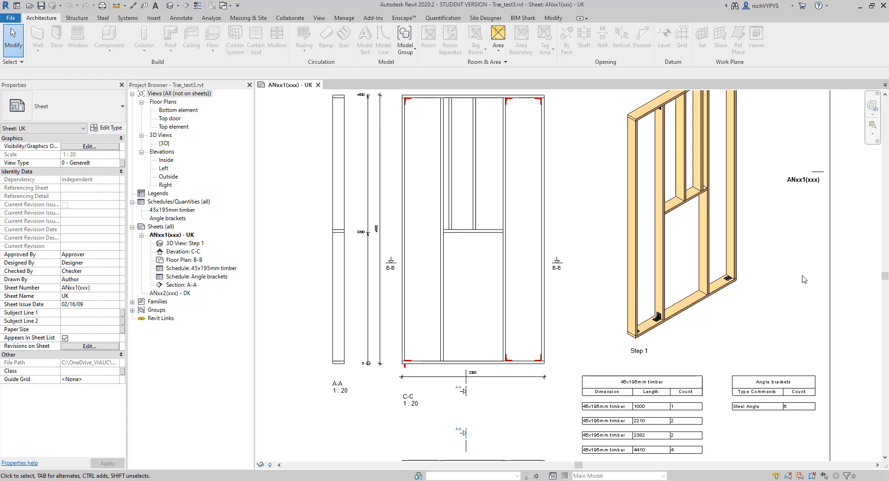
Copy the middle upper timber stud in elevation C-C about 200 mm towards the right-hand stud and return to the sheet.
double_click(474, 199)
left_click(472, 199)
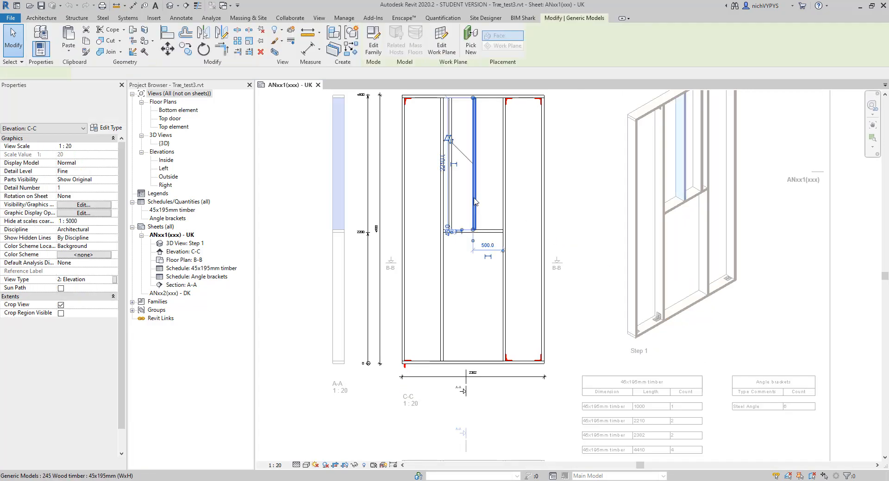
left_click(185, 49)
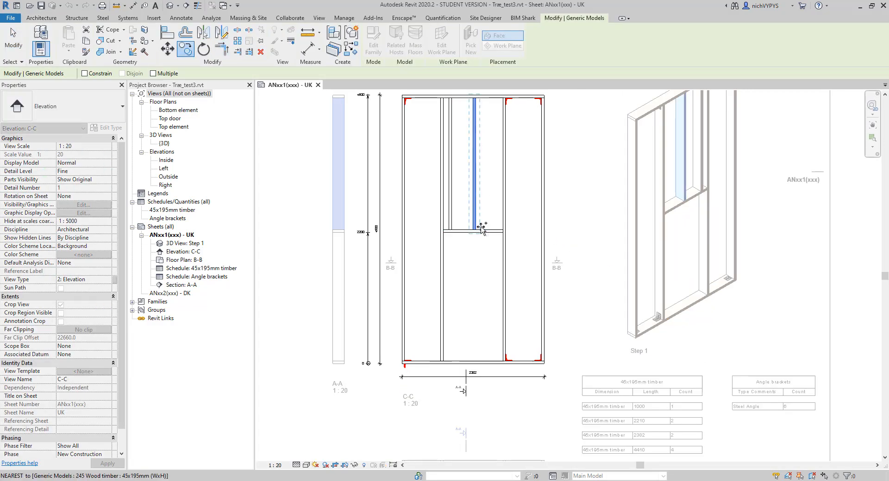
left_click(483, 230)
left_click(495, 227)
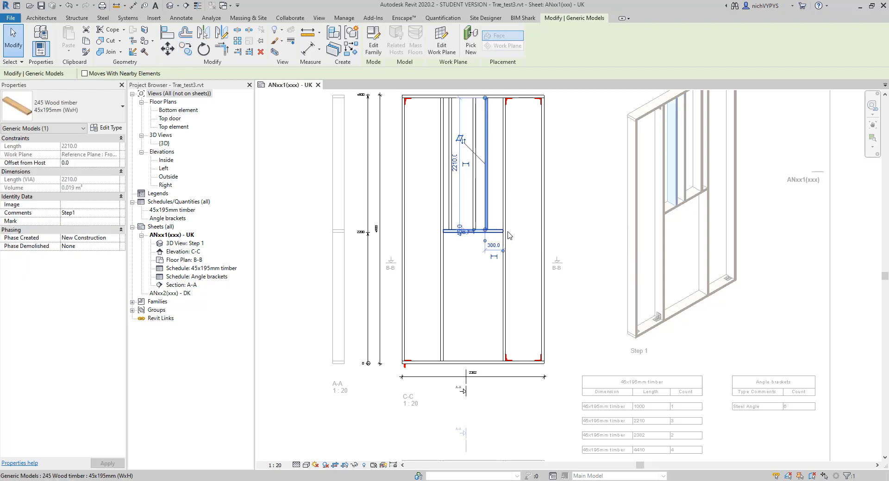
double_click(604, 265)
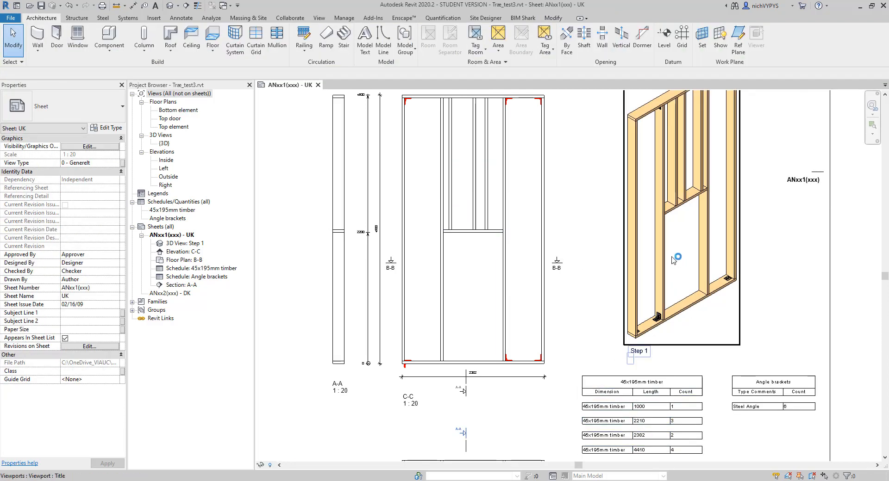
Open the {3D} view and orbit the timber element to examine its layers from the back.
scroll(671, 263, "down", 2)
scroll(671, 263, "down", 3)
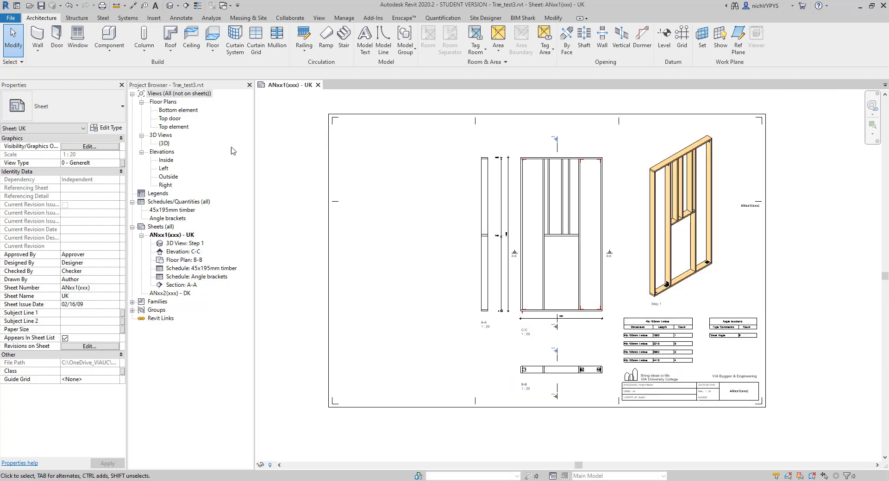
left_click(164, 144)
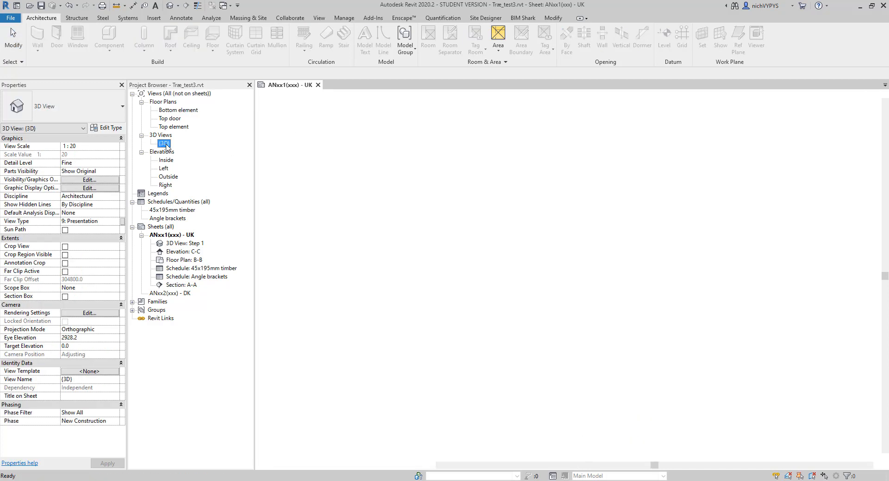
middle_click_drag(525, 350, 750, 339, "shift")
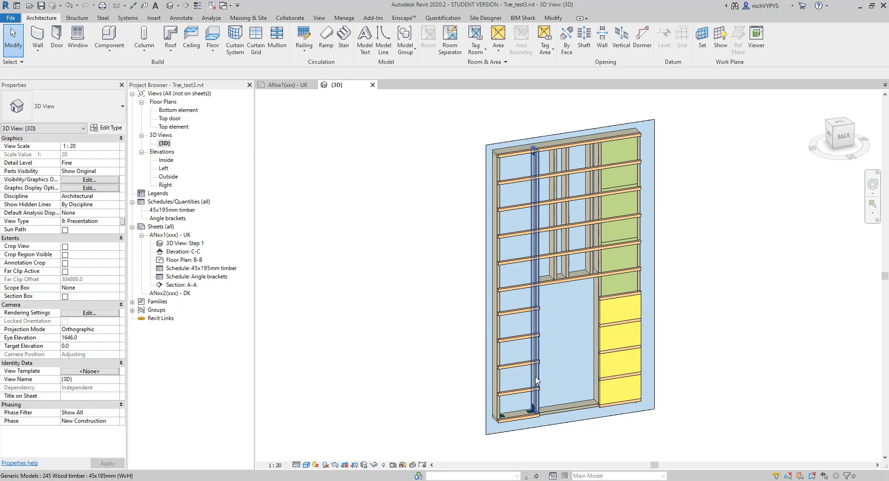
middle_click_drag(601, 361, 566, 358, "shift")
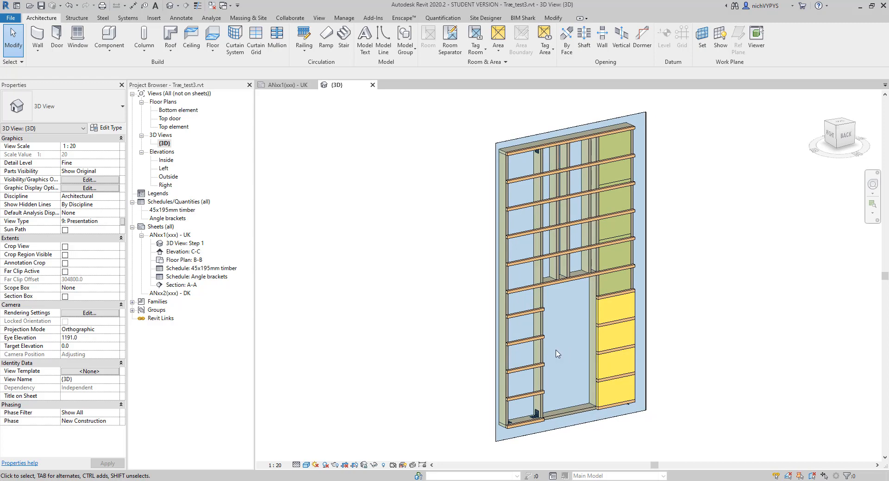
Close the {3D} view and the ANxx1(xxx) - UK sheet.
left_click(372, 84)
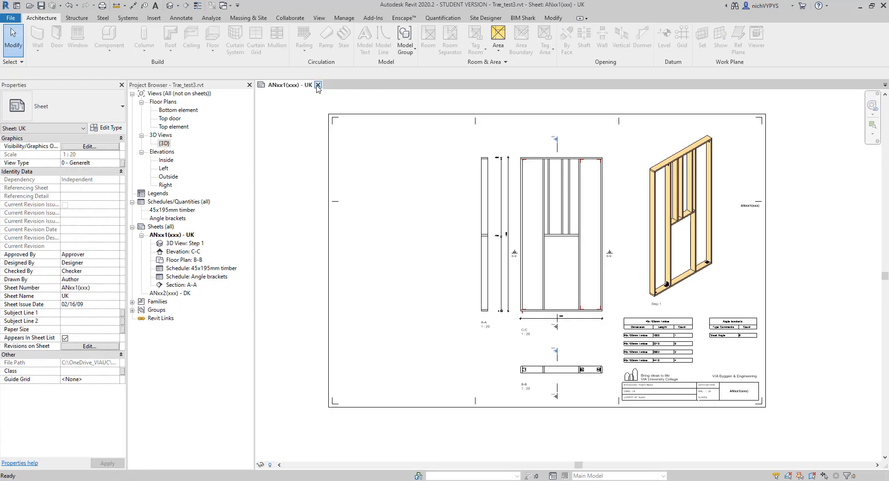
left_click(318, 85)
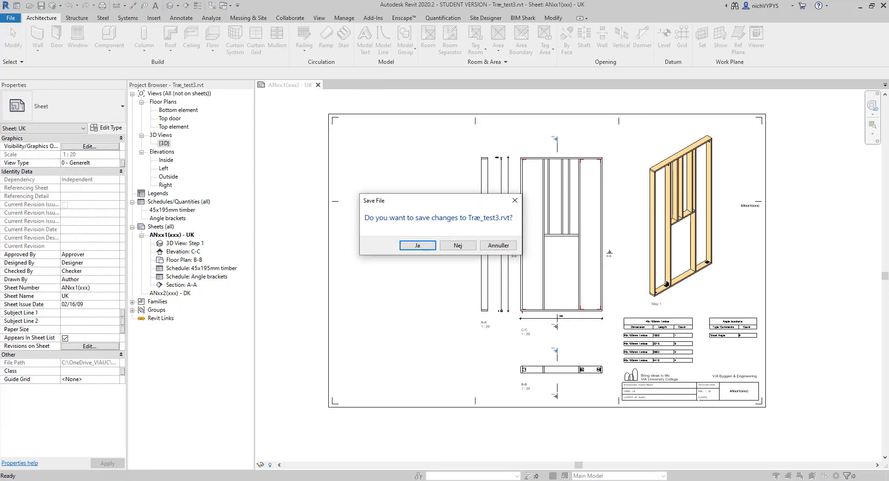
Switch to File Explorer and locate the VIA_ELEMENT_2020_B.rte template in the 04 Revit Template folder.
key("alt+Tab")
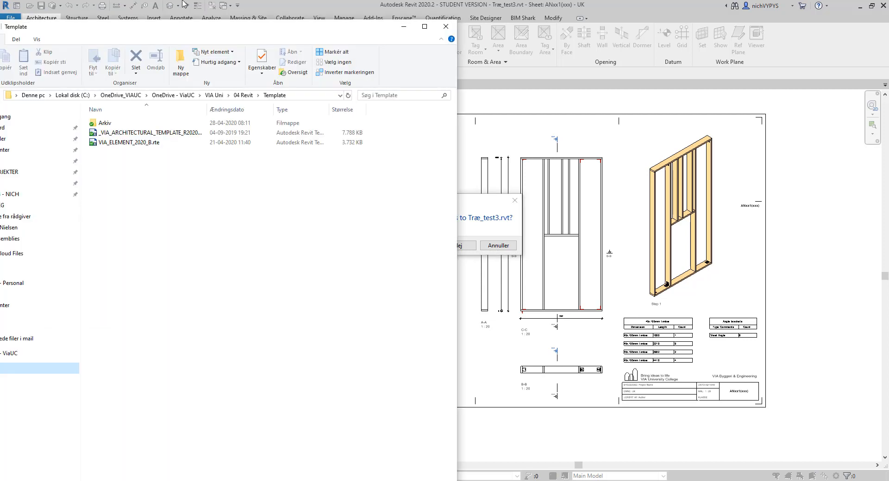
left_click_drag(189, 31, 184, 31)
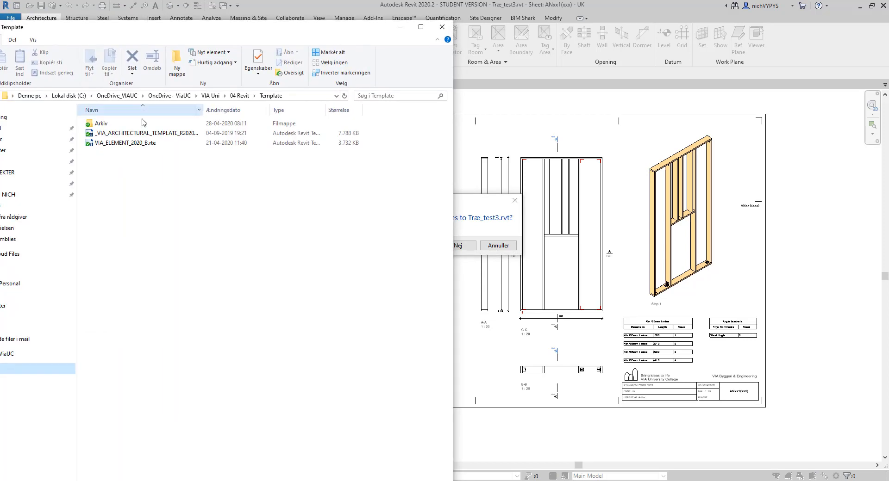
left_click(133, 143)
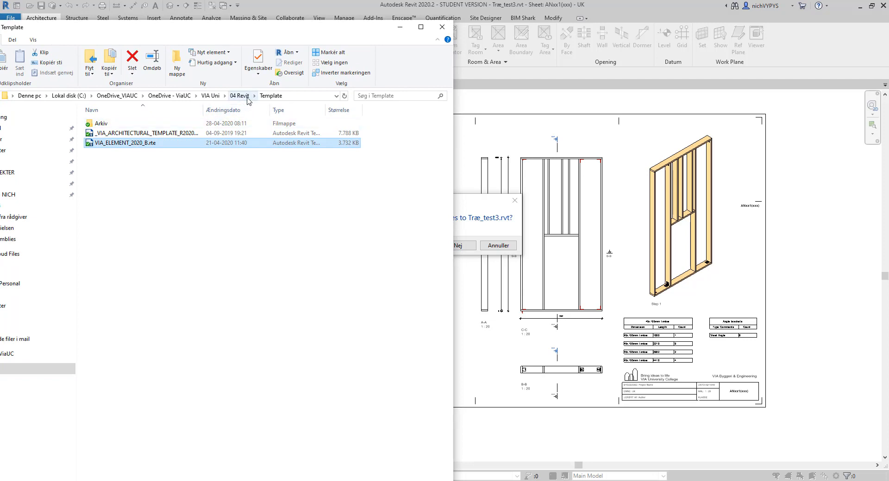
Return to Revit and close Træ_test3.rvt without saving its changes.
left_click(400, 28)
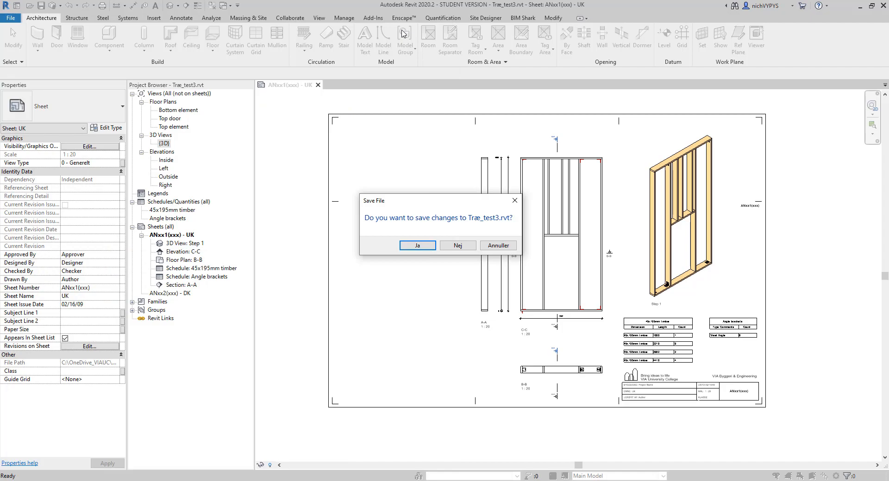
left_click(457, 246)
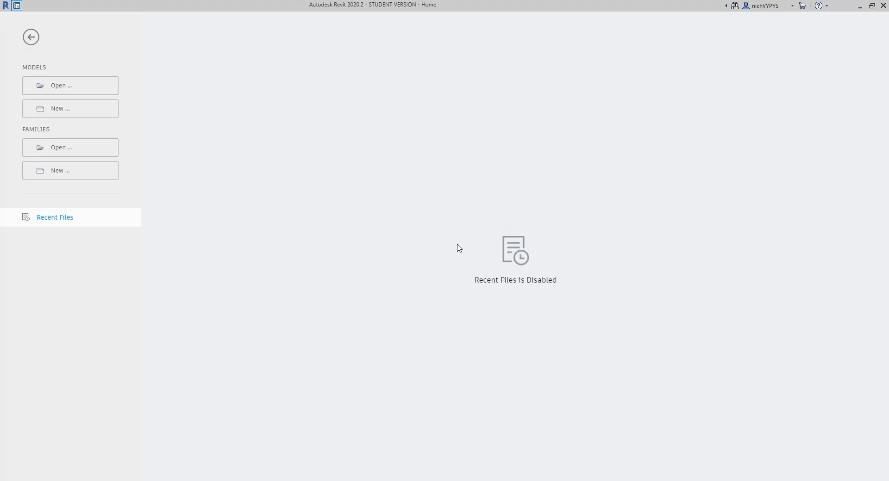
Create a new project from the template VIA_ELEMENT_2020_B.rte, stored under VIA Uni in 04 Revit, Template.
left_click(70, 112)
left_click(162, 242)
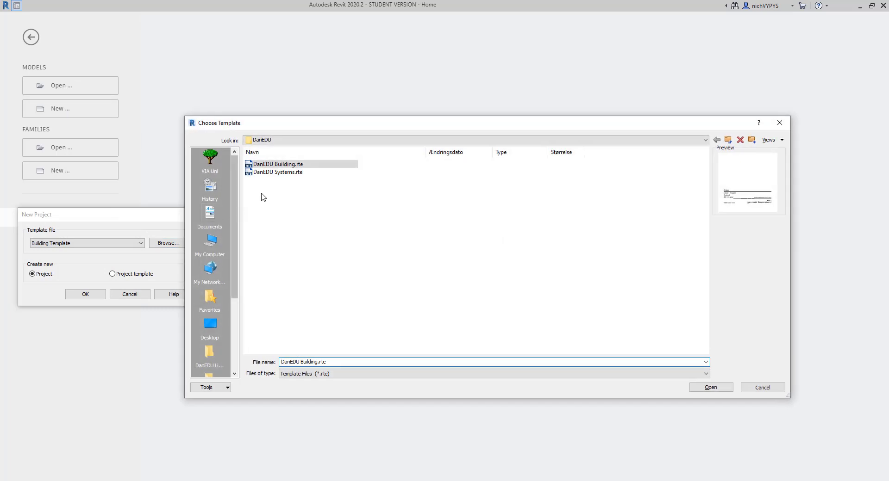
left_click(218, 159)
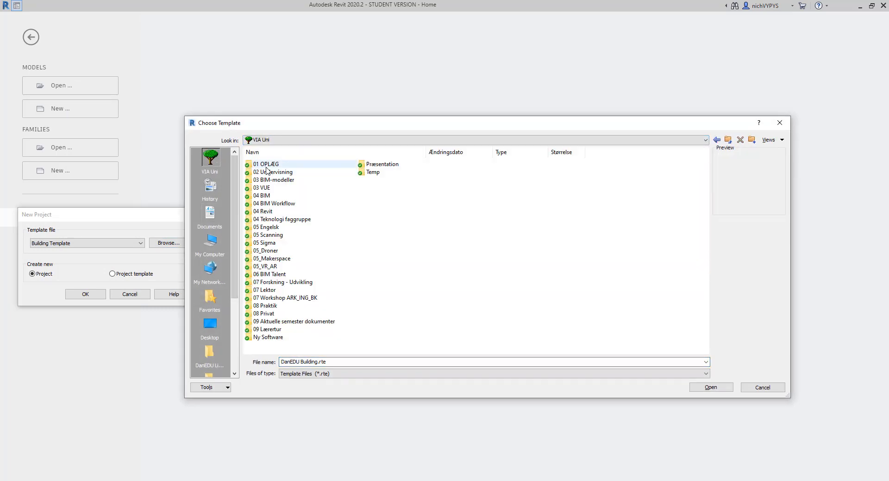
double_click(272, 212)
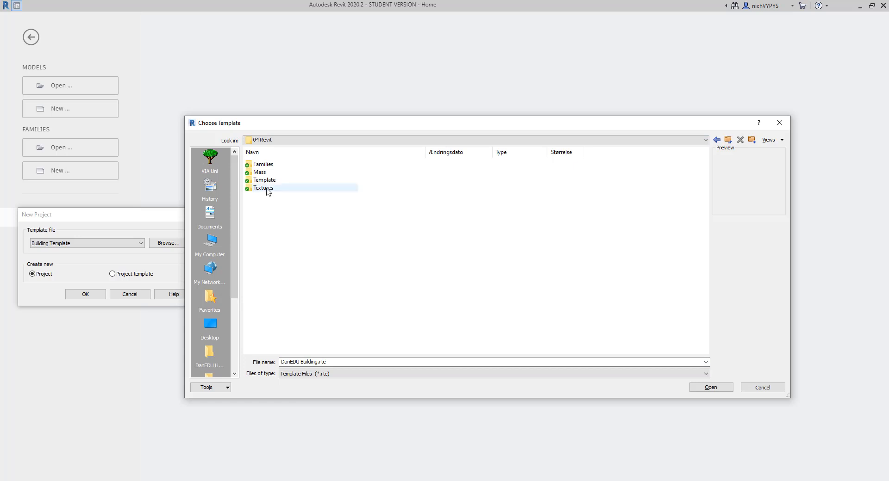
double_click(261, 164)
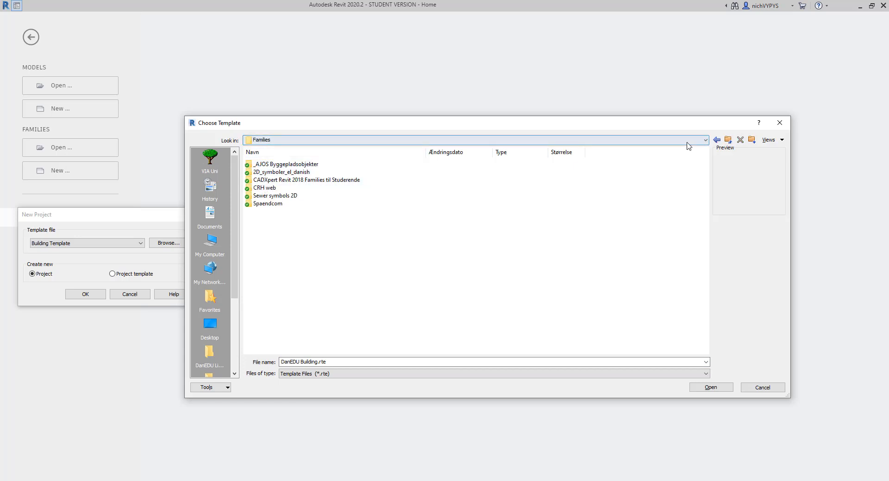
left_click(728, 140)
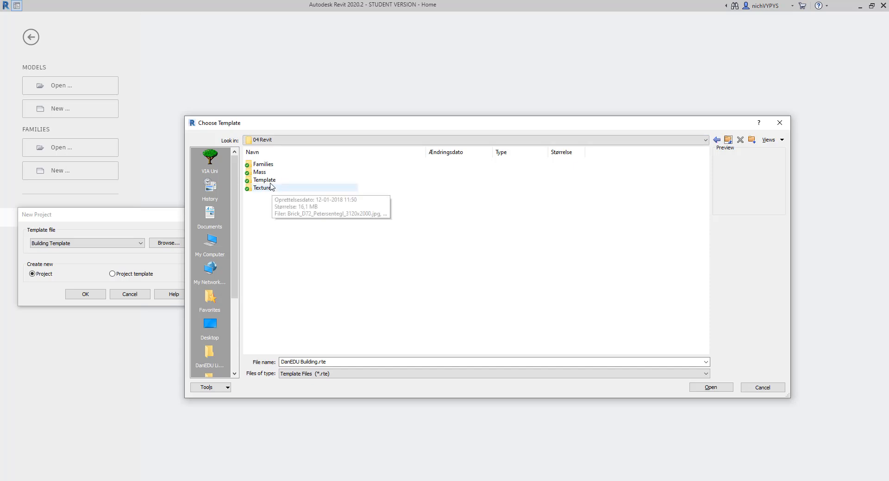
double_click(271, 183)
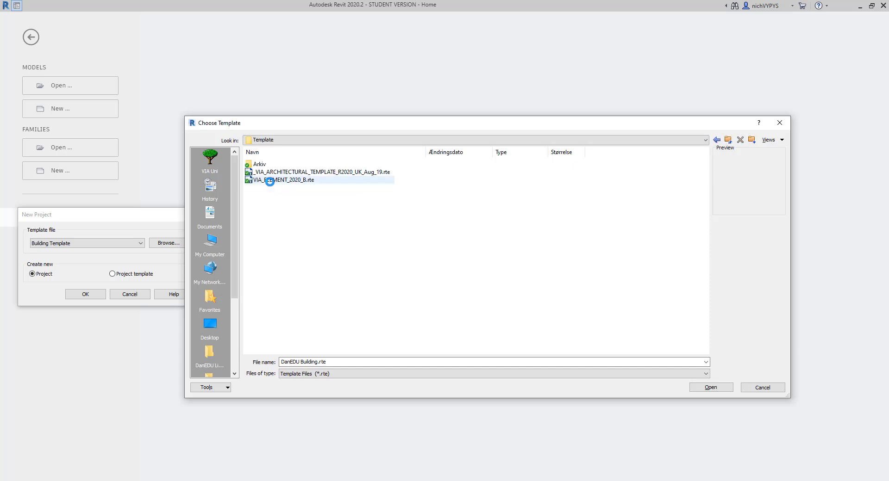
left_click(270, 181)
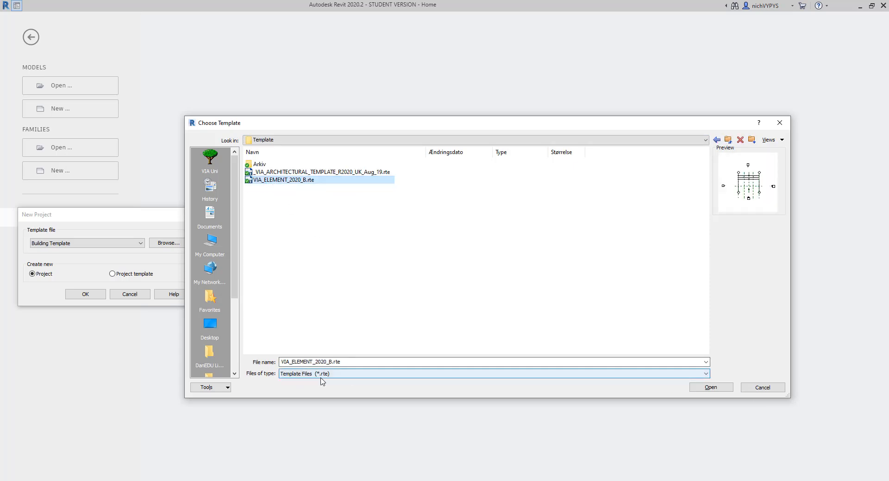
left_click(709, 388)
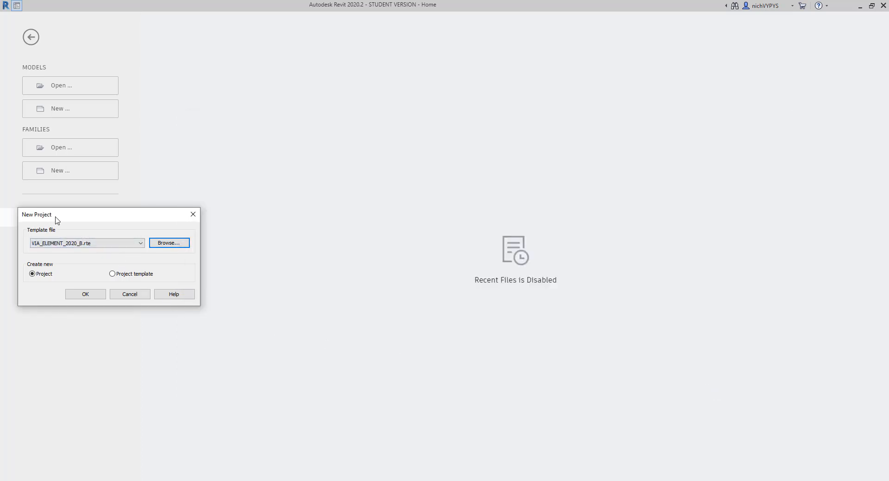
left_click(90, 293)
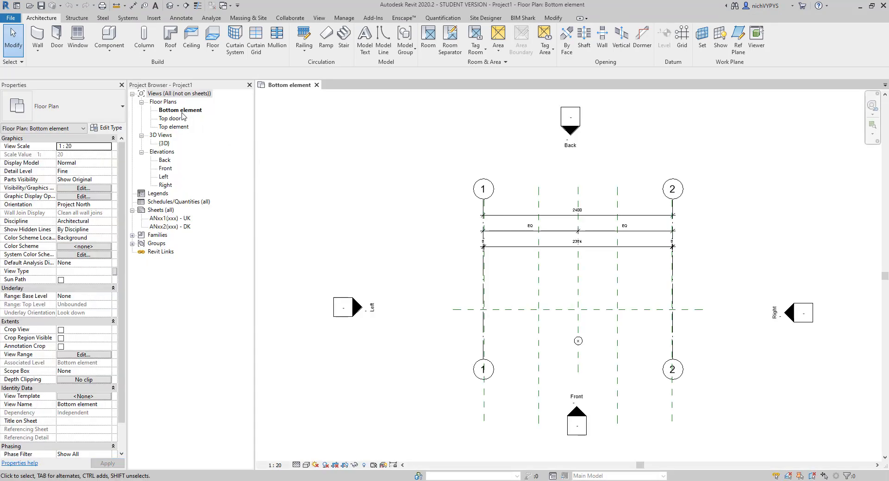
left_click(168, 105)
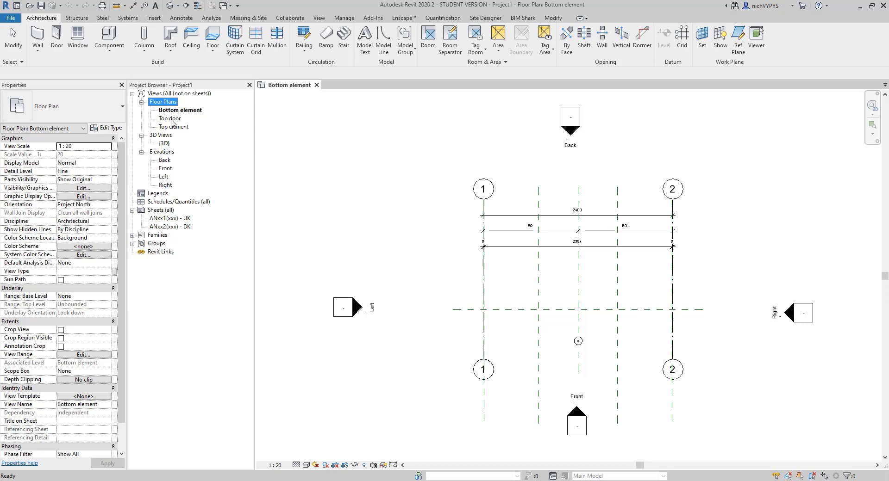
left_click(169, 153)
left_click(500, 171)
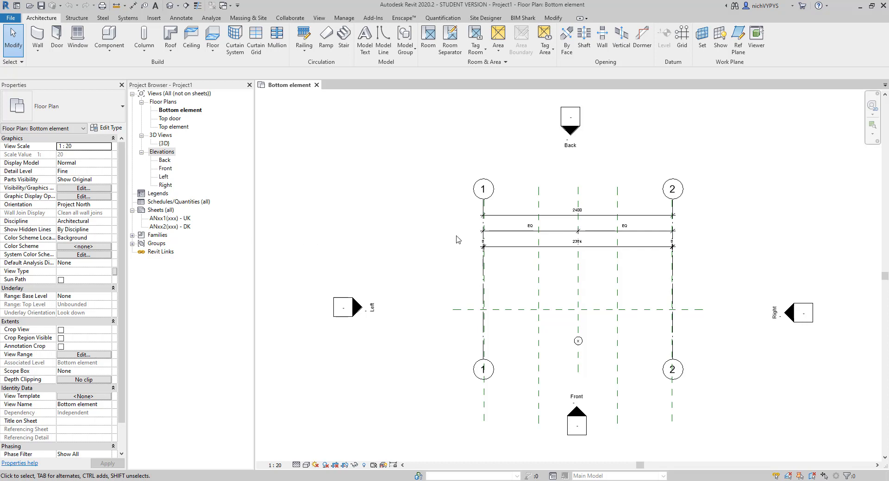
Rename the Back elevation view as Inside.
middle_click_drag(456, 239, 457, 229)
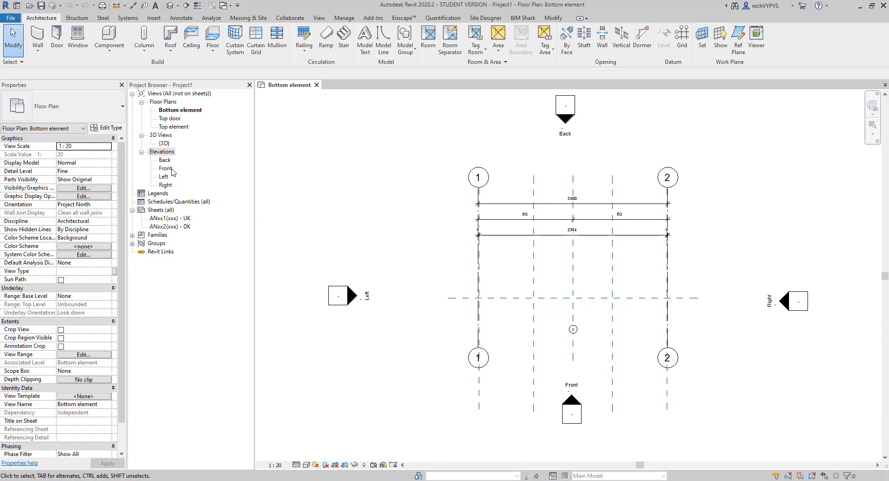
left_click(561, 138)
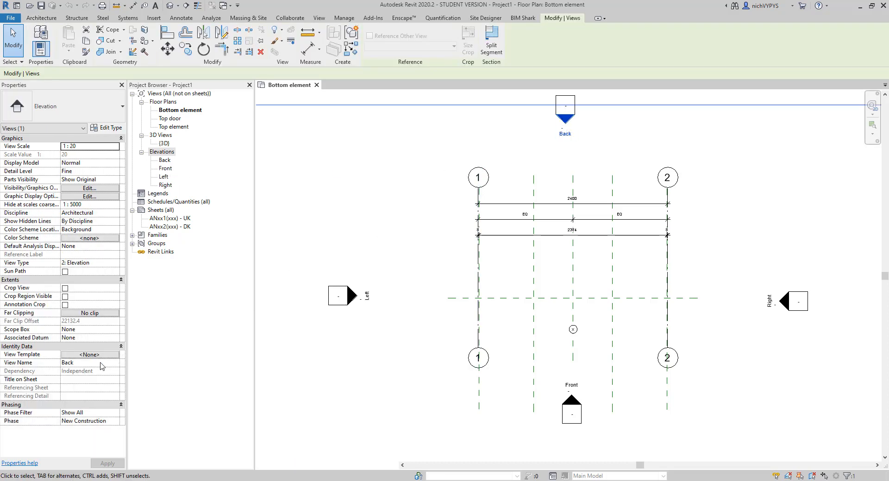
left_click(100, 363)
key("BackSpace")
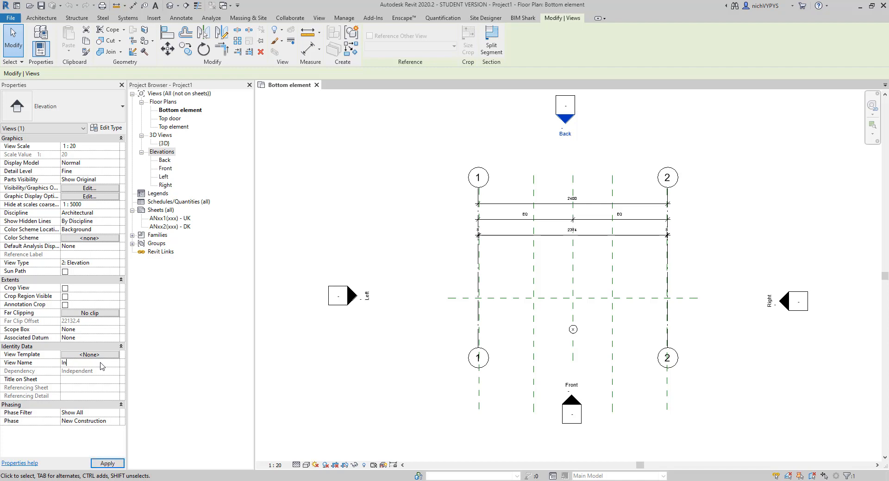
left_click(432, 416)
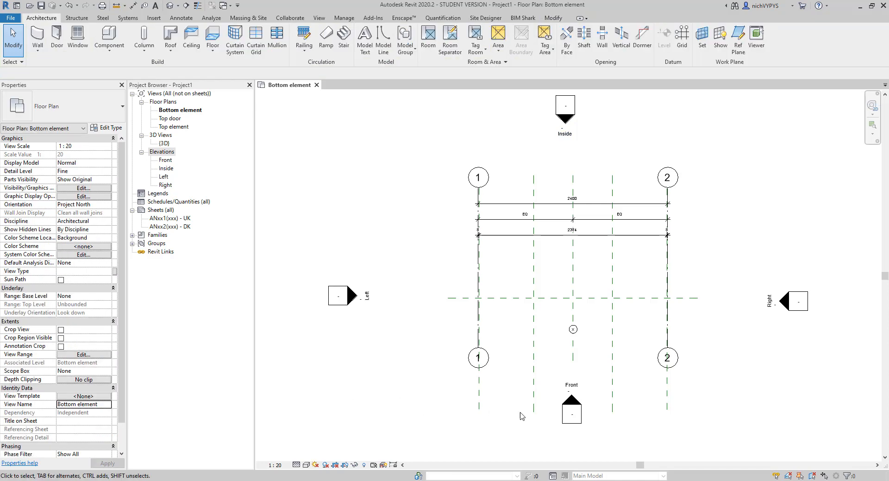
Rename the Front elevation view as Outside.
left_click(578, 388)
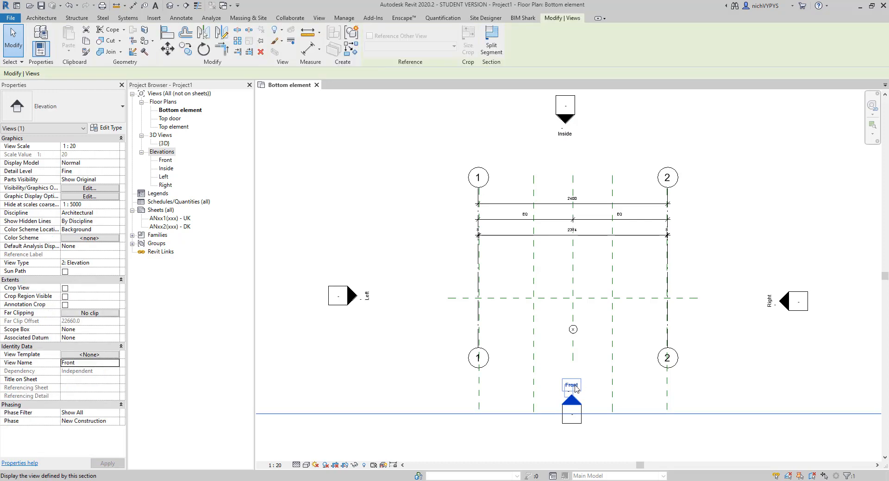
left_click(106, 364)
type("Ou")
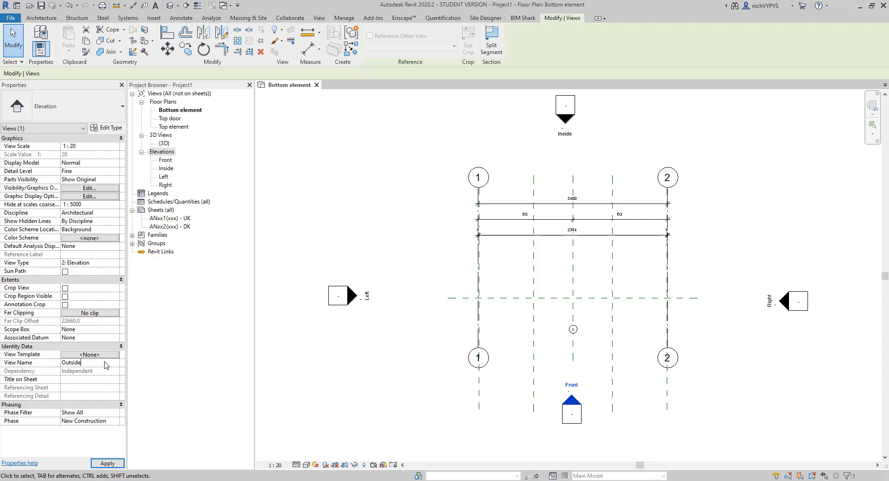
type("tside")
left_click(346, 360)
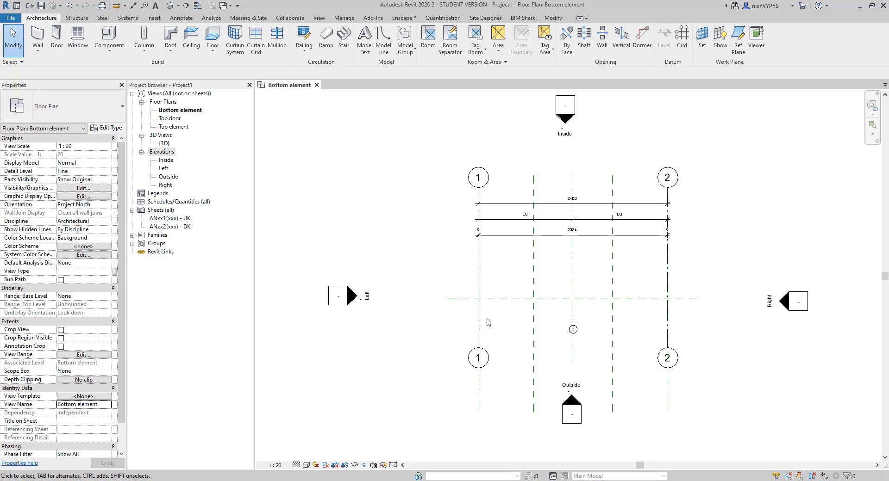
Select the reference plane beside grid line 1 to examine its name and properties.
scroll(487, 322, "up", 5)
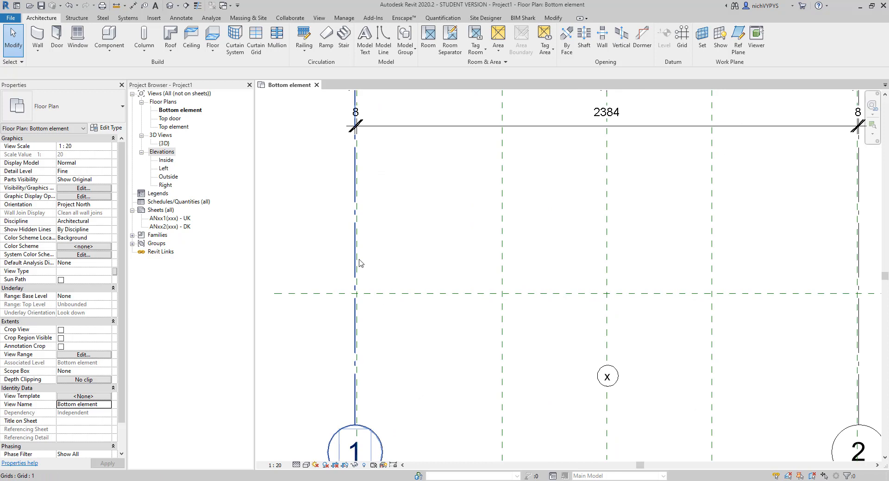
left_click(361, 264)
scroll(359, 264, "down", 3)
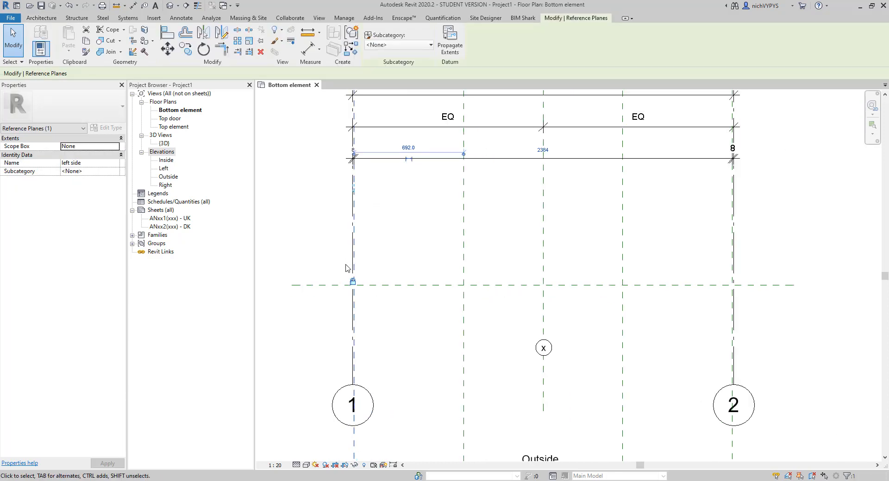
Examine the reference planes in the Bottom element plan and select the horizontal one to read its name.
scroll(357, 168, "up", 4)
scroll(358, 159, "down", 3)
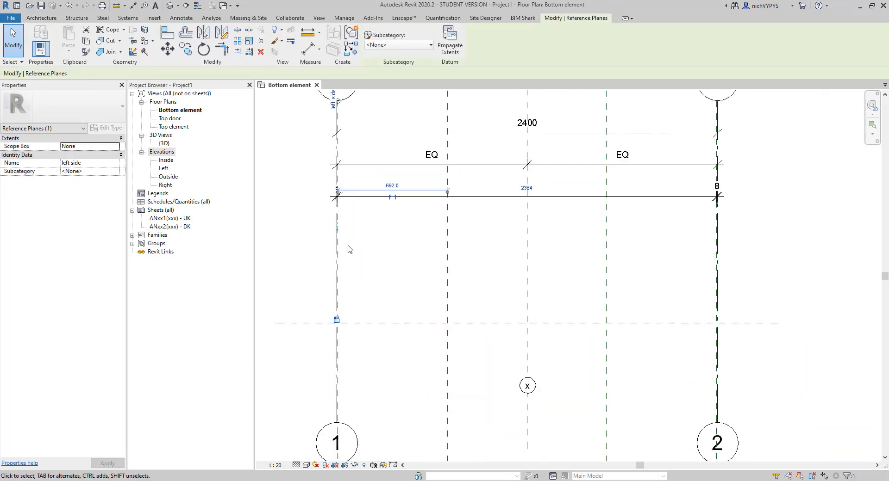
scroll(460, 262, "down", 1)
scroll(627, 192, "up", 4)
scroll(627, 193, "down", 3)
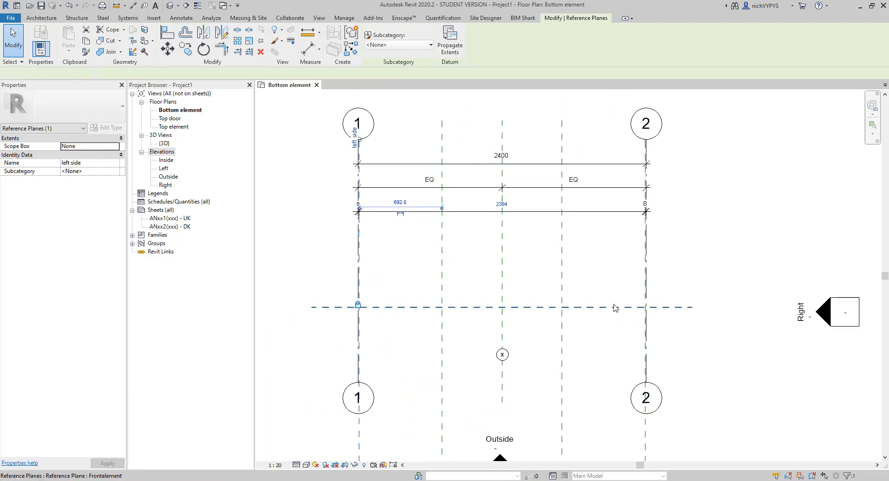
left_click(614, 307)
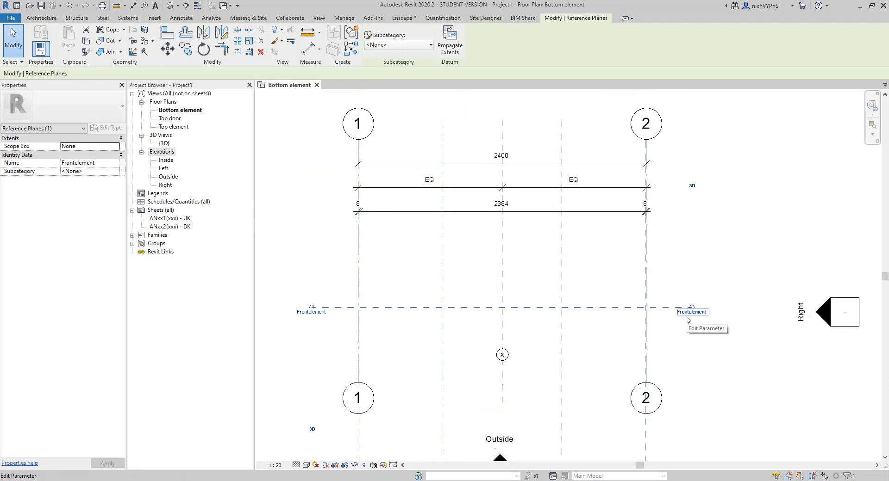
Examine the Top element and Top door levels in the Inside elevation and the floor plan that corresponds to Top element.
double_click(165, 160)
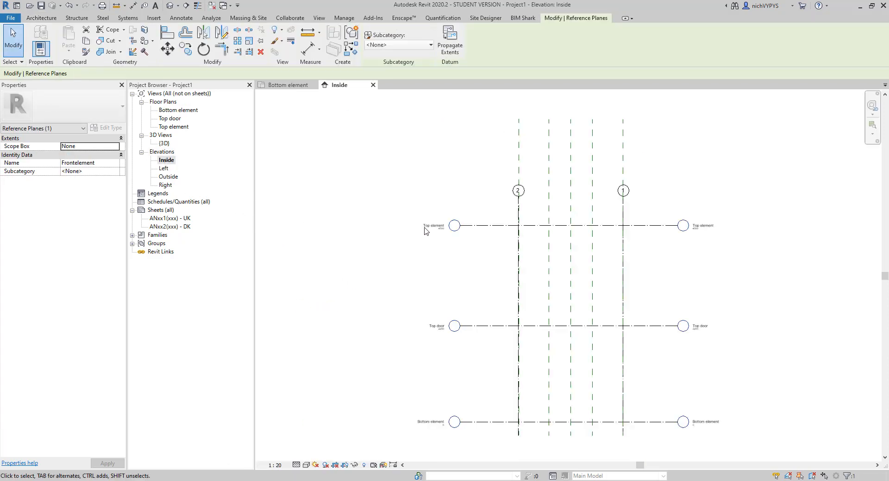
scroll(470, 206, "up", 3)
left_click(427, 179)
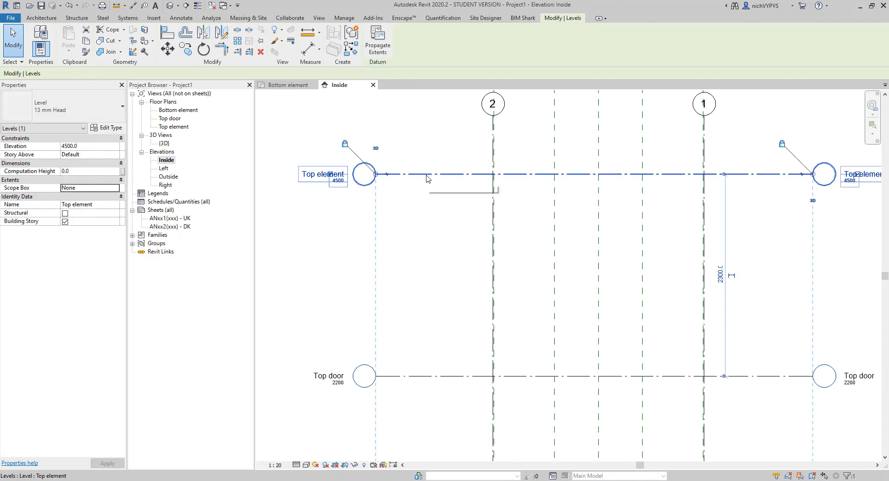
left_click(178, 127)
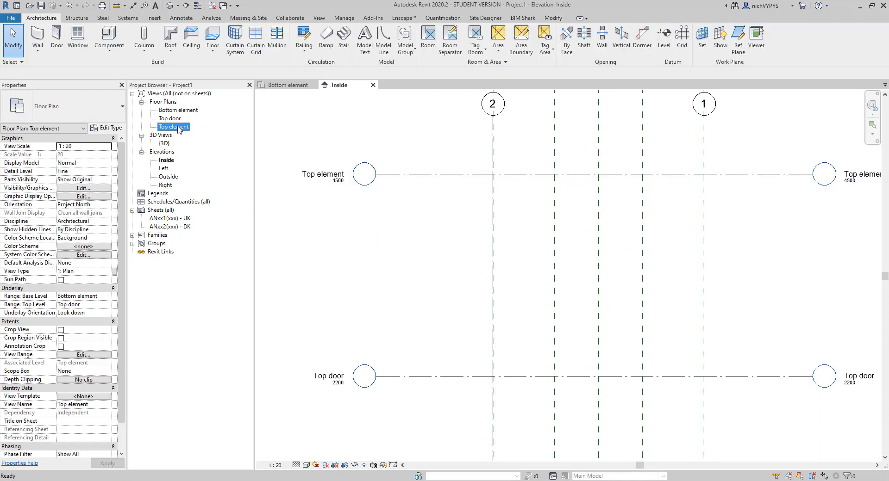
left_click(435, 377)
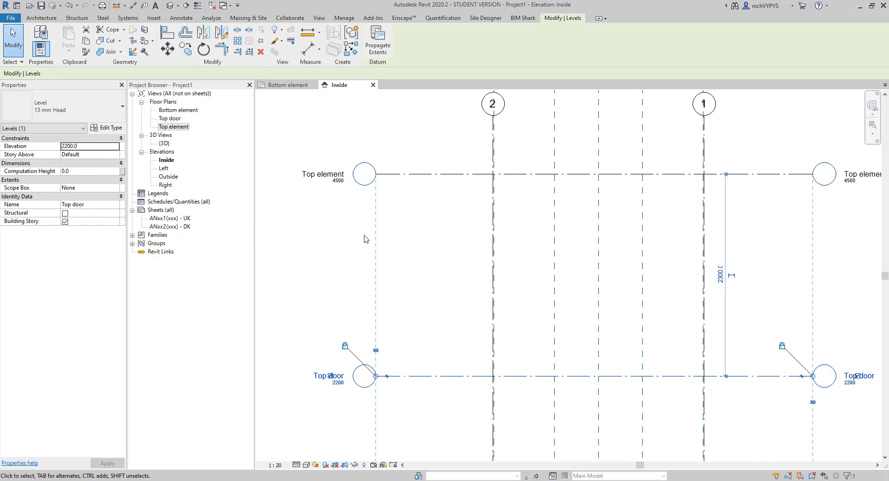
scroll(371, 240, "down", 2)
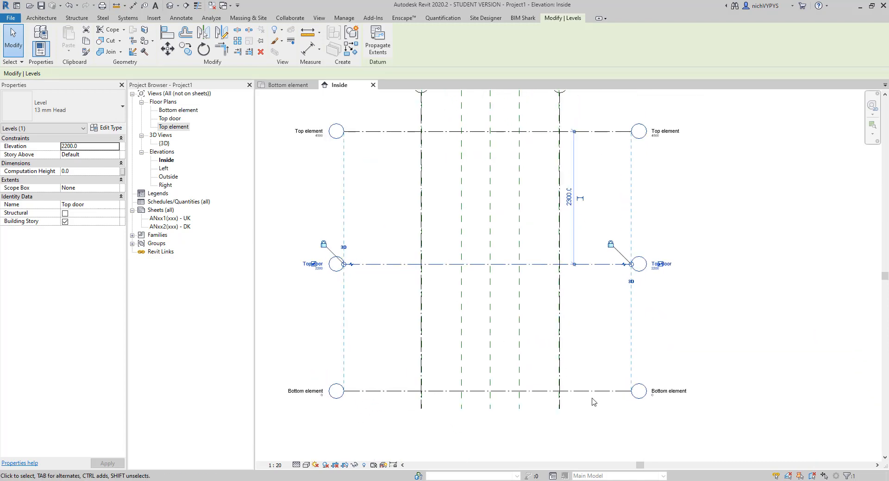
middle_click_drag(591, 398, 596, 410)
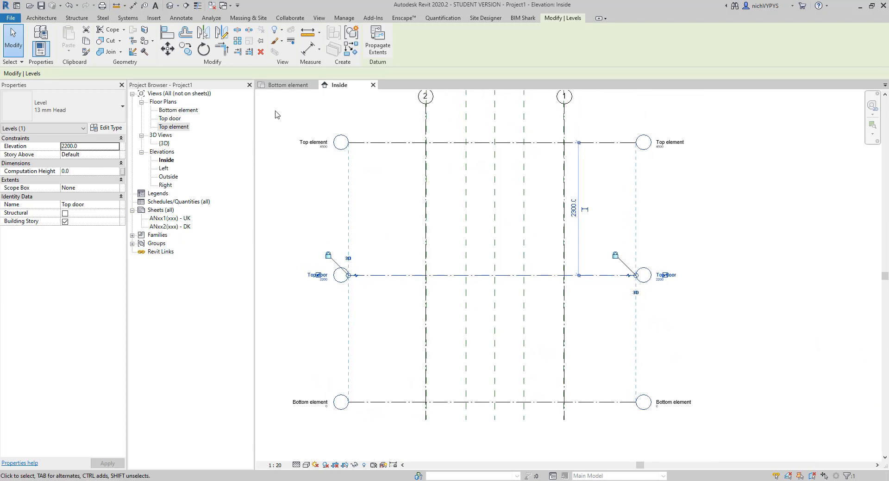
In the Bottom element plan, place a 245 Wood timber 195x45mm on the work plane along Frontelement between the left and right side reference planes.
left_click(280, 87)
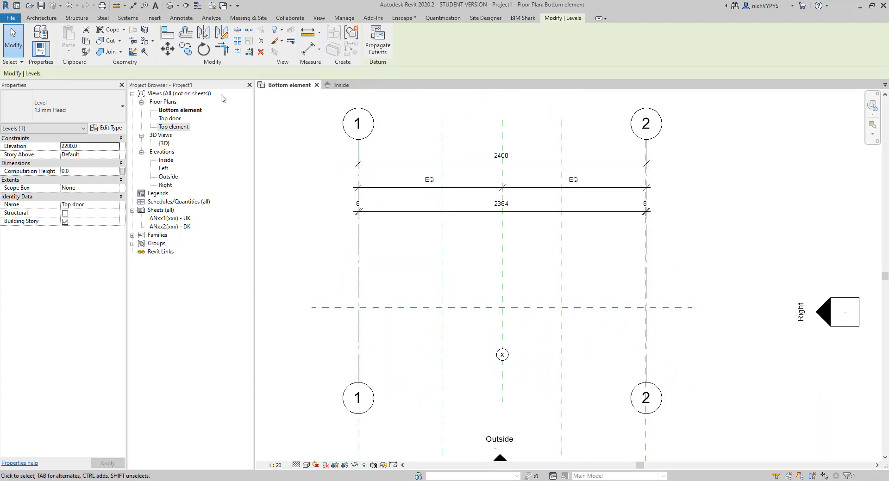
left_click(51, 18)
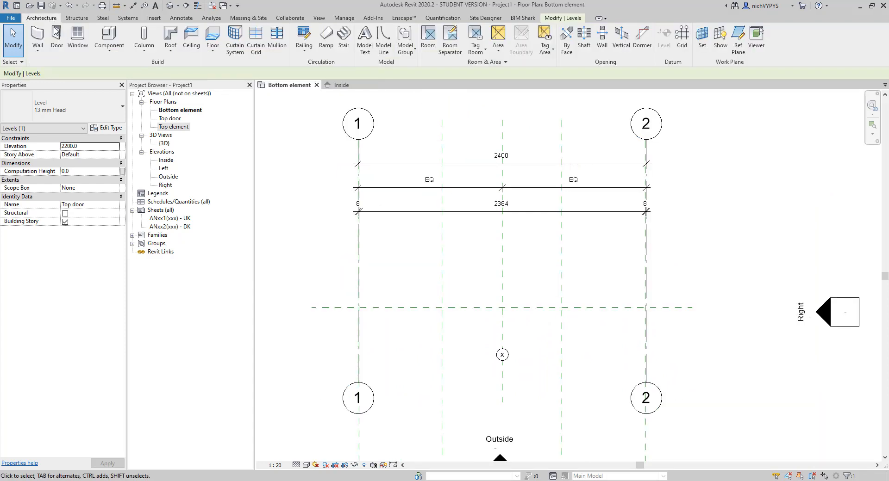
left_click(108, 37)
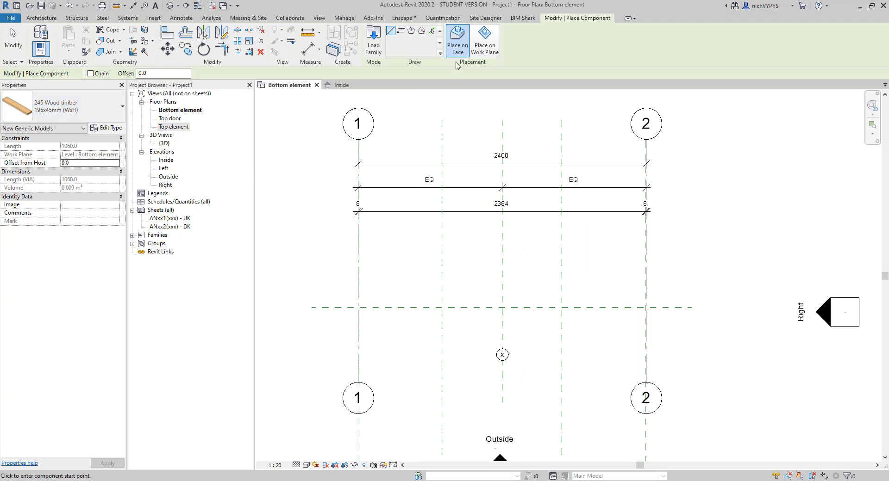
left_click(480, 53)
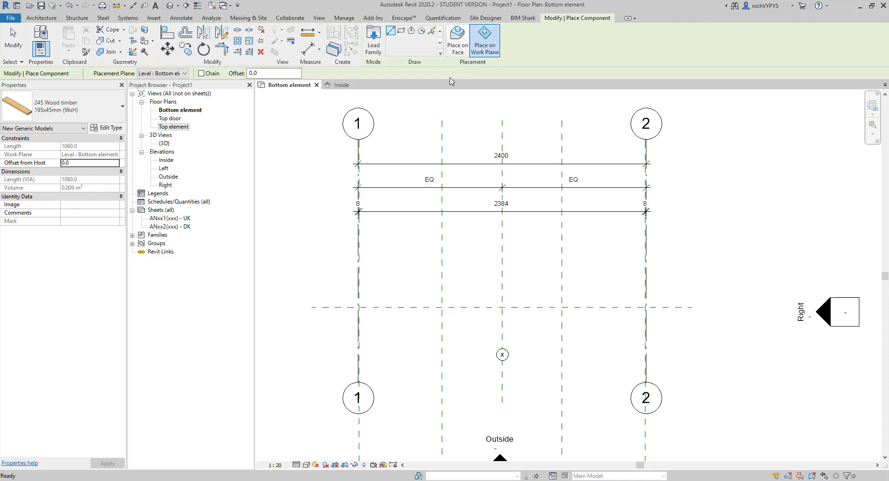
left_click(358, 307)
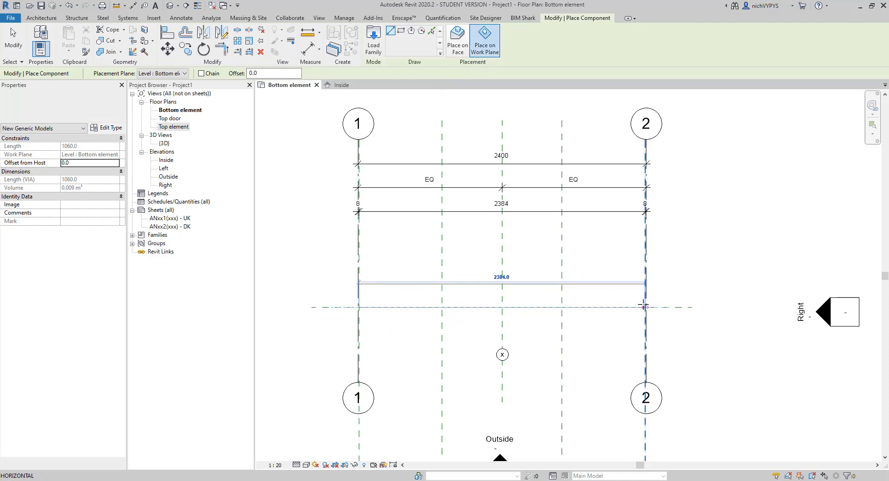
left_click(645, 307)
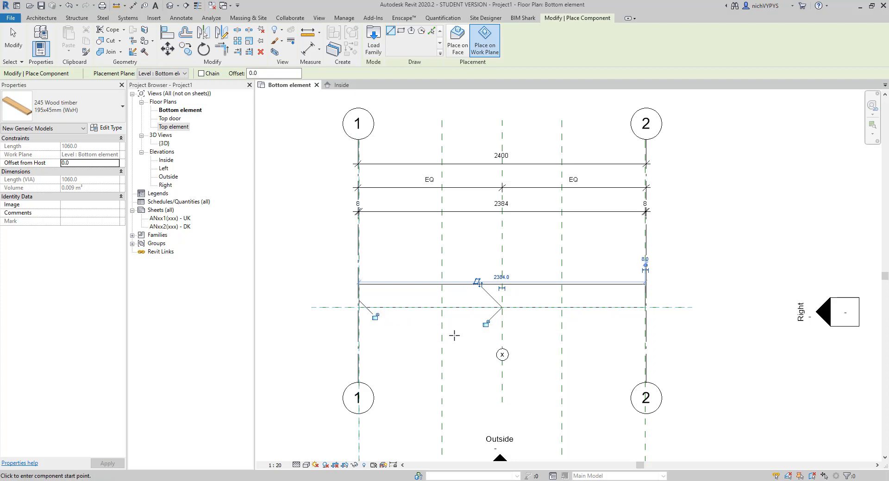
key("Escape")
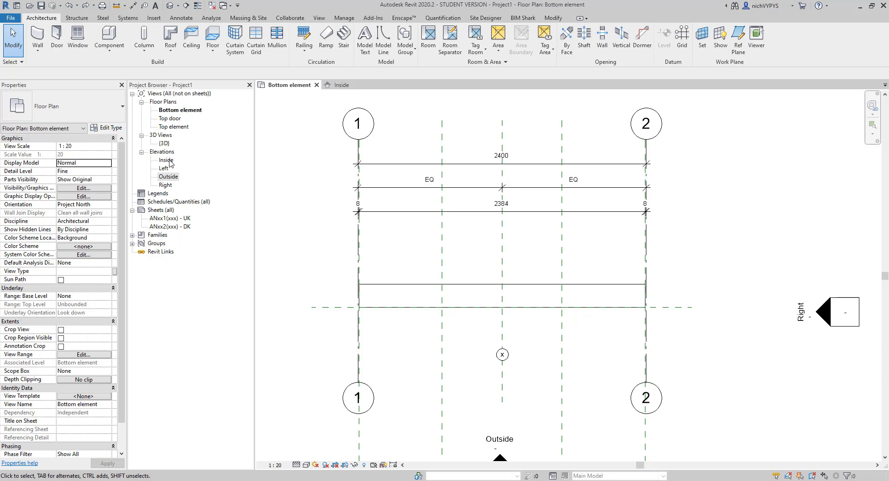
Open the Outside elevation and select the bottom timber to check its placement at the Bottom element level.
double_click(169, 176)
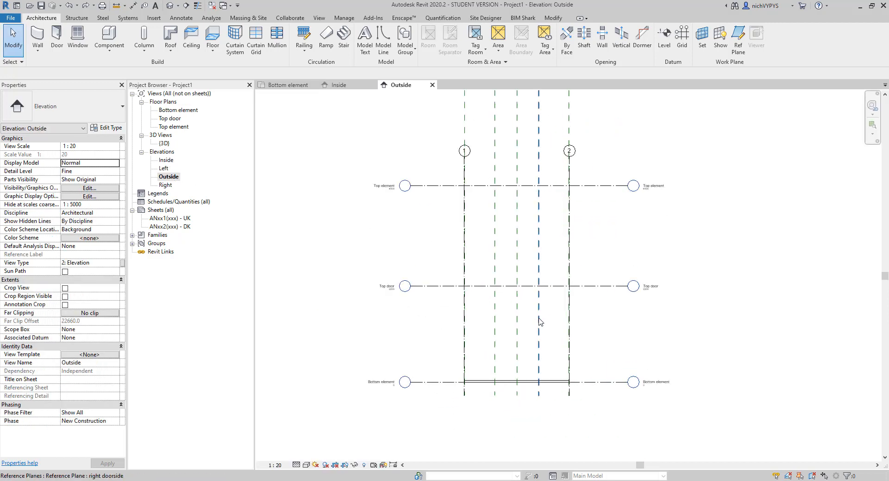
scroll(595, 293, "up", 1)
left_click(544, 407)
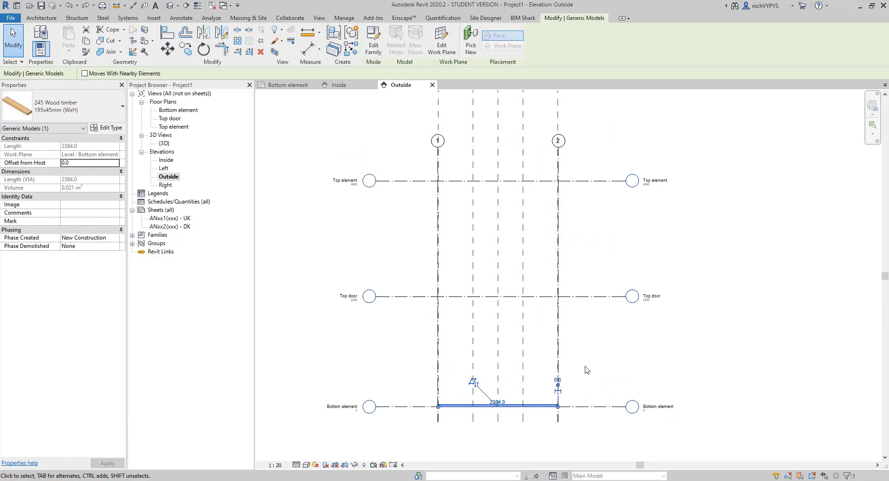
left_click(585, 367)
Start placing a component with Reference Plane : Frontelement as work plane and 245 Wood timber 45x195mm as type.
left_click(109, 38)
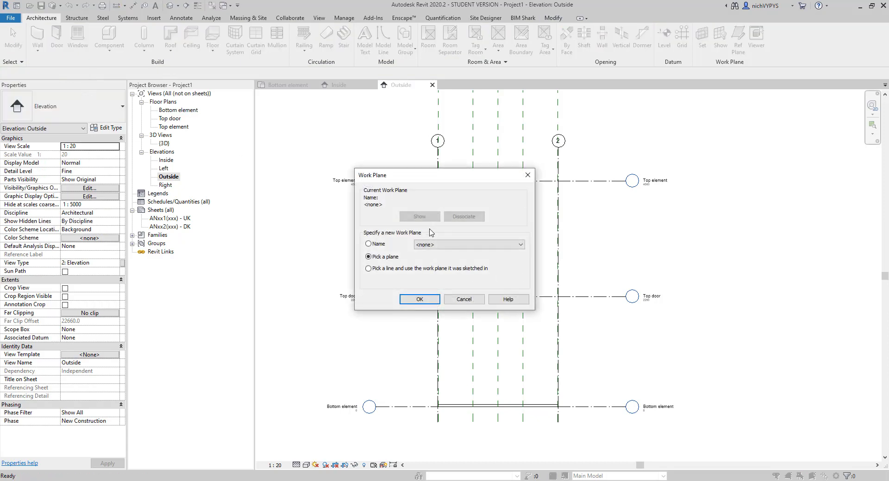
left_click(443, 245)
left_click(463, 295)
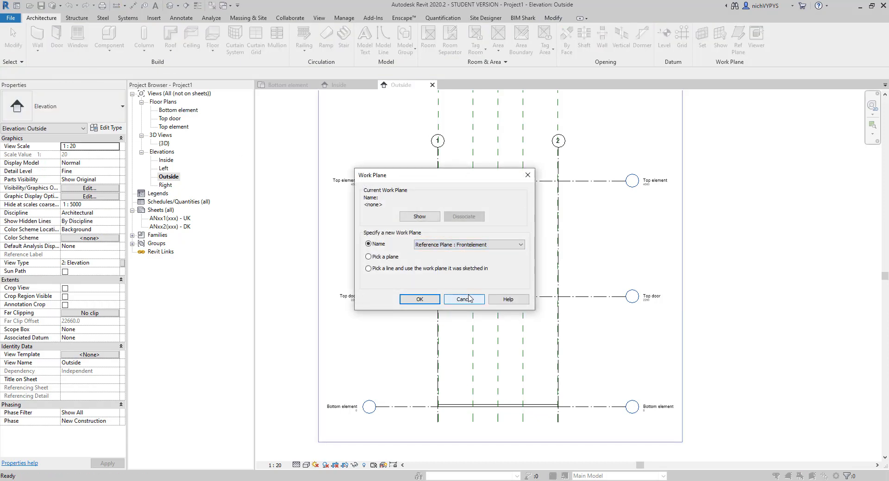
left_click(414, 299)
left_click(97, 116)
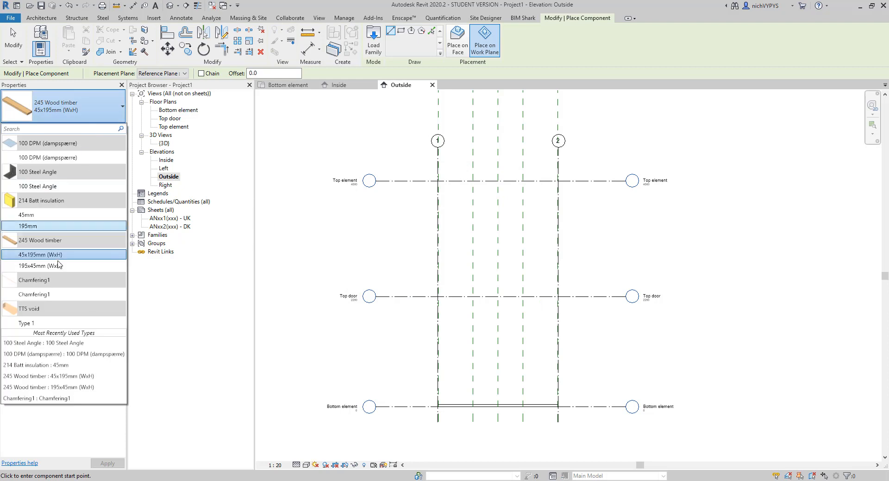
left_click(49, 258)
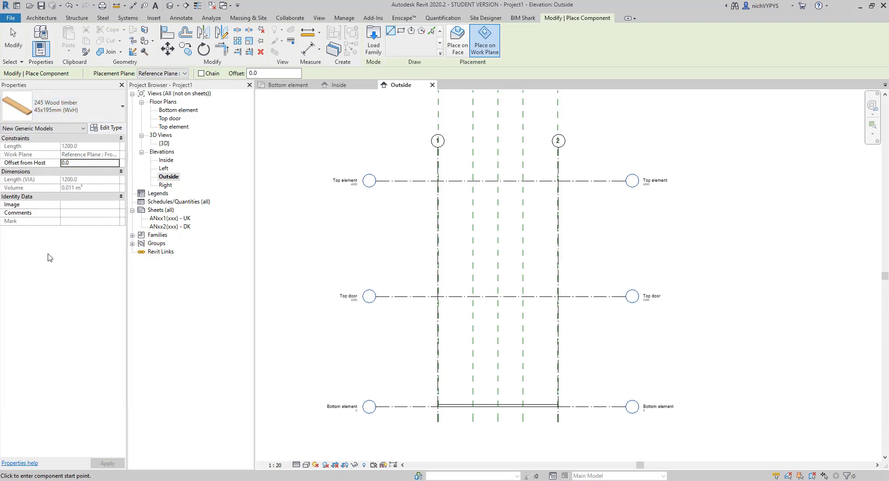
left_click(438, 405)
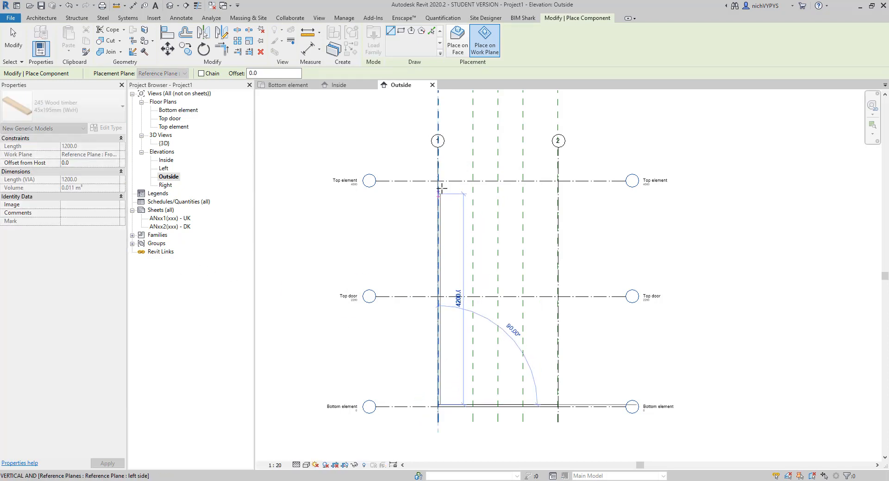
scroll(441, 187, "up", 3)
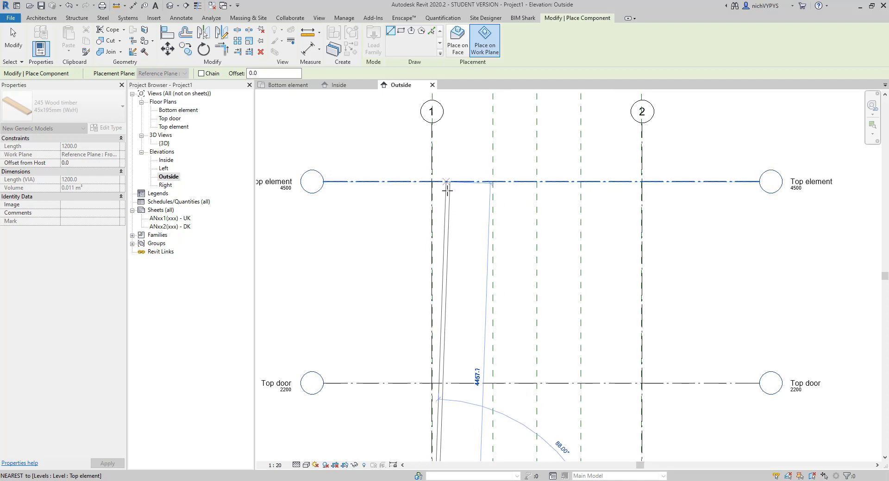
scroll(434, 192, "down", 1)
left_click(433, 185)
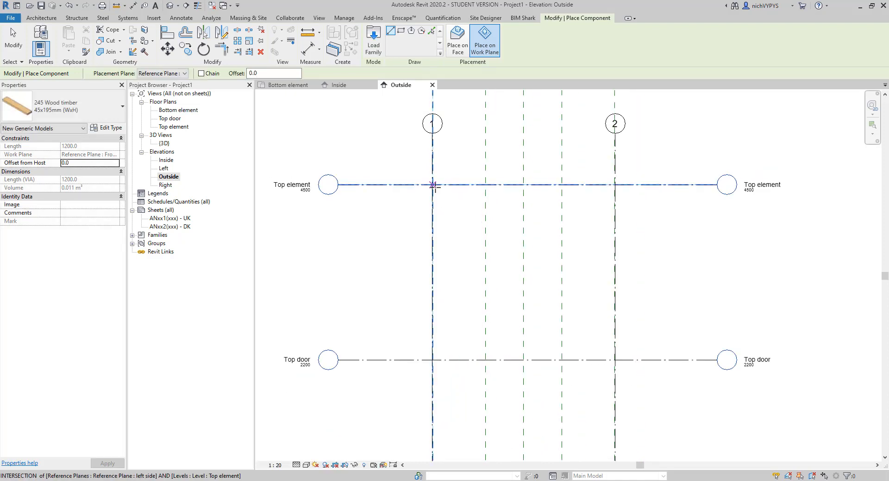
Complete the outer frame with a top timber below the Top element level and vertical end studs at grid lines 1 and 2.
left_click(433, 185)
left_click(614, 185)
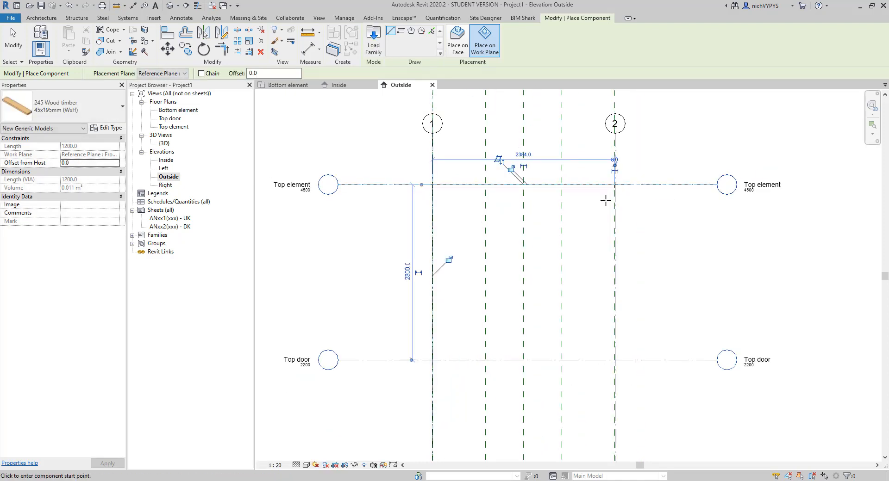
middle_click_drag(544, 269, 522, 216)
scroll(521, 216, "down", 1)
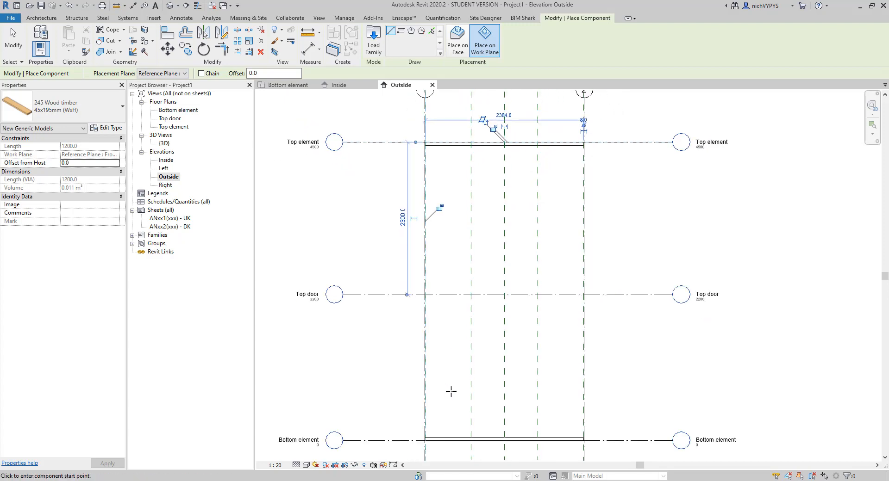
left_click(429, 434)
left_click(428, 145)
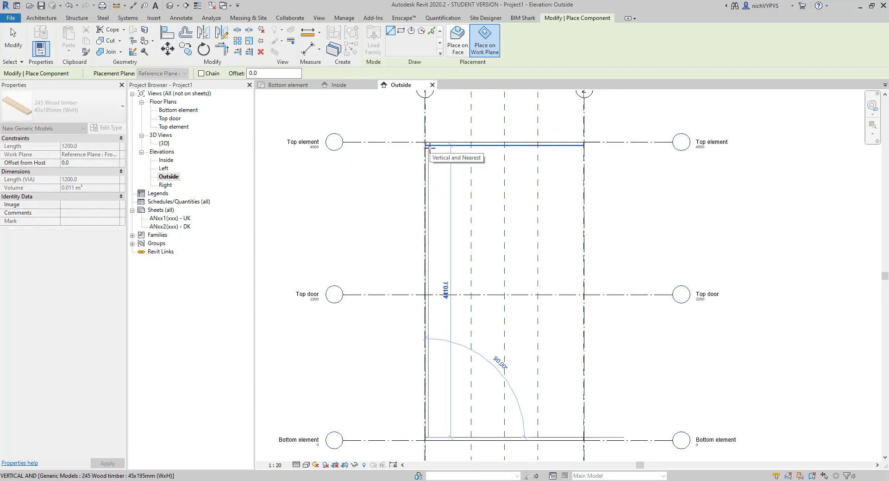
left_click(582, 146)
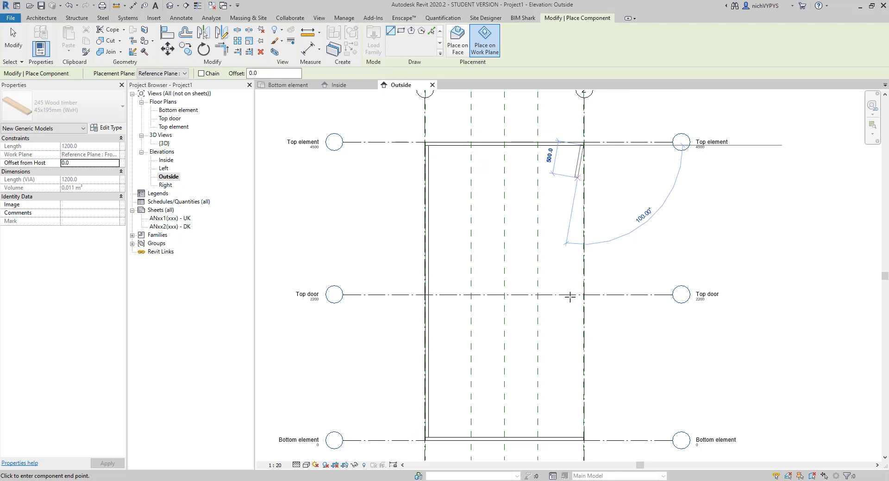
left_click(581, 435)
Place two vertical studs between the bottom and top timbers along the right and left doorside reference planes.
left_click(537, 435)
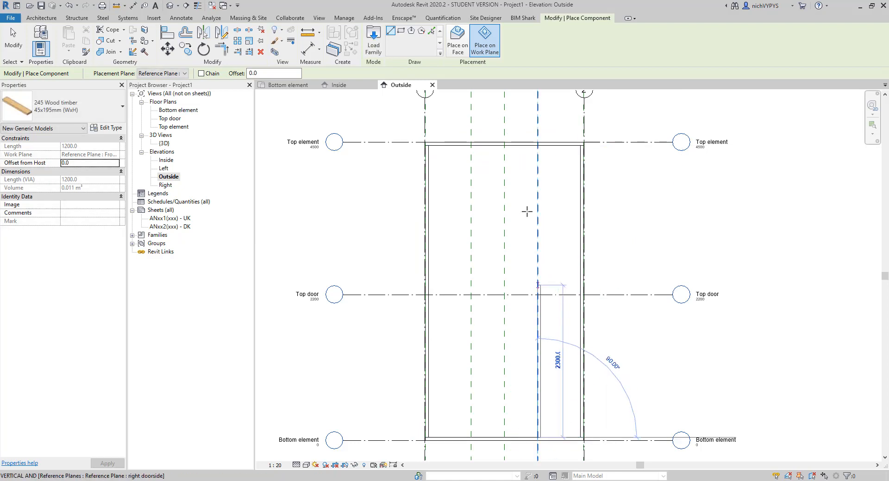
left_click(538, 146)
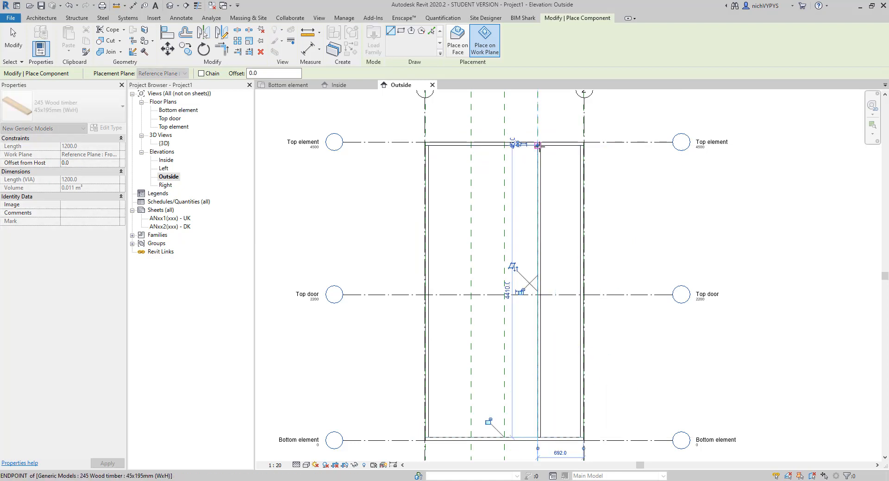
left_click(471, 146)
left_click(475, 438)
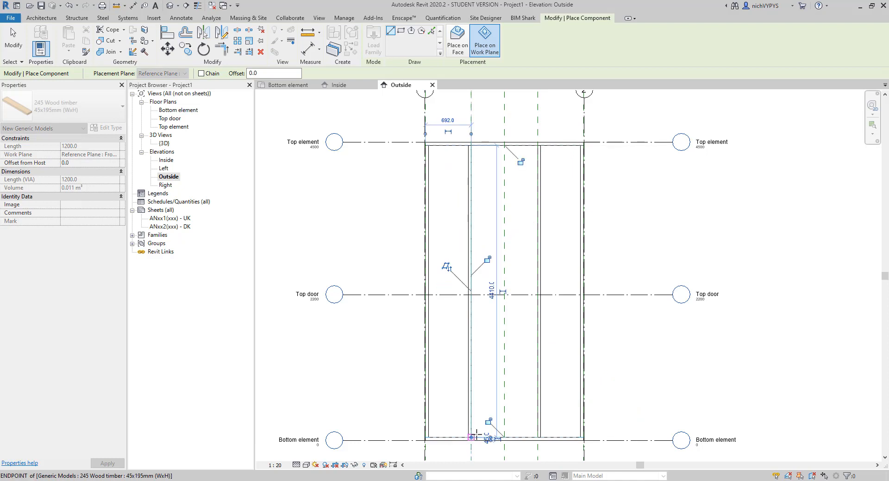
Place a horizontal timber above the door opening at the Top door level between the two door studs.
left_click(537, 295)
key("Escape")
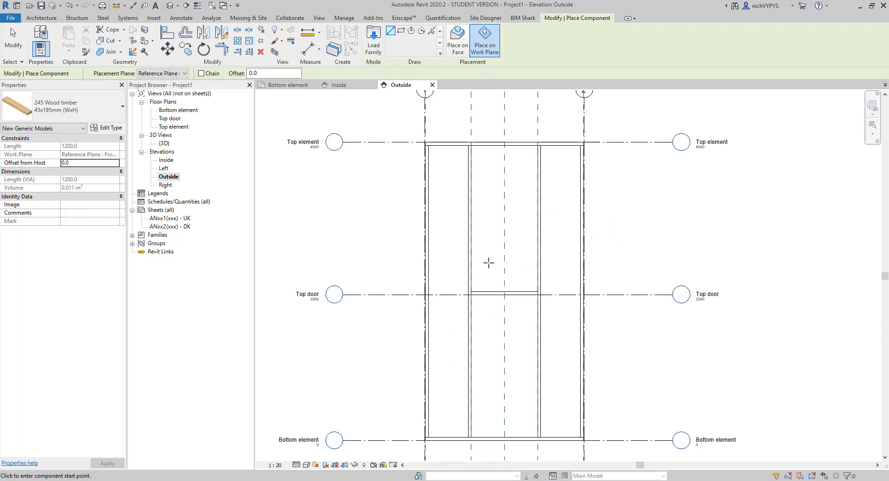
key("Escape")
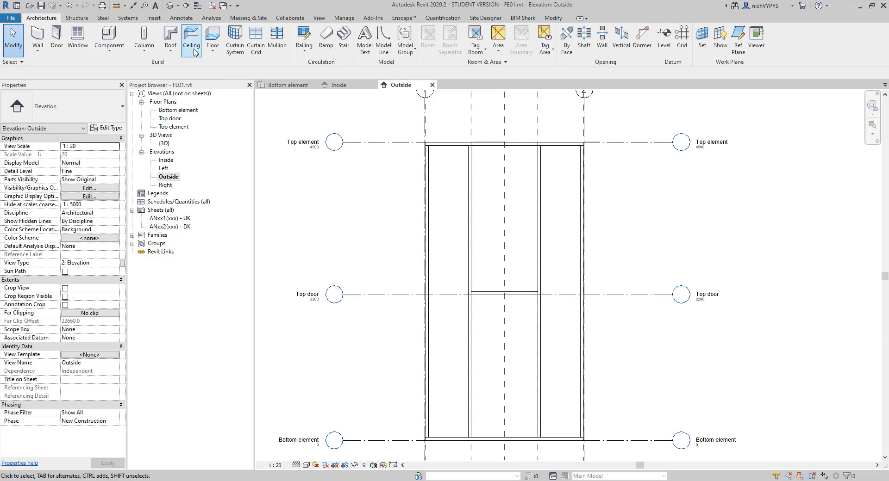
Save the project as FE01.rvt in the Production_elementtegn folder.
left_click(18, 20)
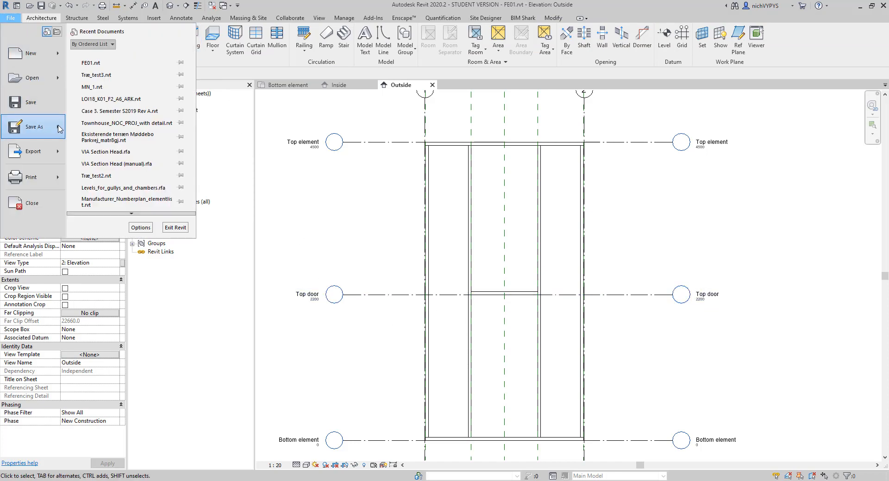
mouse_move(33, 127)
left_click(100, 97)
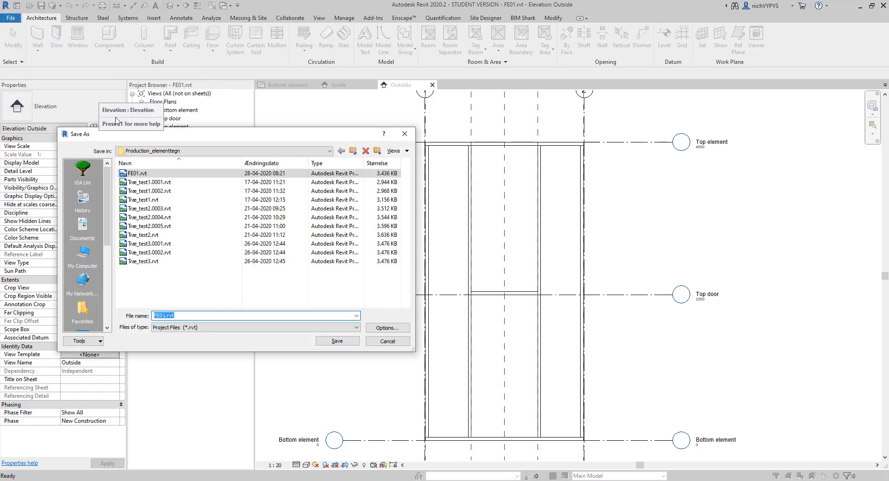
left_click(184, 315)
left_click(335, 341)
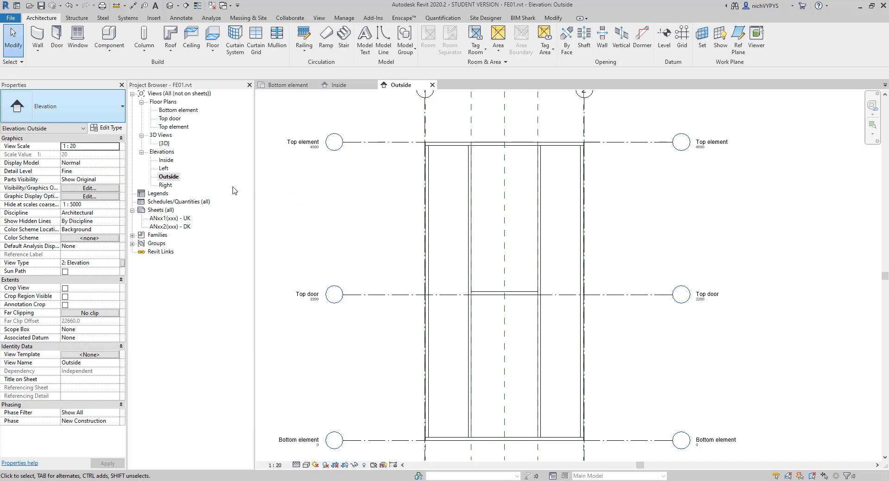
In the Bottom element plan, copy the Frontelement reference plane 195 mm to the opposite, inside face of the timber frame.
left_click(283, 85)
mouse_move(457, 298)
middle_mouse_down()
mouse_move(446, 287)
mouse_move(449, 372)
middle_mouse_up()
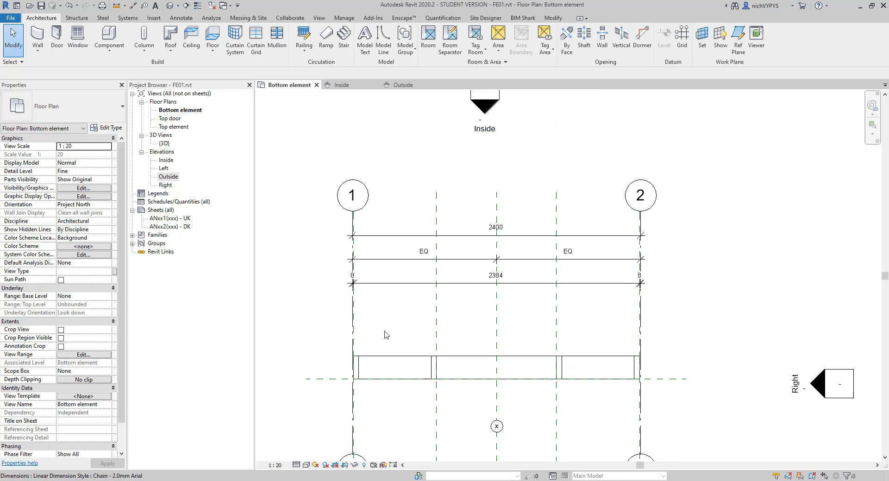
left_click(336, 380)
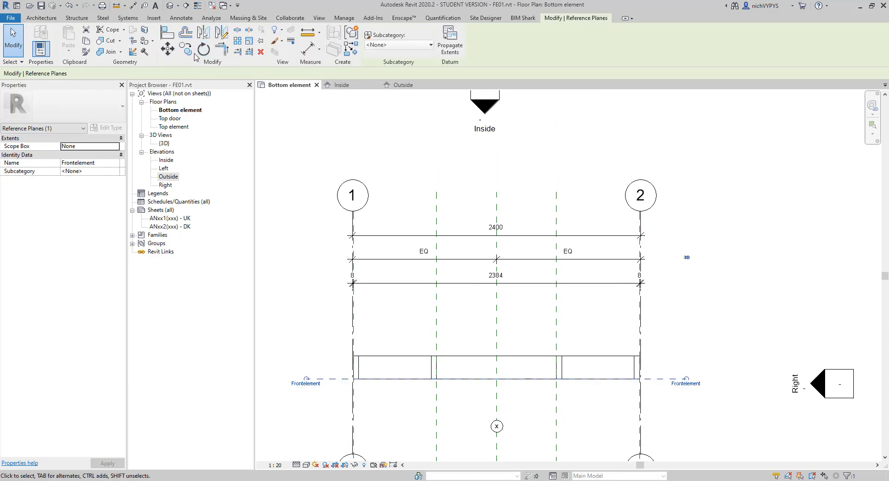
left_click(190, 51)
left_click(430, 380)
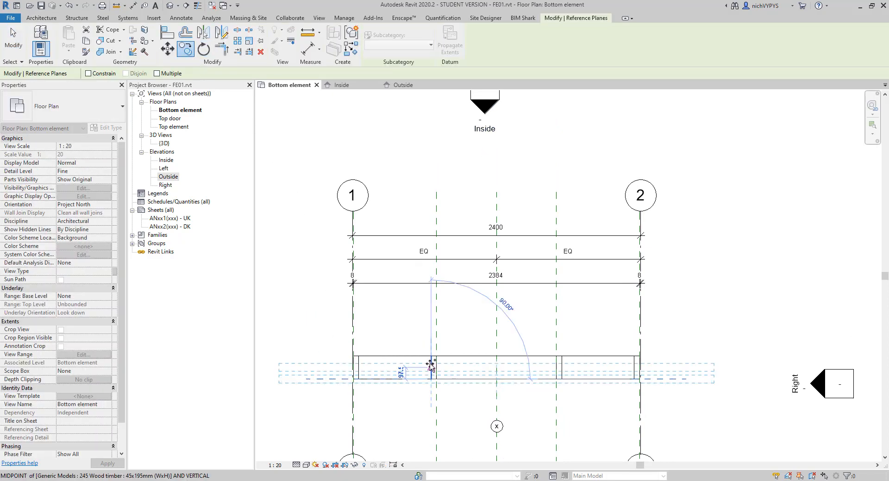
left_click(430, 357)
Name the copied reference plane DPM (dampspærre).
left_click(306, 360)
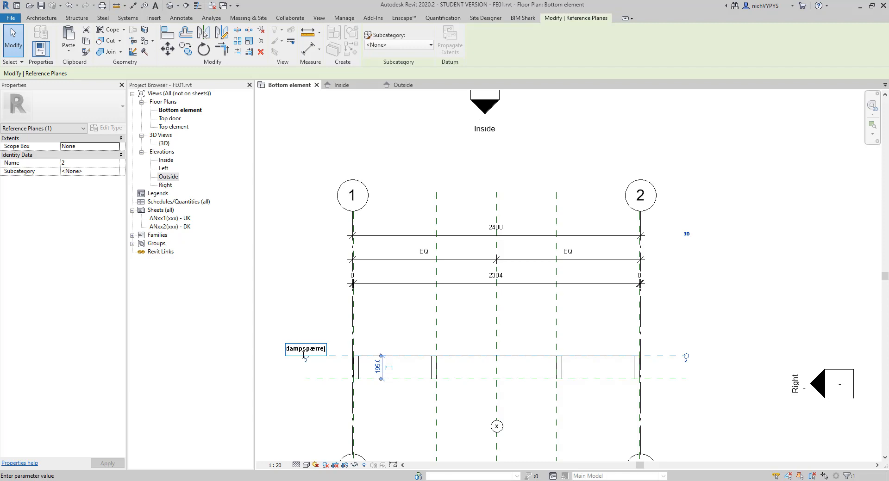
key("Return")
left_click(306, 339)
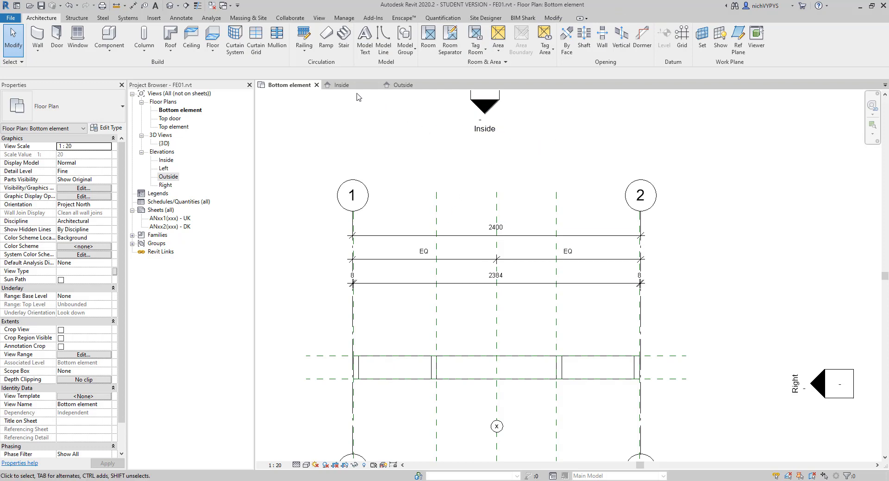
In the Inside elevation, start placing a 100 DPM (dampspærre) component on the work plane Reference Plane : DPM (dampspærre).
double_click(483, 130)
middle_click(384, 232)
middle_click_drag(384, 232, 370, 235)
left_click(109, 37)
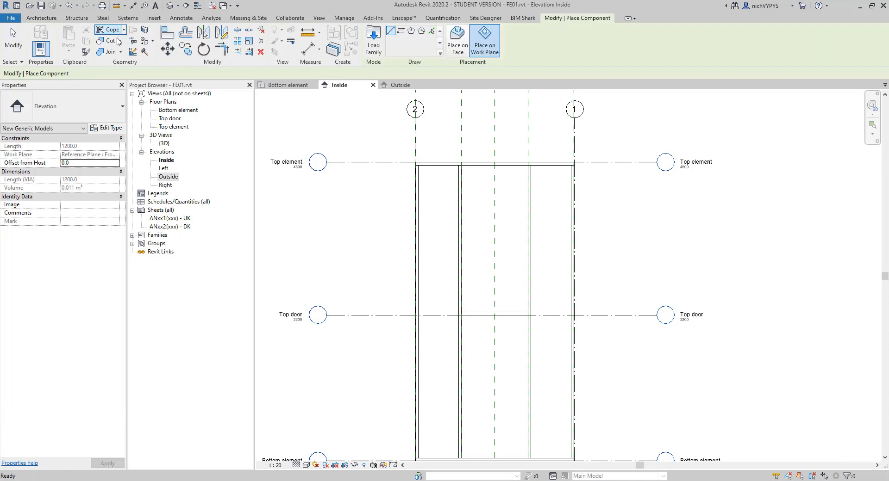
left_click(98, 116)
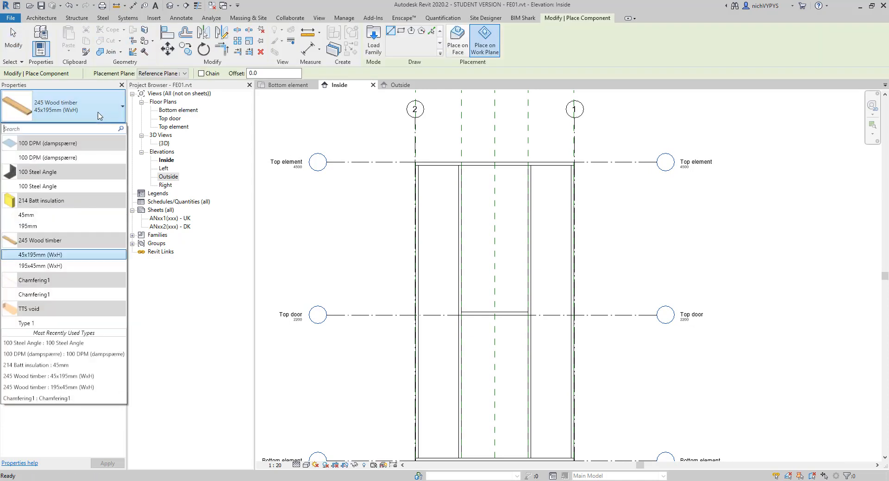
left_click(74, 157)
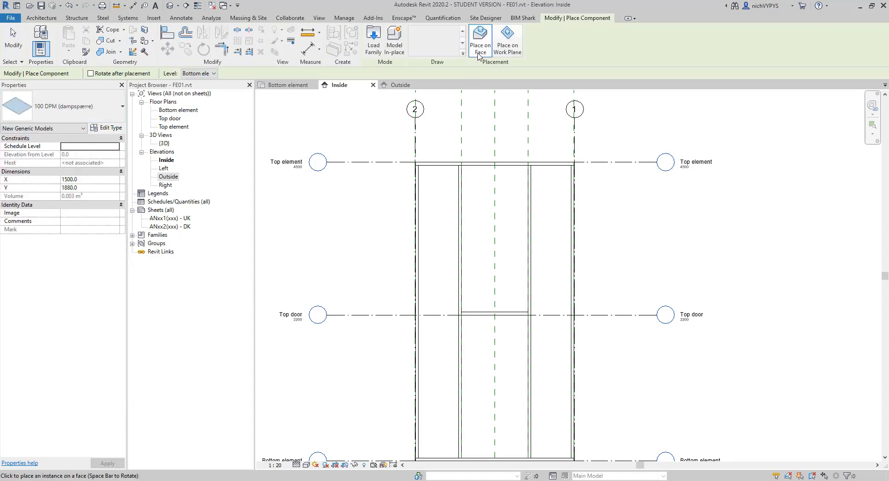
left_click(503, 55)
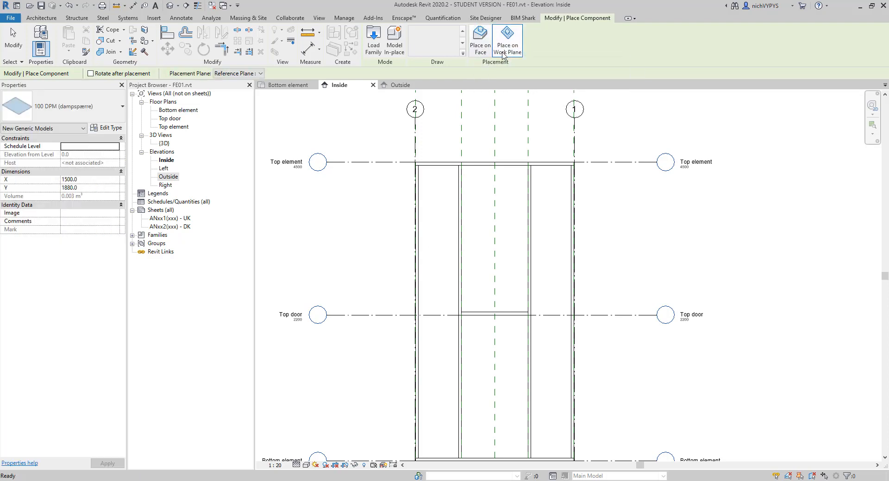
left_click(259, 73)
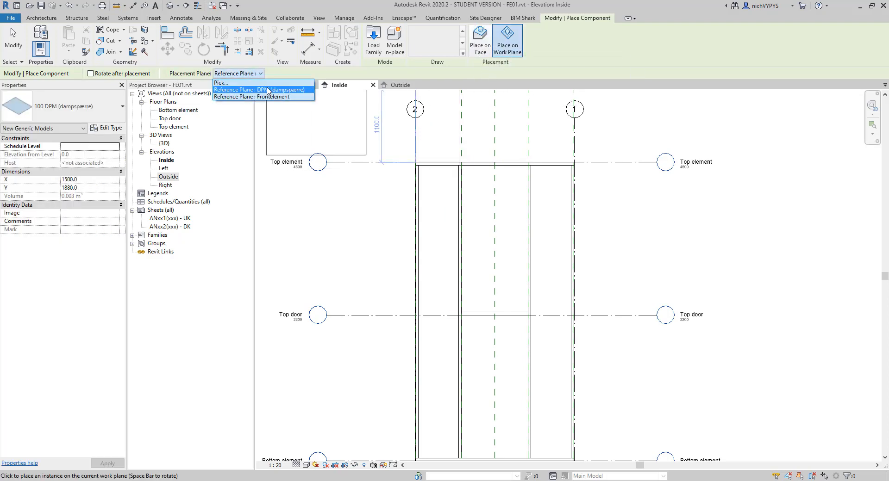
left_click(268, 90)
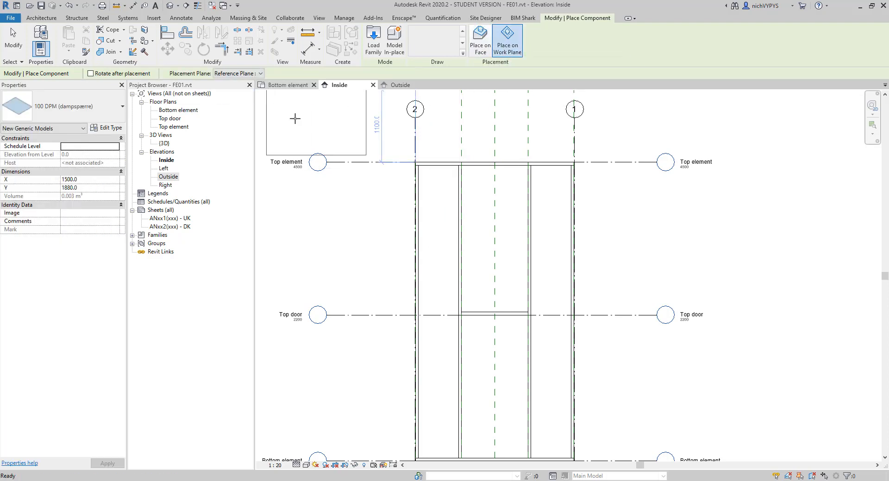
Place the DPM membrane, stretch it past all edges of the timber frame to about 2895 by 4993 mm, and check it in 3D.
left_click(426, 207)
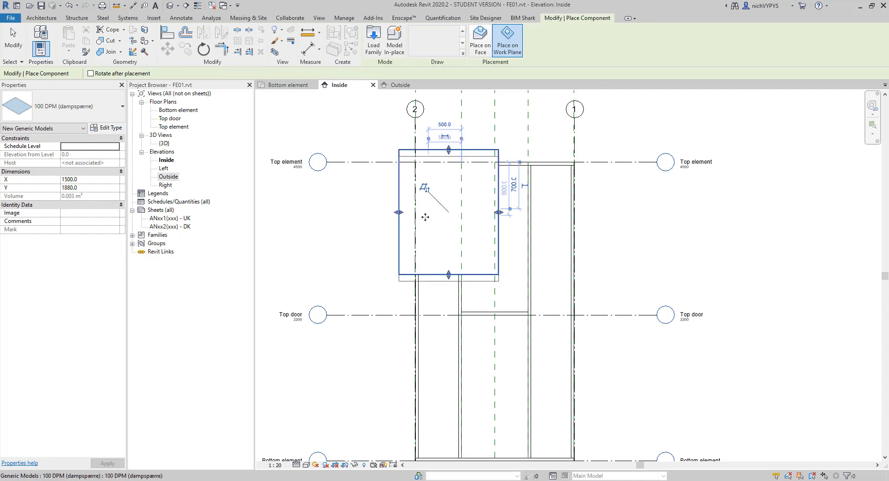
left_click(580, 216)
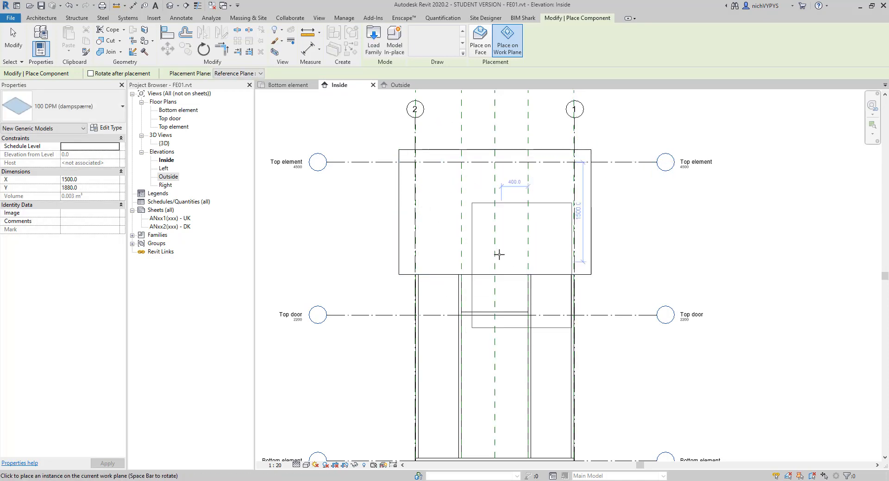
scroll(498, 254, "down", 3)
key("Escape")
left_click(486, 220)
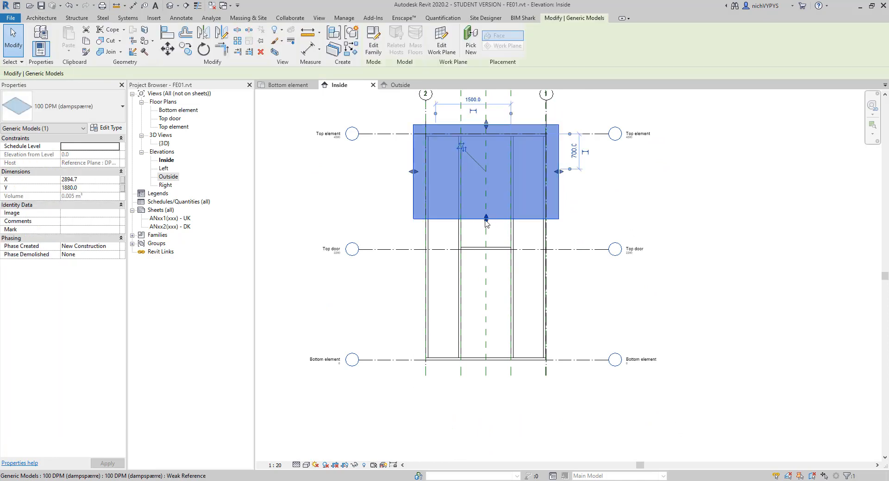
left_click_drag(486, 222, 489, 377)
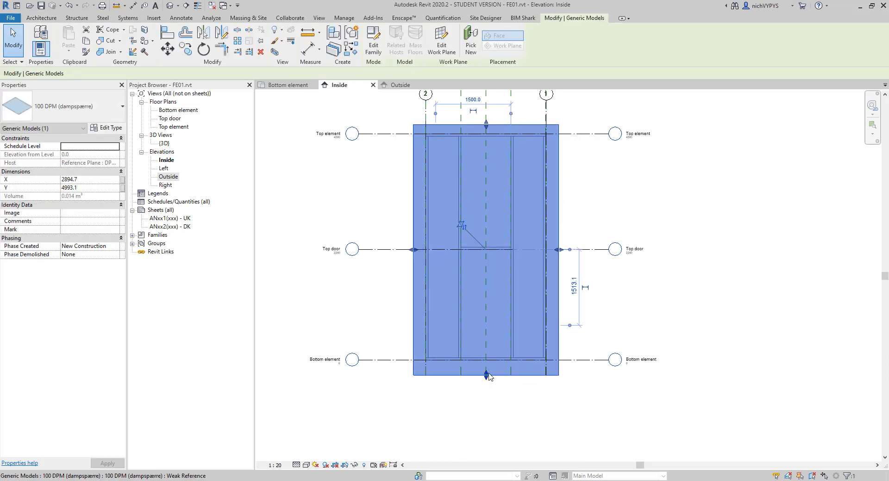
double_click(164, 143)
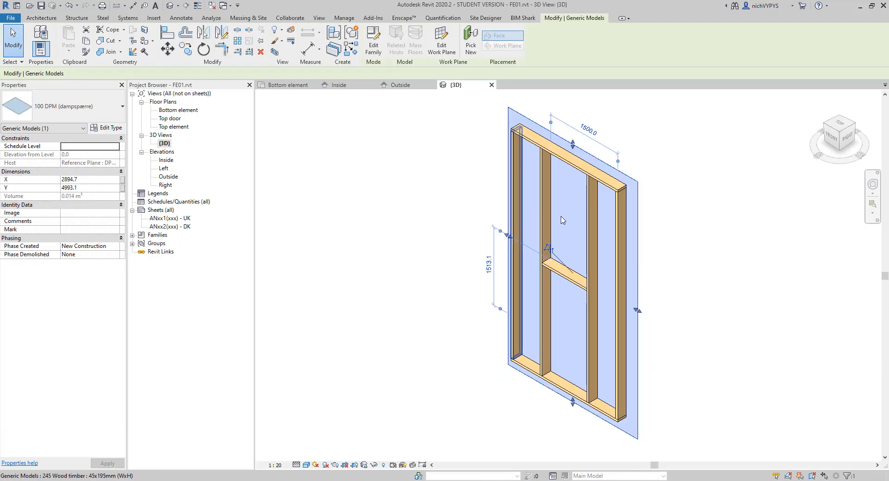
middle_click_drag(562, 221, 458, 251, "shift")
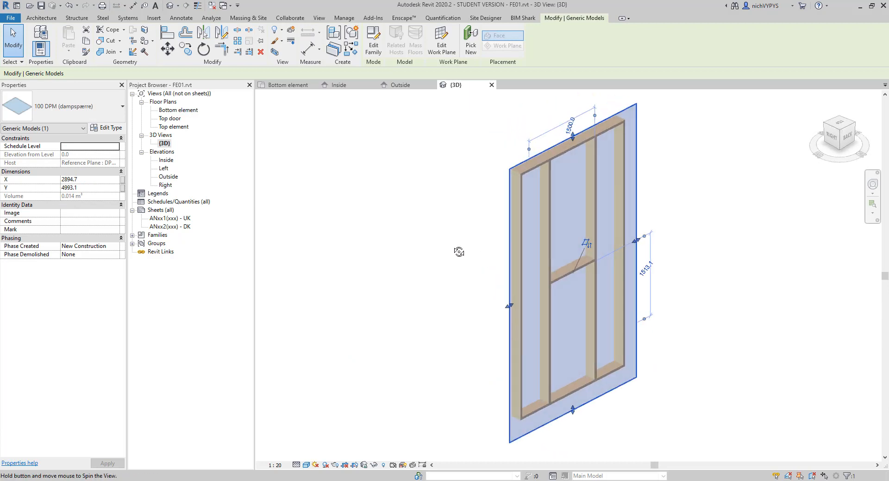
left_click(710, 291)
middle_click_drag(710, 291, 663, 276, "shift")
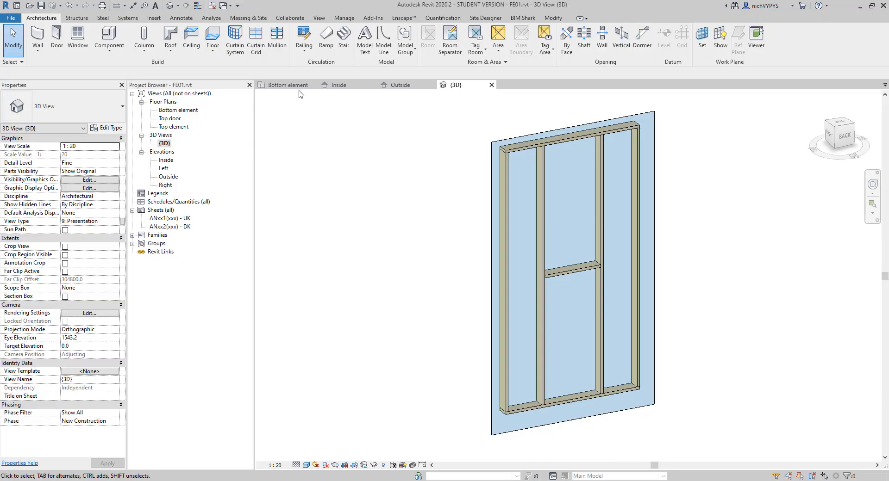
In the Bottom element plan, place a 214 Batt insulation 195mm component between the end stud at grid 1 and the adjacent doorside stud.
left_click(296, 86)
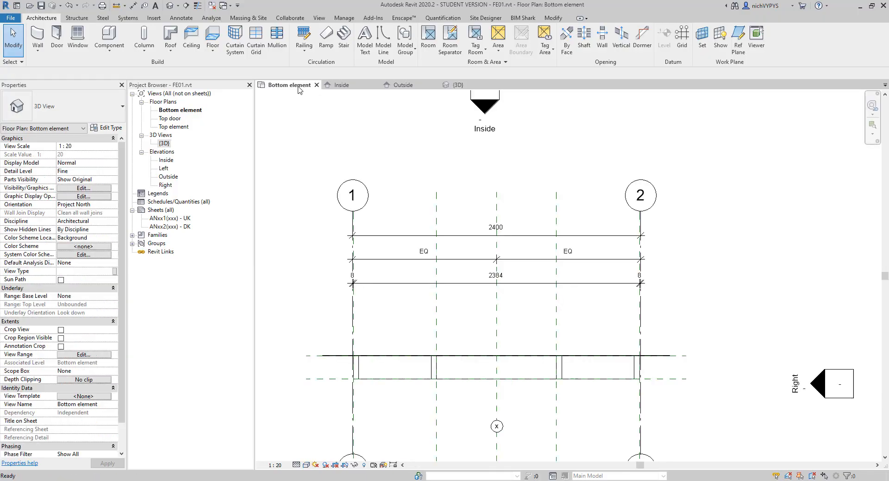
scroll(349, 238, "down", 1, "ctrl")
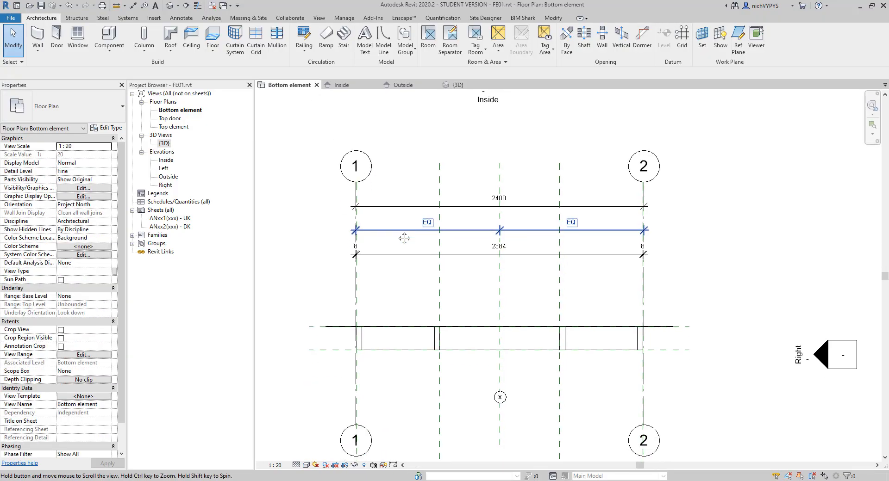
left_click(110, 40)
left_click(76, 107)
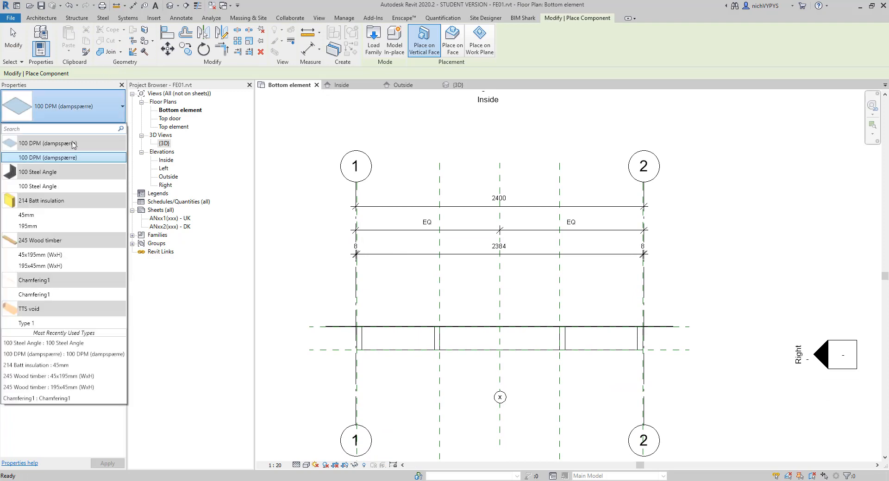
left_click(59, 225)
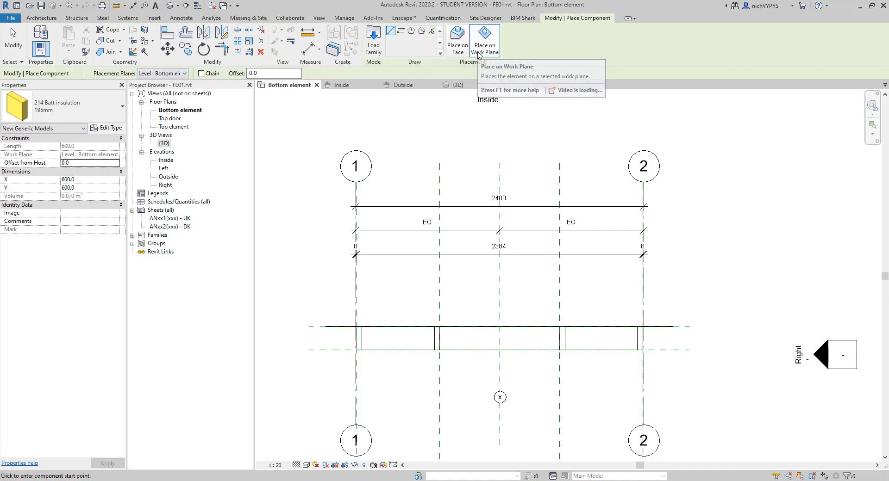
left_click(369, 338)
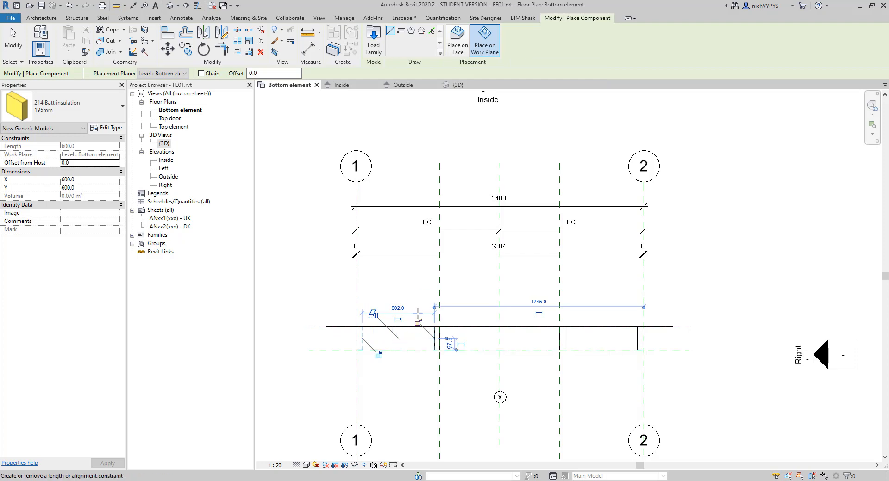
key("Escape")
key("Escape")
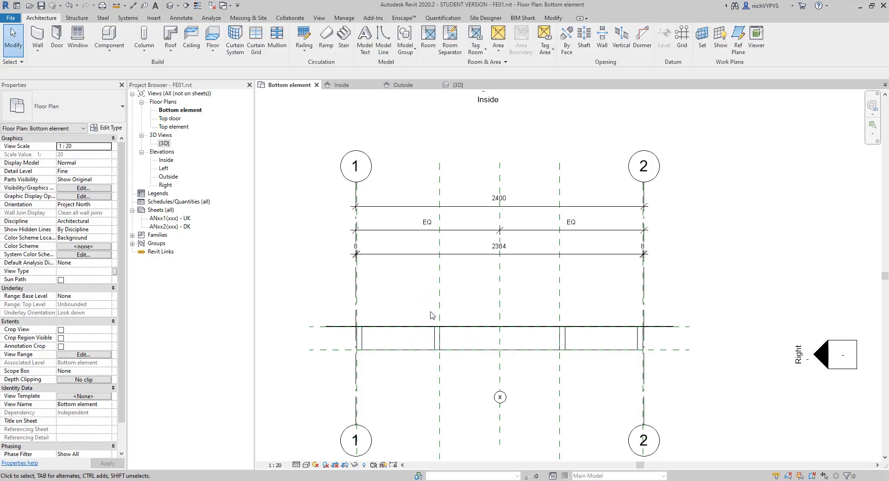
In the Outside elevation, set the insulation batt's offset from host to 45 and its Y dimension to 900.
left_click(403, 85)
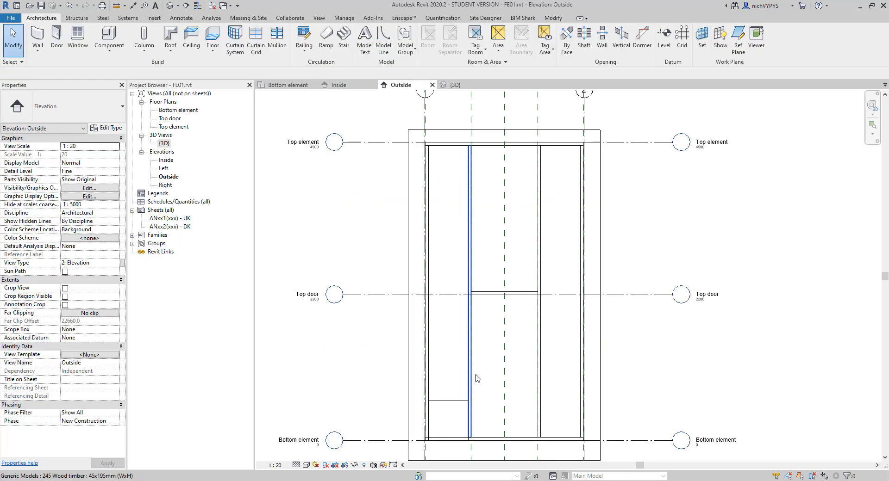
scroll(472, 289, "up", 4)
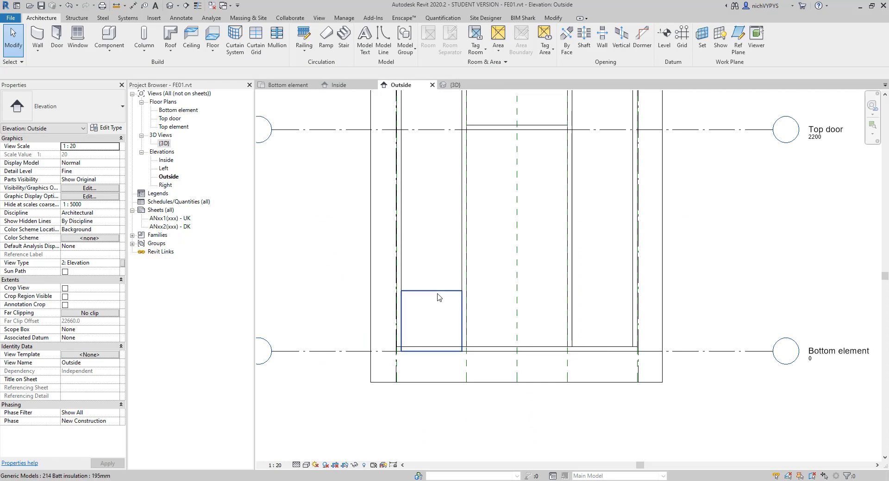
left_click(440, 300)
scroll(447, 351, "up", 3)
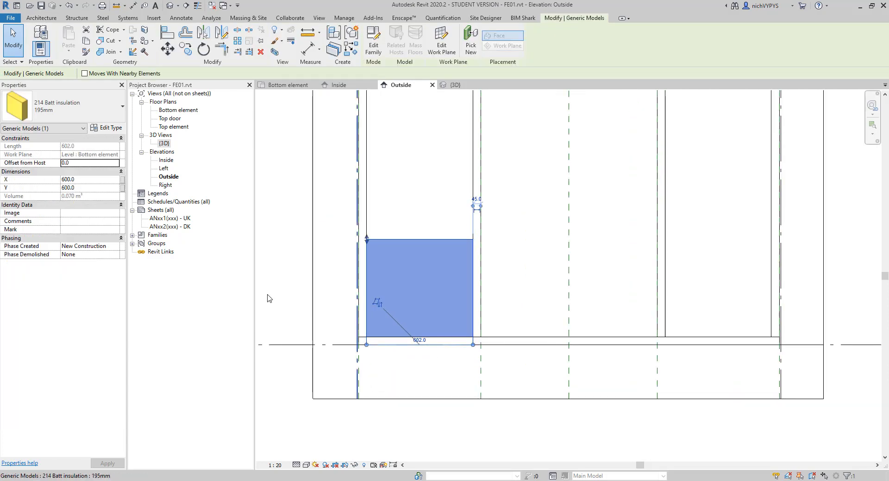
left_click(91, 164)
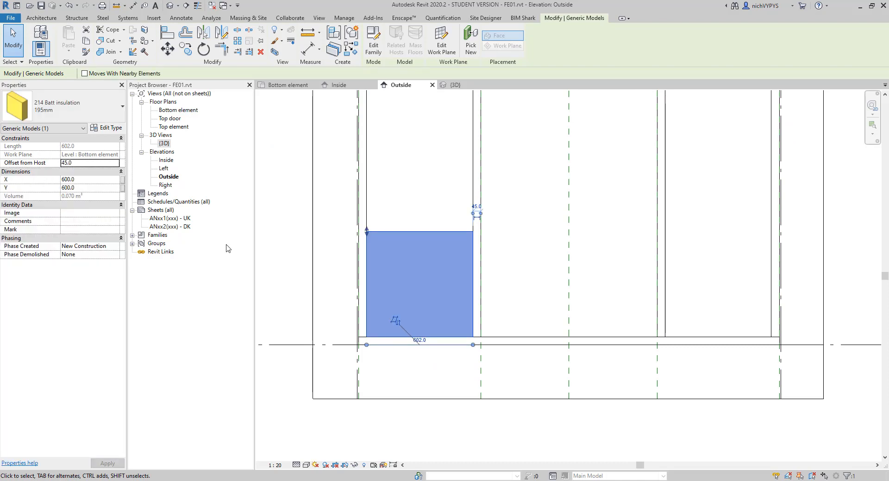
left_click(91, 188)
type("900")
key("Return")
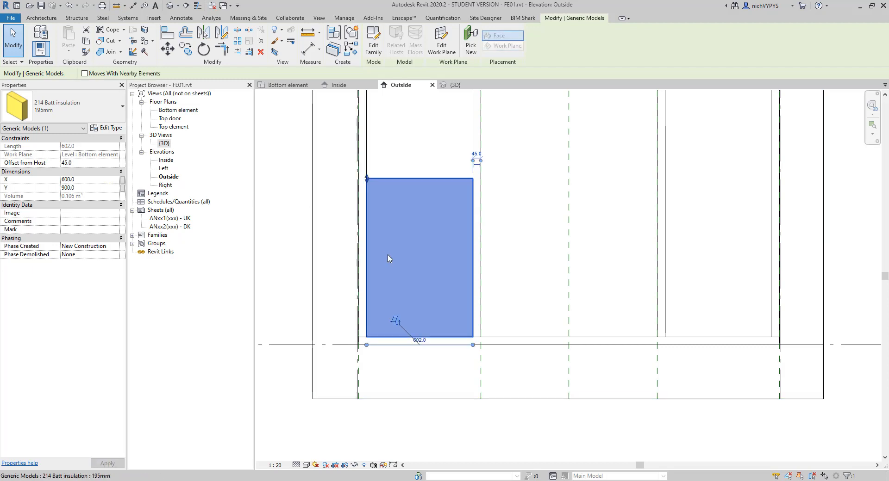
Copy the insulation batt upward four times at 900 mm spacing, stacking the copies edge to edge between the studs.
left_click(466, 301)
left_click(452, 183)
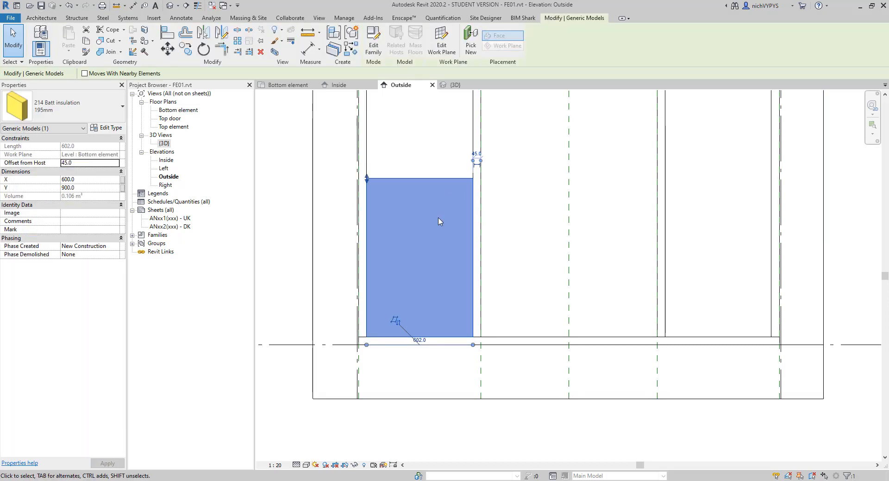
scroll(407, 293, "down", 2)
middle_click_drag(407, 294, 439, 267)
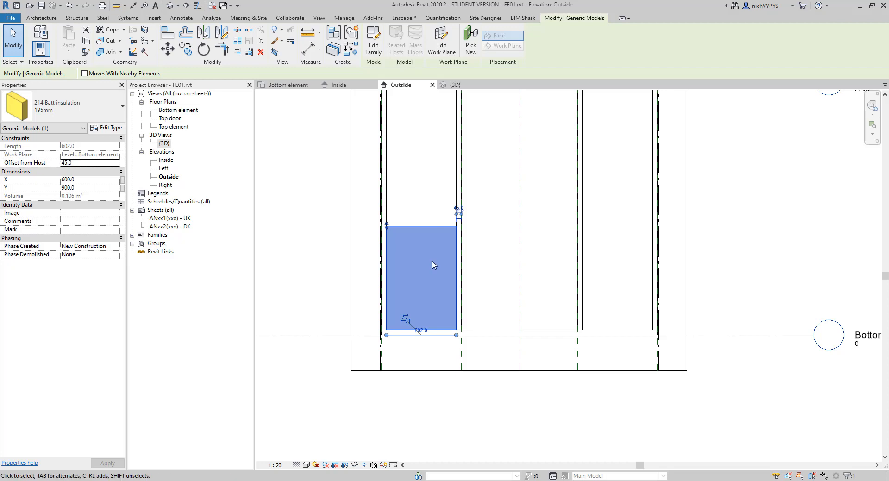
left_click(185, 51)
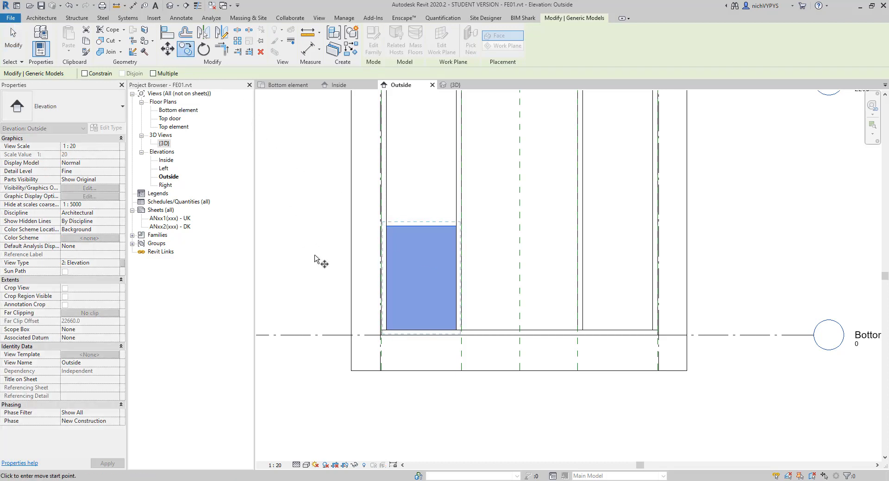
left_click(388, 332)
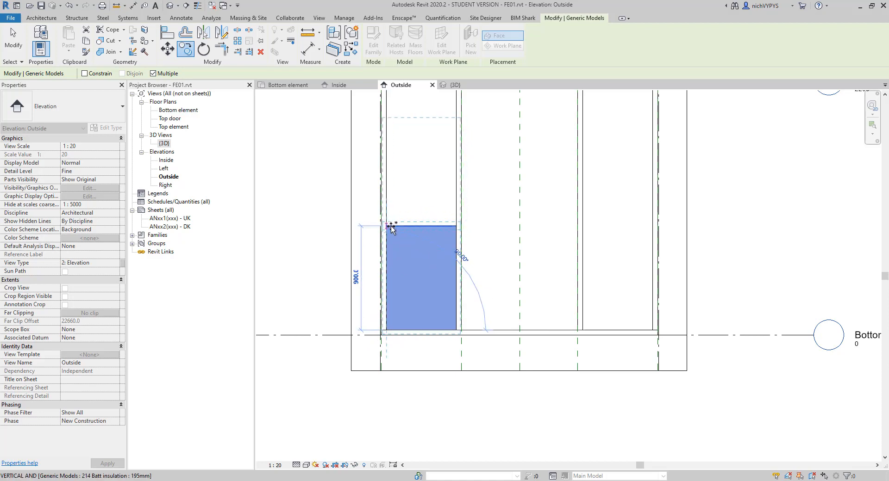
middle_click_drag(398, 190, 401, 301)
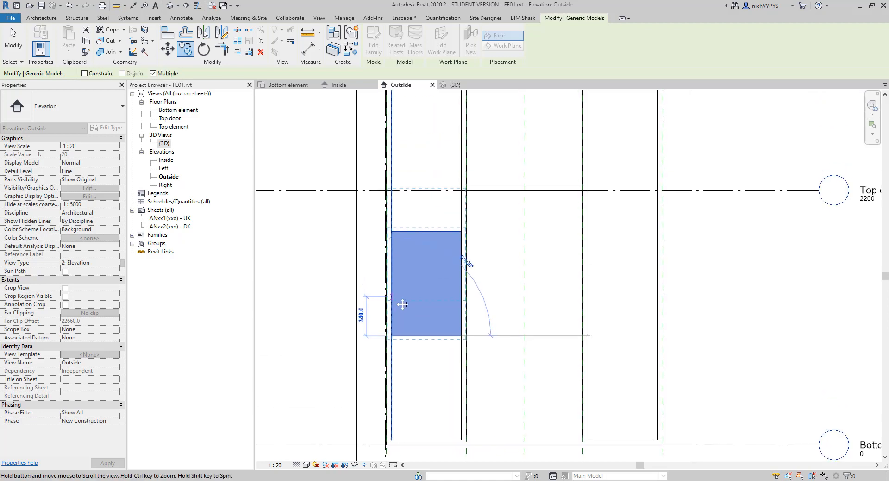
left_click(396, 232)
left_click(394, 129)
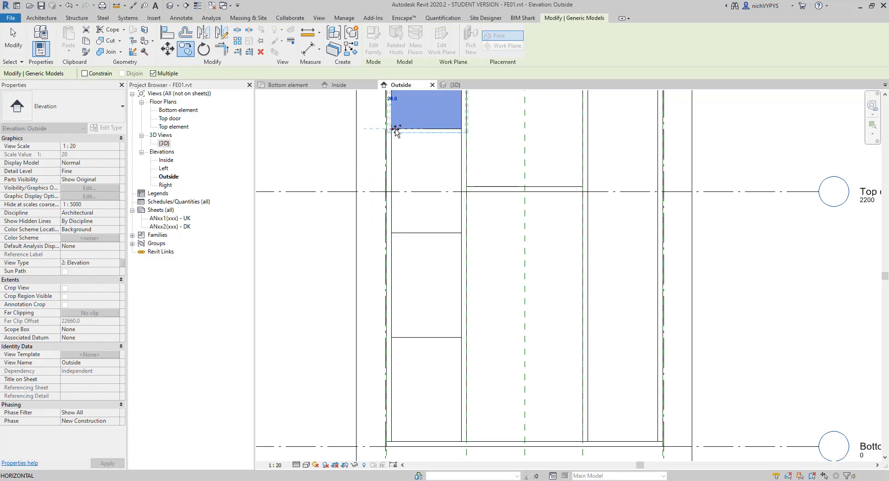
middle_click_drag(396, 132, 397, 304)
left_click(389, 204)
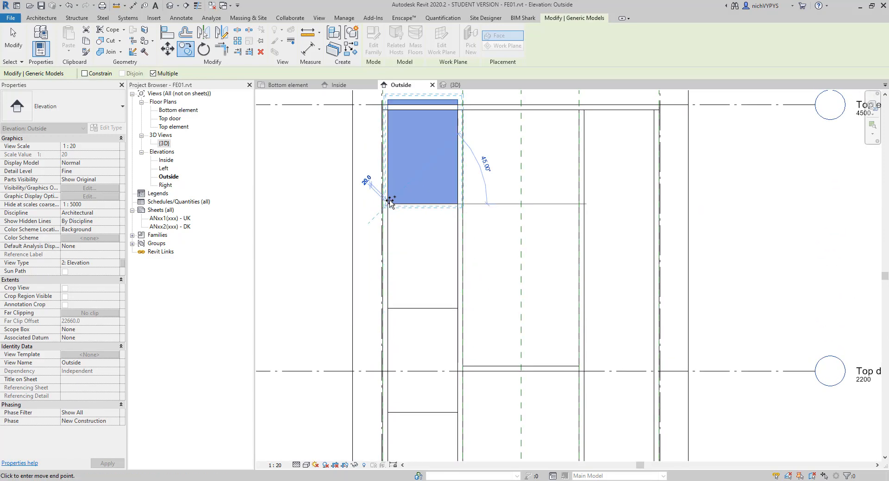
middle_click_drag(393, 187, 394, 250)
key("Escape")
Shorten the topmost batt to a Y dimension of 810 so its upper edge meets the underside of the top plate.
scroll(435, 165, "up", 3)
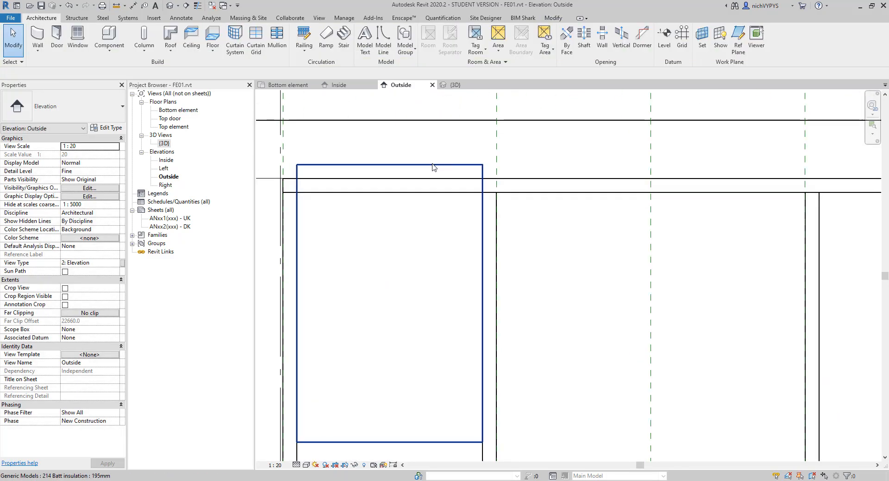
left_click(434, 167)
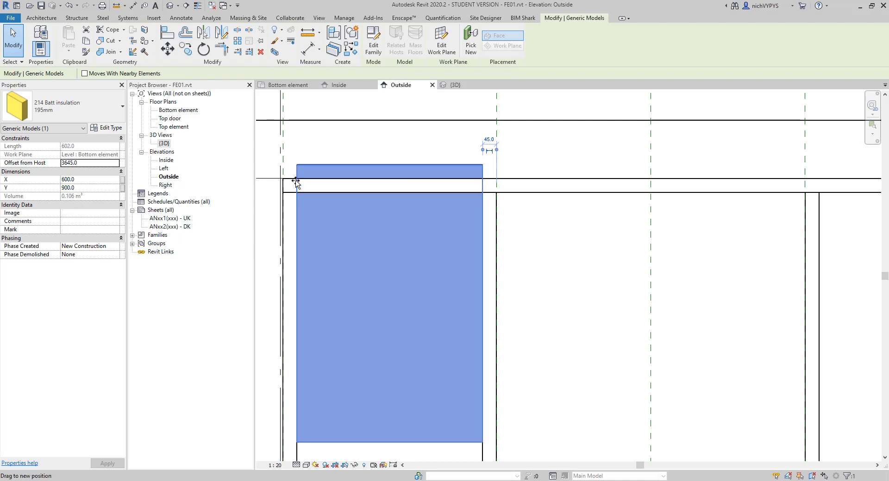
left_click_drag(296, 182, 292, 227)
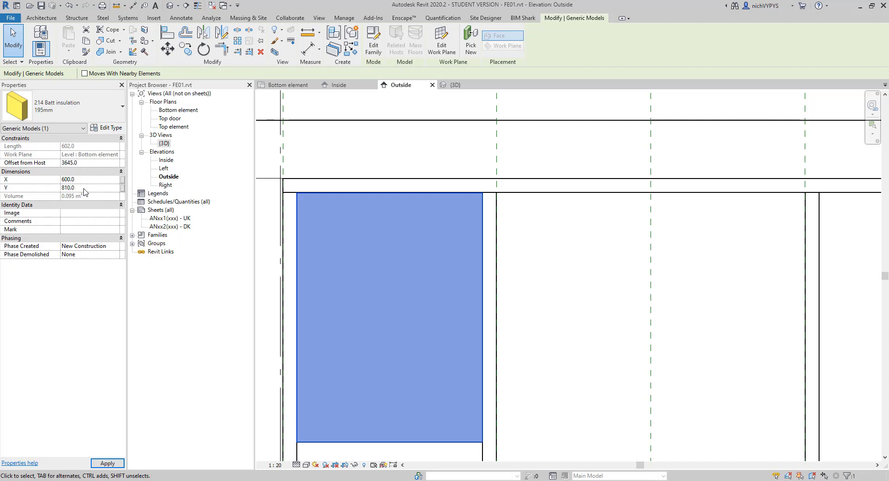
scroll(481, 189, "up", 3)
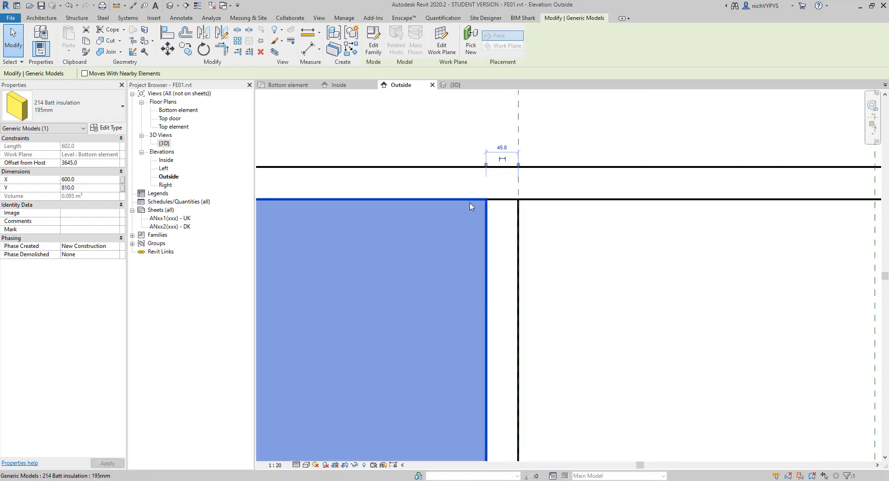
Turn on thin line display and check the stacked insulation batts from the front in the 3D view.
left_click(198, 5)
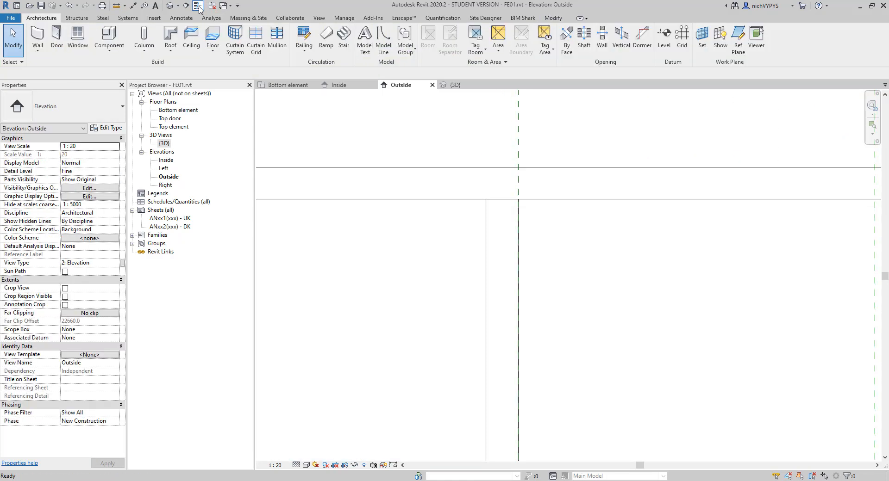
scroll(381, 200, "down", 6)
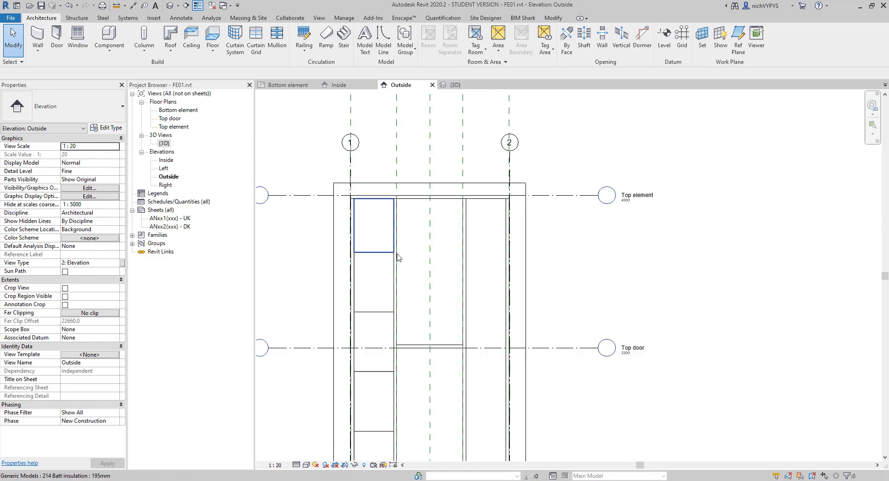
middle_click_drag(399, 197, 370, 161)
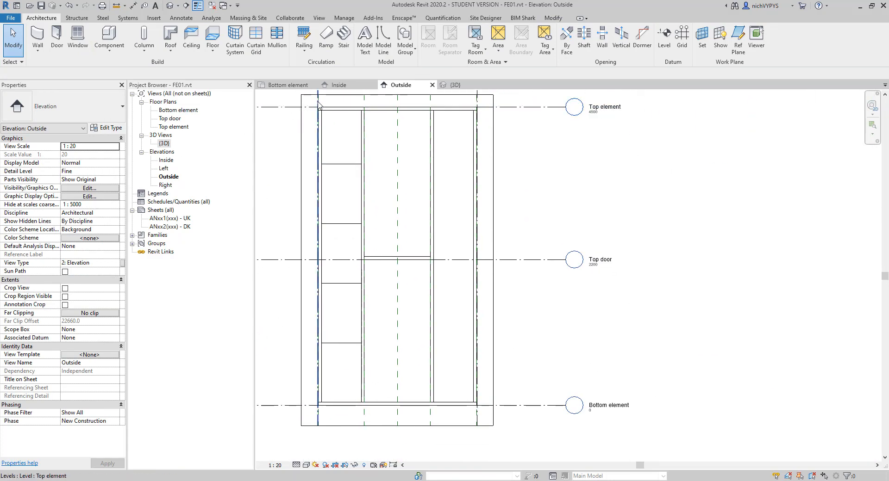
left_click(442, 85)
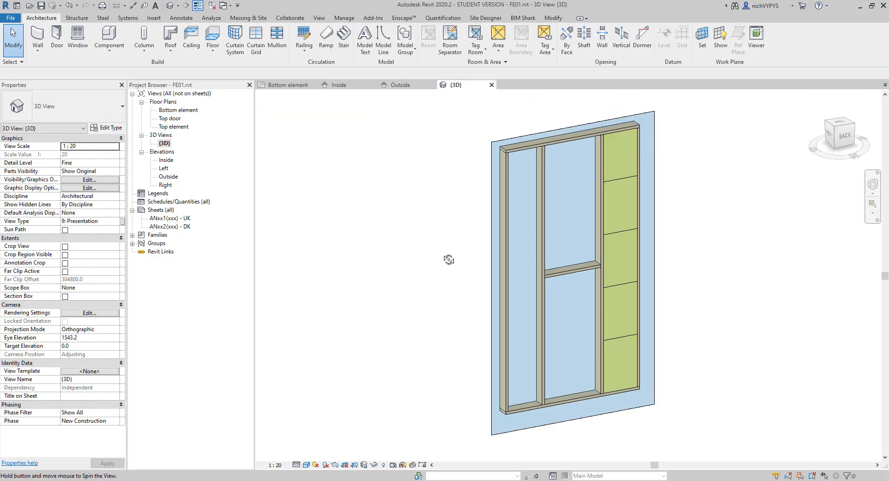
middle_click_drag(449, 260, 591, 254, "shift")
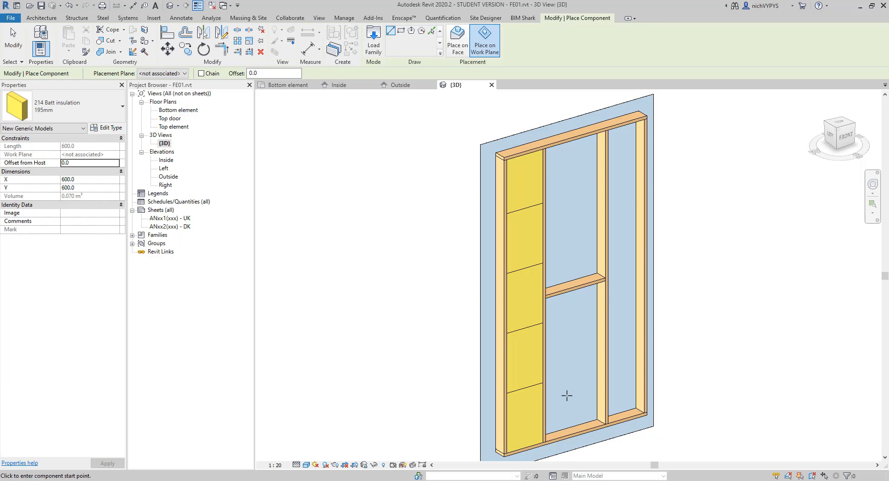
Place 100 Steel Angle components at the bottom plate, one against the end stud at grid 2 and one against the adjacent doorside stud.
scroll(627, 432, "up", 4)
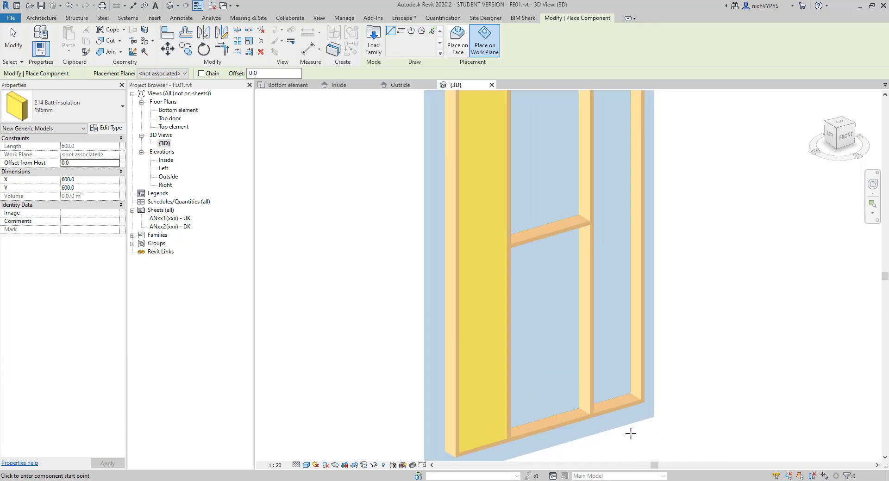
scroll(671, 416, "up", 2)
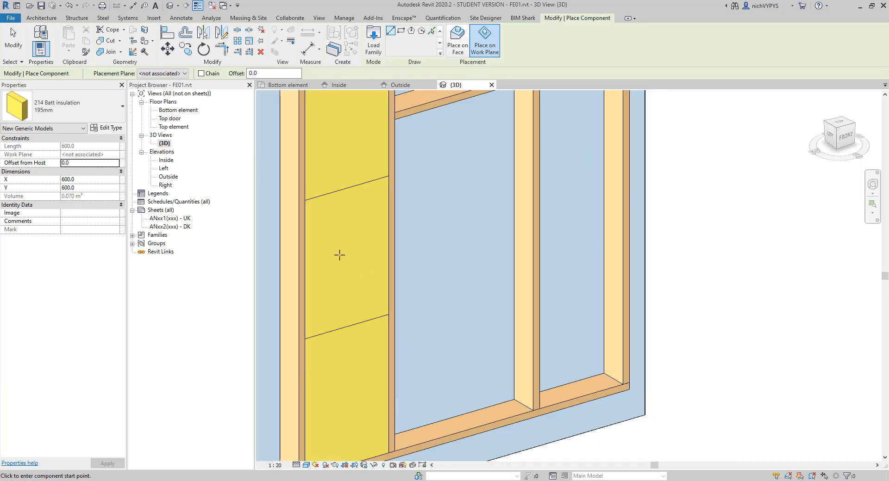
left_click(42, 18)
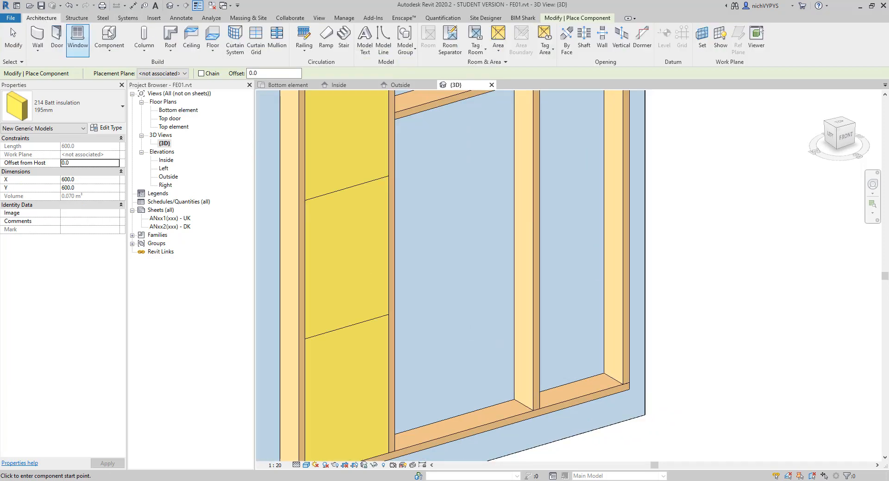
left_click(69, 106)
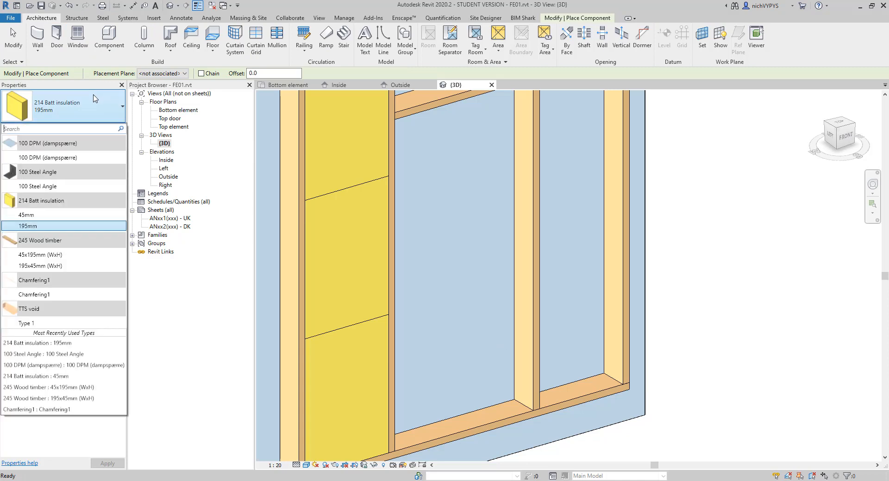
left_click(53, 187)
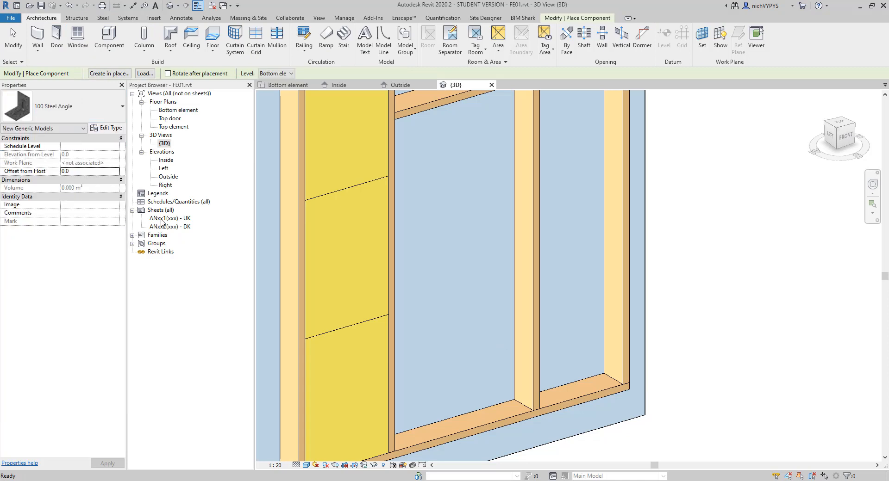
left_click(612, 376)
middle_click_drag(602, 377, 497, 390, "shift")
scroll(515, 370, "up", 4)
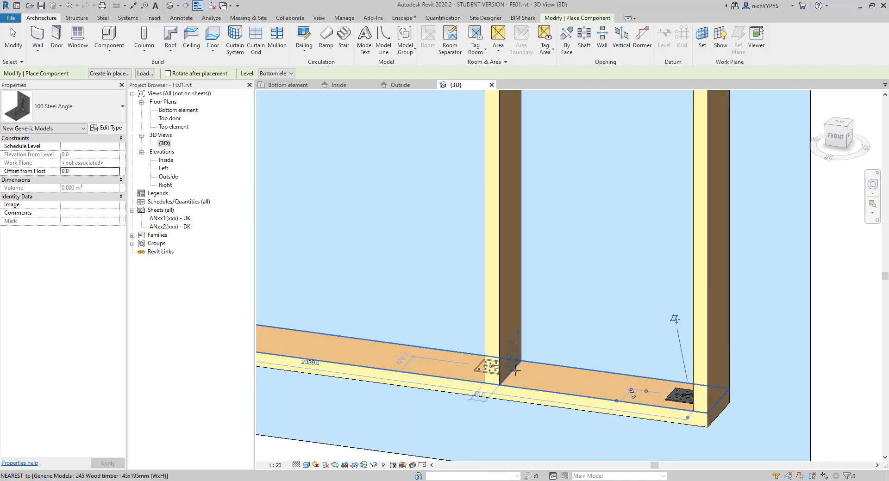
left_click(515, 370)
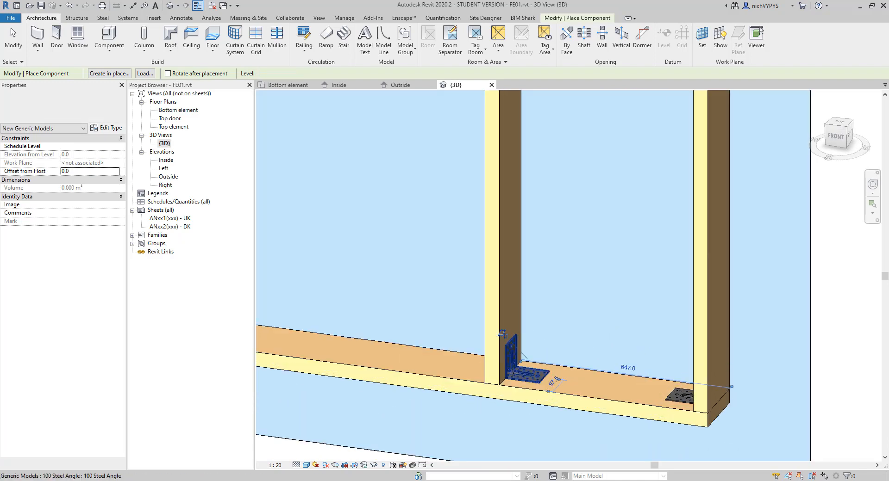
Place steel angles at the underside of the top plate, one rotated against the grid 2 end stud and one at the adjacent doorside stud.
scroll(515, 373, "down", 4)
scroll(515, 382, "down", 4)
middle_click_drag(551, 176, 664, 139, "shift")
scroll(499, 172, "up", 5)
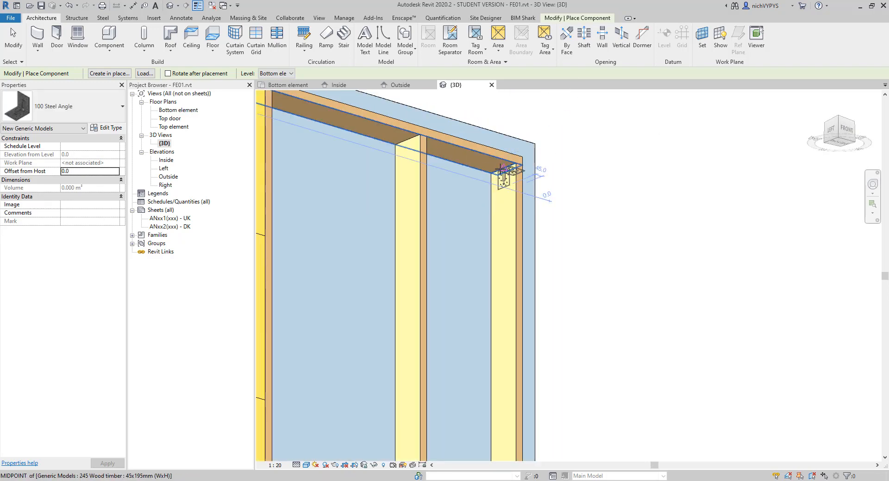
key("space")
key("space")
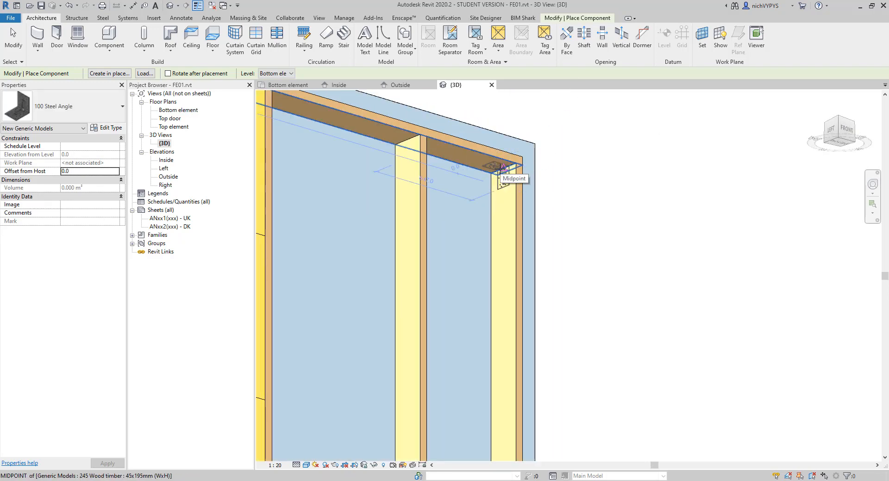
left_click(500, 168)
middle_click_drag(530, 199, 410, 245, "shift")
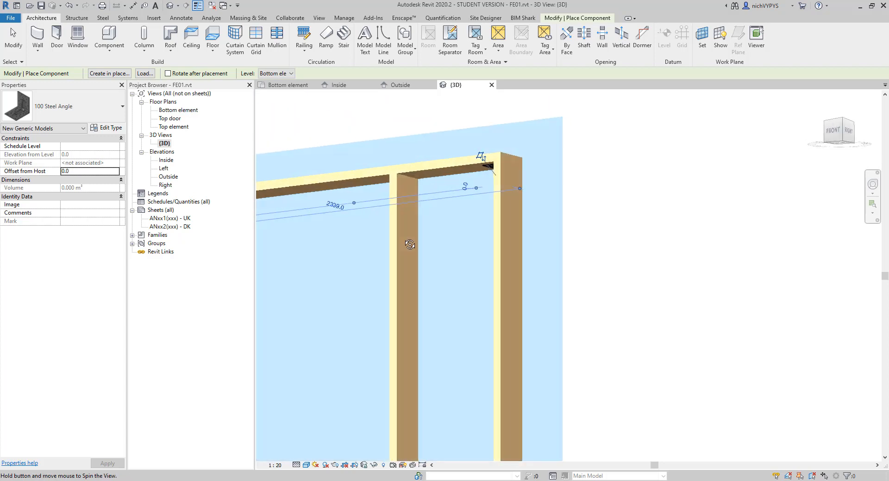
left_click(410, 177)
scroll(429, 263, "down", 3)
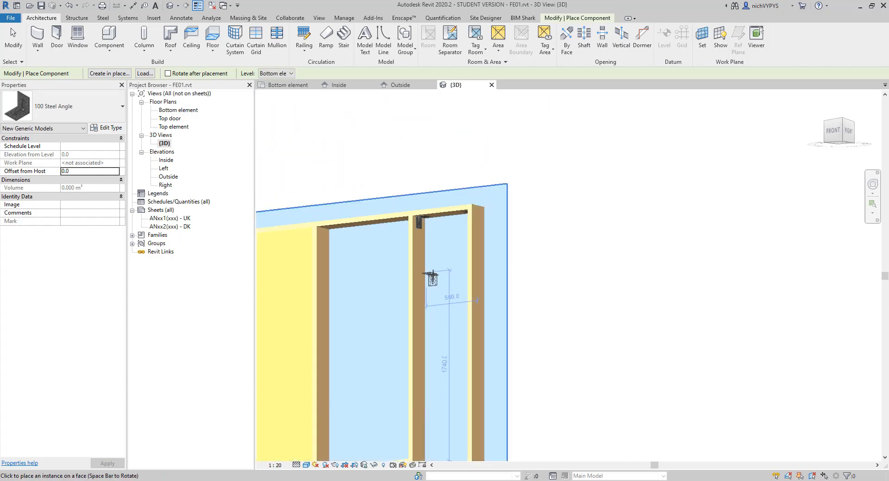
key("Escape")
key("Escape")
Close the Outside and Bottom element views and tile the remaining 3D and Inside views side by side.
middle_click_drag(437, 296, 602, 391, "shift")
scroll(580, 379, "down", 2)
middle_click_drag(576, 355, 565, 257)
scroll(456, 329, "up", 3)
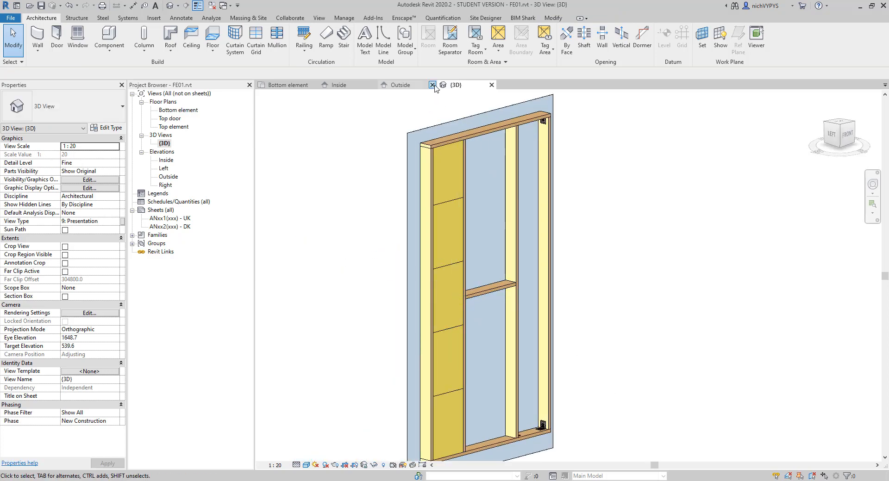
left_click(432, 85)
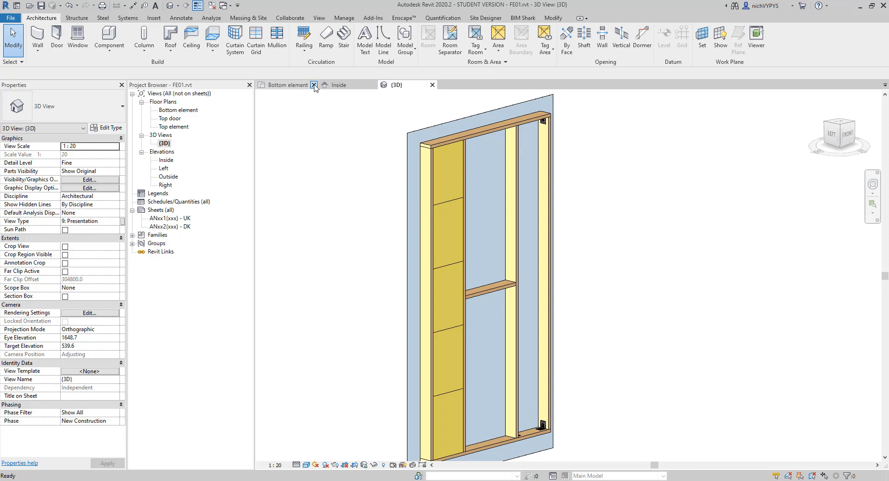
left_click(314, 85)
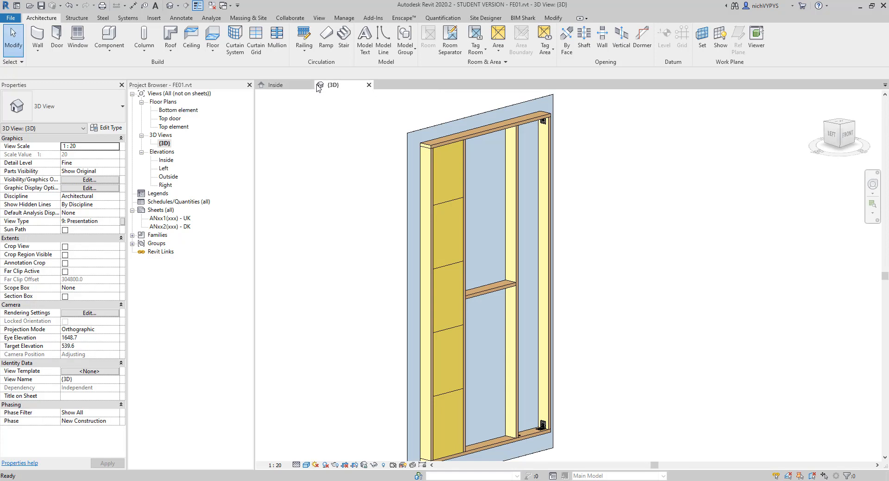
left_click(320, 18)
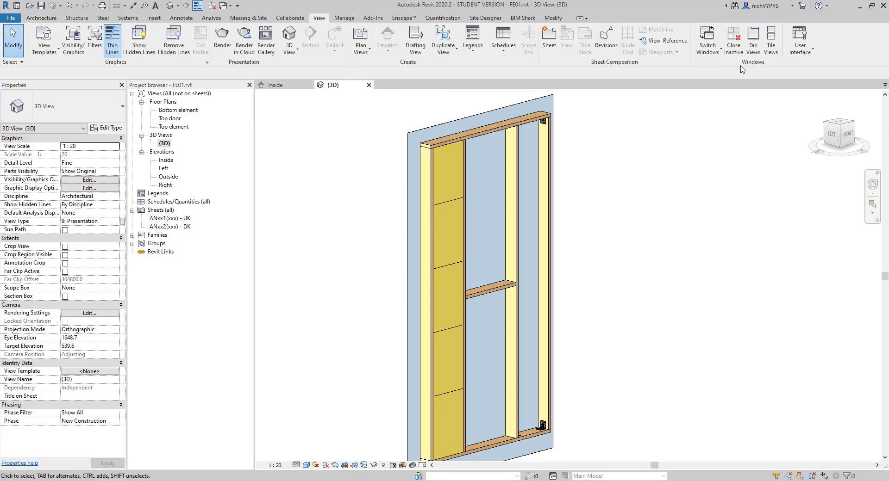
left_click(769, 51)
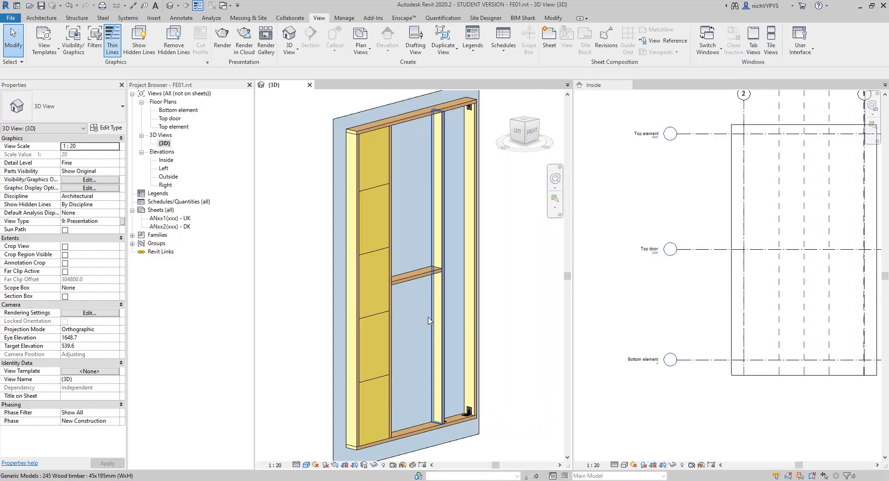
Inspect the wall element from the back in 3D and activate the Inside elevation with the whole element in view.
middle_click_drag(460, 297, 458, 402, "shift")
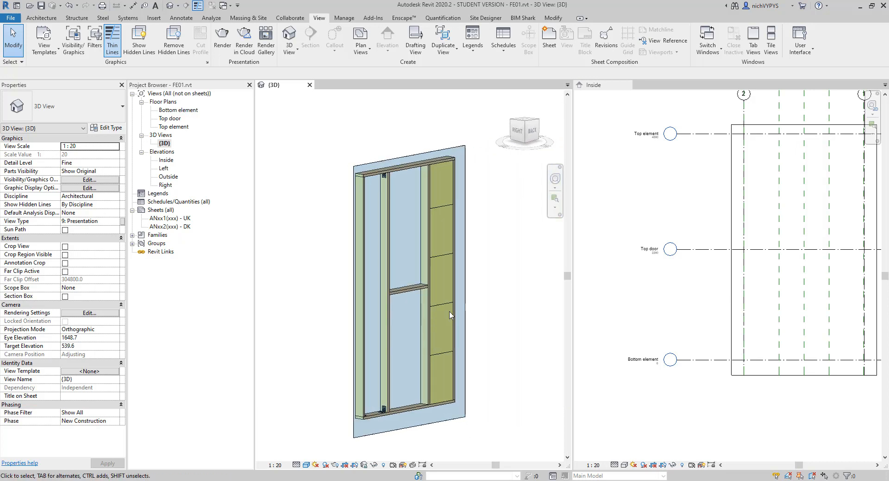
scroll(428, 414, "up", 2)
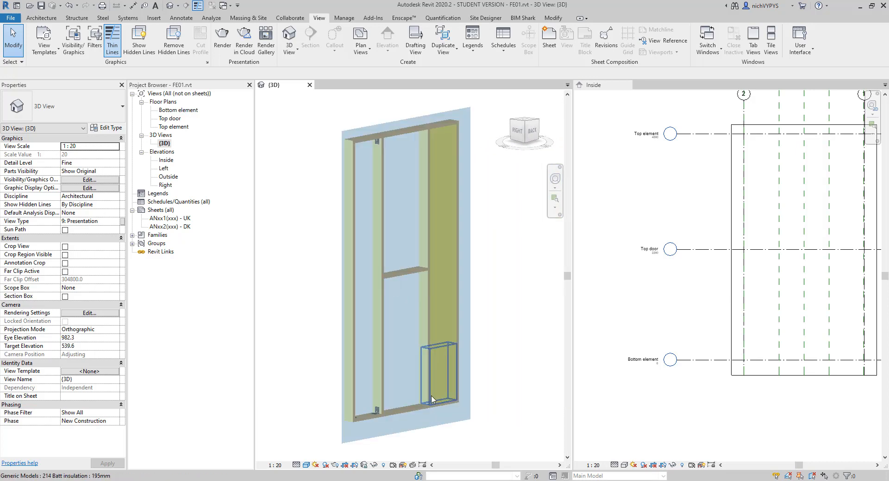
left_click(647, 336)
scroll(646, 336, "up", 2)
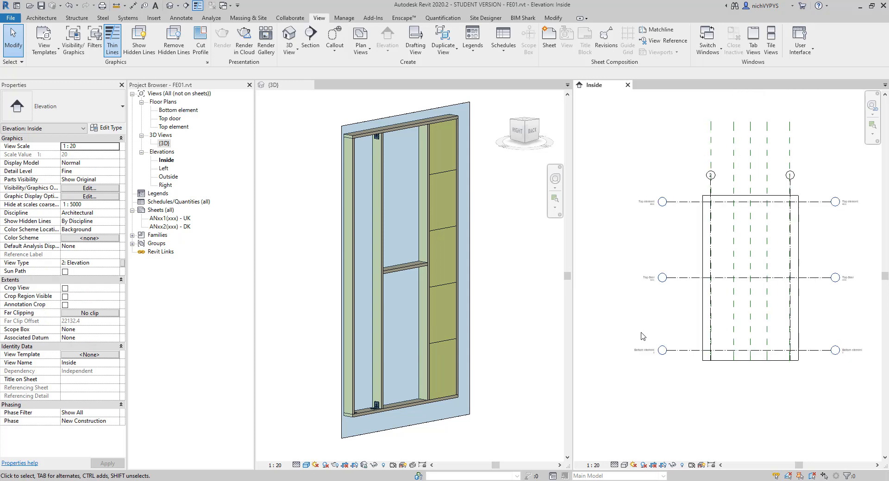
Set the Inside elevation's visual style to Wireframe and bring the whole frame into view.
left_click(624, 469)
left_click(645, 410)
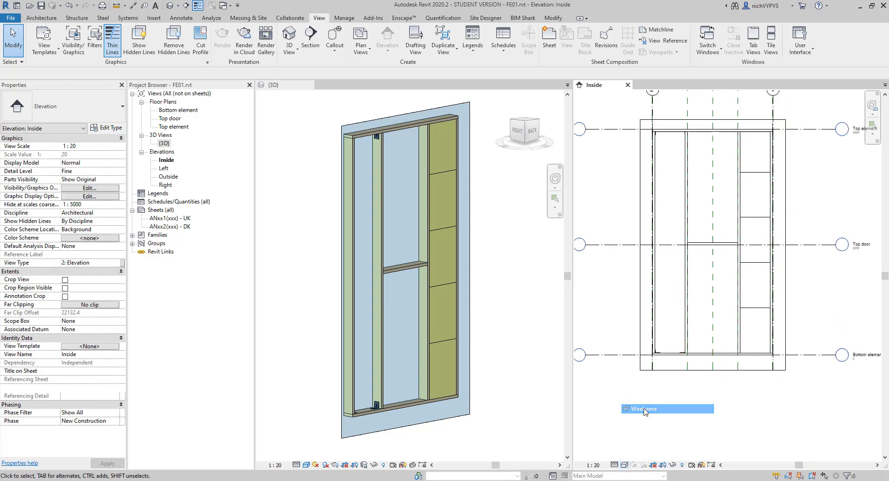
scroll(763, 359, "up", 3)
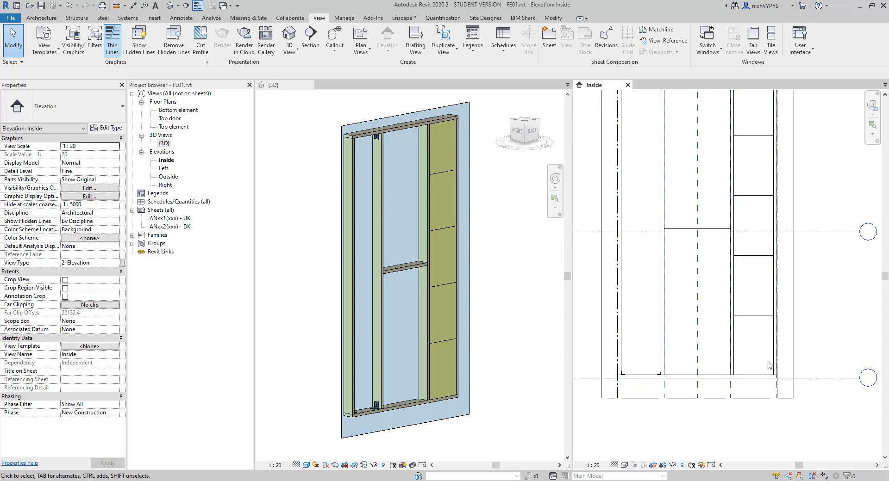
middle_click_drag(789, 370, 790, 398)
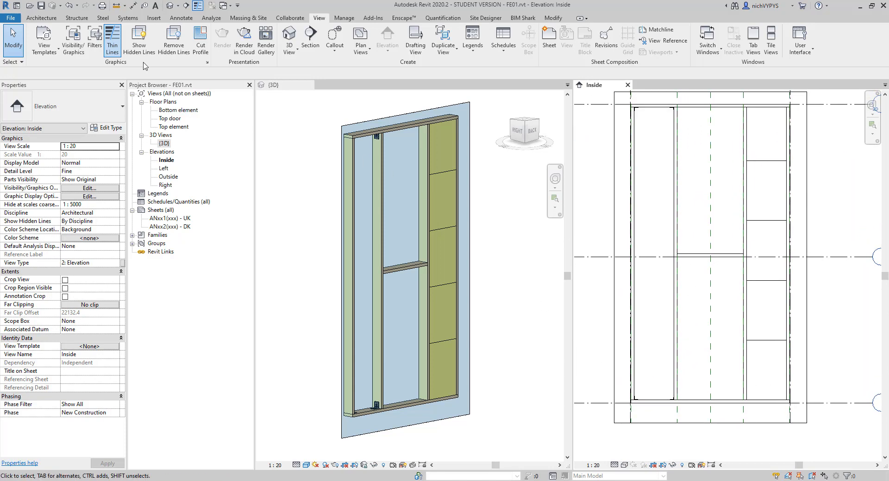
Start placing a 245 Wood timber component and duplicate its 45x195mm type as 45x45mm (WxH) with a height of 45 mm.
left_click(42, 17)
left_click(105, 36)
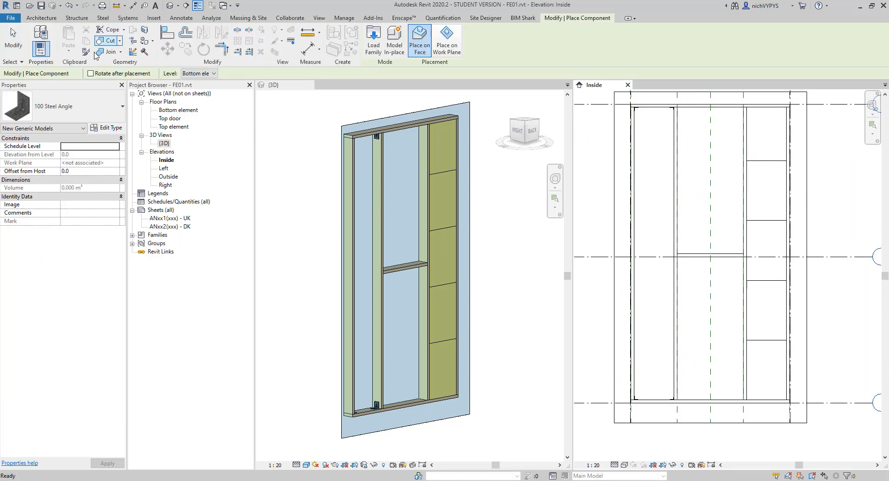
left_click(85, 97)
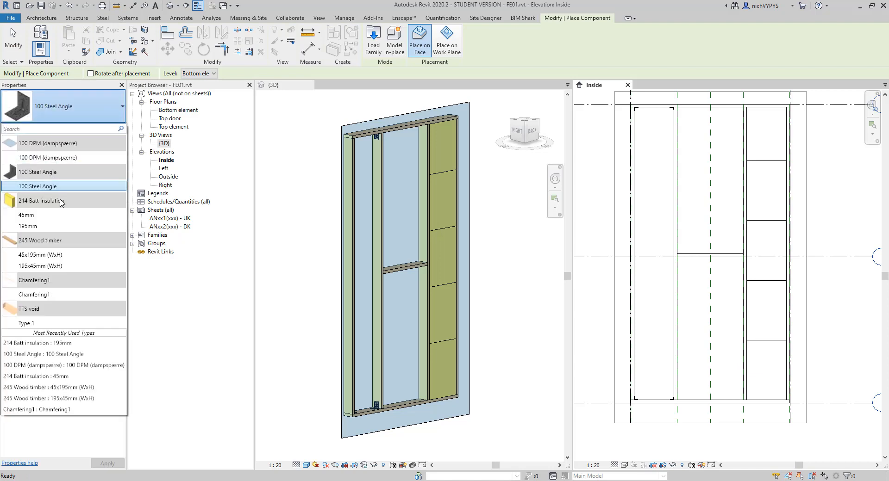
left_click(48, 255)
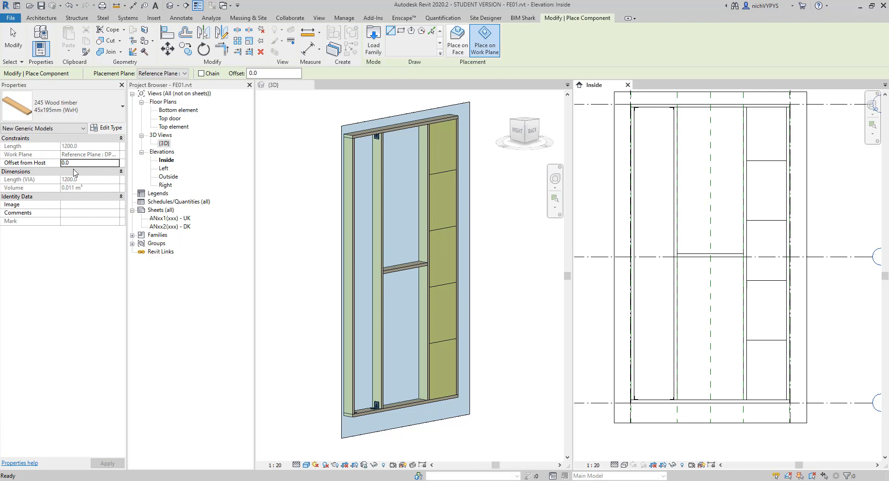
left_click(116, 128)
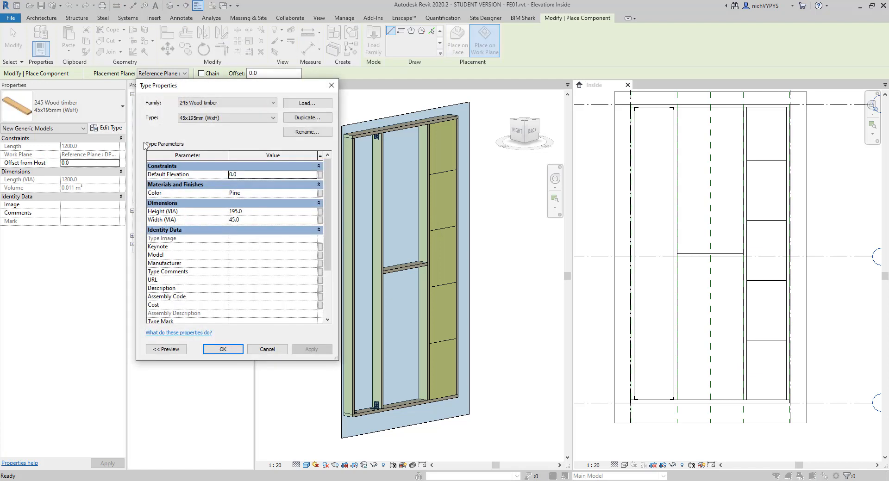
left_click(304, 118)
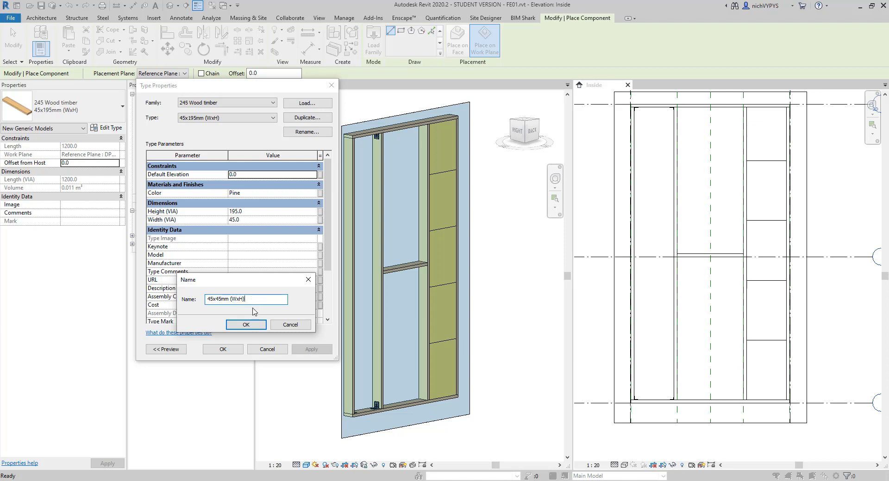
left_click(247, 325)
left_click(255, 211)
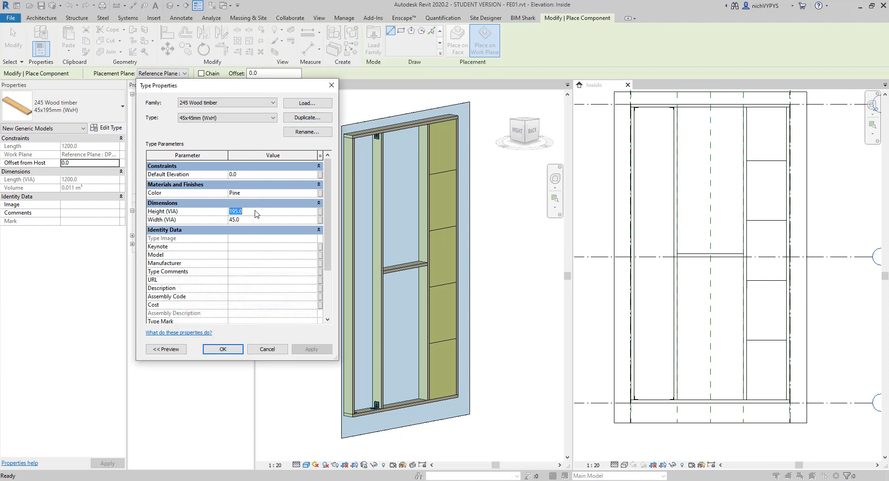
left_click(226, 352)
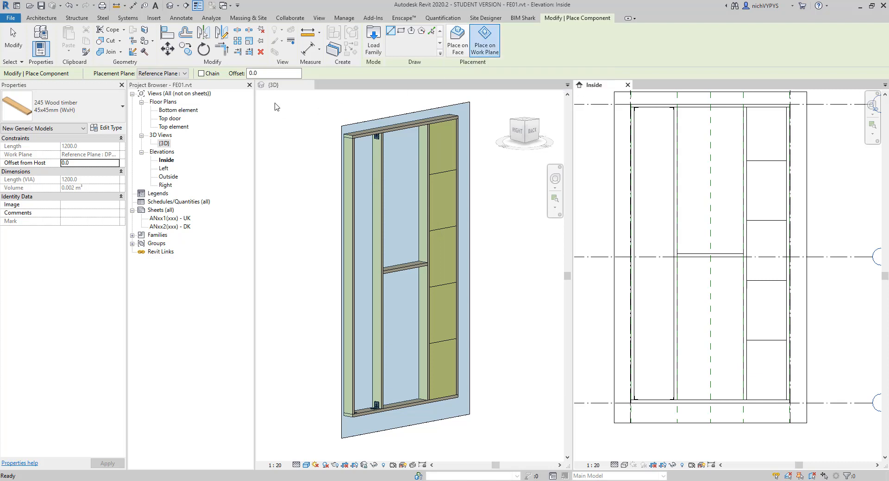
Place a 45x45mm timber batten on the DPM (dampspærre) reference plane, along the bottom plate from the grid 2 end to the adjacent doorside stud.
left_click(181, 74)
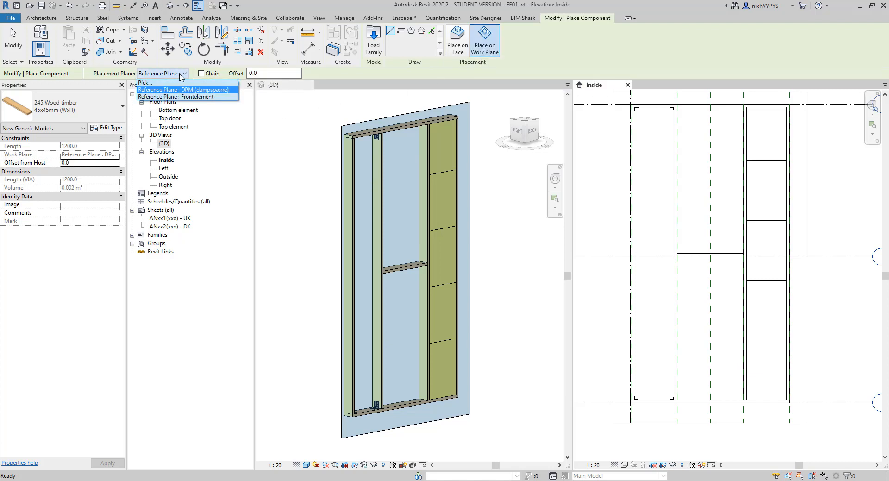
key("Down")
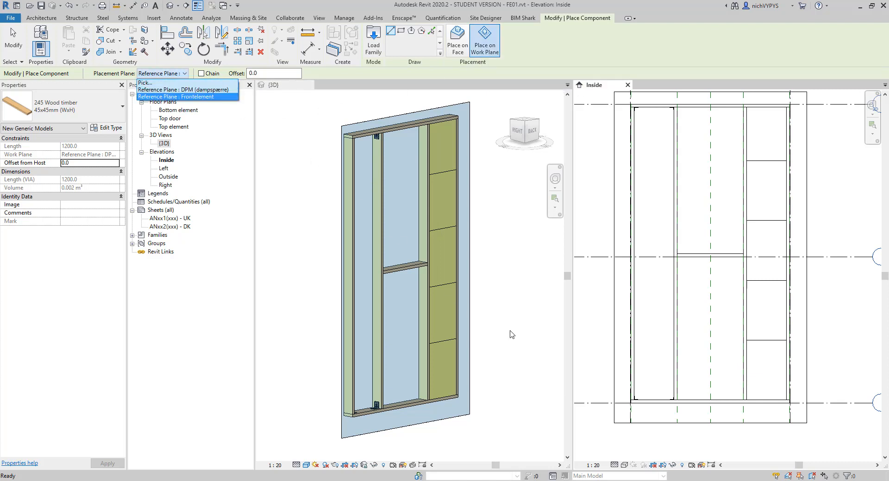
scroll(621, 378, "up", 4)
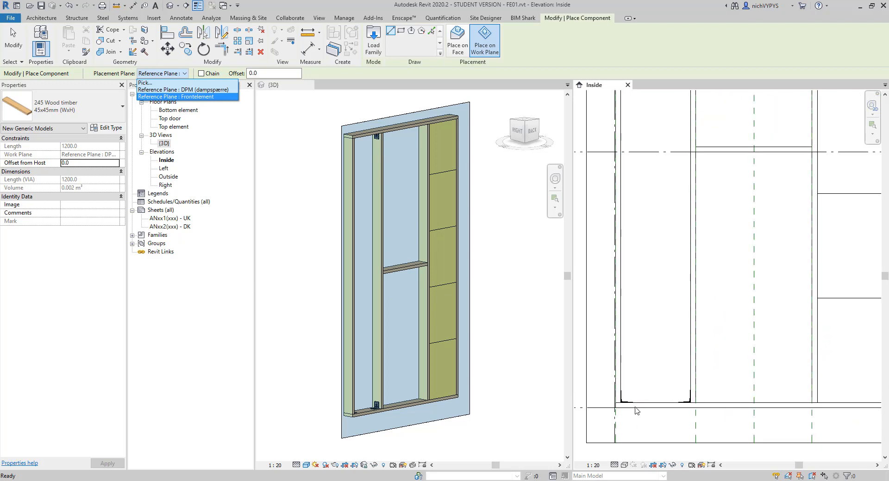
scroll(644, 382, "up", 2)
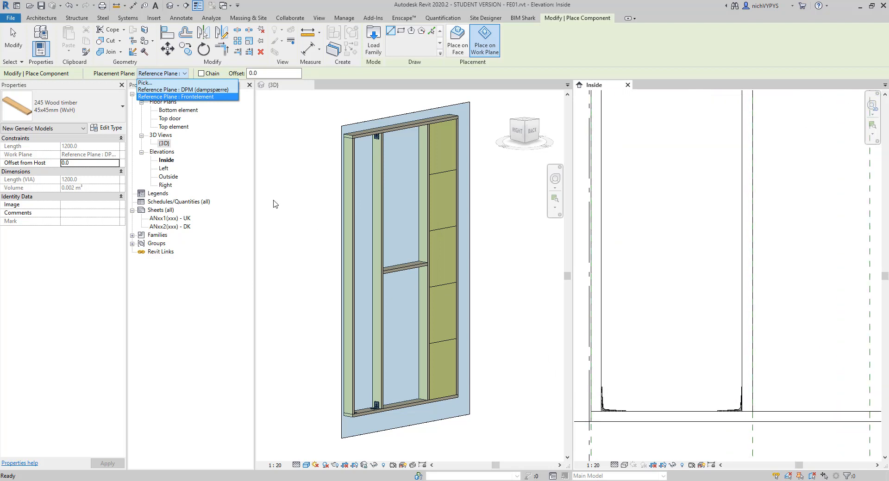
left_click(206, 96)
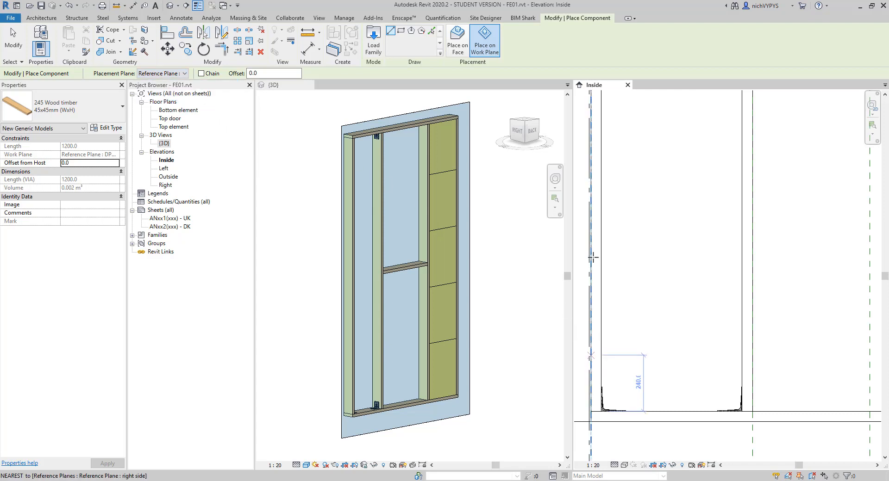
middle_click_drag(629, 407, 617, 372)
scroll(667, 391, "down", 2)
scroll(637, 398, "up", 2)
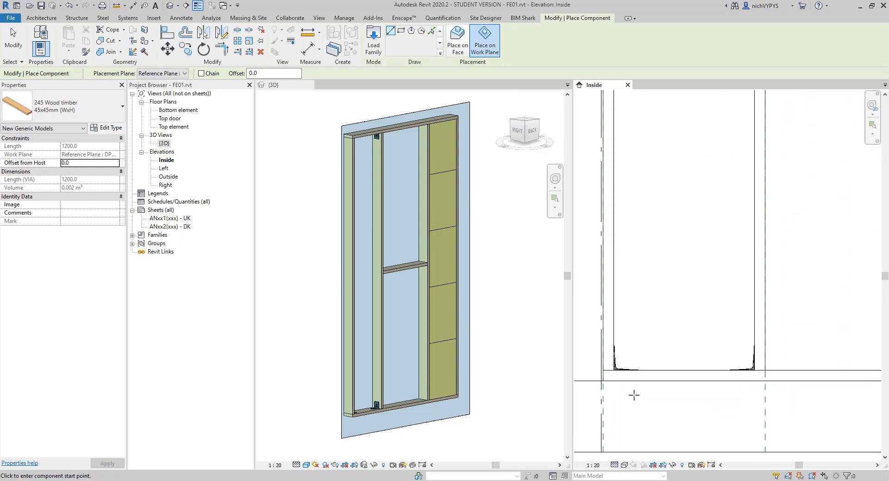
left_click(602, 381)
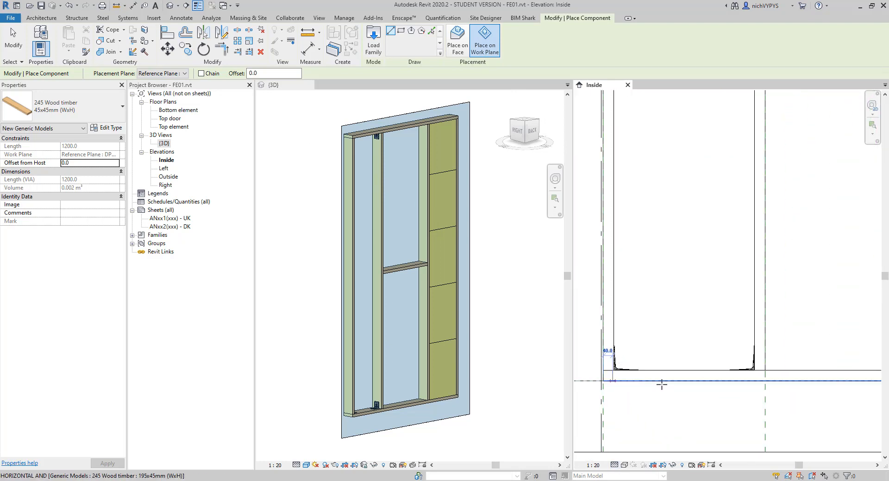
left_click(764, 381)
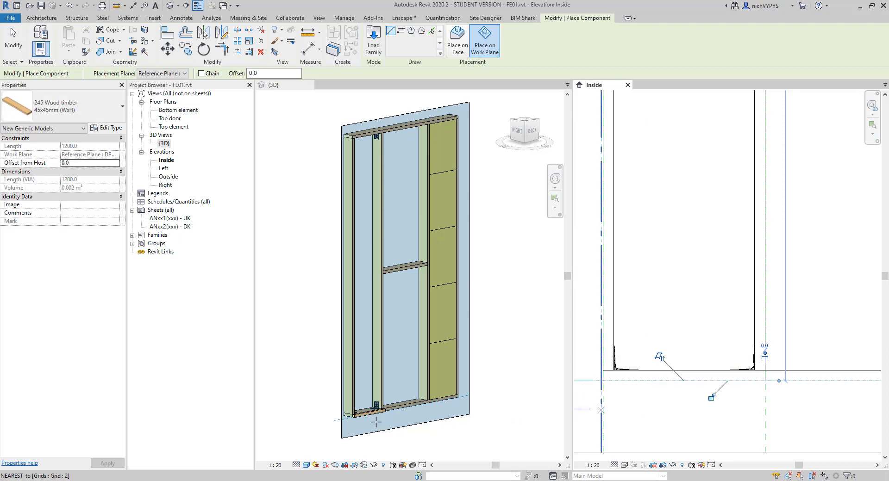
scroll(376, 422, "up", 3)
scroll(347, 419, "down", 3)
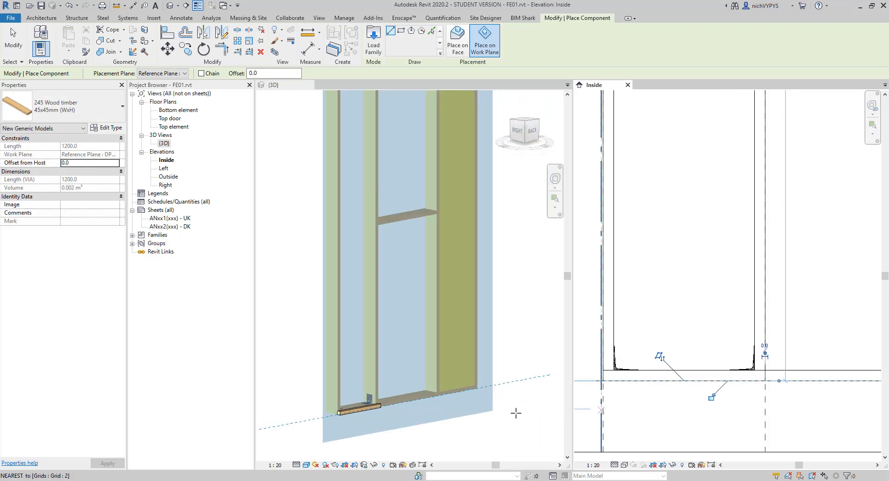
Place a second 45x45mm batten along the bottom plate from the other doorside stud to the grid 1 end.
middle_click_drag(699, 402, 650, 395)
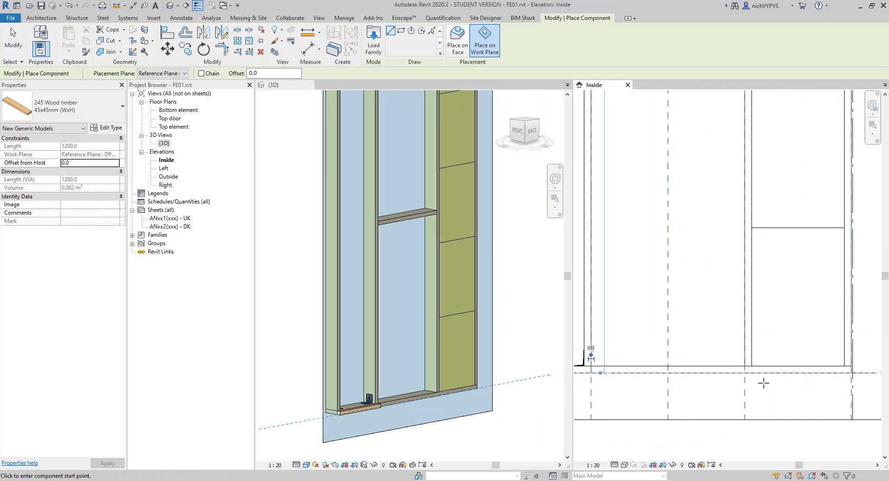
scroll(764, 383, "up", 2)
left_click(735, 368)
scroll(715, 370, "down", 2)
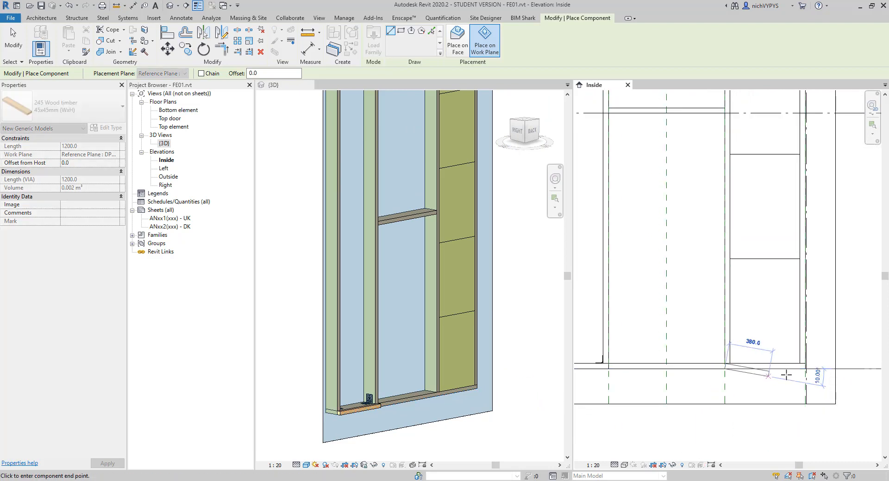
scroll(805, 370, "up", 2)
left_click(806, 369)
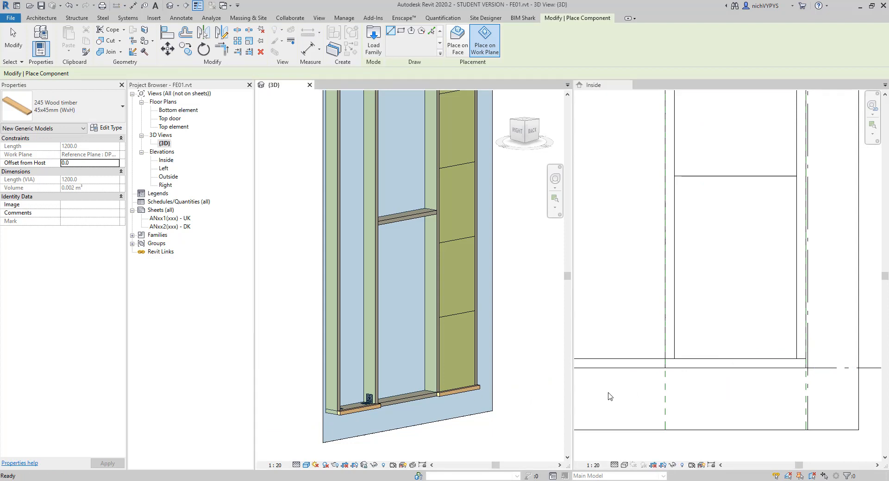
scroll(749, 368, "down", 5)
scroll(784, 368, "up", 4)
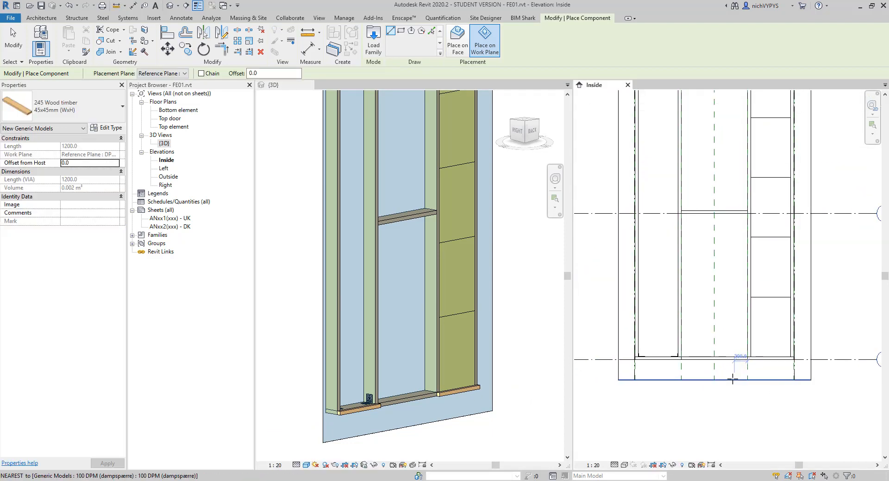
key("Escape")
key("Escape")
Array both bottom battens upward as a group with 450 mm spacing and a count of 5.
left_click(780, 361)
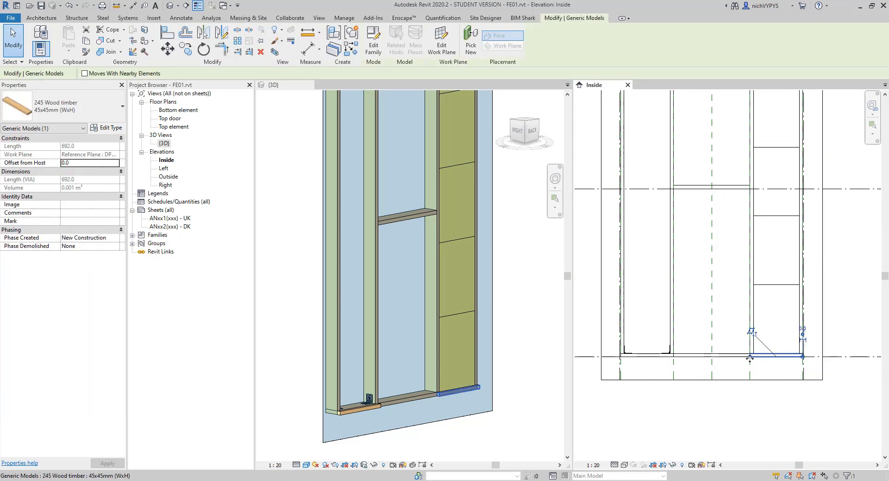
left_click(647, 361, "ctrl")
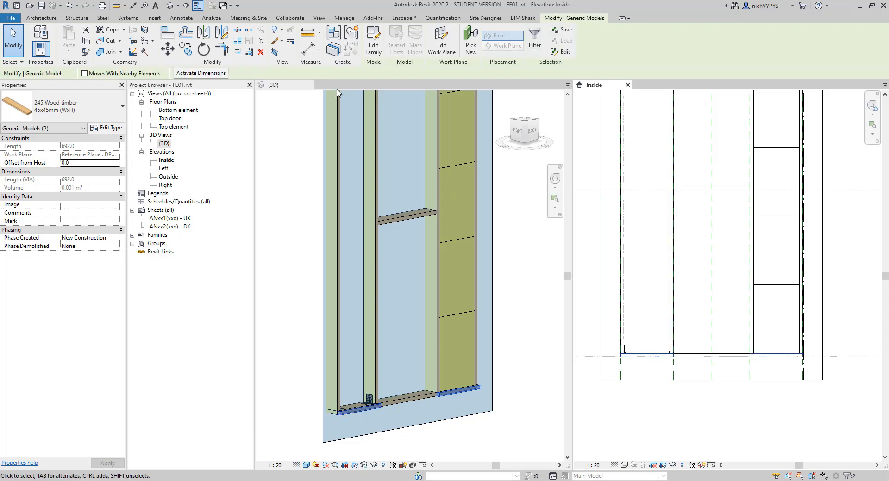
left_click(237, 42)
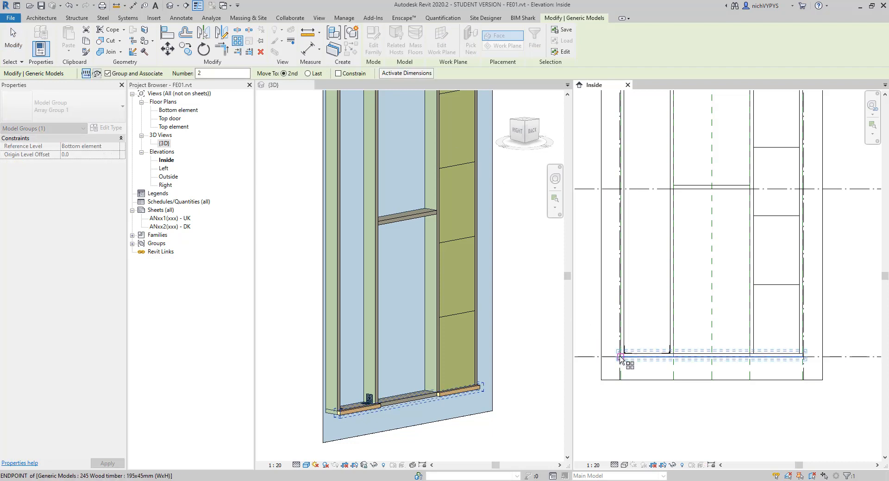
left_click(620, 357)
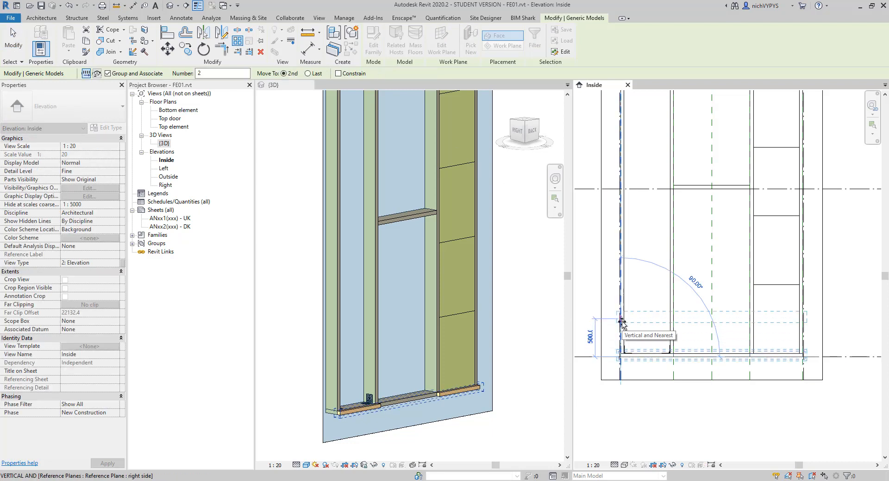
type("50")
key("Return")
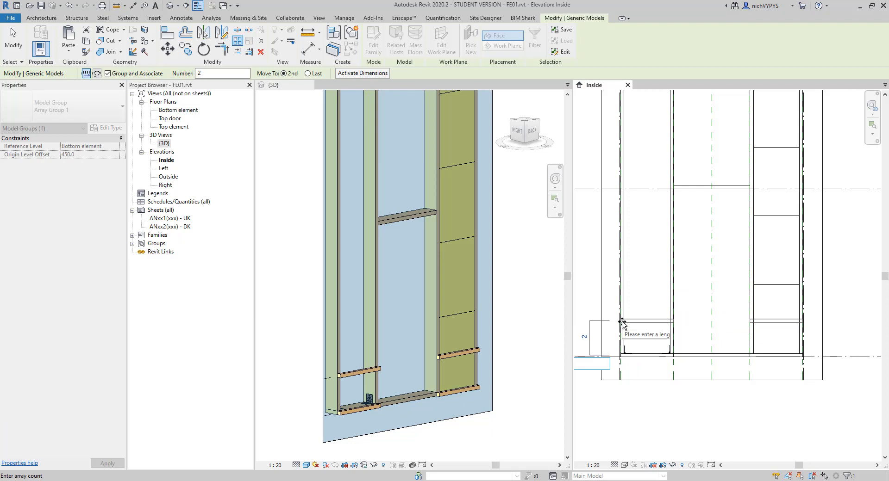
middle_click_drag(677, 341, 745, 344)
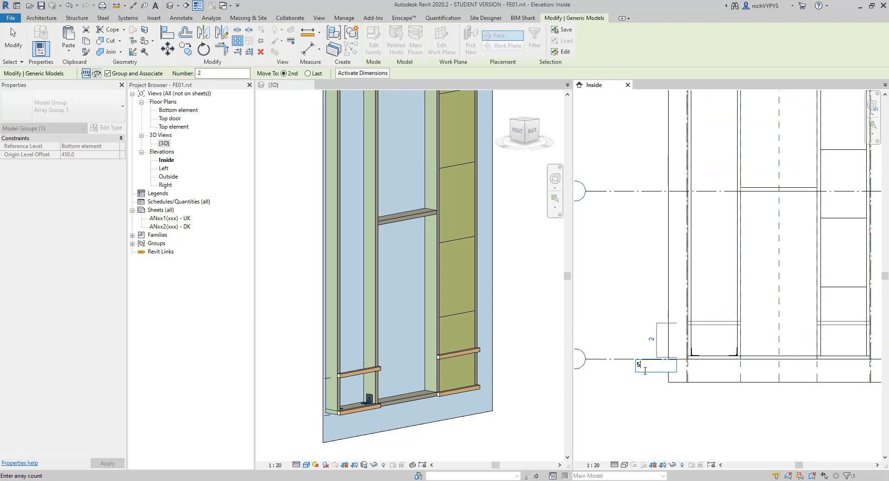
type("5")
key("Return")
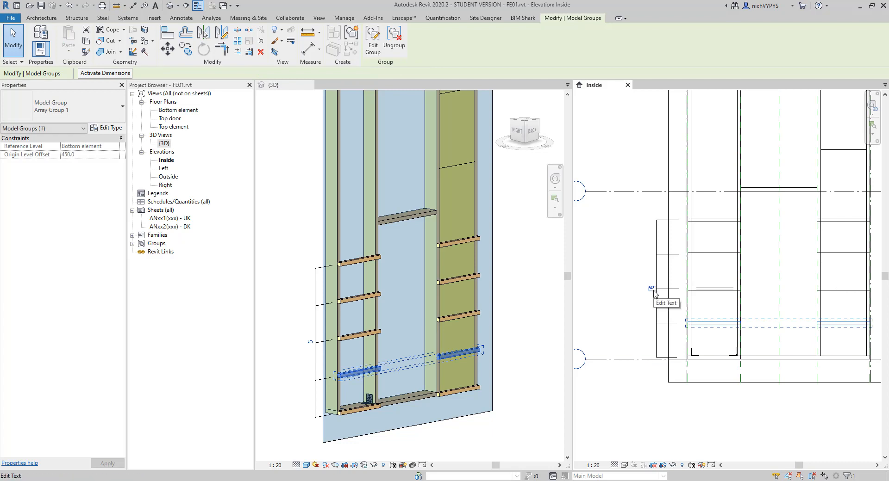
Try an array count of 6 for the battens and set the count back to 5.
left_click(653, 290)
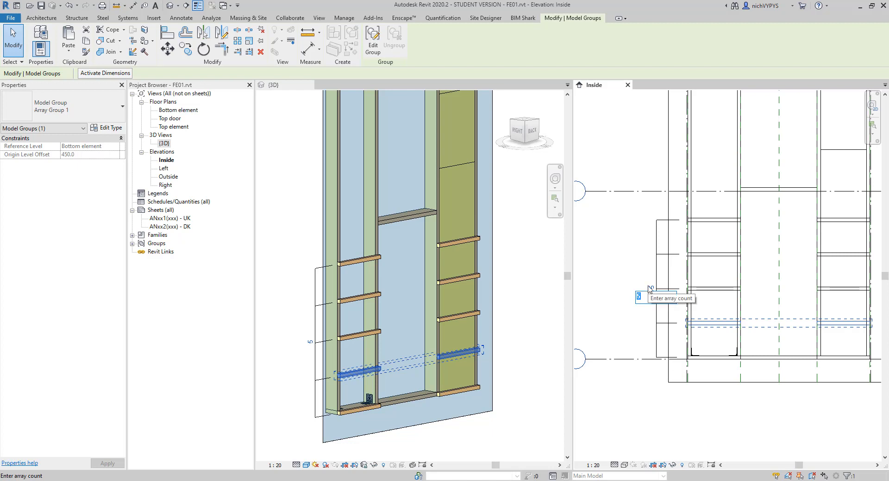
key("Return")
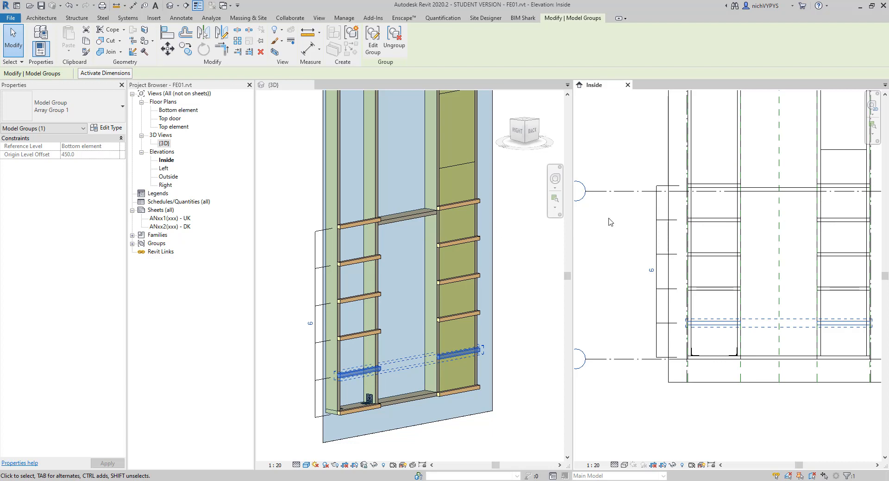
left_click(654, 290)
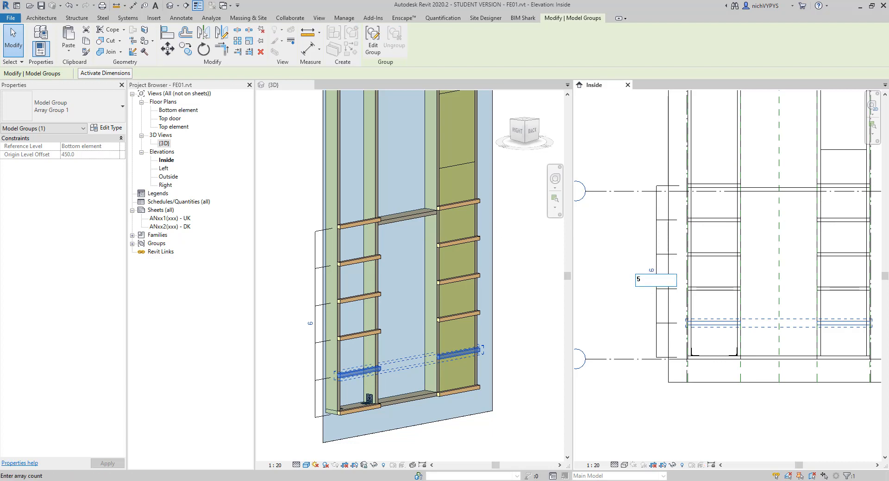
key("Return")
left_click(641, 254)
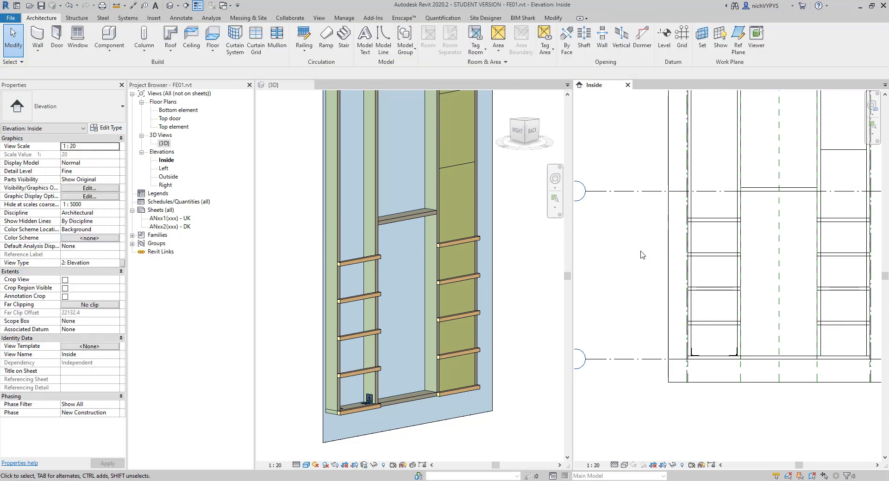
Place a 45x45mm timber batten on the DPM reference plane along the Top door level, spanning from grid 2 to grid 1.
left_click(711, 222)
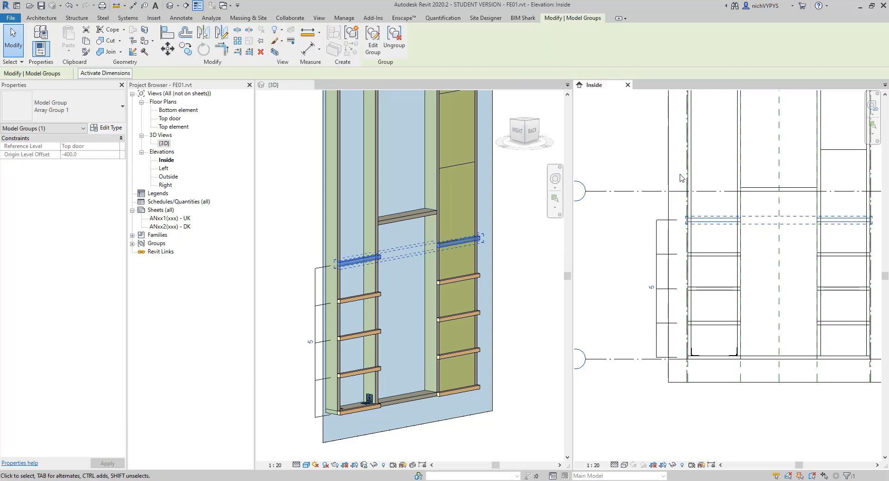
left_click(41, 17)
left_click(109, 39)
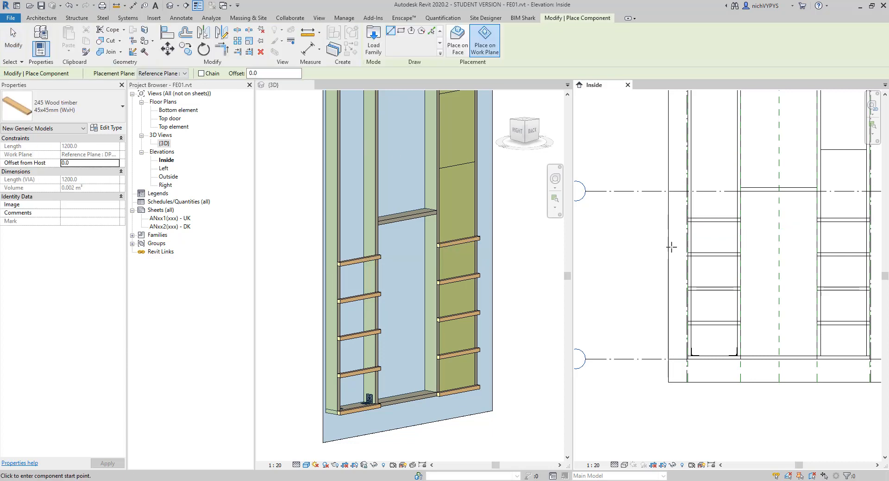
scroll(674, 245, "up", 3)
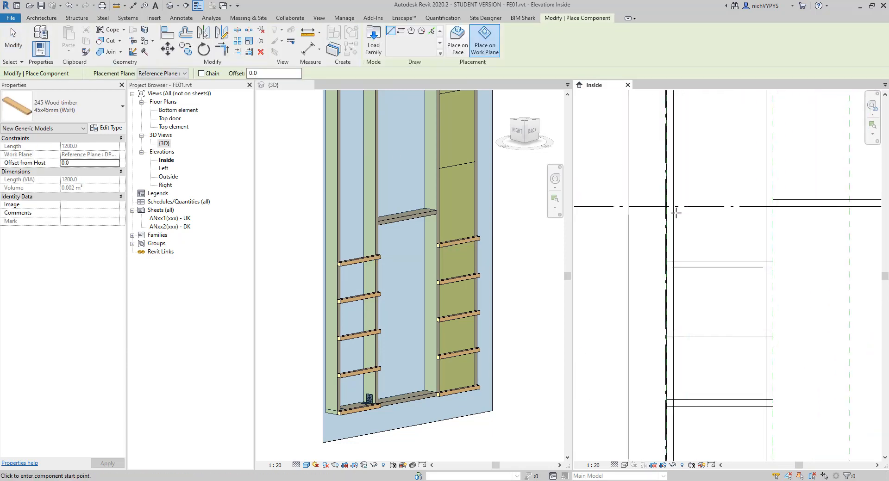
left_click(666, 206)
scroll(649, 214, "down", 2)
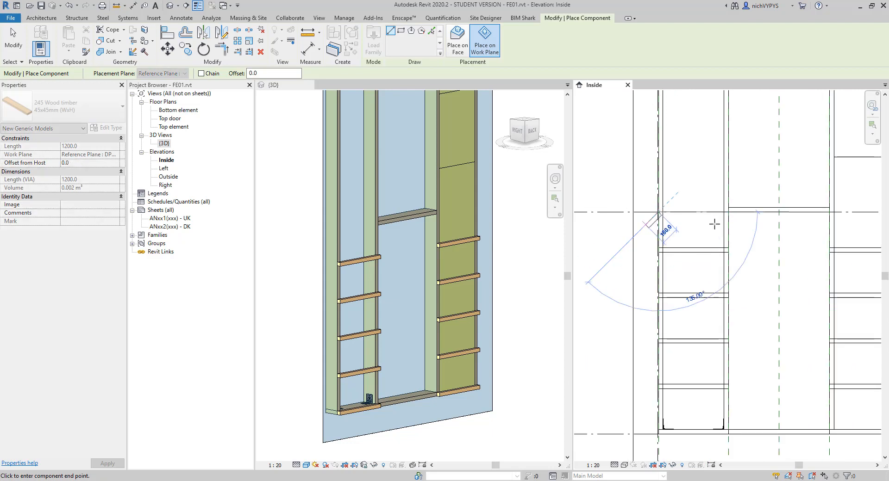
scroll(722, 223, "up", 2)
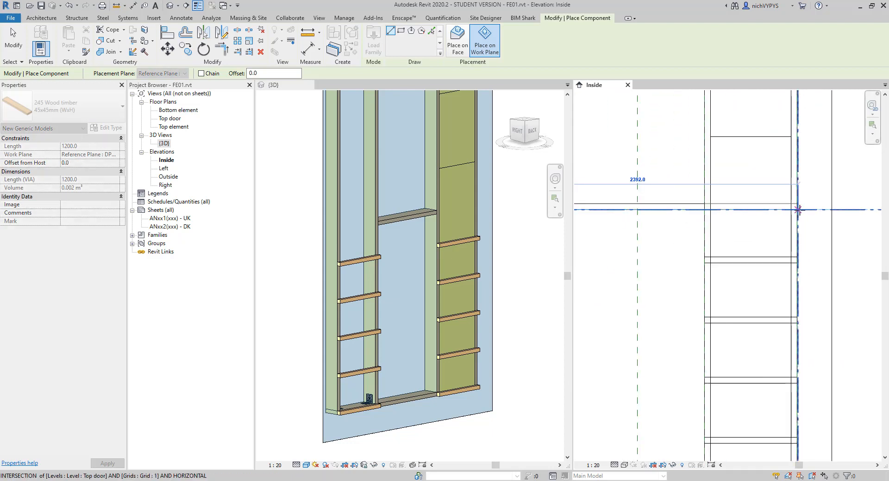
scroll(795, 215, "up", 1)
left_click(796, 209)
scroll(784, 220, "down", 2)
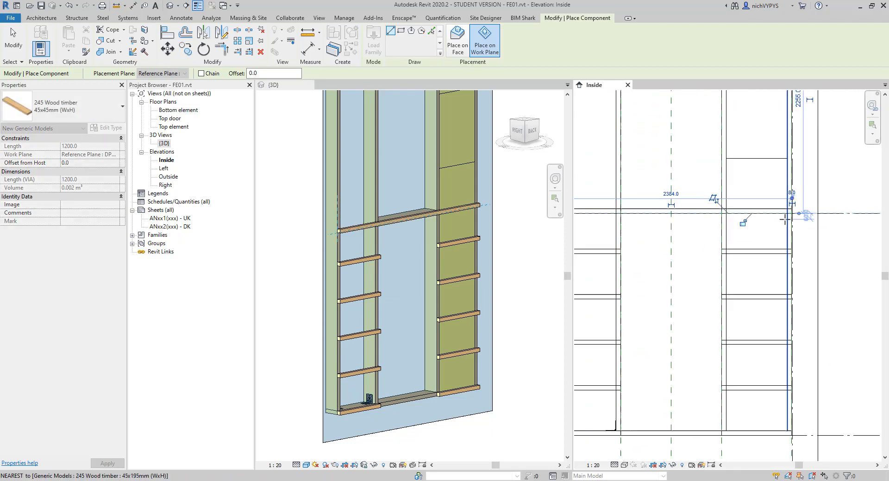
scroll(785, 227, "down", 2)
key("Escape")
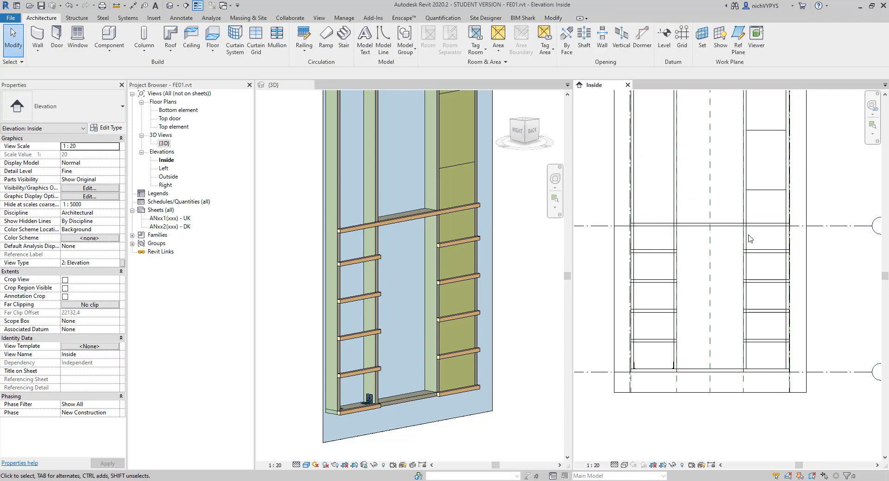
Array the full-width batten at the Top door level upward as a group with 450 mm spacing and a count of 6.
left_click(675, 221)
middle_click_drag(675, 219, 682, 320)
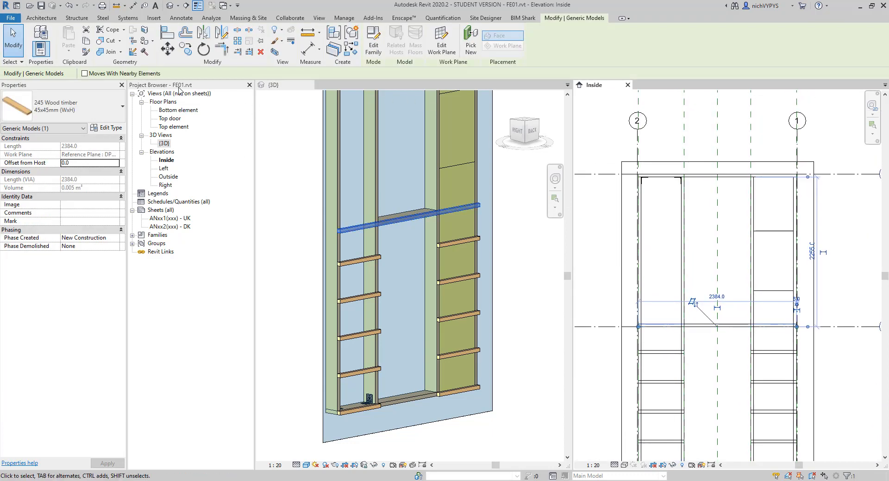
left_click(237, 41)
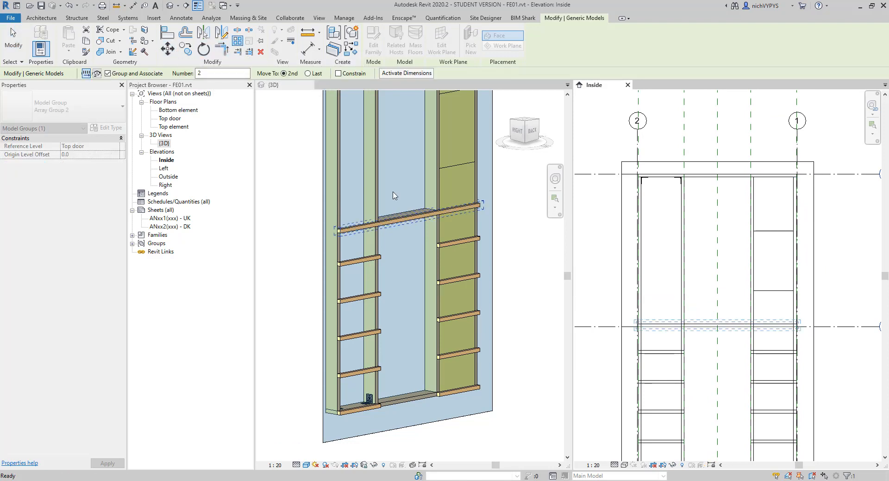
left_click(639, 327)
type("450")
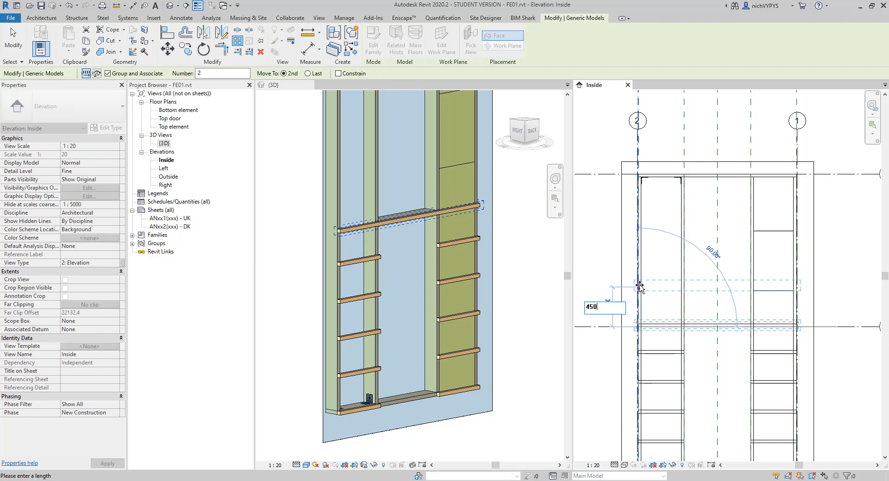
key("Return")
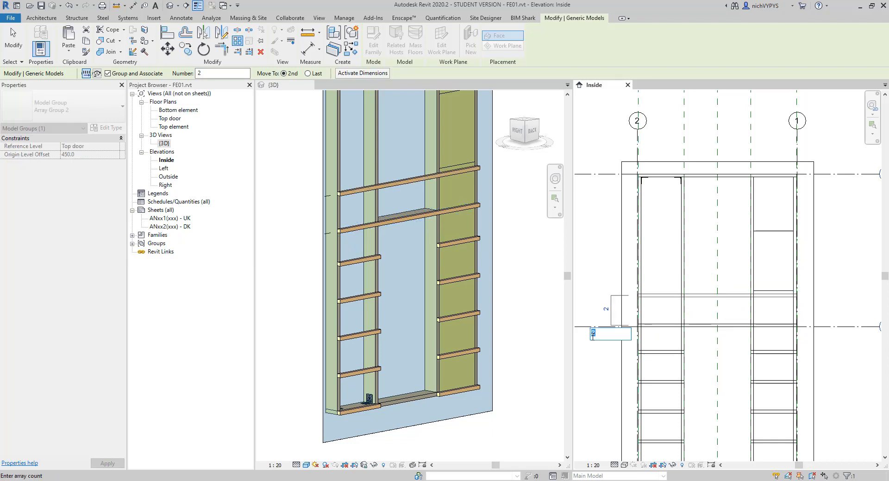
type("6")
key("Return")
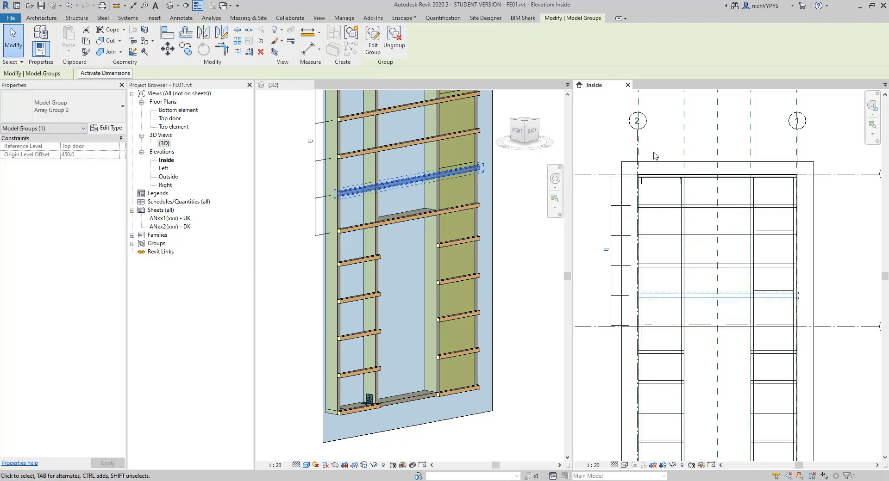
Ungroup the topmost batten of the upper array so it can be edited separately near the top plate.
scroll(644, 199, "up", 2)
scroll(627, 268, "down", 3)
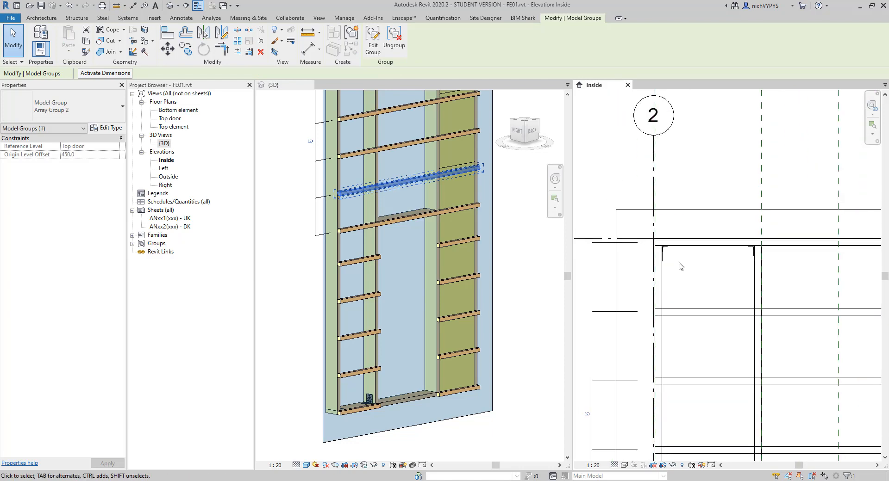
left_click(689, 273)
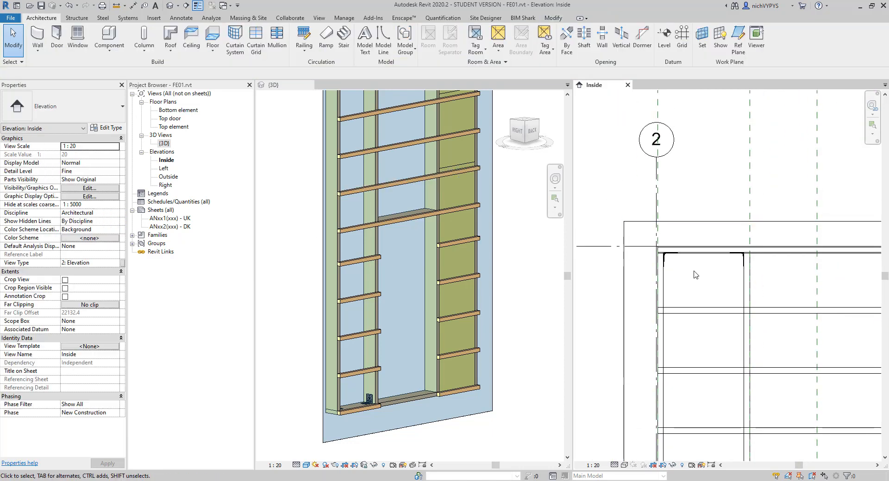
scroll(698, 274, "up", 2)
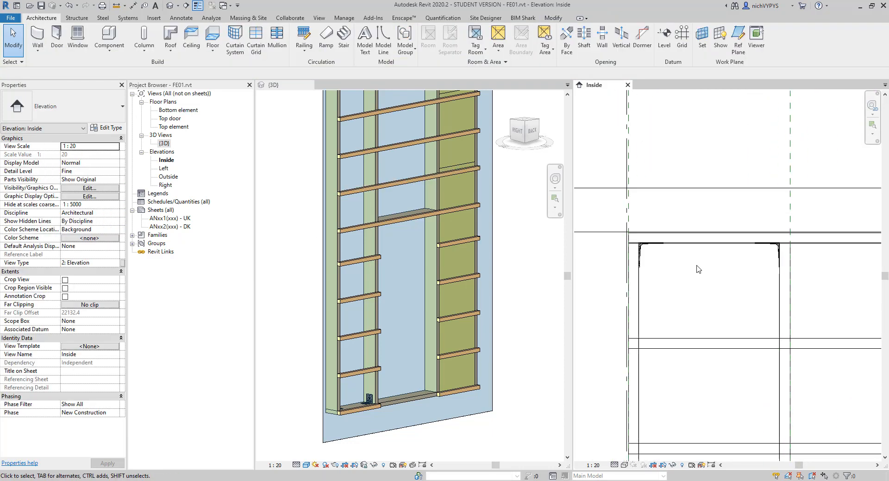
left_click(665, 245)
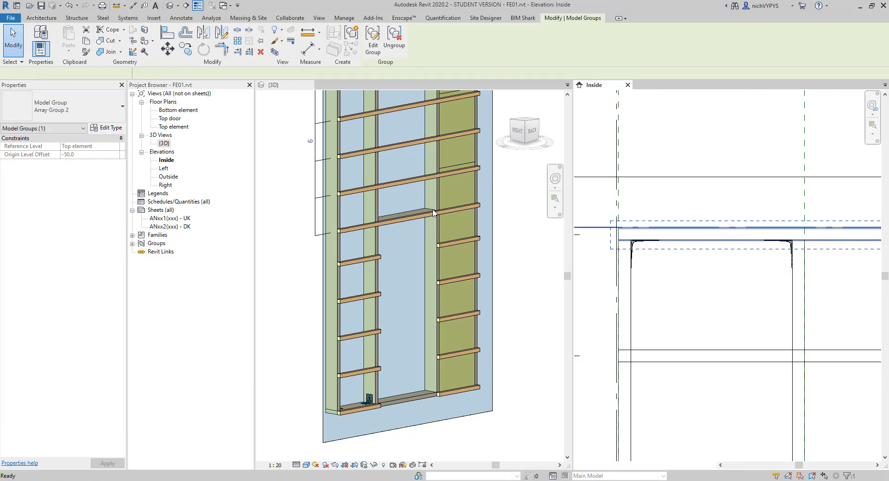
scroll(448, 286, "down", 3)
scroll(430, 194, "up", 5)
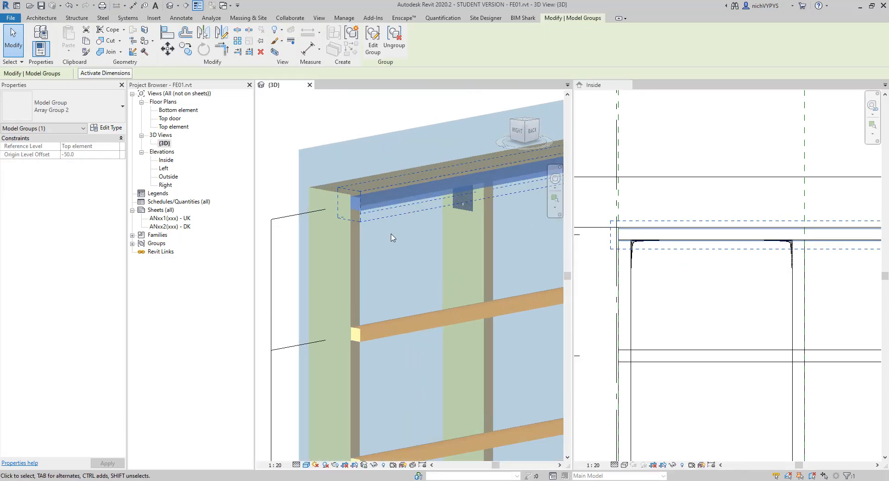
scroll(392, 239, "up", 1)
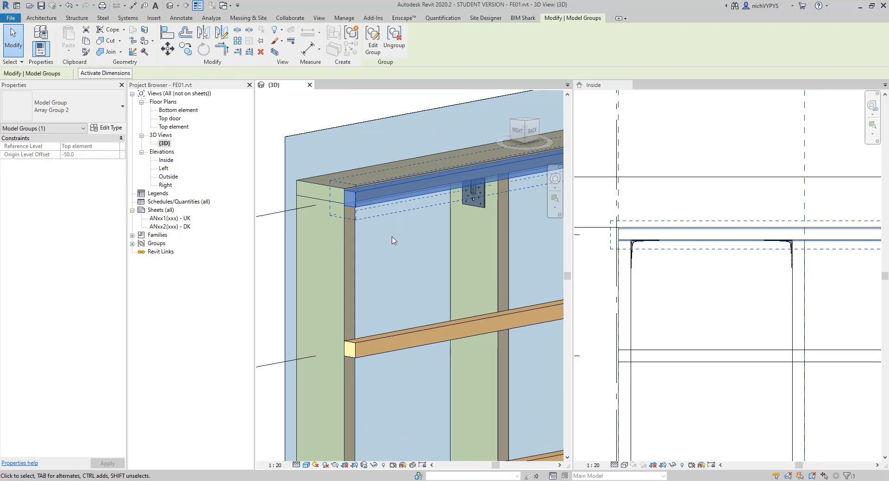
left_click(686, 294)
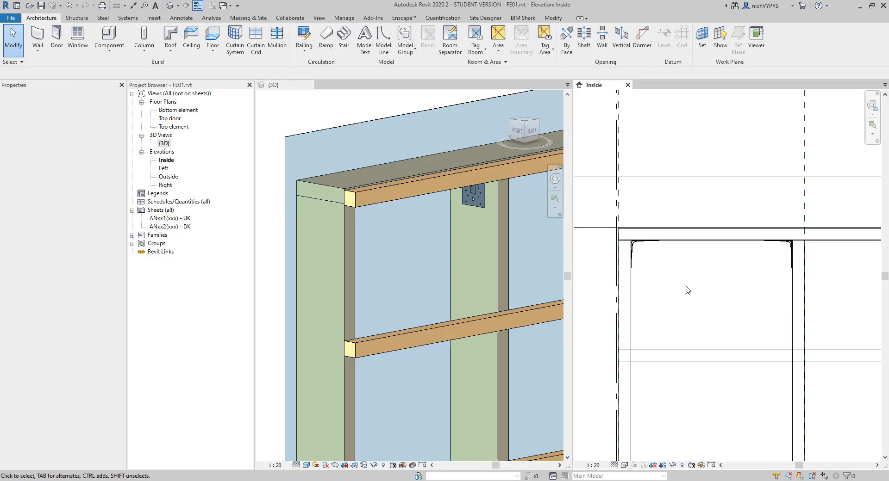
left_click(686, 244)
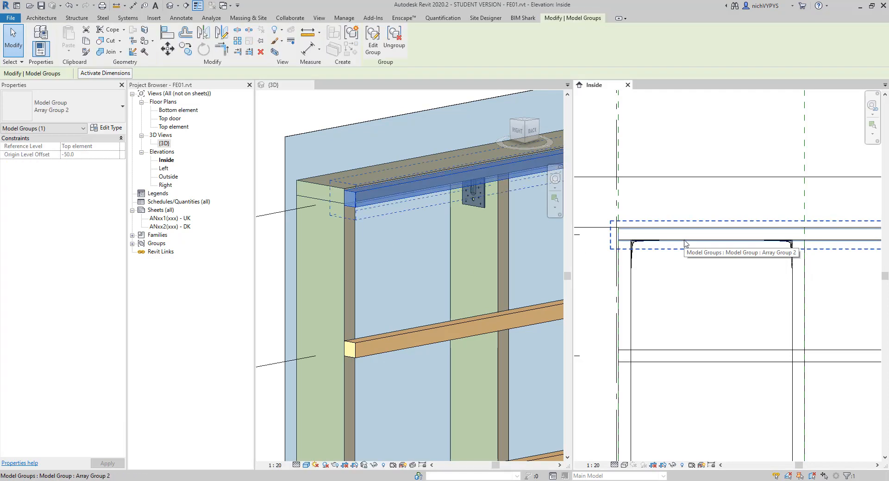
left_click(399, 39)
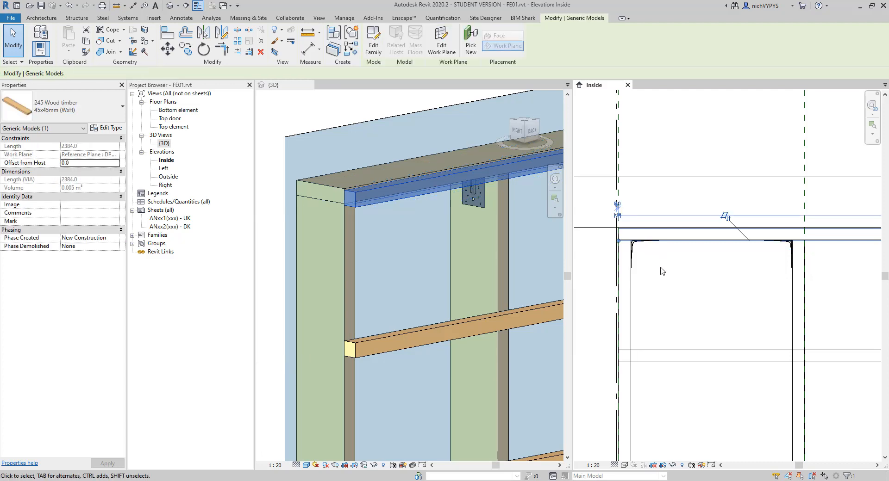
Move the ungrouped top batten vertically so its lower edge aligns with the underside of the top plate at grid 2.
scroll(671, 254, "up", 1)
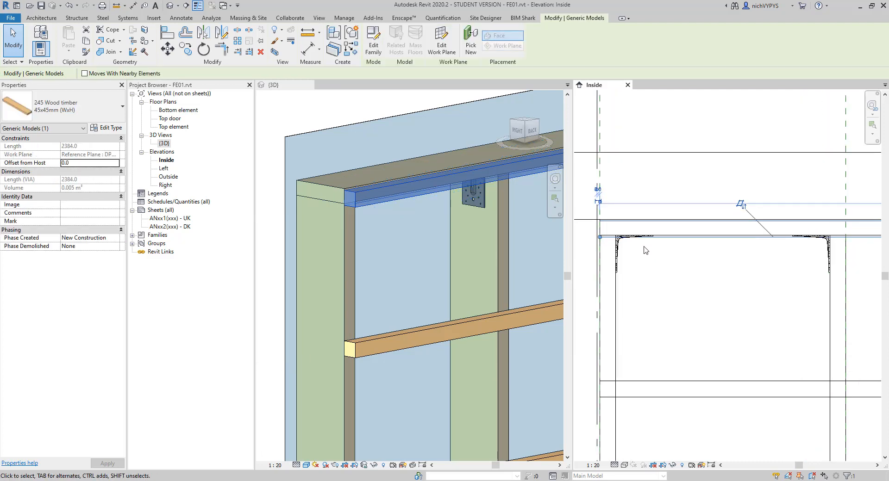
left_click(170, 51)
left_click(600, 237)
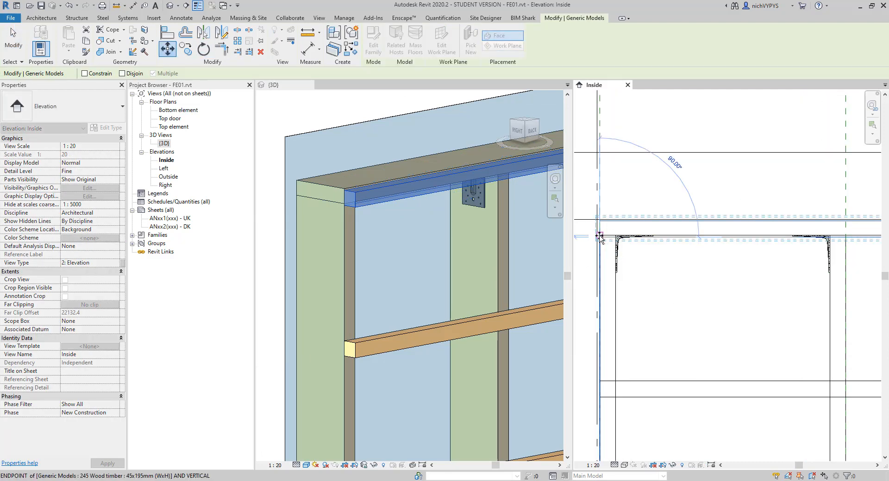
left_click(600, 237)
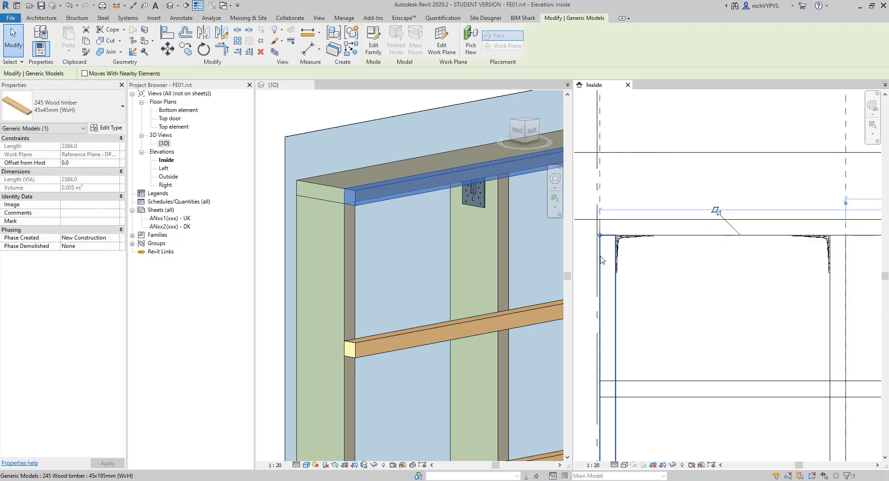
scroll(461, 273, "down", 1)
scroll(461, 273, "down", 2)
scroll(631, 291, "down", 4)
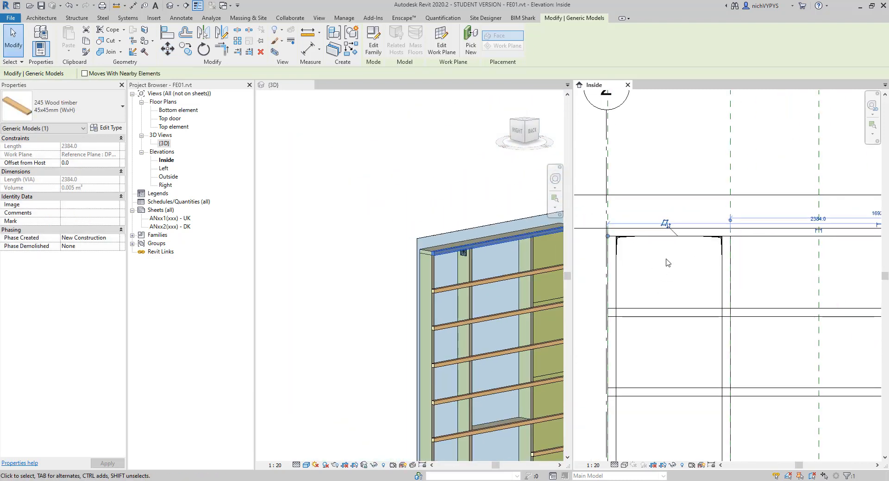
scroll(716, 276, "down", 1)
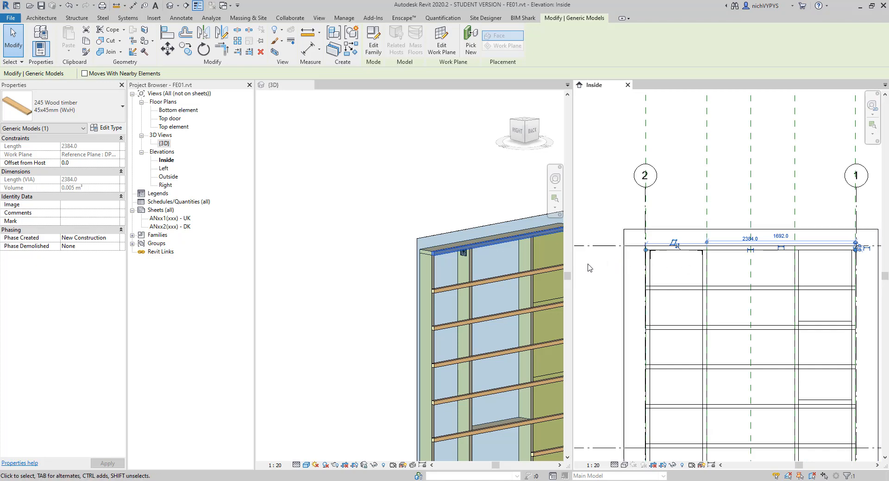
Widen the Inside elevation view beside the 3D view and open the Bottom element floor plan.
left_click_drag(573, 267, 467, 267)
scroll(320, 266, "down", 3)
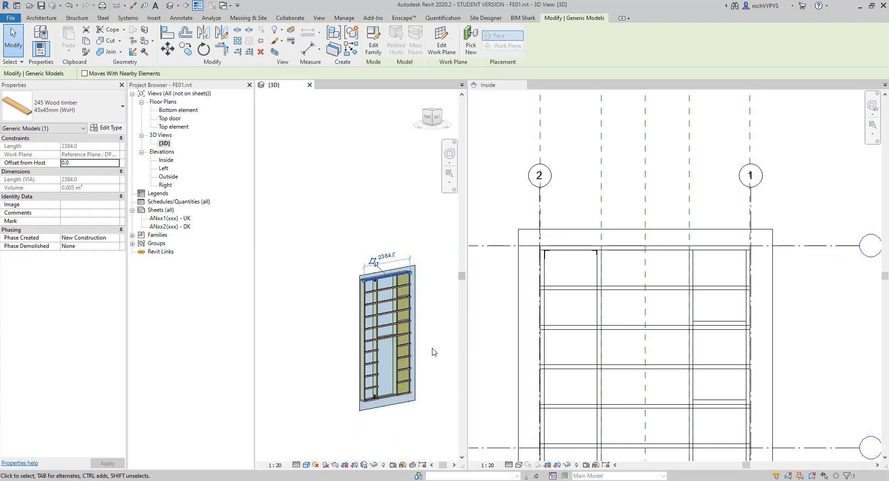
scroll(425, 355, "up", 3)
middle_click_drag(421, 344, 420, 305)
scroll(561, 261, "down", 5)
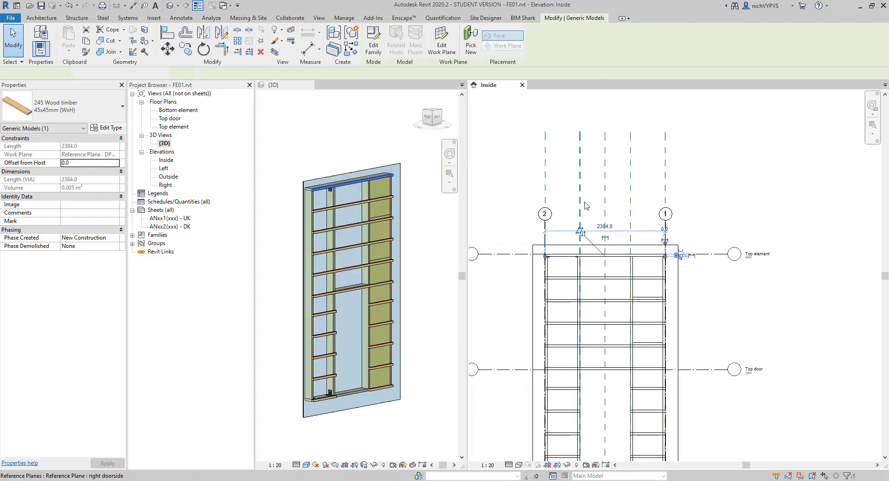
double_click(185, 110)
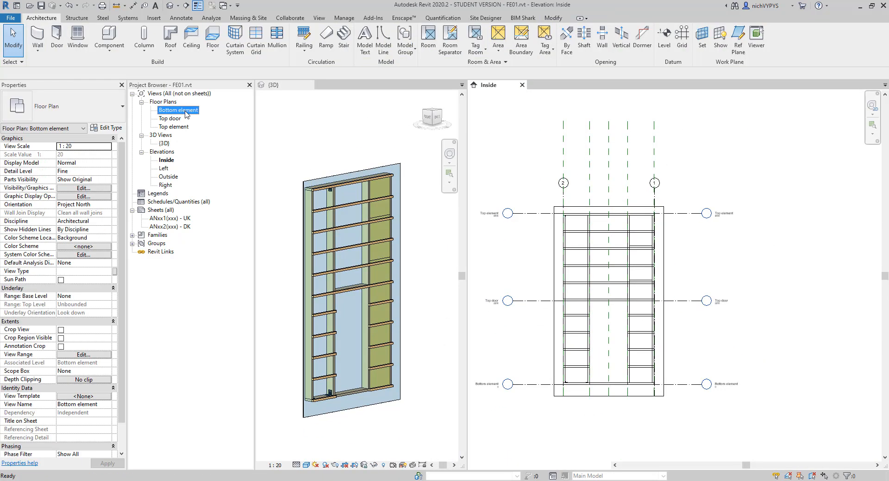
scroll(602, 307, "up", 3)
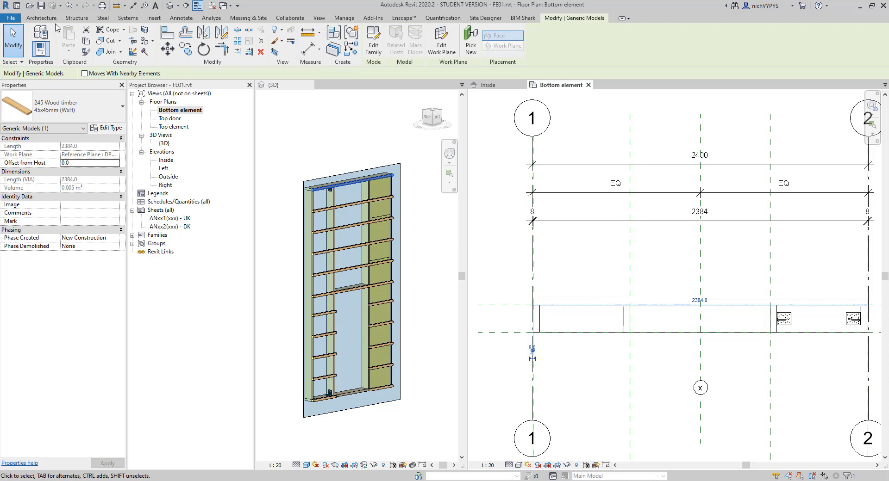
Place a 45mm Batt insulation component in the batten layer from the grid 1 end to the left doorside reference plane.
left_click(43, 17)
left_click(114, 41)
left_click(77, 111)
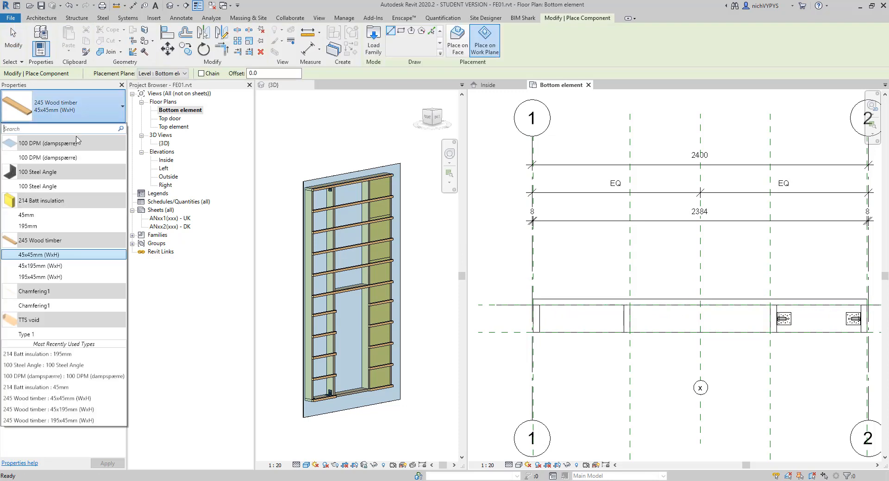
left_click(27, 214)
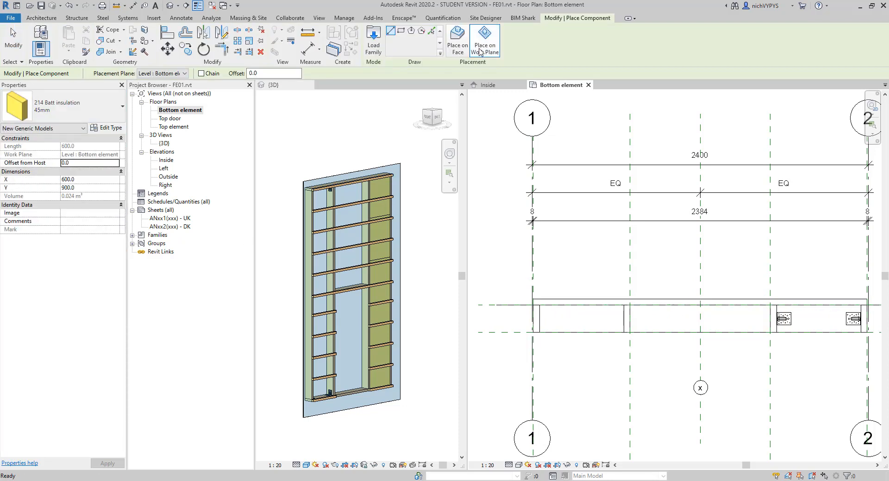
scroll(546, 299, "up", 3)
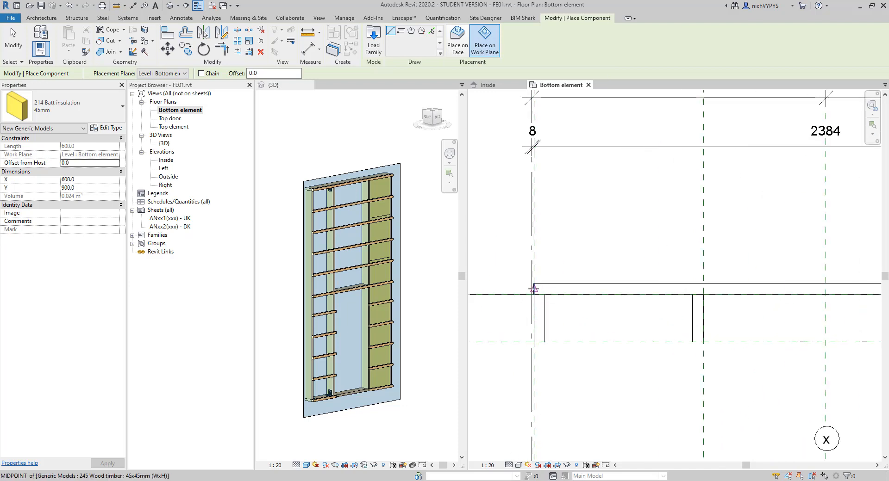
left_click(703, 290)
left_click(703, 342)
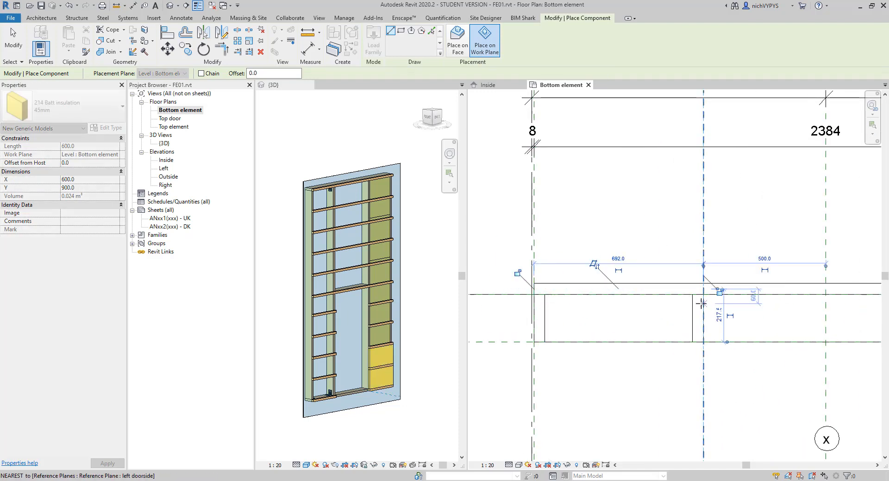
scroll(408, 366, "up", 4)
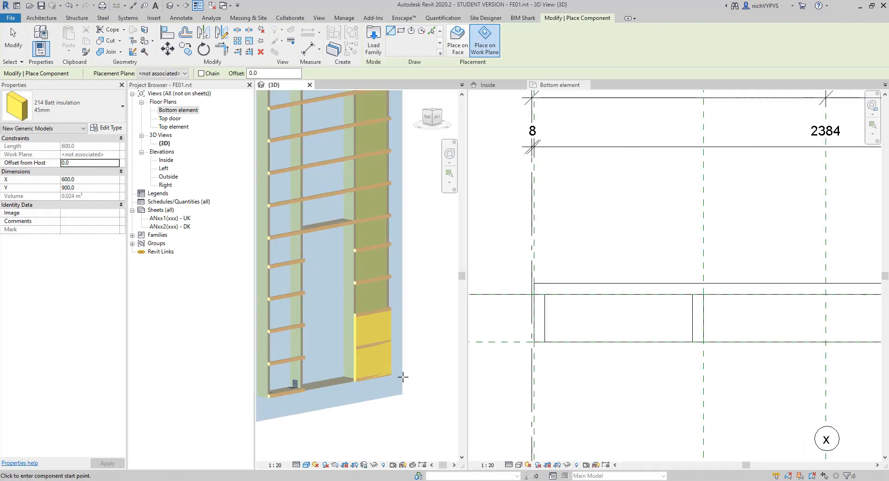
In the Inside elevation, shorten the 45mm batt at the grid 1 side to about 453 mm, down to the first batten above the bottom one.
key("Escape")
scroll(576, 264, "down", 3)
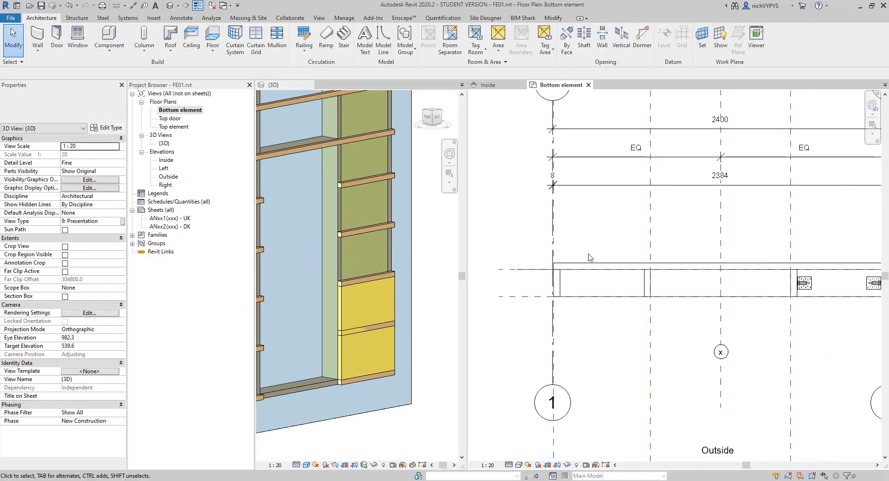
left_click(492, 85)
scroll(646, 369, "up", 1)
left_click(386, 309)
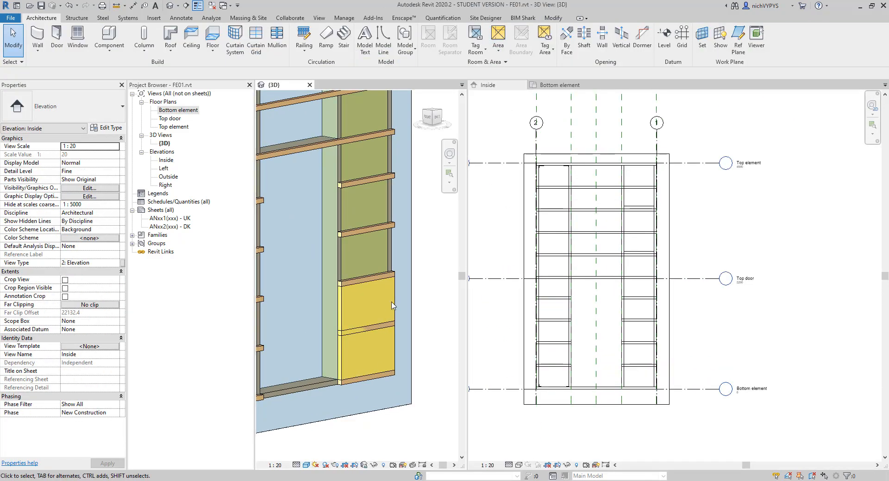
left_click(395, 300)
scroll(615, 363, "up", 6)
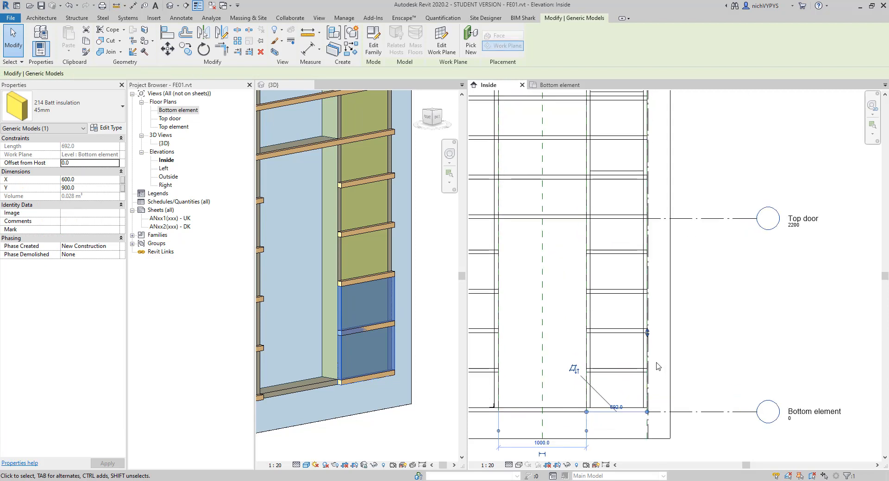
middle_click_drag(673, 272, 711, 232)
left_click_drag(706, 201, 708, 292)
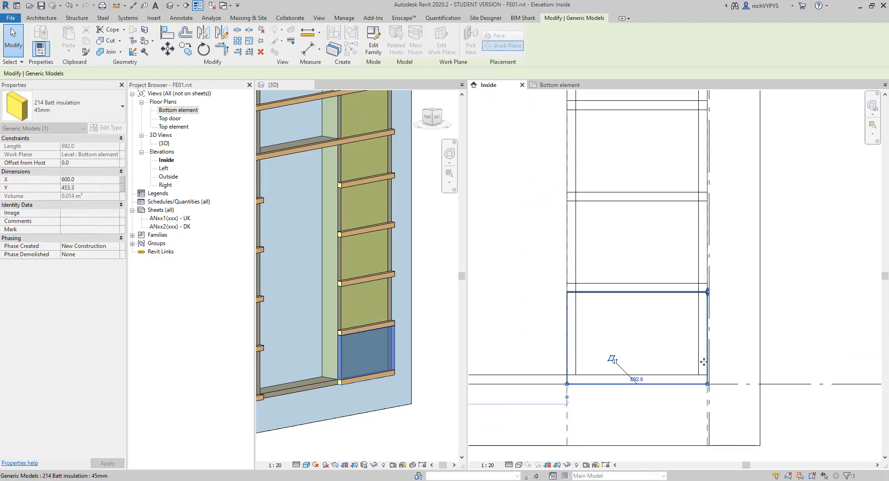
Raise the batt above the bottom batten with a 45 mm offset from host and set its Y dimension to 405 mm.
left_click(82, 162)
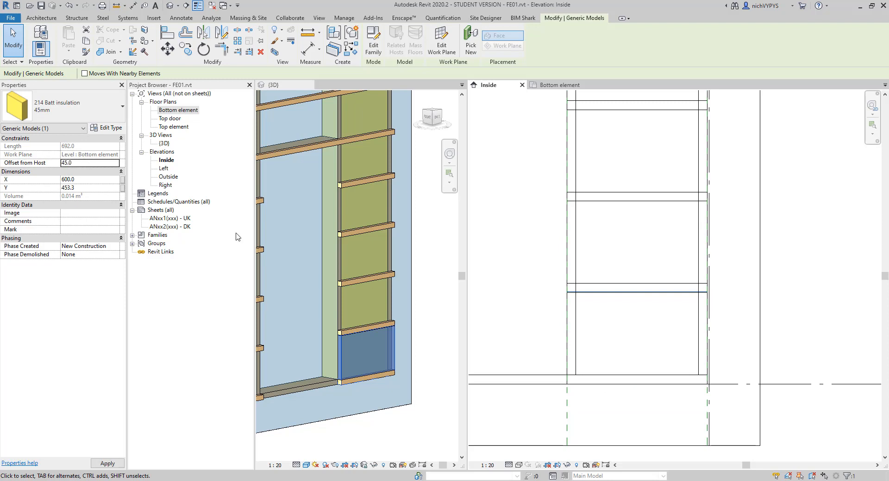
key("Return")
scroll(724, 270, "up", 4)
left_click_drag(715, 258, 713, 281)
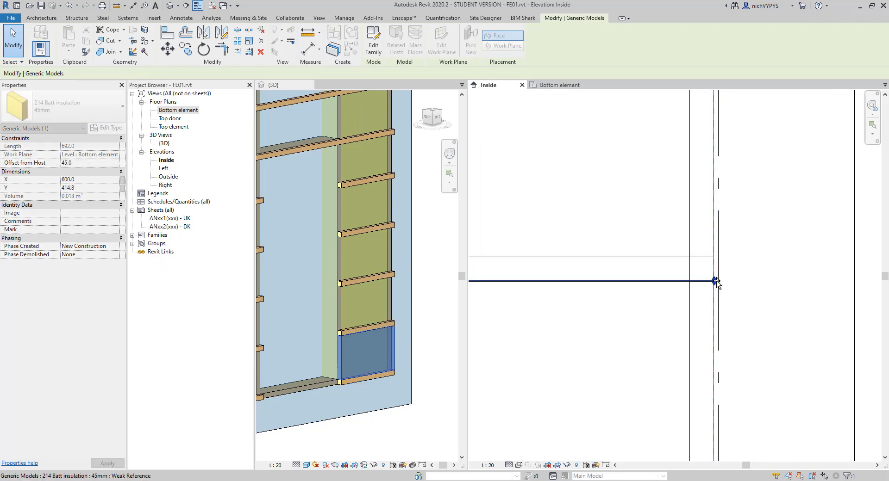
left_click(100, 188)
type("40")
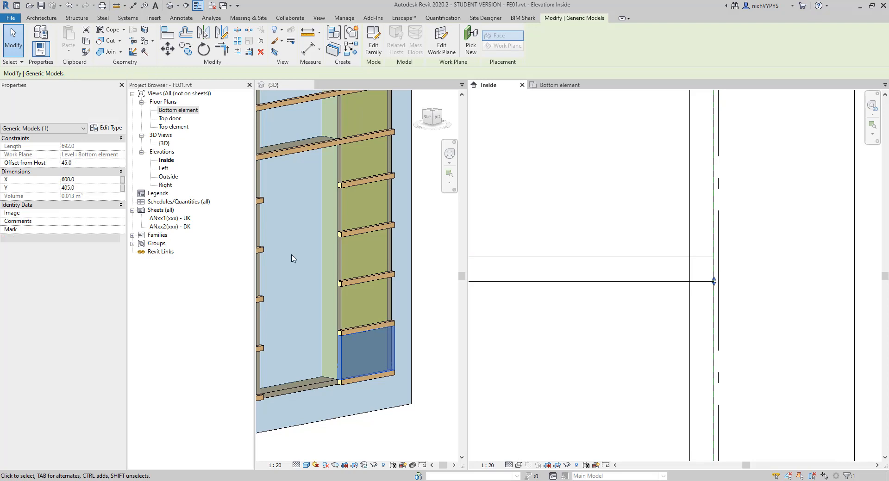
Copy the 405 mm batt with the Multiple option into each of the four batten bays above it, up to the Top door level.
scroll(639, 259, "down", 4)
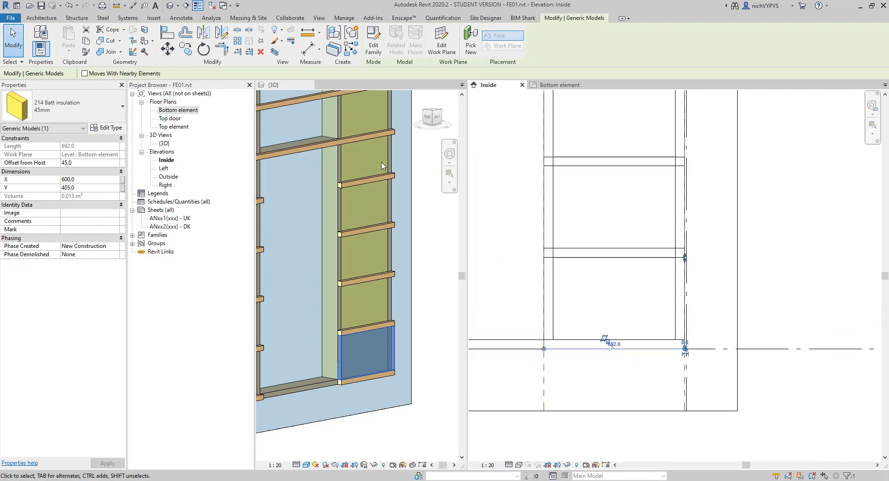
left_click(187, 52)
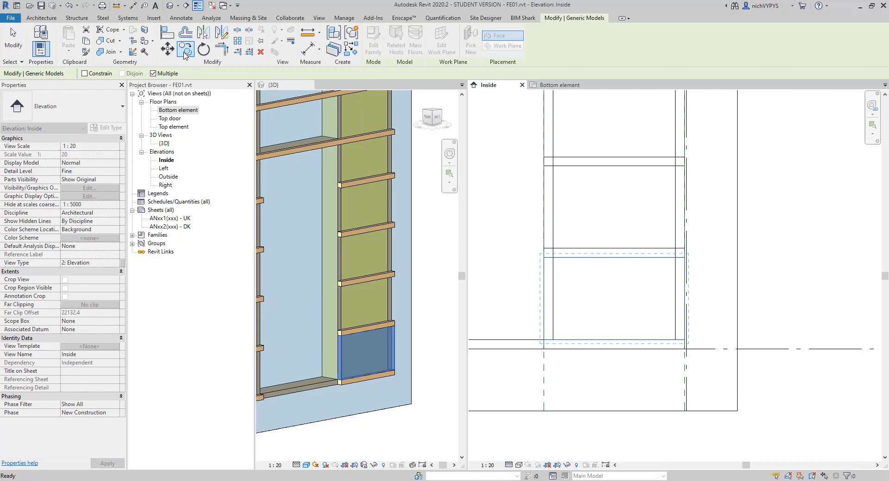
left_click(552, 340)
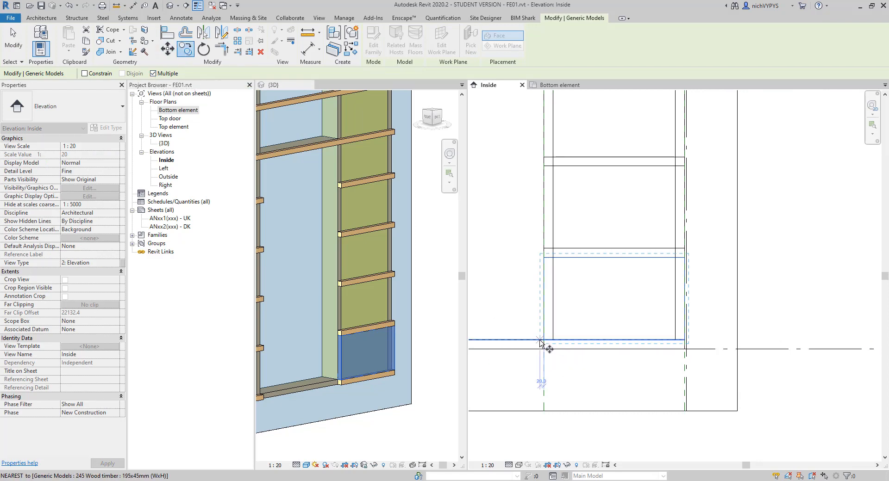
left_click(545, 250)
left_click(544, 158)
middle_click_drag(556, 193, 582, 283)
left_click(571, 246)
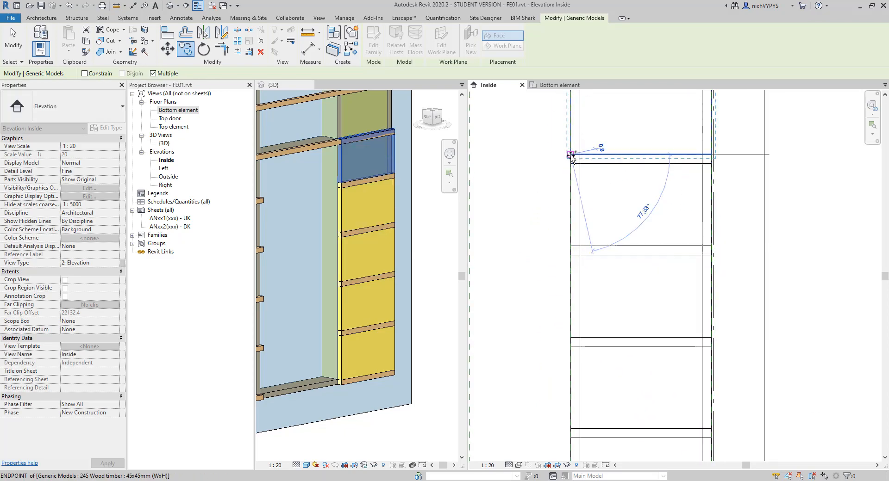
key("Escape")
key("Escape")
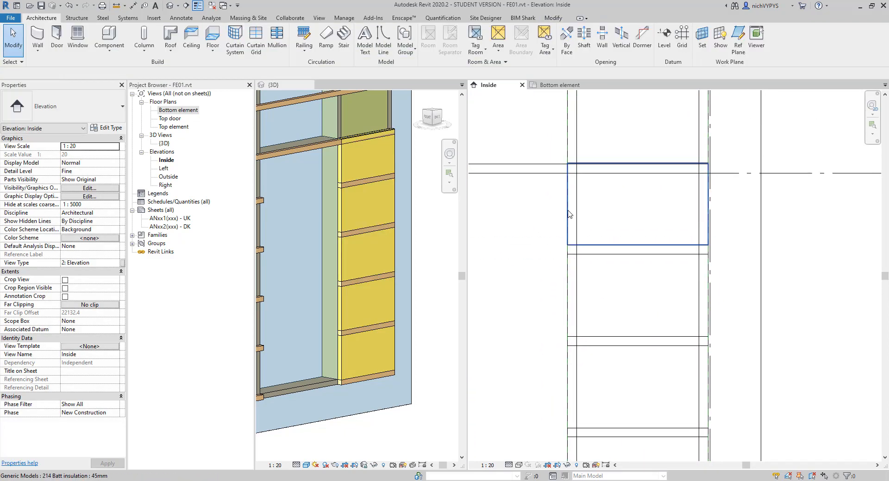
Shorten the uppermost copied batt to the Top door level by setting its Y dimension to 355 mm.
left_click(570, 214)
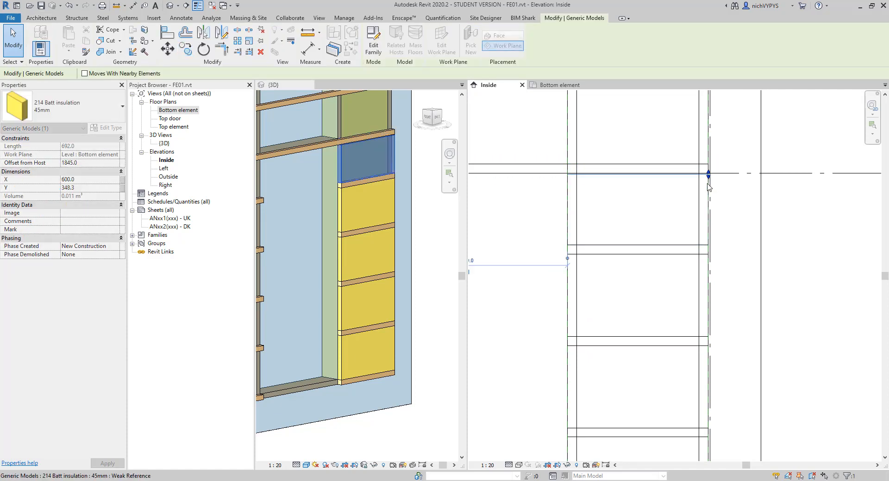
left_click(90, 188)
type("3")
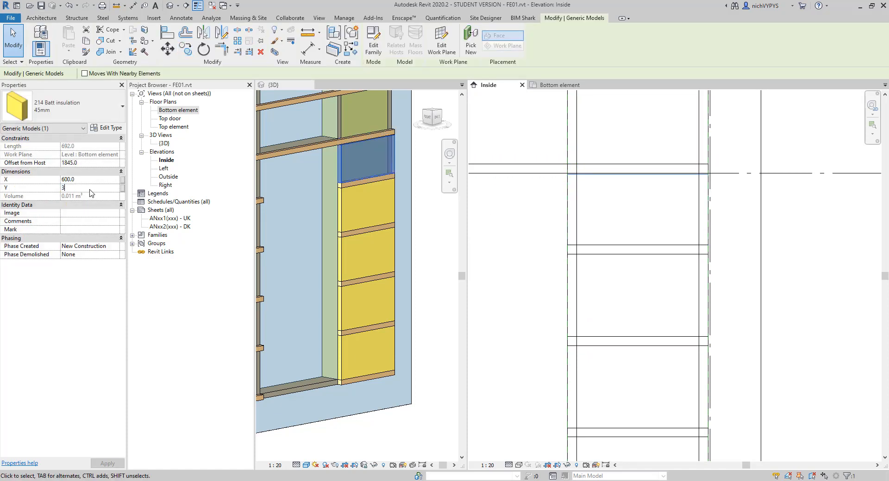
type("50")
key("Return")
left_click(102, 188)
type("355")
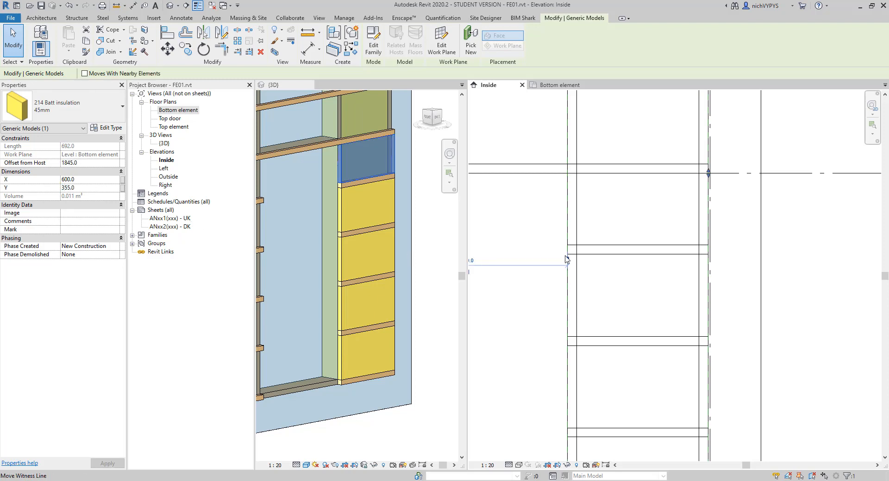
left_click(511, 240)
key("z")
key("a")
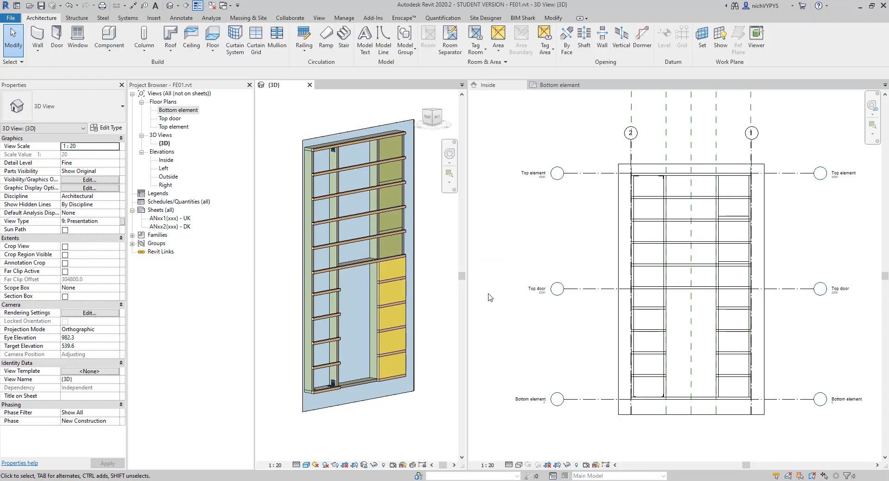
left_click(530, 266)
scroll(551, 289, "up", 1)
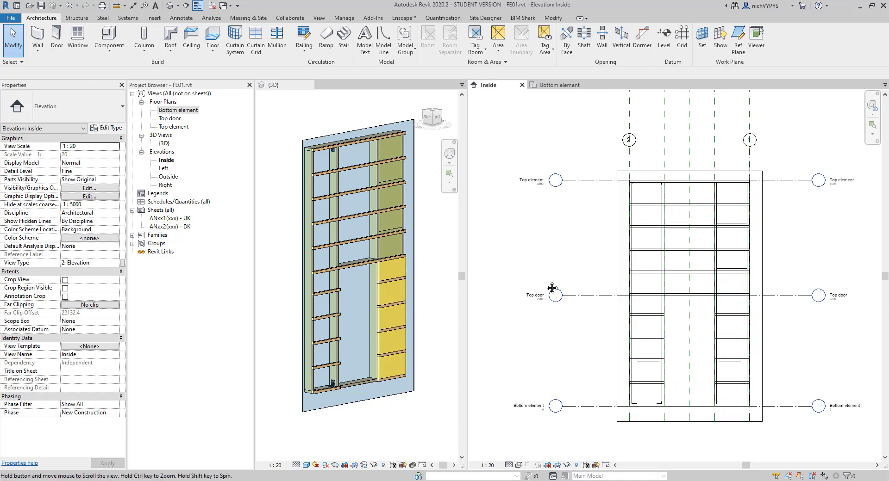
middle_click_drag(552, 290, 555, 289)
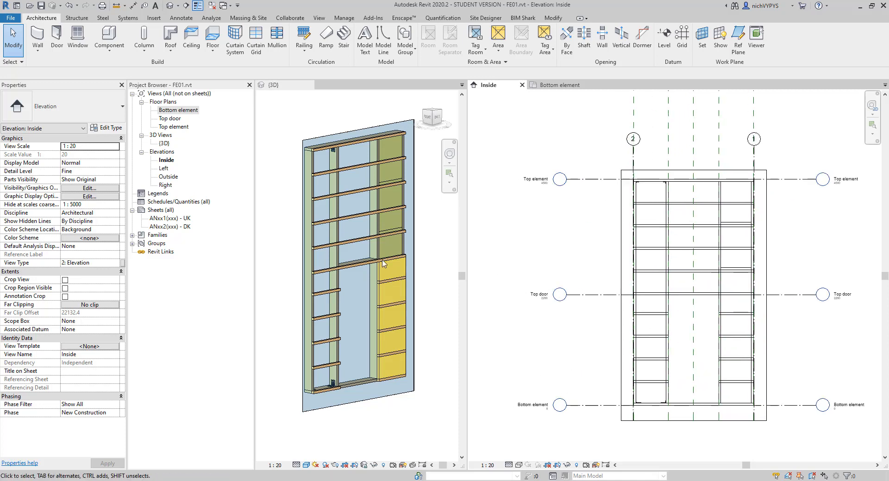
Create a new schedule for the Generic Models category, named 45x195mm timber, listing building components.
left_click(319, 17)
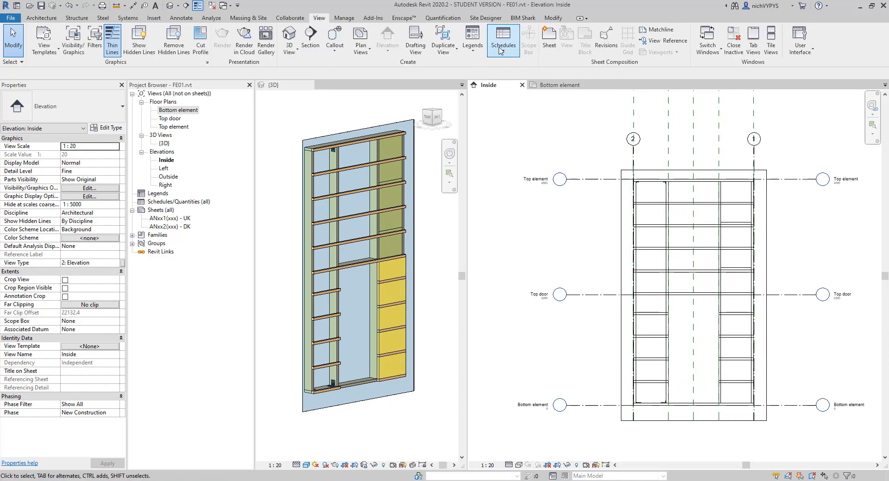
right_click(188, 203)
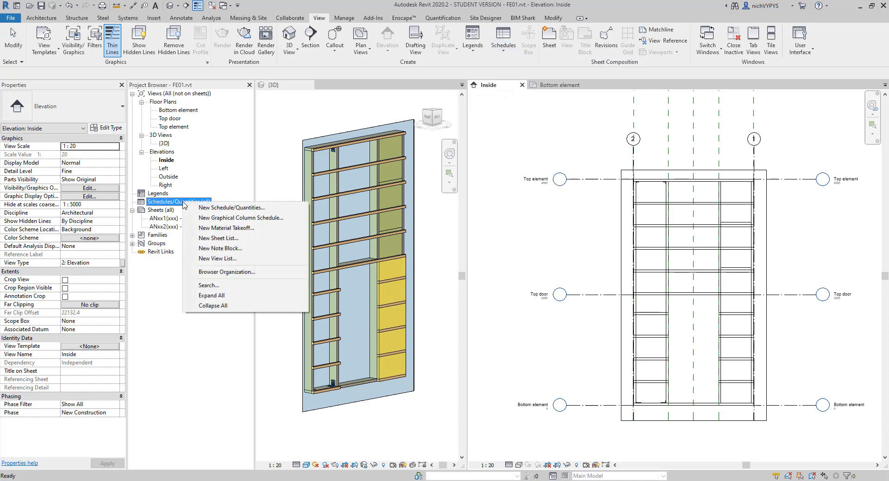
left_click(215, 208)
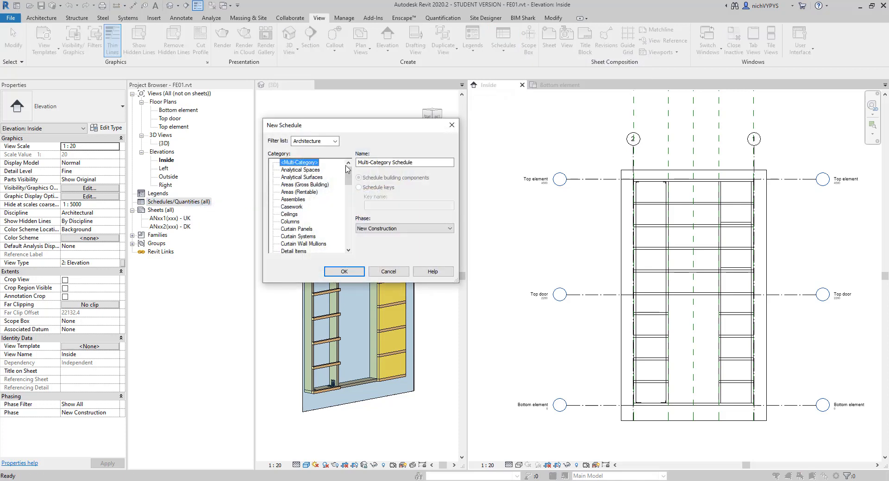
scroll(324, 190, "down", 5)
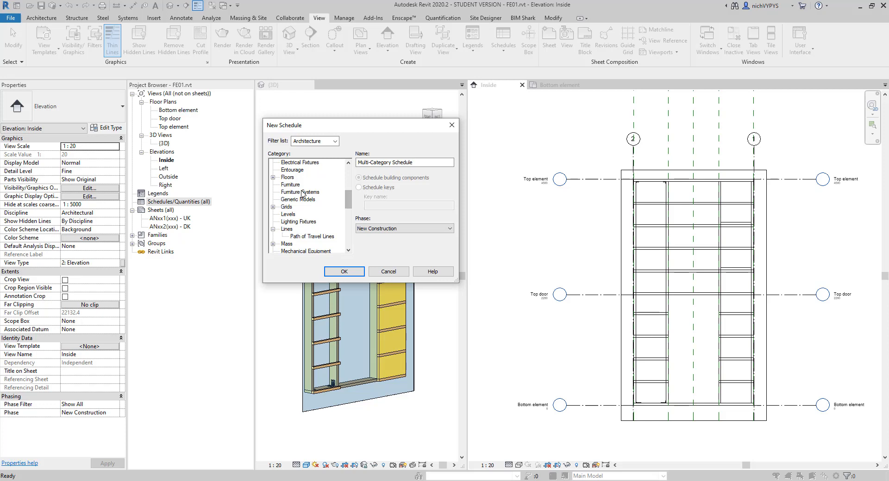
left_click(311, 200)
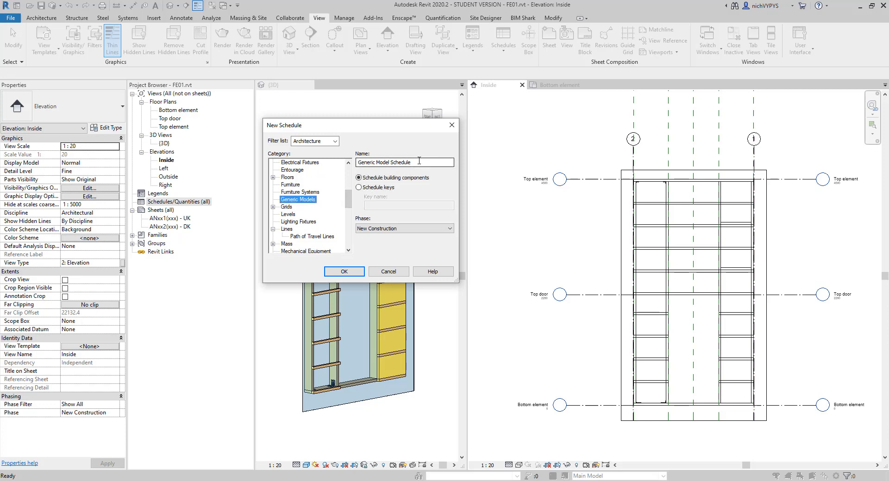
left_click_drag(419, 160, 345, 161)
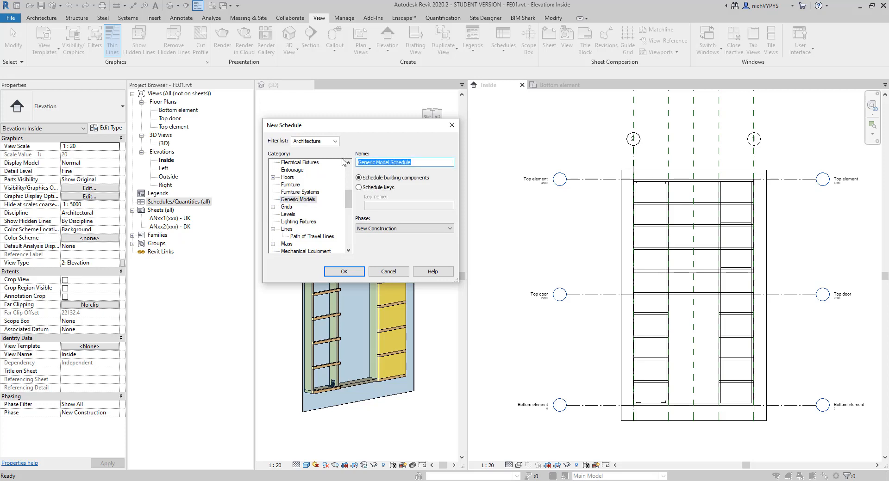
type("45x195mm timber")
left_click(344, 272)
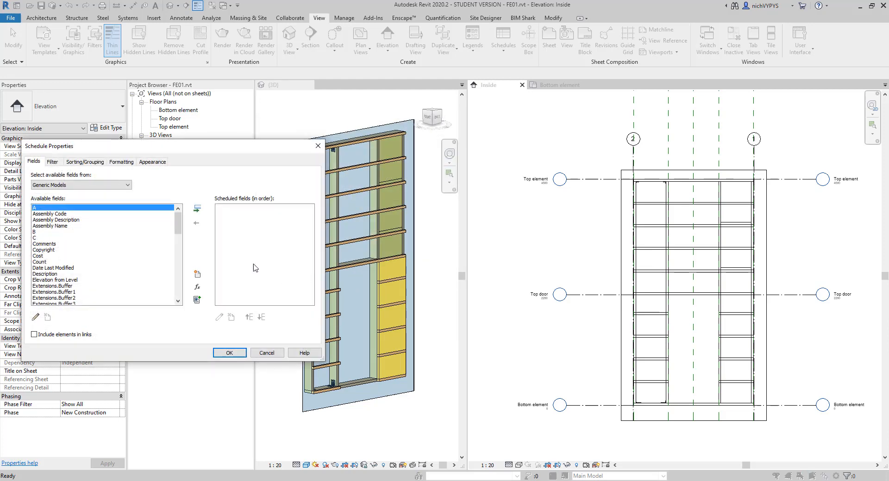
Add the fields Family, Type, Length (VIA) and Count to the 45x195mm timber schedule in that order and generate it.
left_click_drag(179, 227, 179, 254)
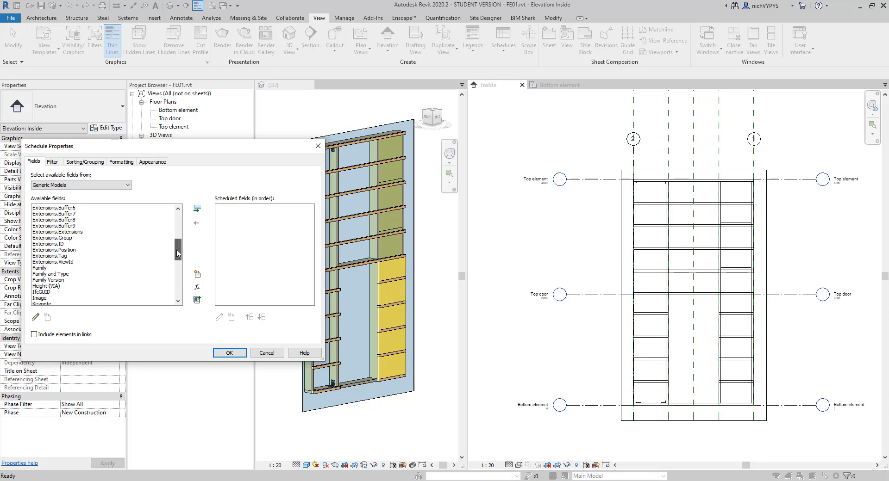
double_click(98, 269)
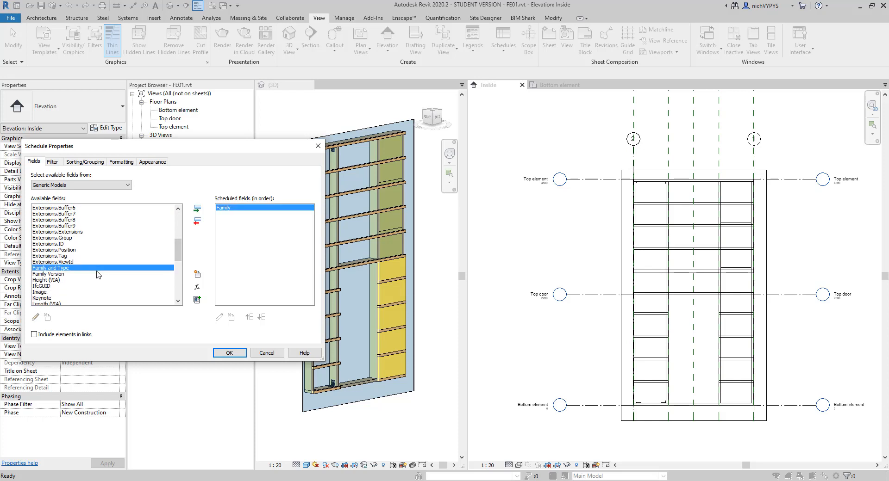
scroll(98, 275, "down", 7)
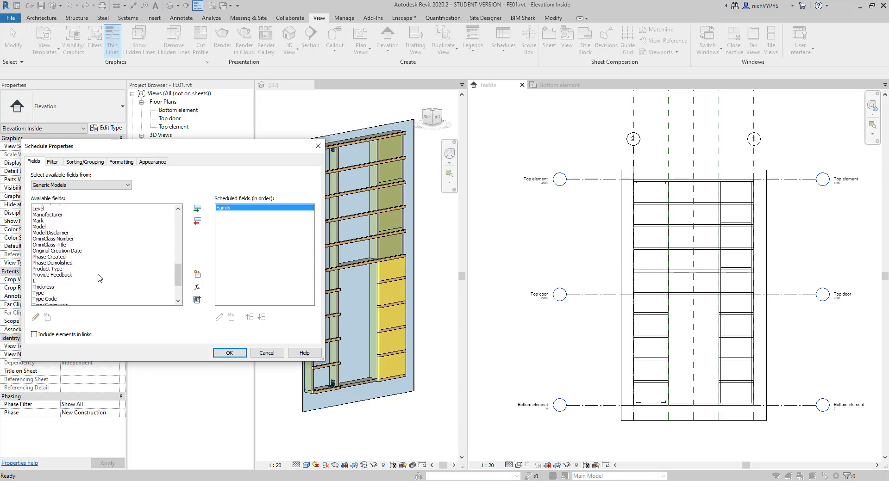
scroll(99, 277, "down", 1)
double_click(41, 269)
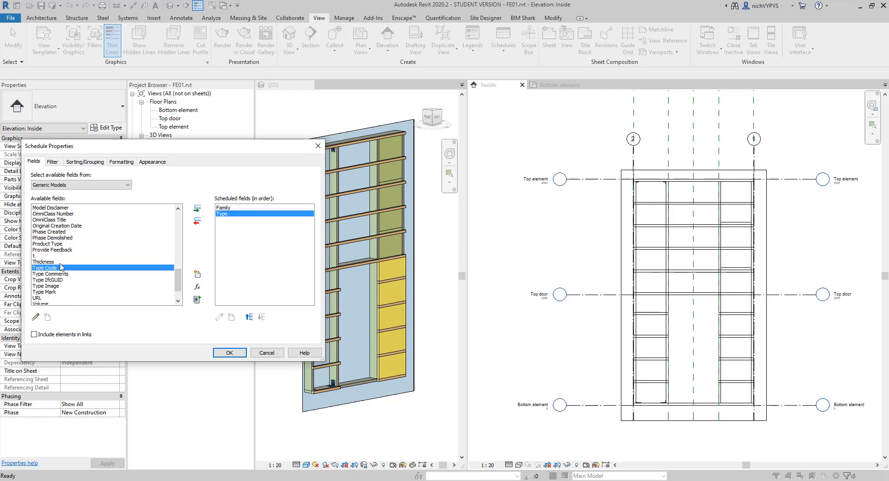
scroll(60, 259, "up", 3)
double_click(56, 232)
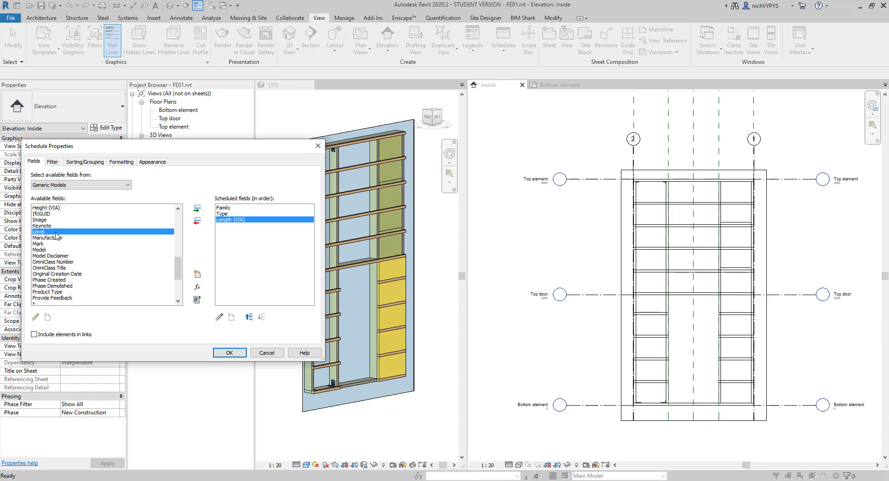
scroll(54, 245, "up", 10)
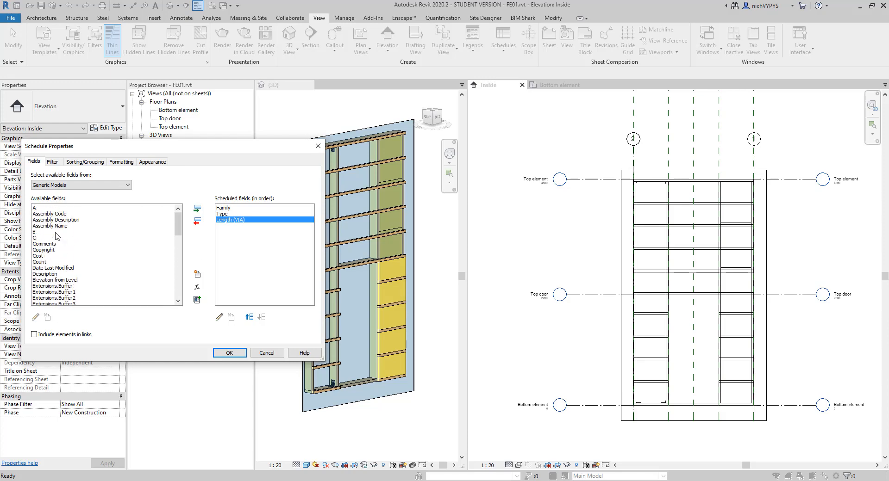
double_click(45, 262)
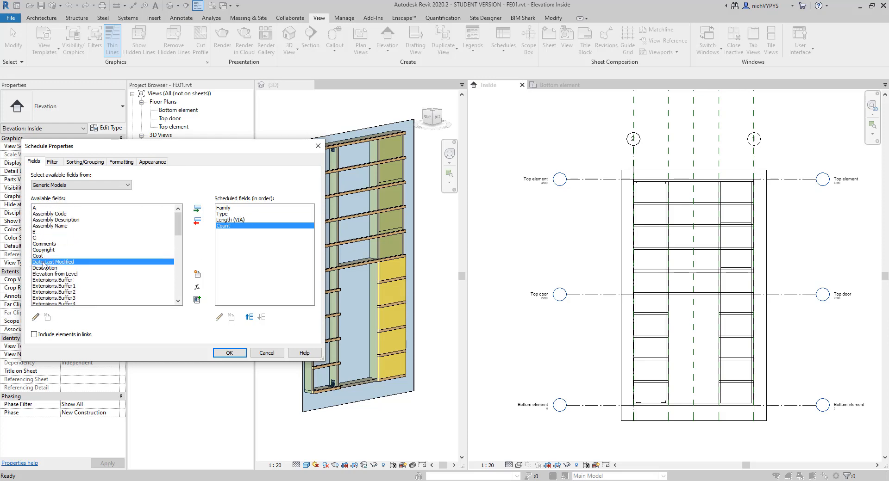
left_click(230, 353)
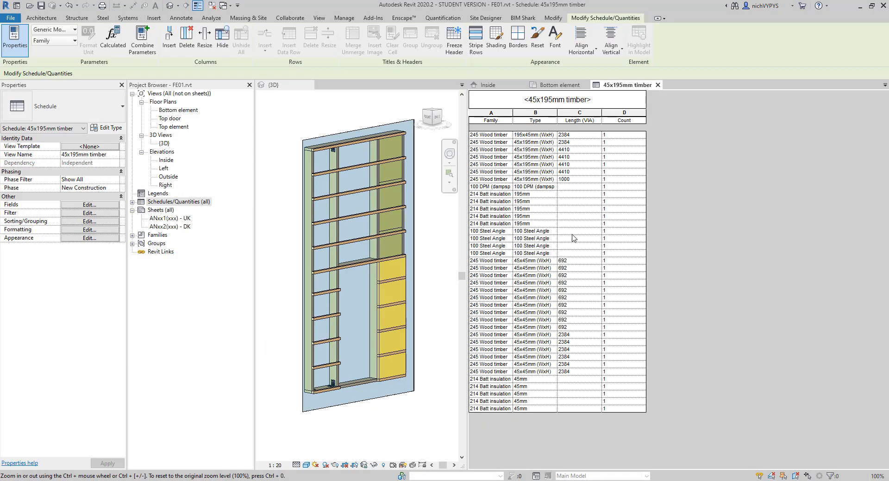
left_click(86, 213)
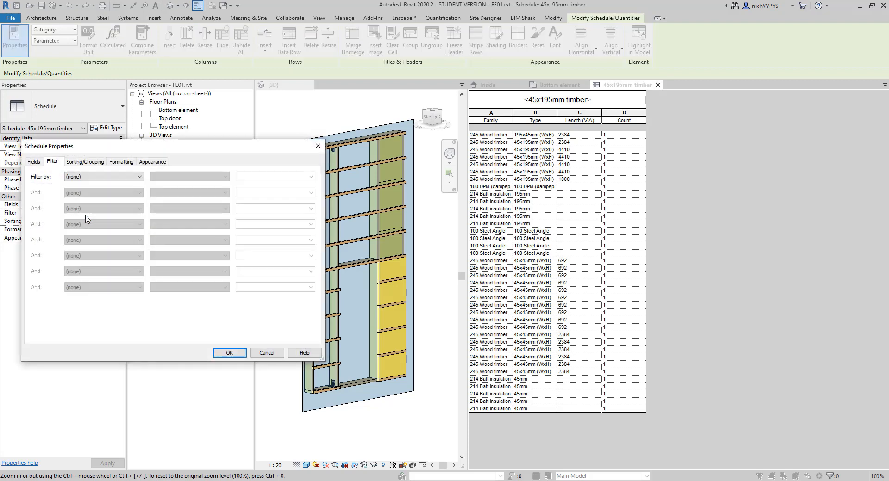
left_click(108, 177)
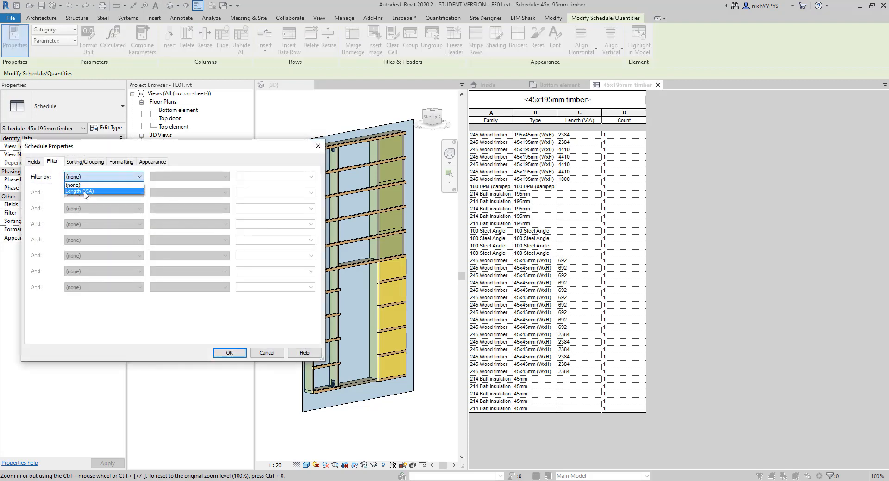
left_click(105, 146)
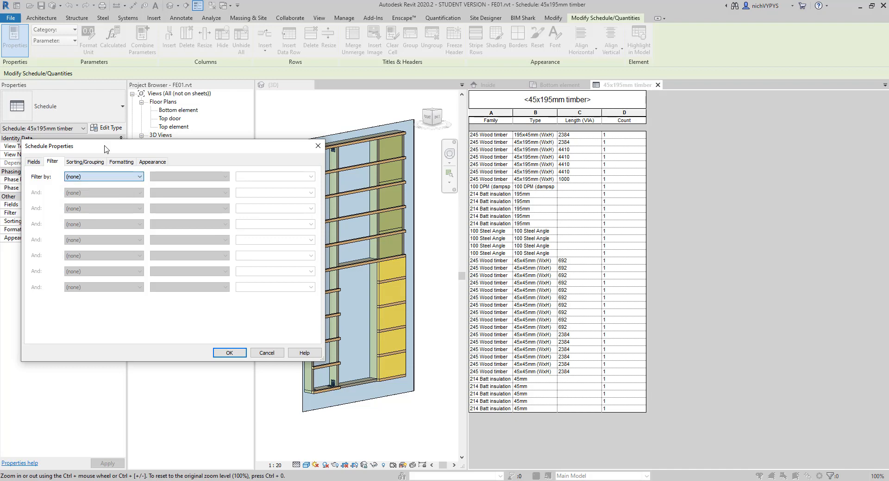
left_click(268, 354)
Set the Type Comments of the outer vertical stud's 45x195mm (WxH) wood timber type to 45x195mm.
left_click(322, 312)
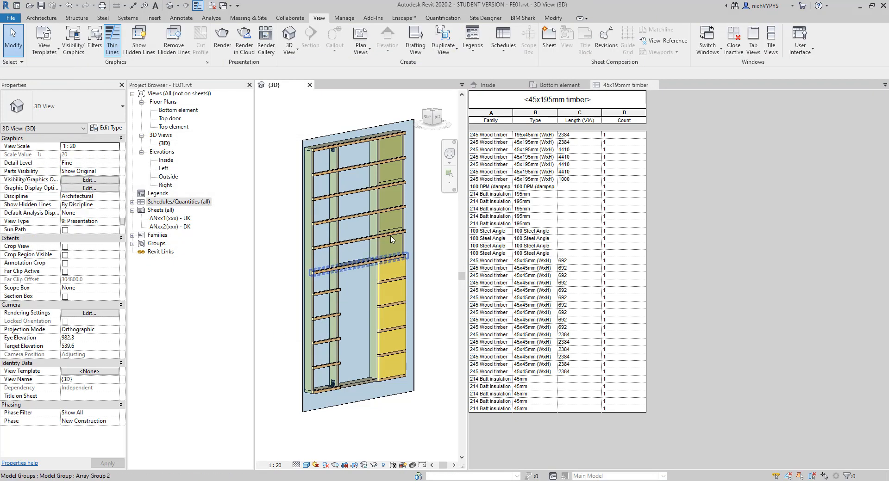
left_click(313, 171)
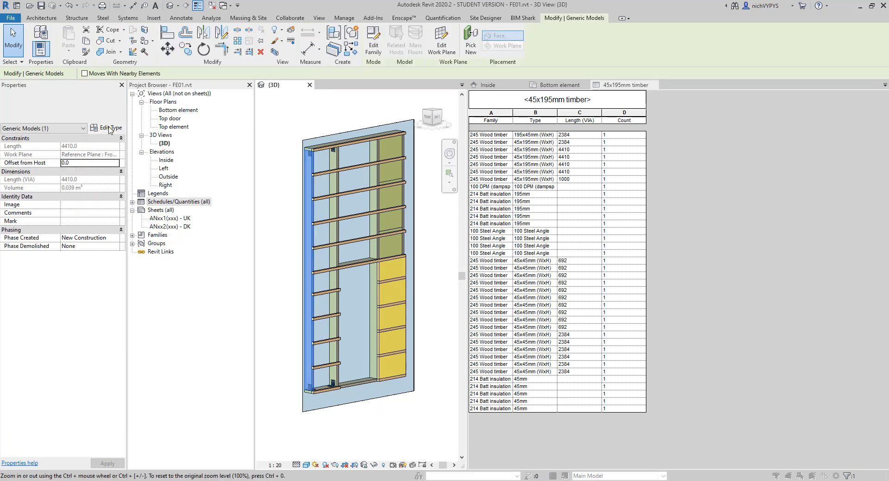
left_click(110, 128)
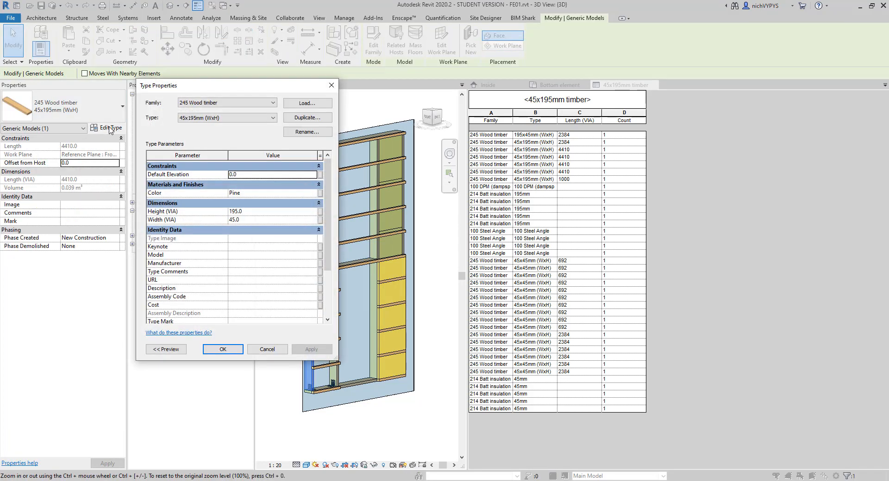
left_click(235, 271)
type("45x195mm")
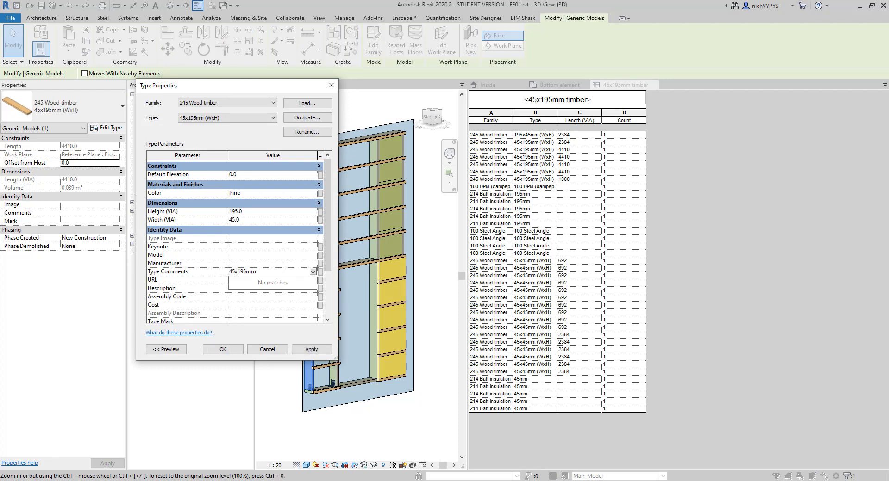
left_click(223, 350)
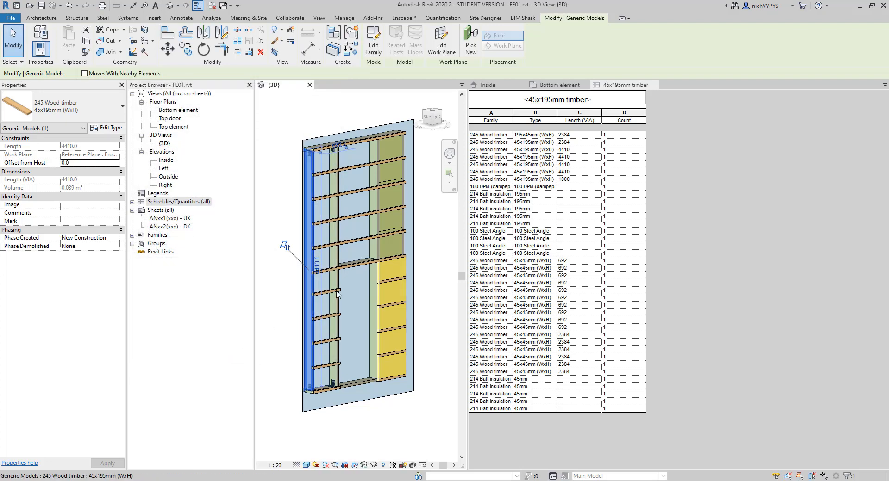
Add the Type Comments field to the 45x195mm timber schedule, placed between Type and Length (VIA).
left_click(637, 171)
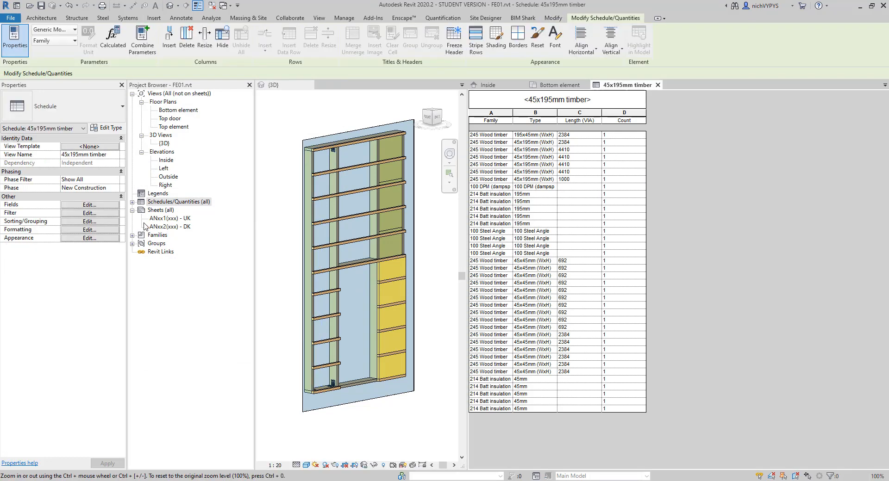
left_click(95, 206)
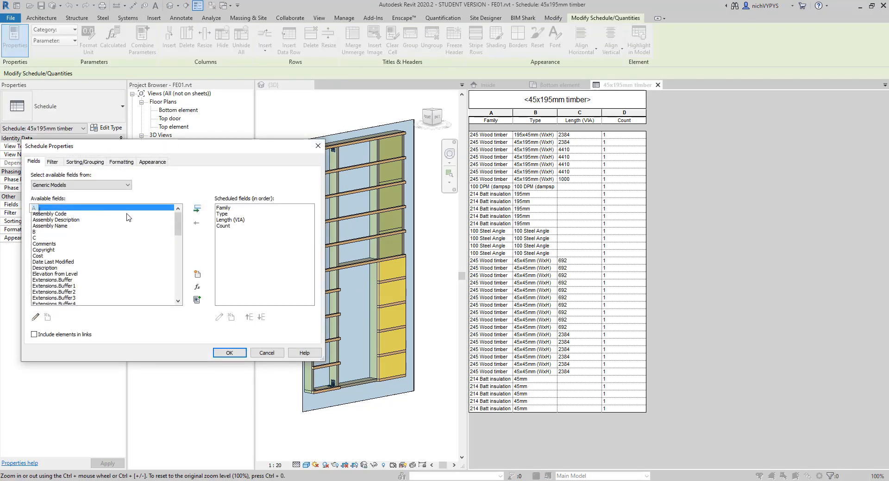
scroll(134, 266, "down", 5)
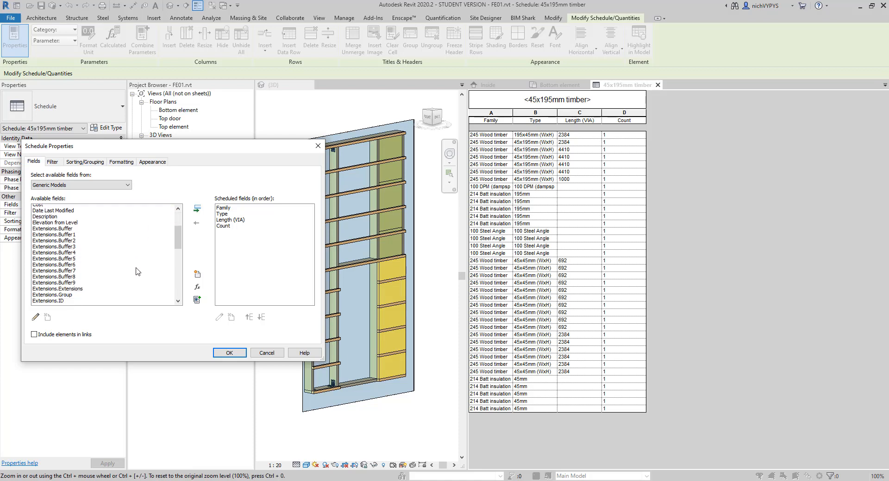
scroll(134, 280, "down", 8)
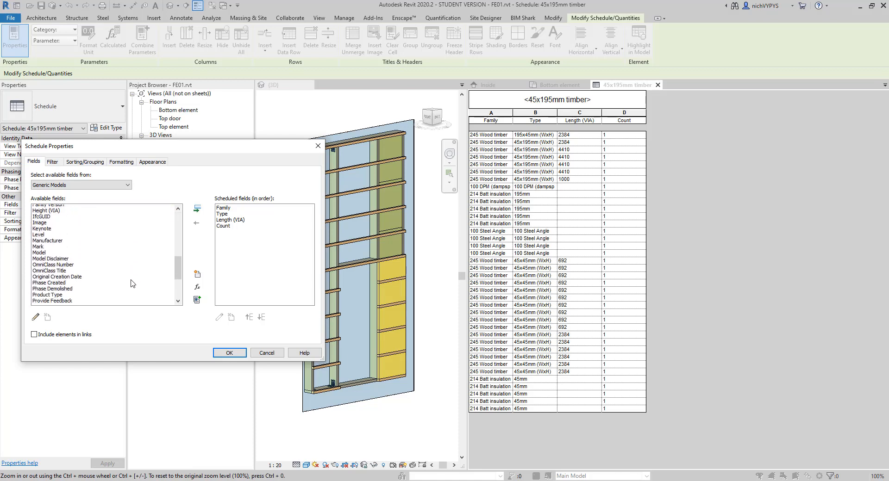
scroll(133, 284, "down", 3)
double_click(61, 255)
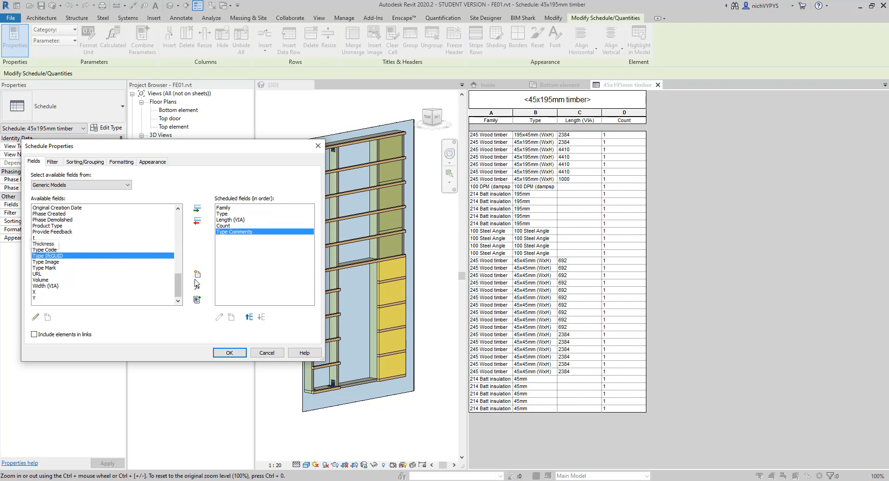
left_click(249, 317)
left_click(249, 317)
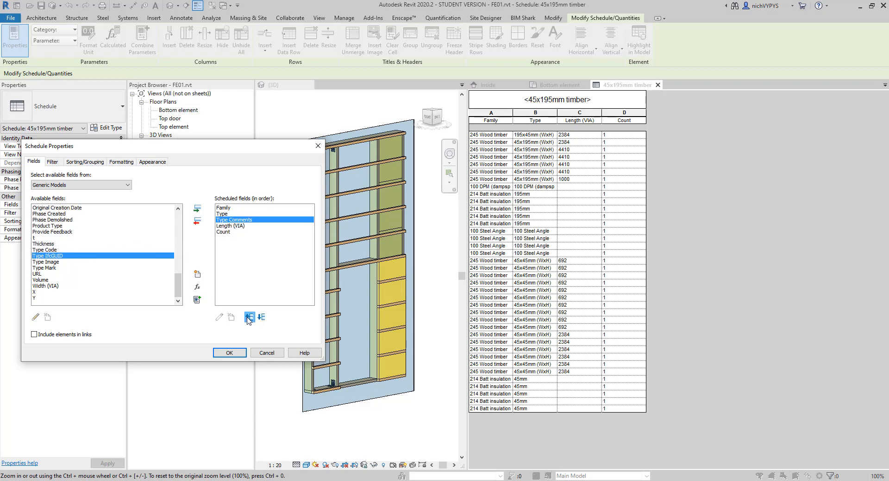
left_click(242, 353)
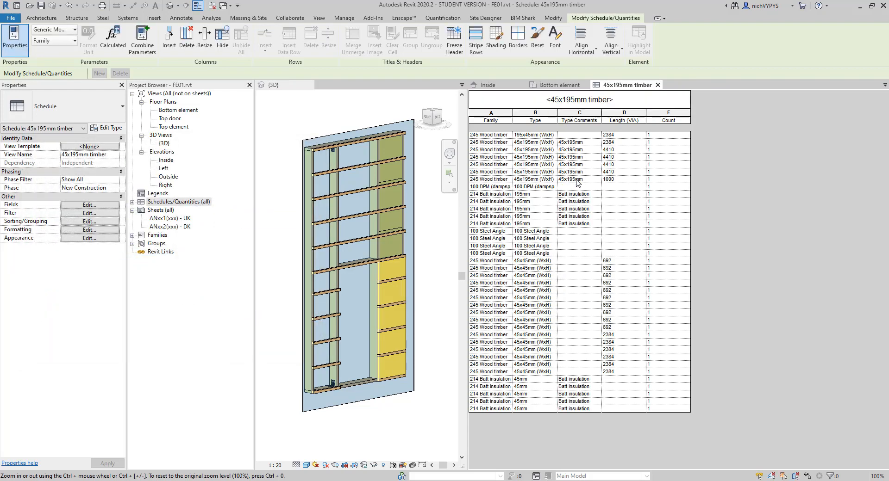
Filter the 45x195mm timber schedule to elements whose Type Comments equals 45x195mm.
left_click(611, 209)
left_click(89, 215)
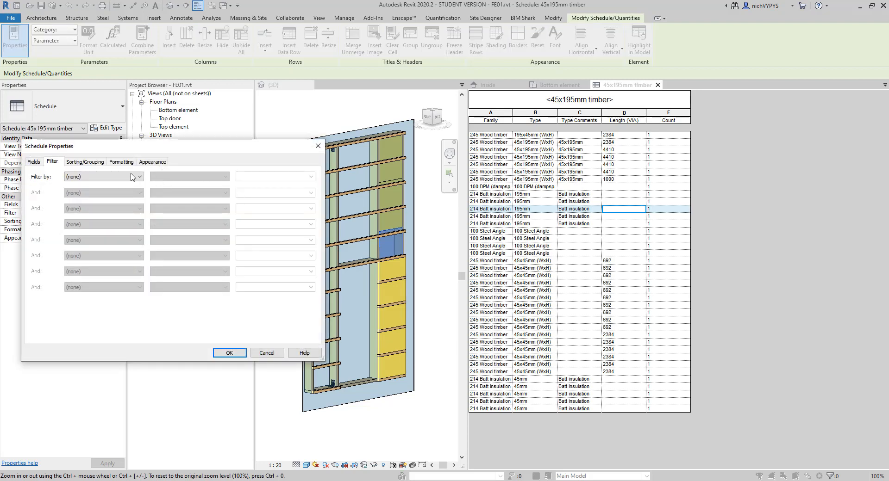
left_click(81, 176)
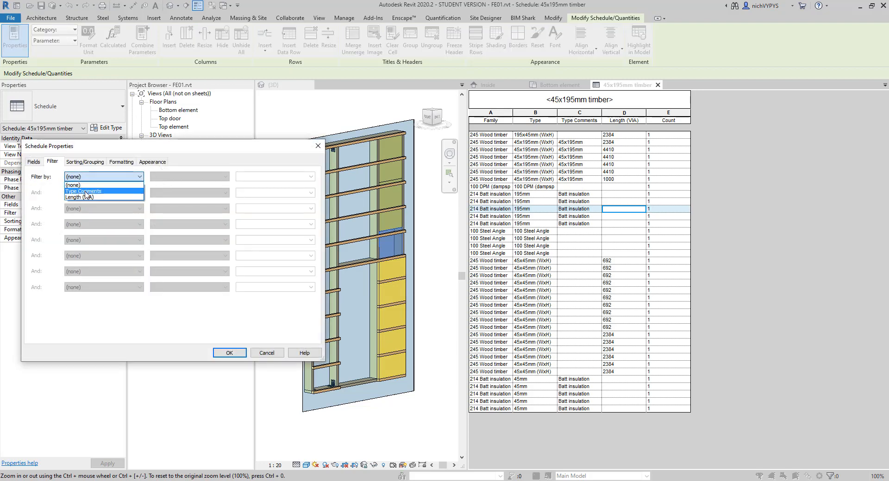
left_click(84, 191)
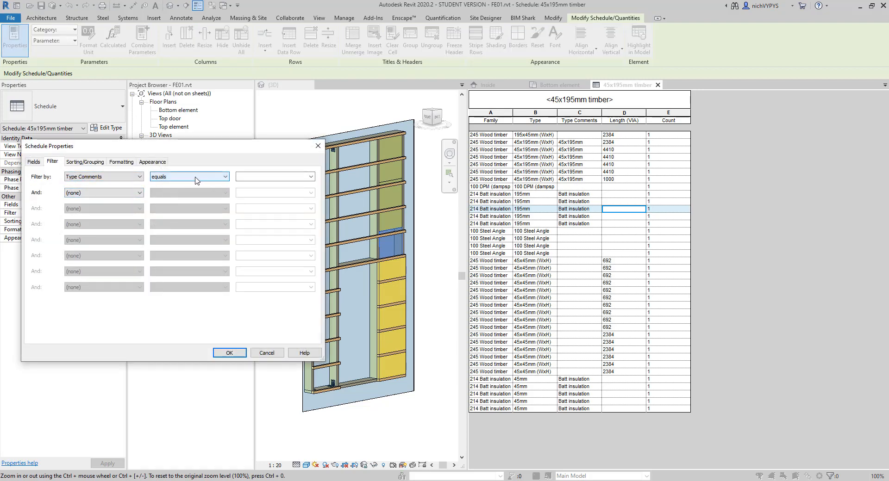
left_click(224, 176)
left_click(225, 178)
left_click(281, 177)
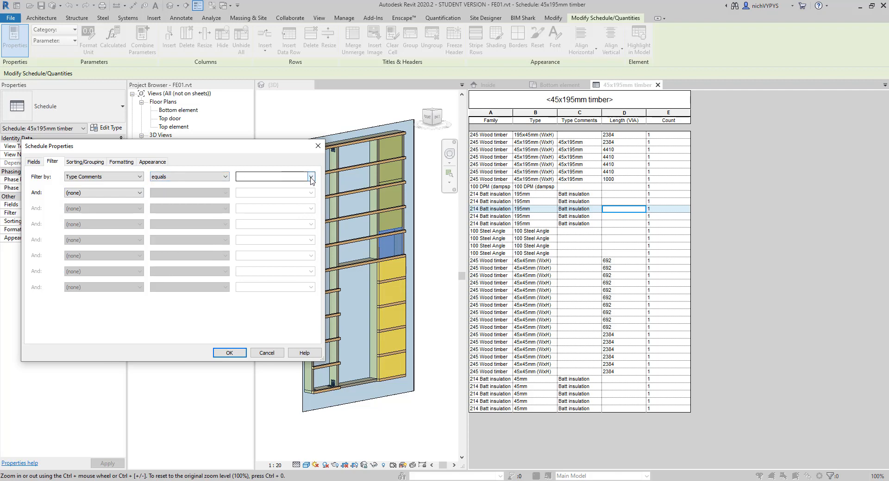
left_click(311, 177)
left_click(279, 185)
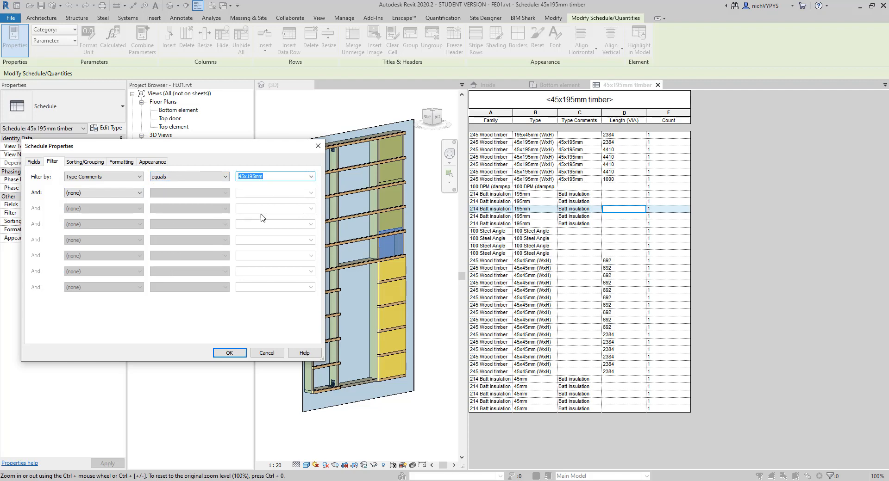
left_click(239, 354)
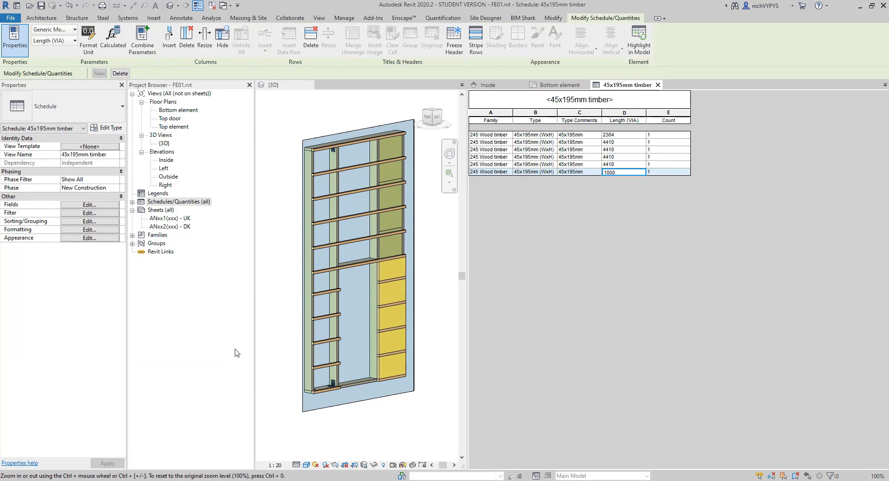
Open the field settings of the filtered 45x195mm timber schedule.
left_click(93, 205)
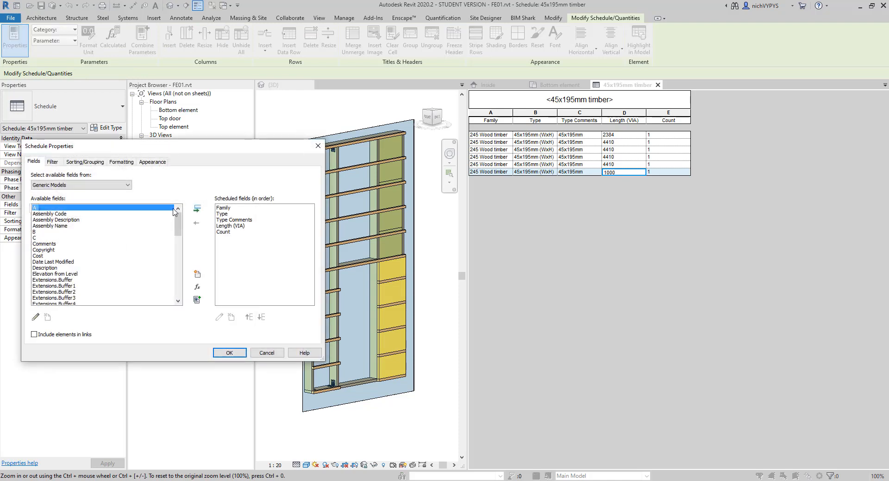
Remove the Family and Type fields from the 45x195mm timber schedule.
left_click(234, 210)
left_click(196, 222)
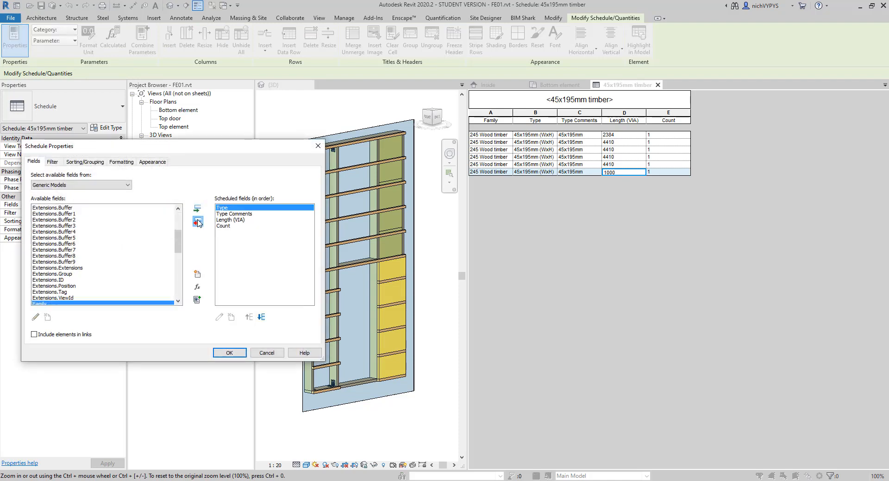
left_click(197, 223)
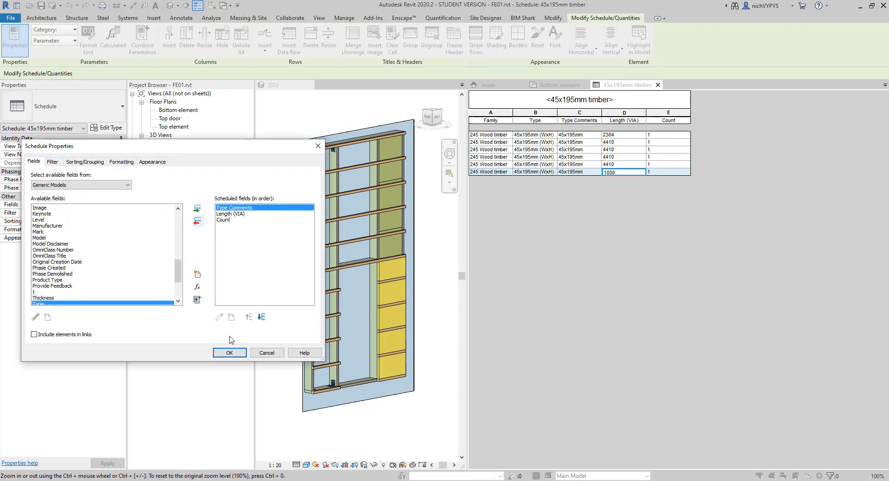
left_click(229, 353)
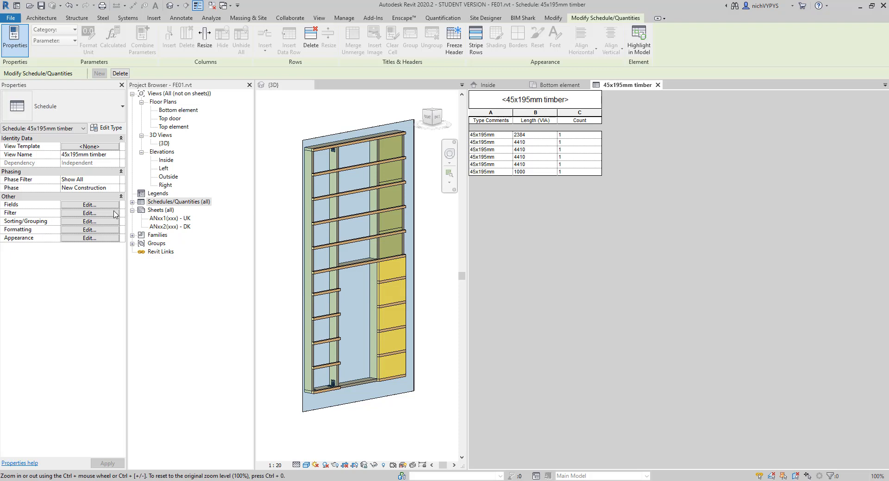
Sort the timber schedule by Length (VIA) in ascending order and turn off itemizing every instance.
left_click(106, 223)
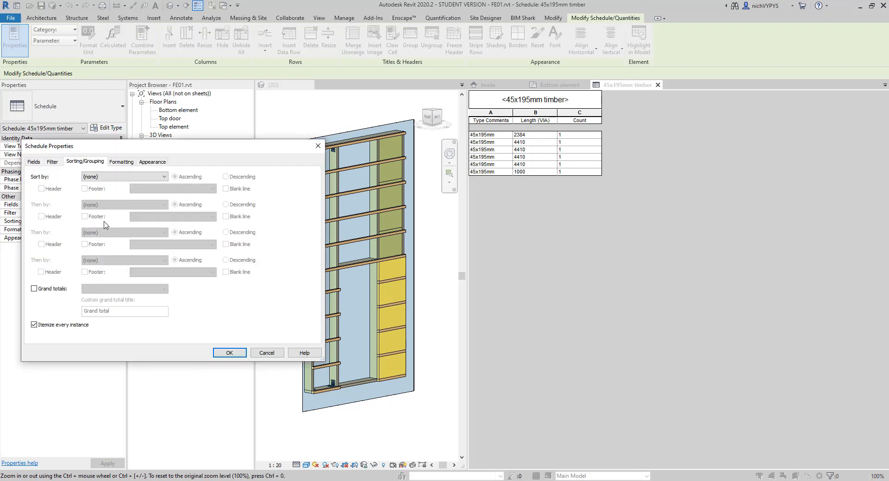
left_click(121, 177)
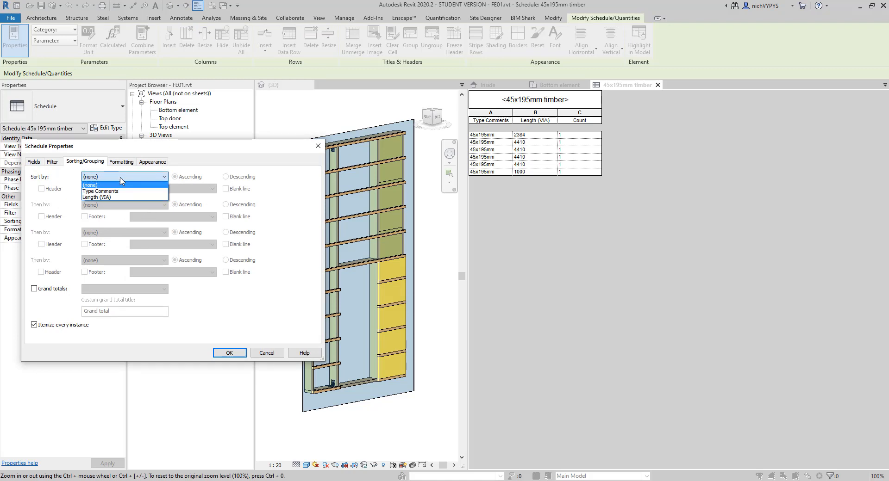
left_click(157, 197)
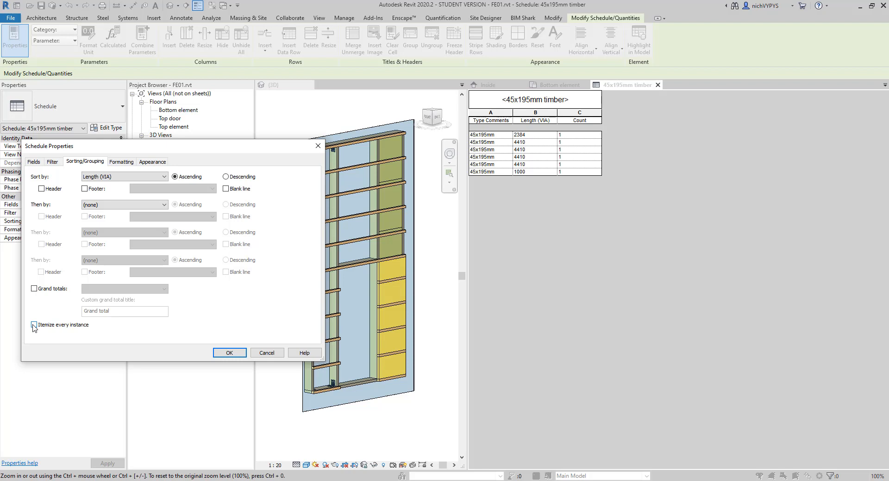
left_click(229, 352)
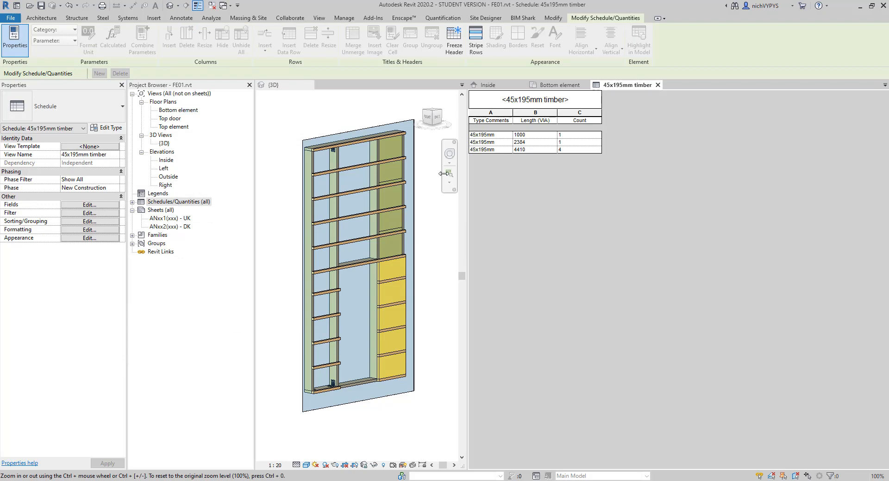
Add a blank line between the Length (VIA) groups in the timber schedule.
left_click(93, 223)
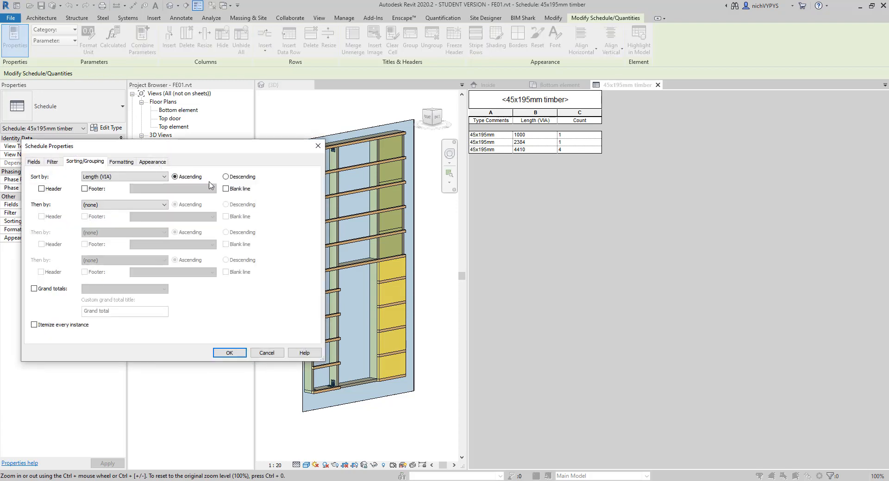
left_click(226, 189)
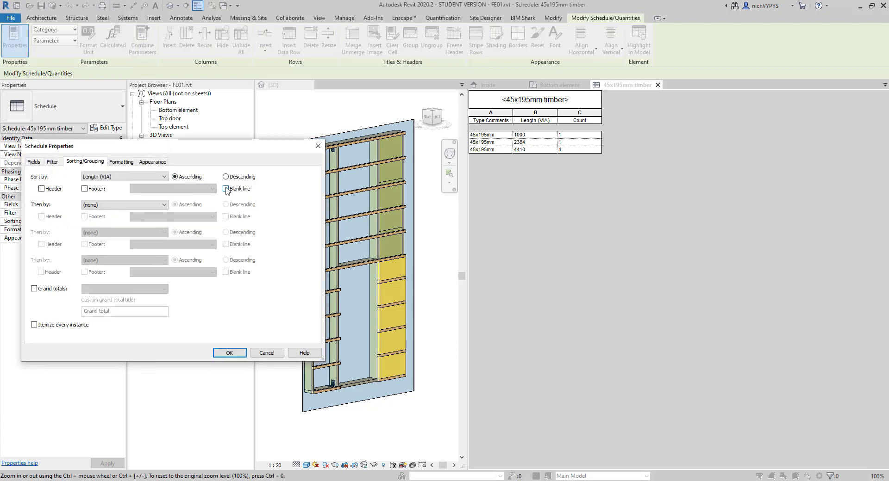
left_click(230, 353)
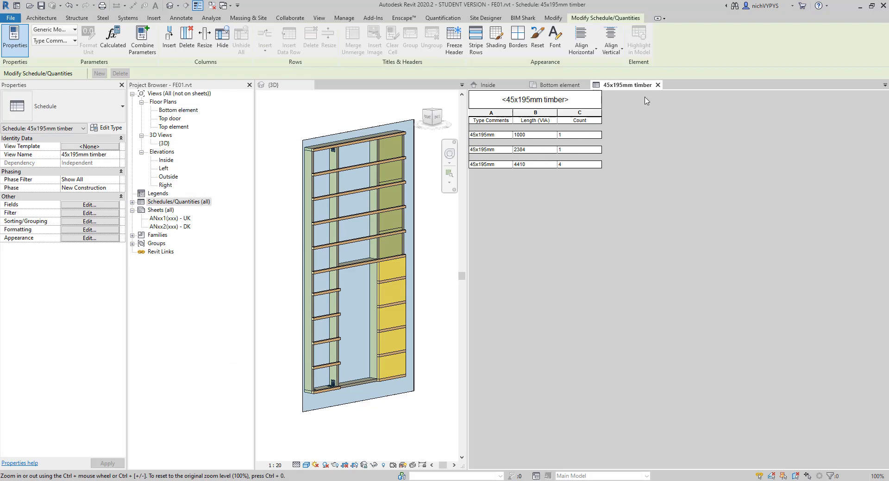
Close the 45x195mm timber schedule and activate the Inside elevation view.
left_click(657, 84)
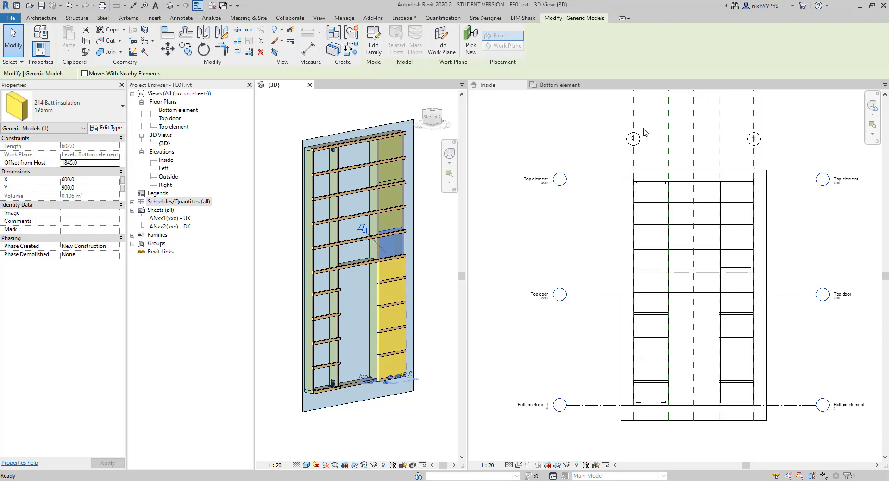
left_click(636, 170)
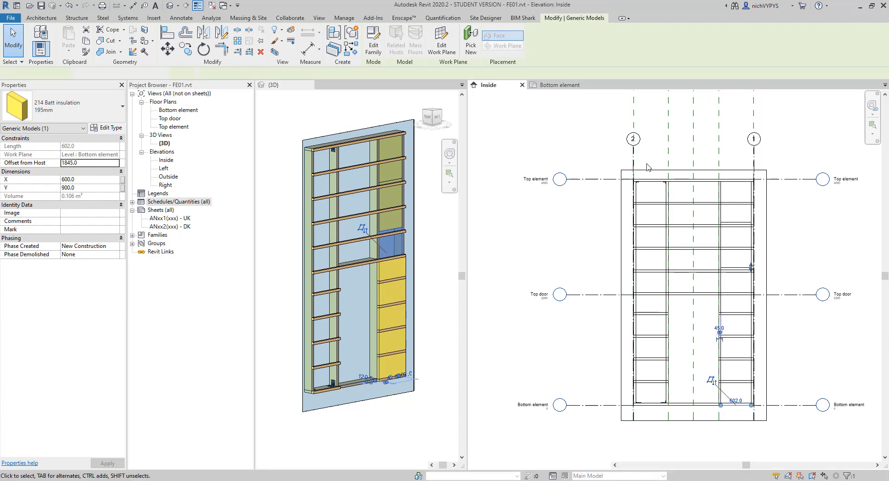
scroll(650, 157, "down", 2)
middle_click_drag(636, 201, 637, 194)
middle_click_drag(639, 195, 611, 211)
scroll(618, 202, "up", 1)
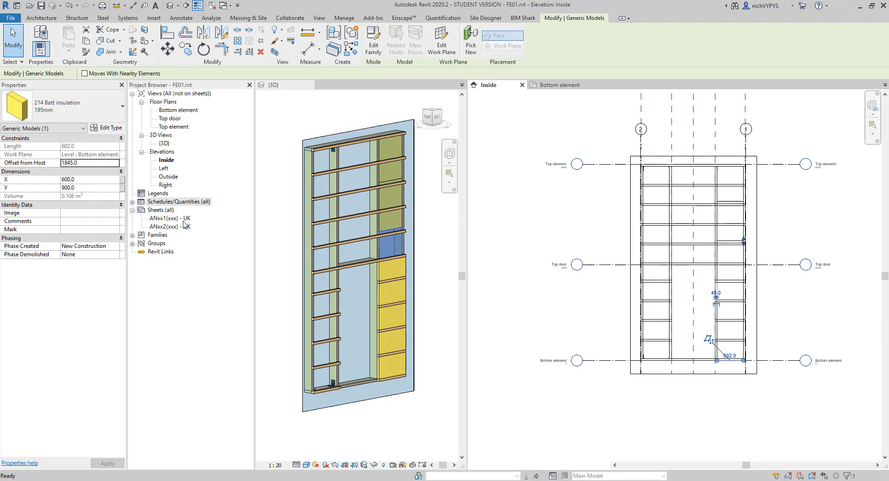
Open the sheet ANxx1(xxx) - UK, clear the insulation selection and bring the whole title block into view.
left_click(184, 221)
double_click(169, 218)
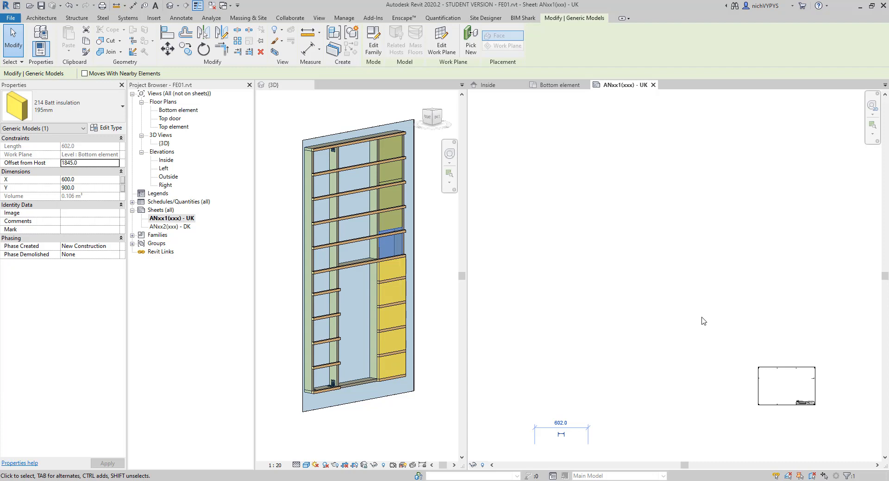
middle_click_drag(703, 321, 687, 273)
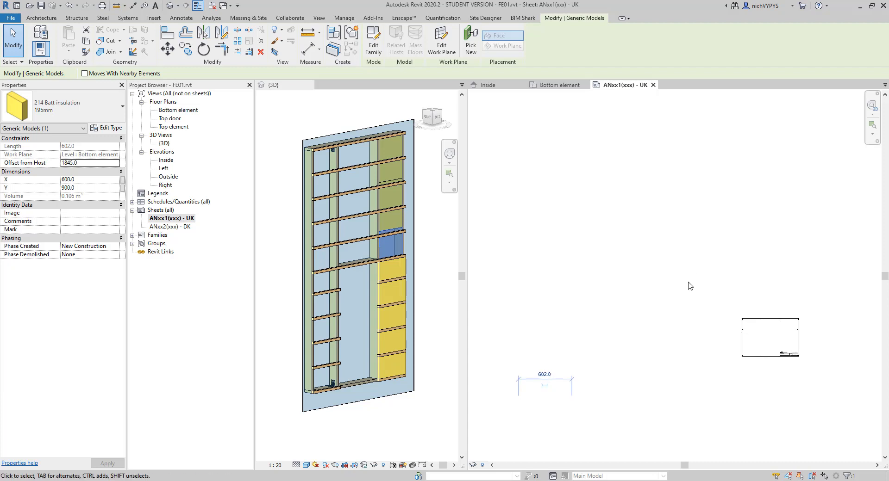
left_click(691, 285)
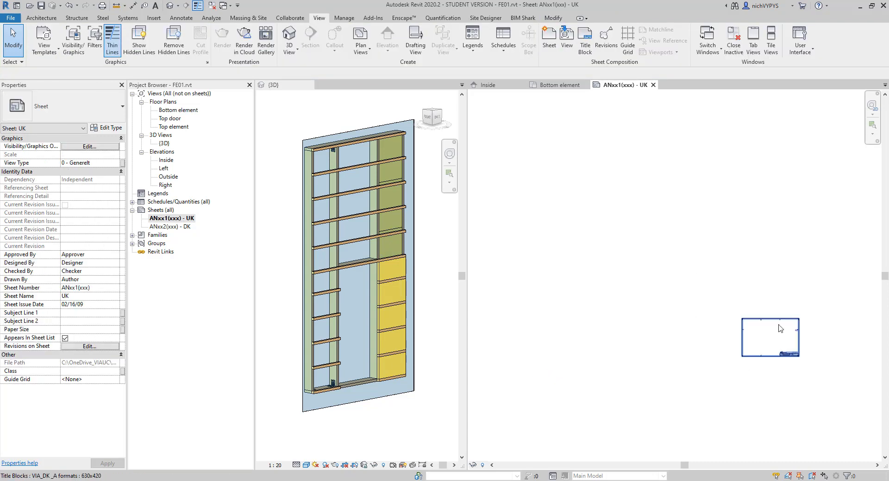
scroll(812, 343, "up", 4)
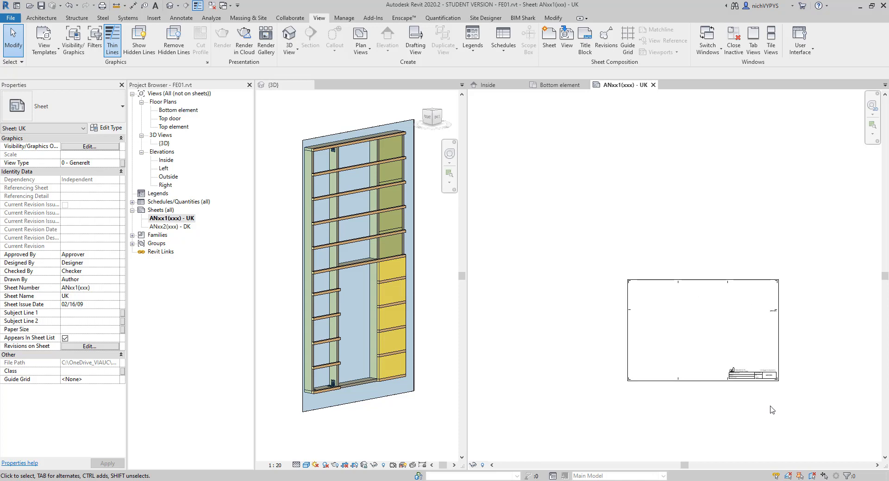
scroll(755, 417, "up", 3)
scroll(711, 416, "up", 1)
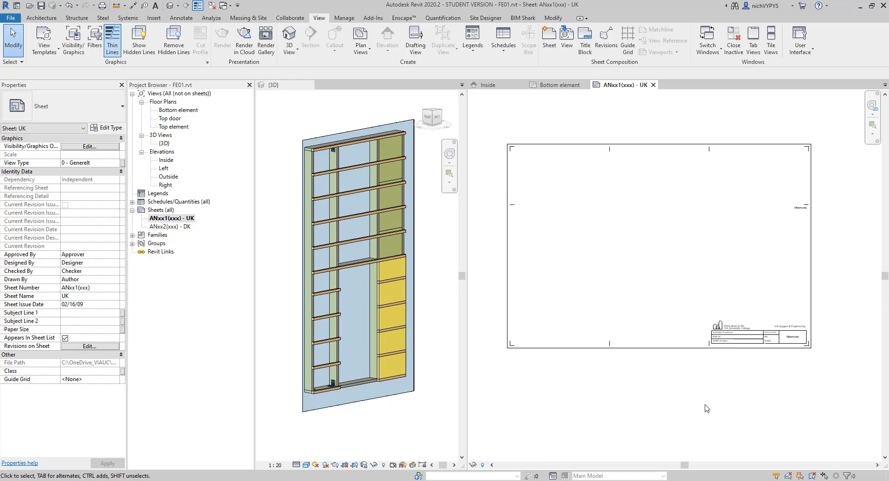
middle_click_drag(699, 403, 725, 419)
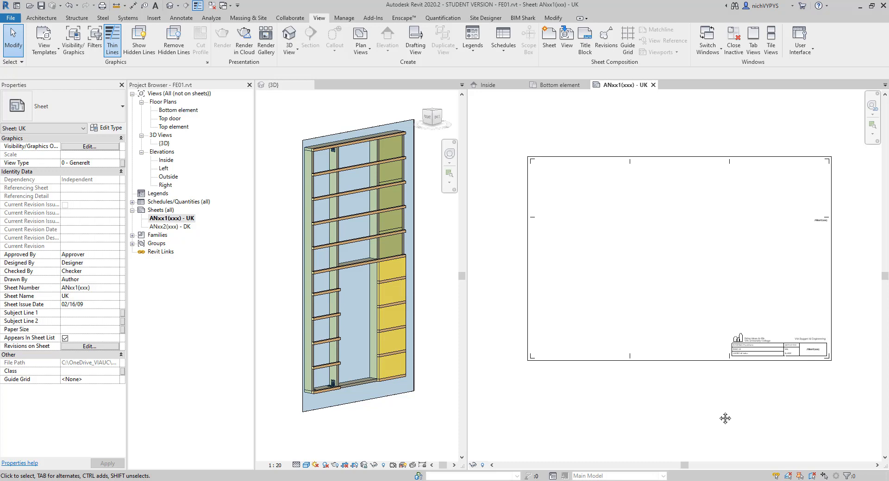
Duplicate the {3D} view and rename the copy 3D step 1.
right_click(164, 143)
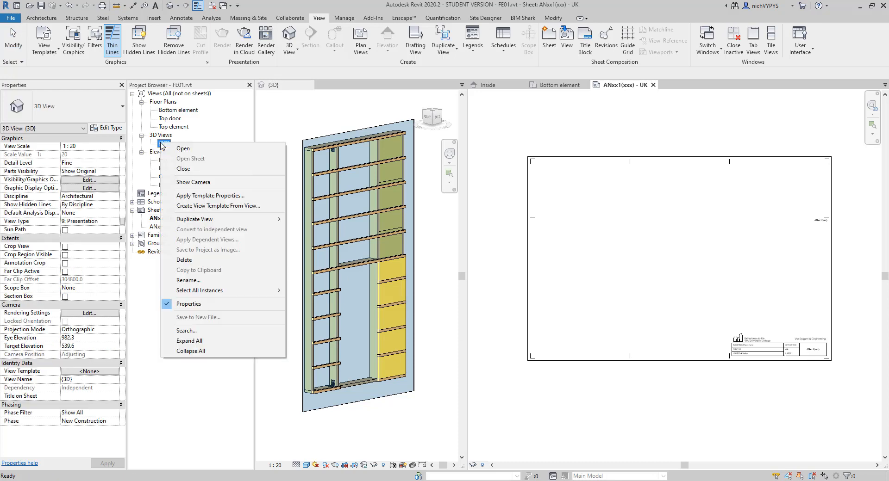
mouse_move(273, 216)
left_click(315, 216)
right_click(172, 152)
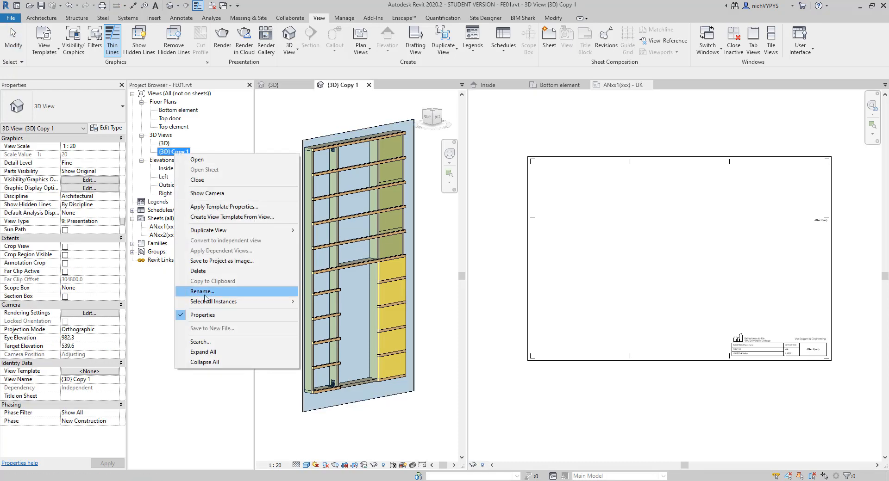
left_click(205, 296)
type("3D step")
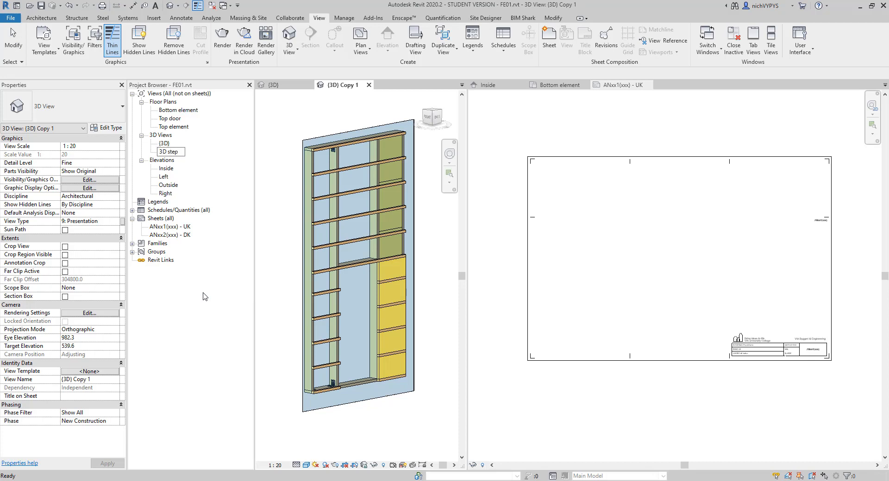
type(" 1")
key("Return")
Duplicate the Outside elevation and rename the copy C-C.
right_click(169, 185)
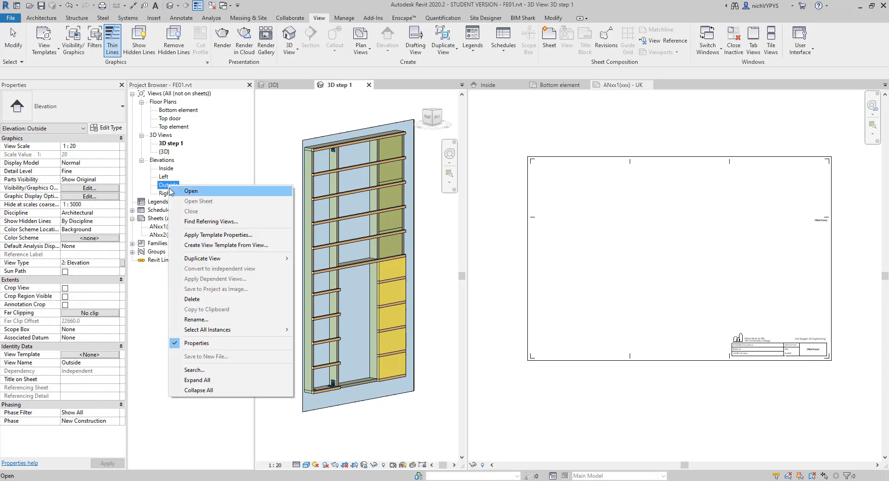
mouse_move(273, 260)
left_click(315, 258)
right_click(172, 193)
left_click(206, 335)
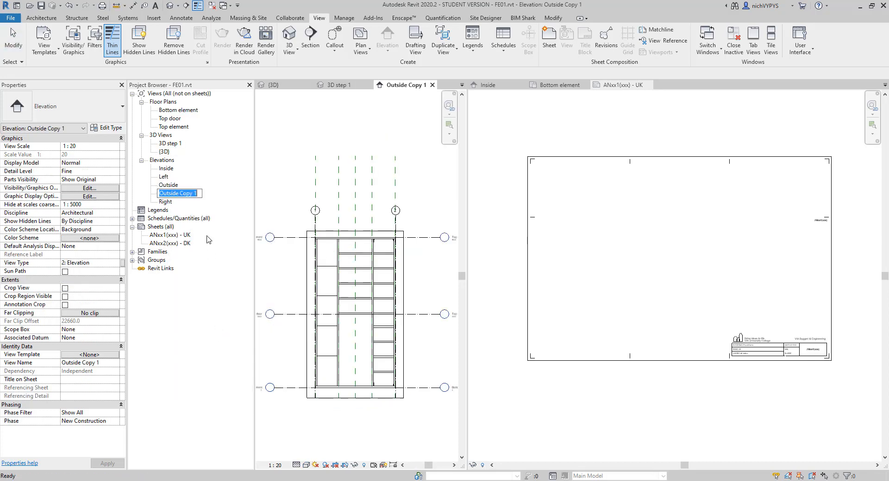
key("Return")
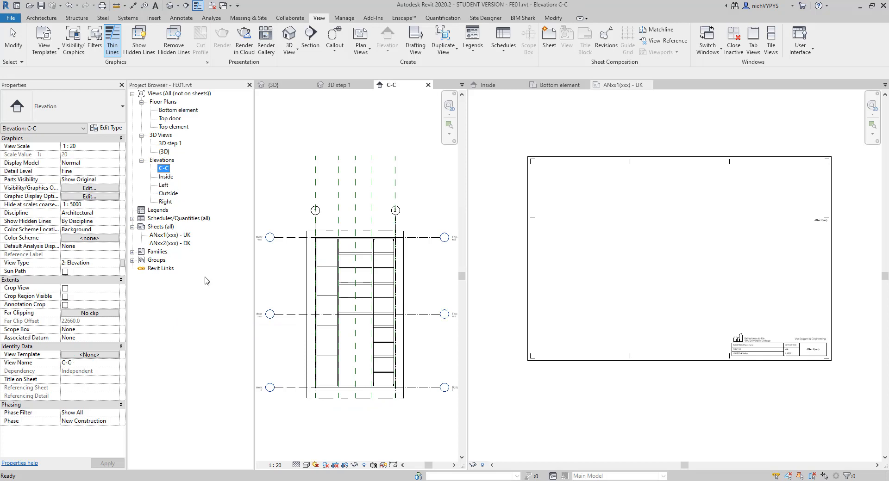
Duplicate the Bottom element floor plan and rename the copy B-B.
right_click(178, 110)
mouse_move(259, 182)
left_click(319, 181)
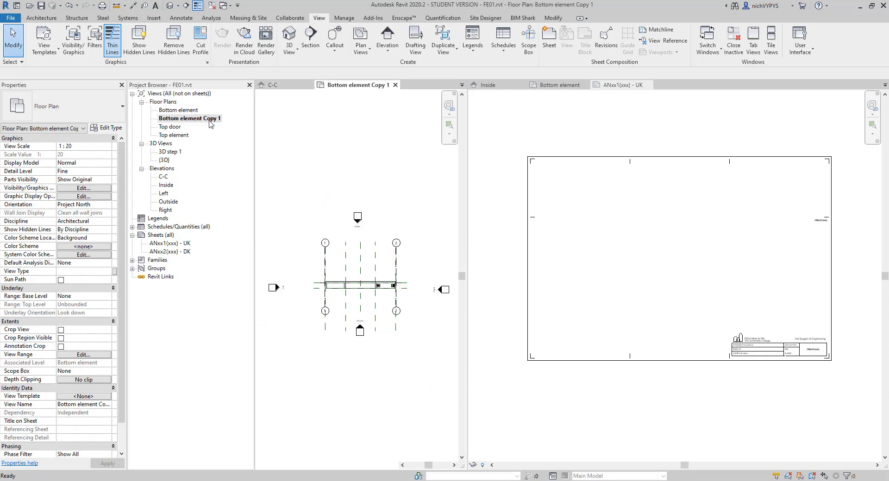
right_click(205, 118)
left_click(239, 260)
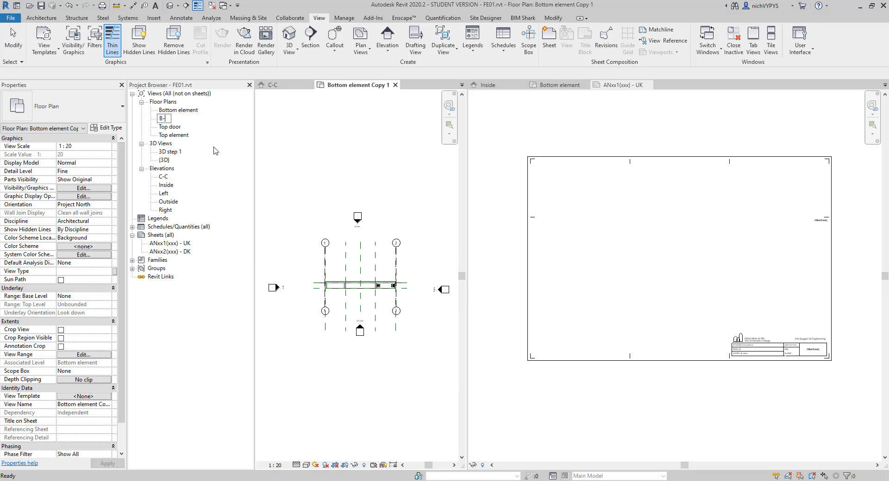
key("Return")
Adjust the B-B plan's view range, changing the top offset and using a cut plane offset of 1200.
scroll(341, 288, "up", 6)
middle_click_drag(360, 297, 327, 309)
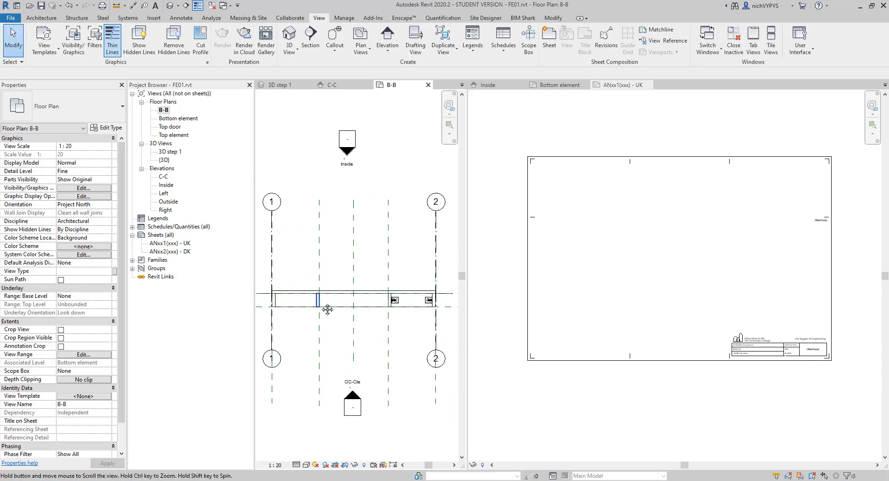
left_click(84, 354)
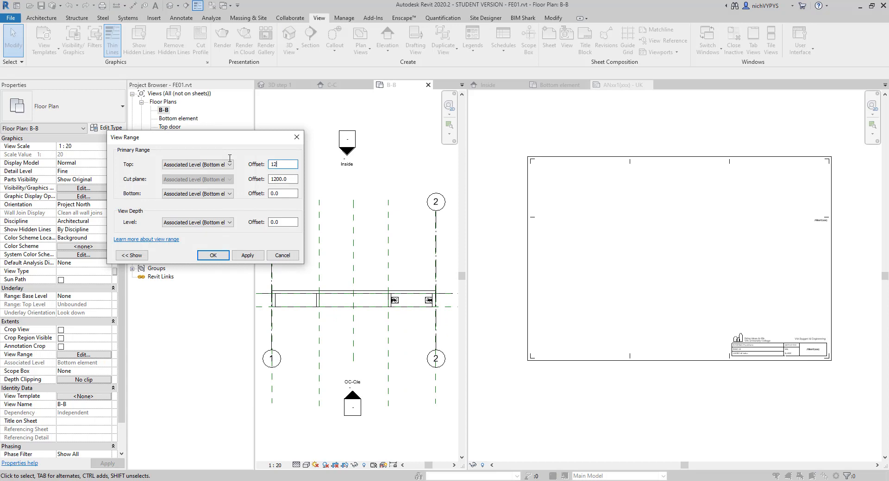
left_click(280, 257)
middle_click_drag(339, 304, 339, 296)
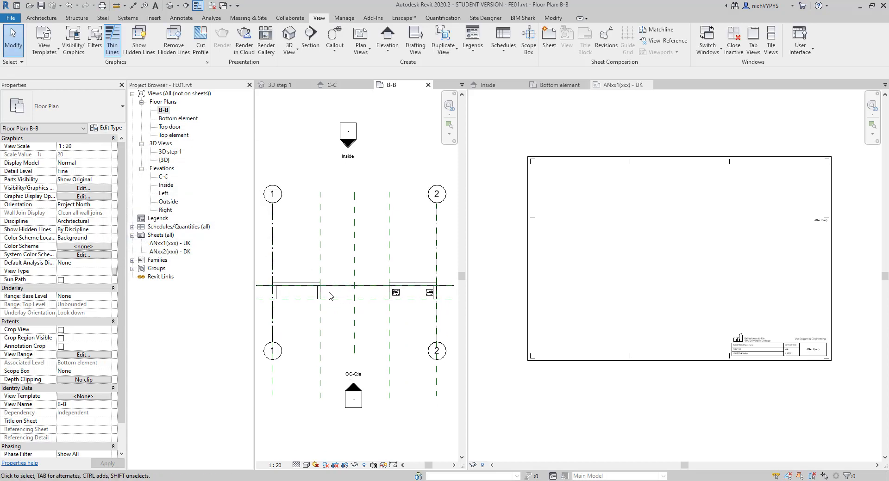
Draw a section line across the door opening in the B-B plan and name its view A-A.
left_click(185, 5)
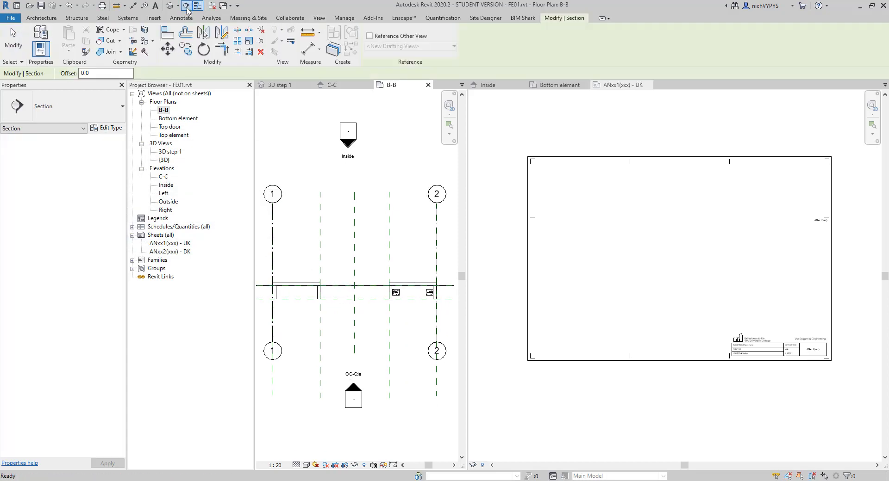
left_click(345, 259)
left_click(345, 328)
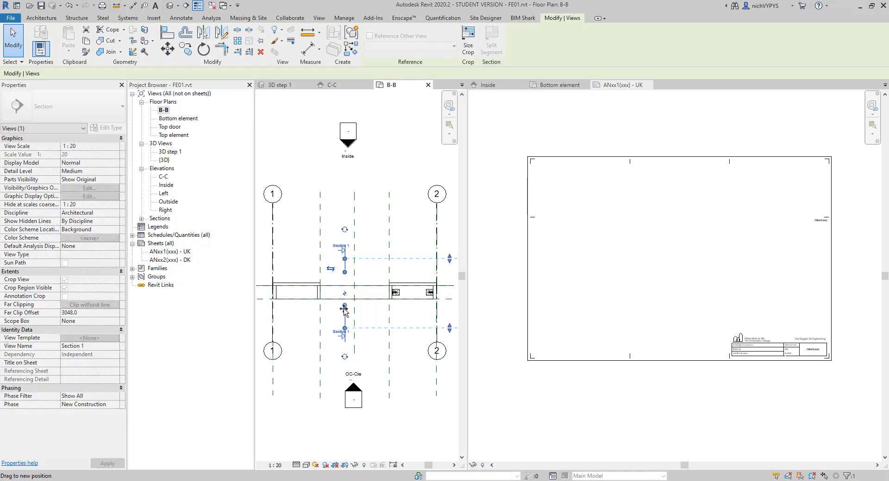
left_click(92, 346)
type("A-")
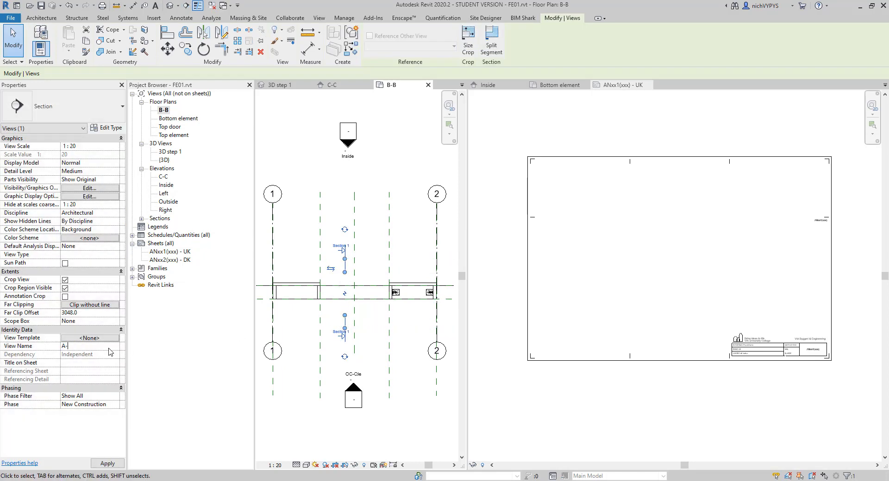
type("A")
key("Return")
left_click(363, 324)
scroll(355, 322, "up", 2)
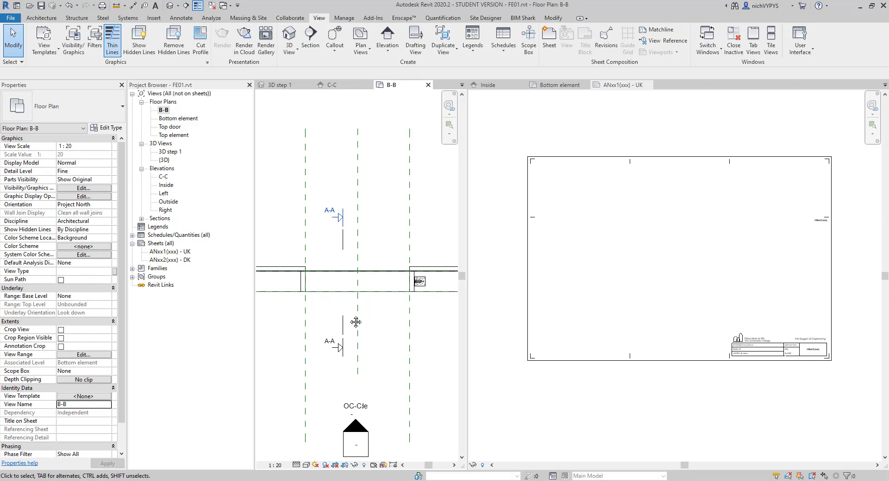
scroll(355, 322, "down", 2)
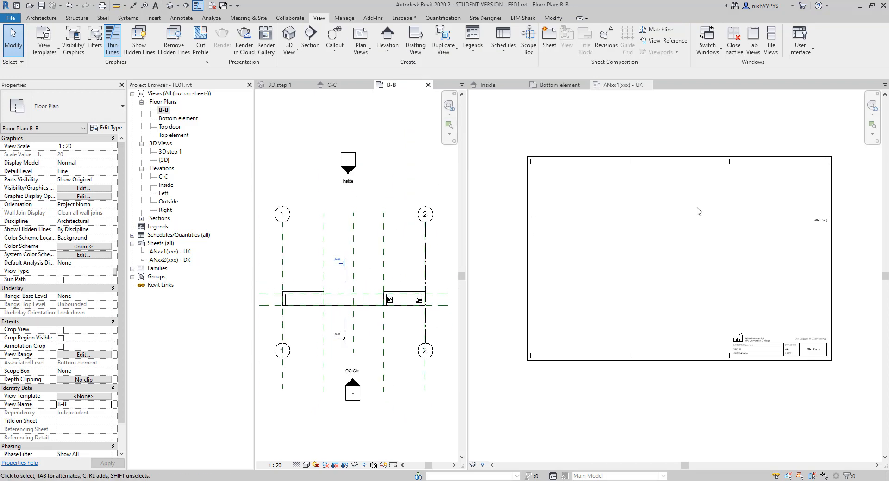
Combine the tiled views into a single tabbed window with the B-B plan in front.
left_click(753, 45)
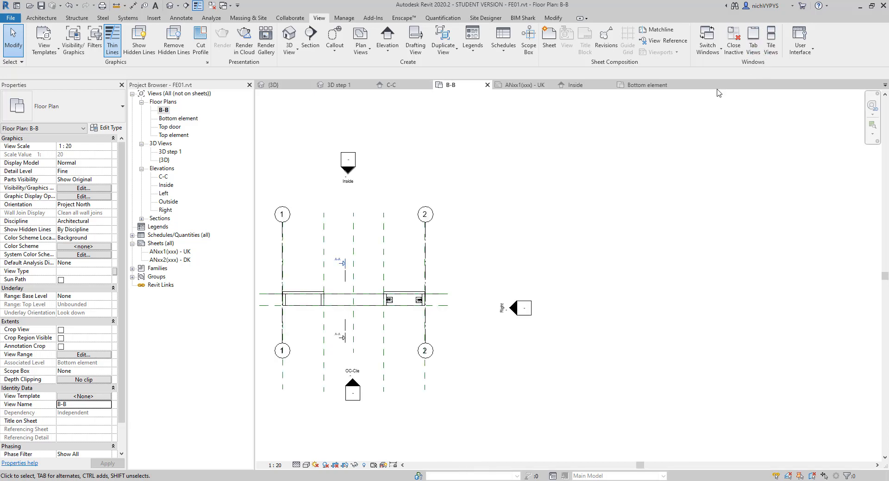
middle_click_drag(589, 218, 673, 199)
scroll(453, 304, "up", 1)
scroll(414, 323, "up", 1)
middle_click_drag(421, 326, 456, 339)
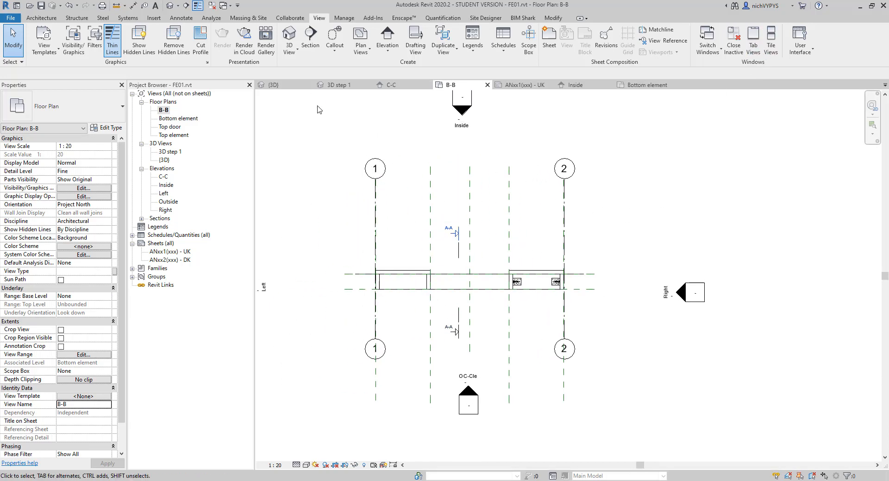
Show the crop region of the 3D step 1 view and pull in two of its edges towards the facade element.
left_click(343, 85)
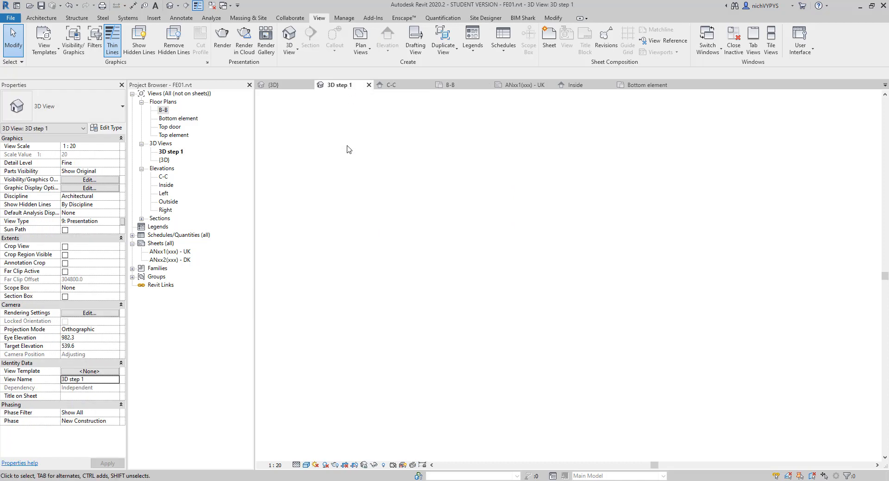
scroll(492, 248, "down", 2)
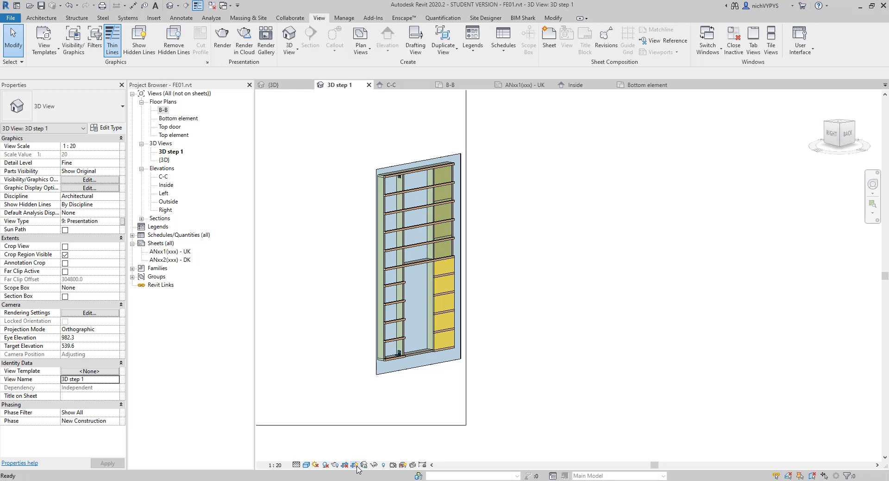
left_click(355, 465)
left_click(315, 309)
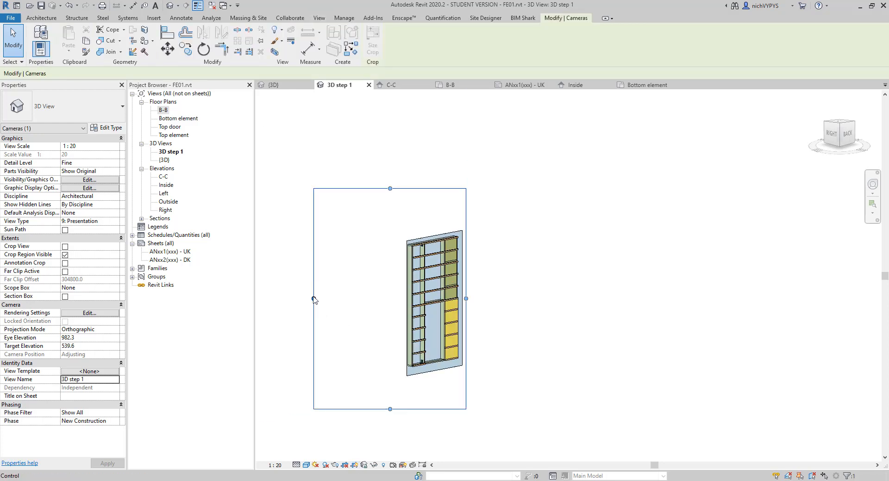
left_click_drag(313, 299, 362, 300)
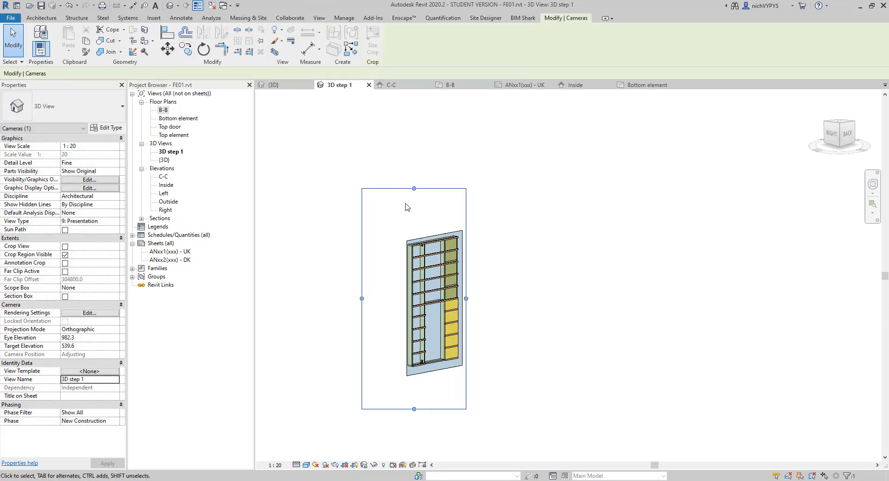
left_click_drag(414, 189, 414, 197)
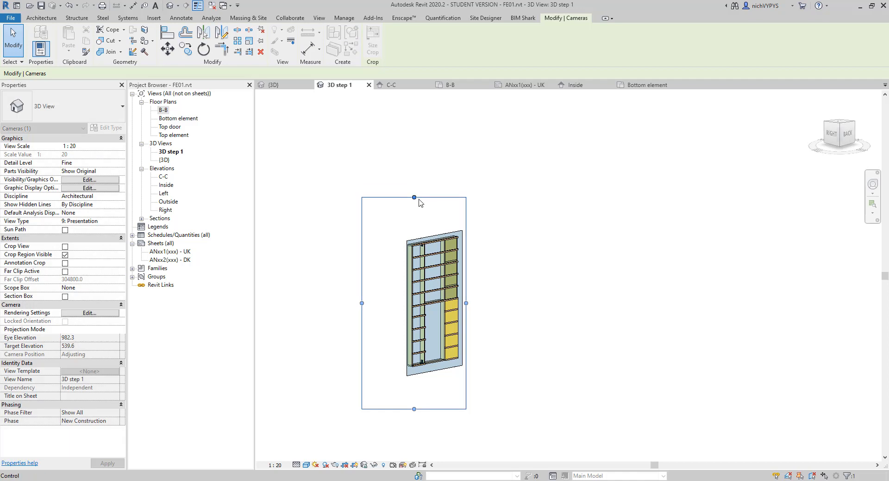
Reorient 3D step 1 to the upper right-back corner view, fit the crop region closely around the element and hide the region.
left_click(840, 127)
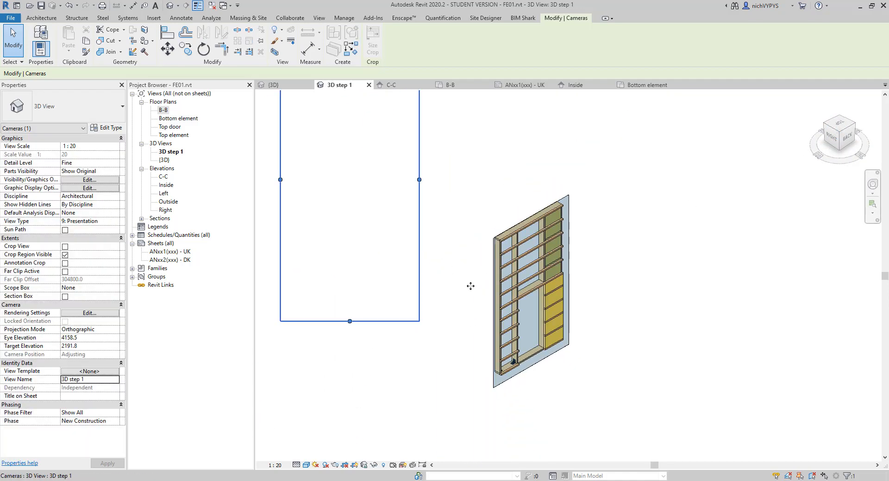
left_click_drag(470, 286, 588, 336)
left_click_drag(506, 110, 511, 193)
left_click_drag(435, 292, 488, 290)
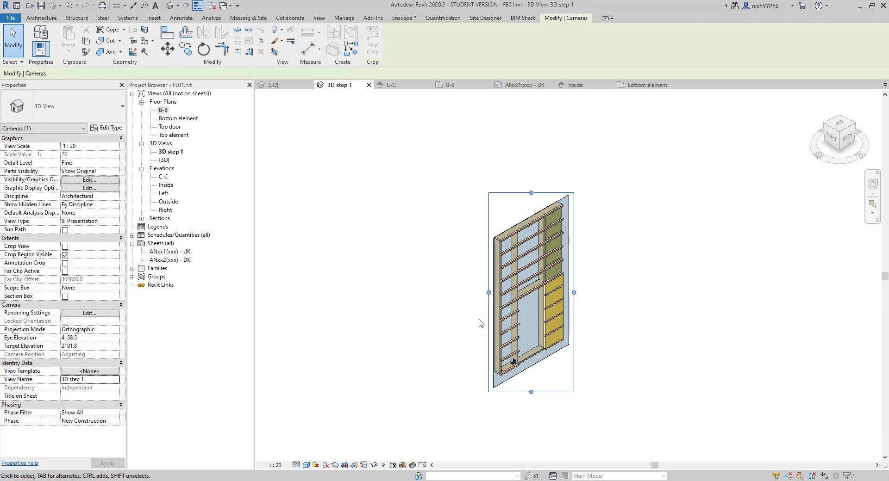
left_click(359, 466)
Turn on cropping and show the crop region in the C-C elevation.
left_click(398, 86)
middle_click_drag(470, 288, 587, 265)
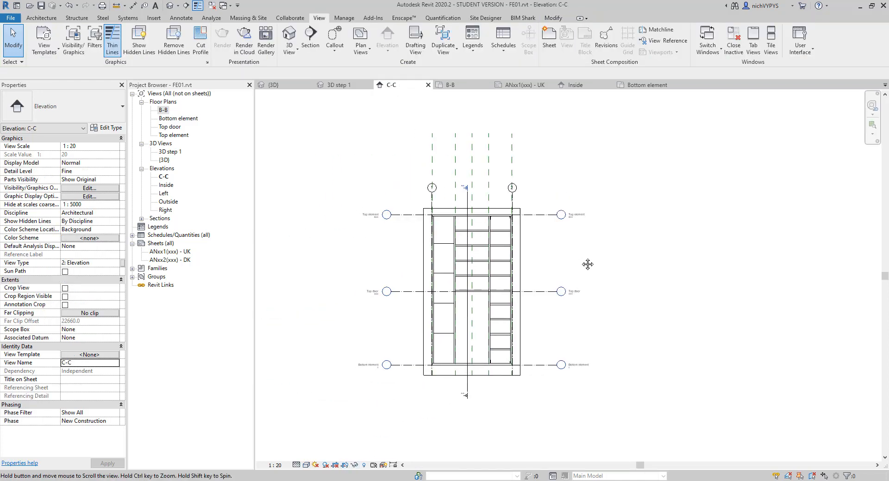
scroll(488, 306, "up", 2)
left_click(335, 465)
left_click(345, 466)
scroll(476, 314, "down", 3)
Tighten all four sides of the C-C crop region around the facade element and hide the region.
left_click(484, 127)
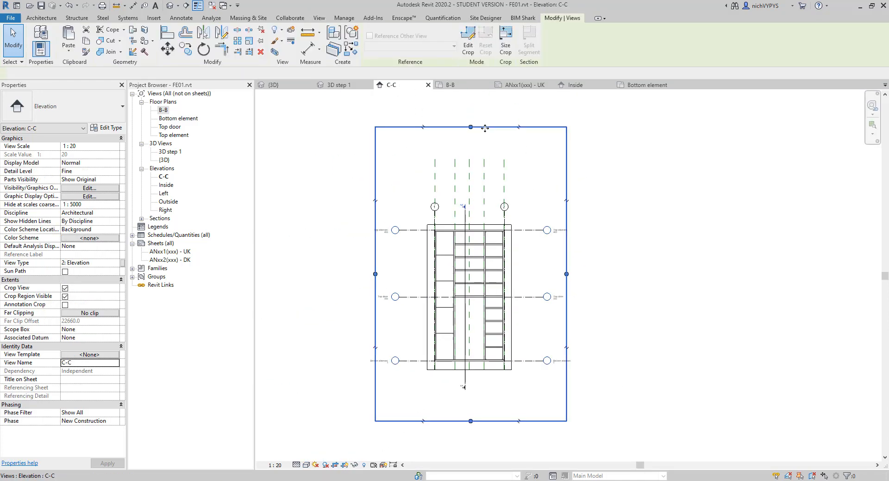
left_click_drag(471, 127, 480, 219)
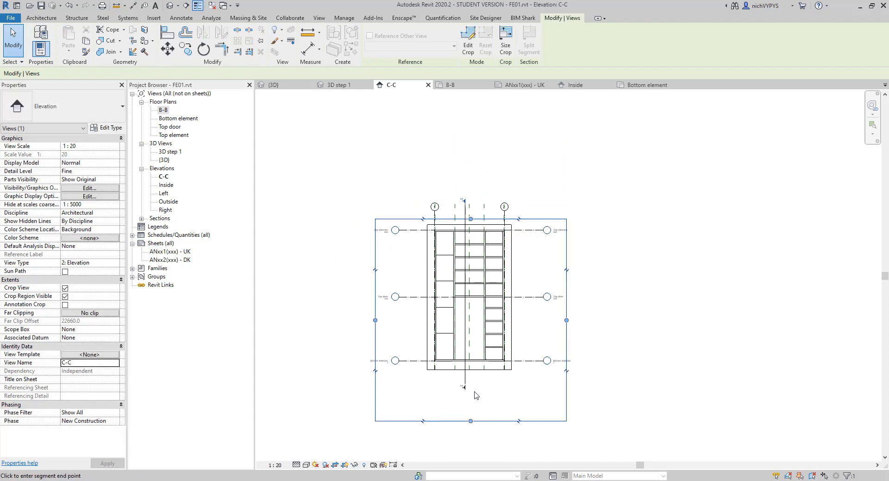
left_click_drag(470, 421, 470, 375)
left_click_drag(566, 297, 515, 297)
left_click_drag(374, 296, 423, 300)
scroll(481, 325, "up", 2)
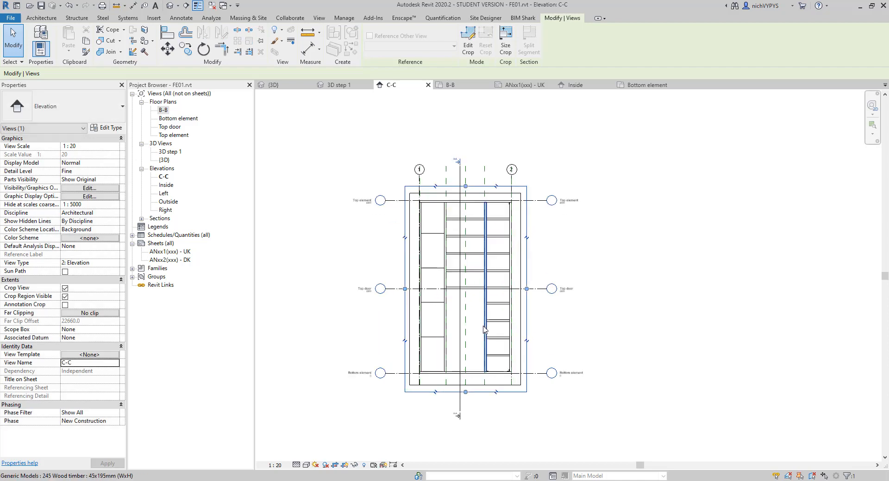
left_click(345, 465)
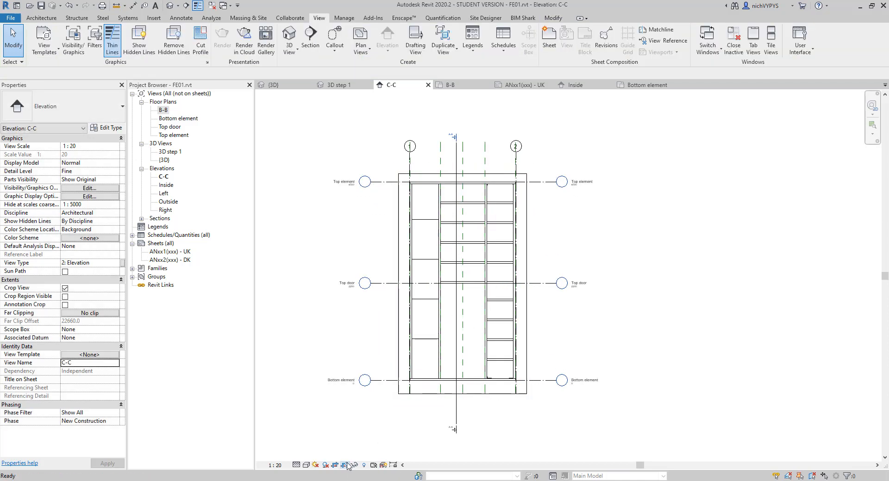
Hide the levels, reference planes and grids categories in the C-C elevation.
left_click(391, 380)
key("v")
key("h")
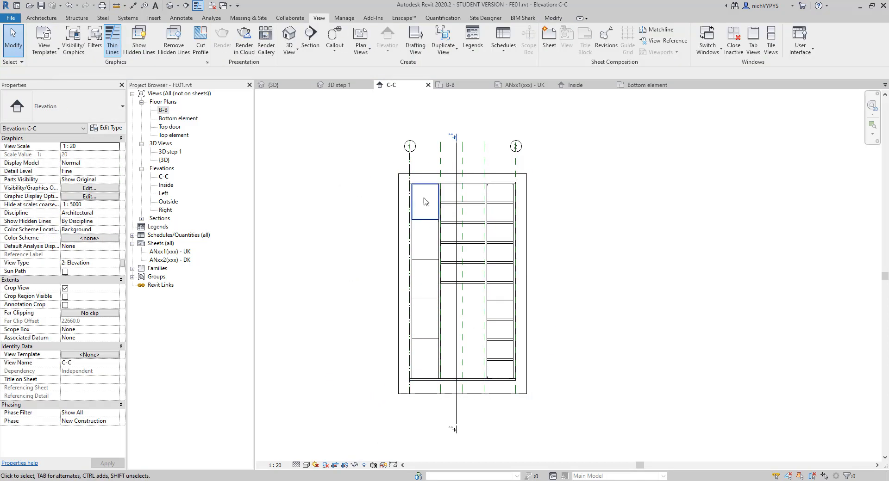
left_click(443, 160)
key("h")
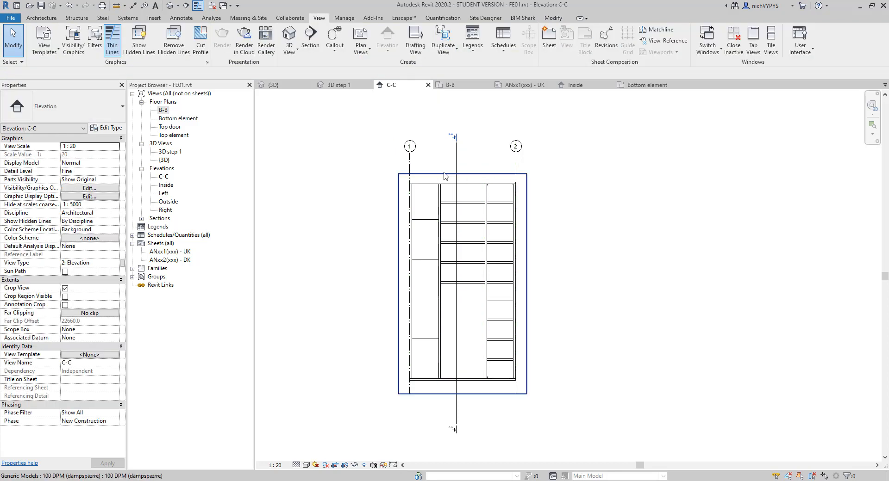
scroll(459, 201, "up", 2)
scroll(460, 202, "down", 1)
left_click(396, 160)
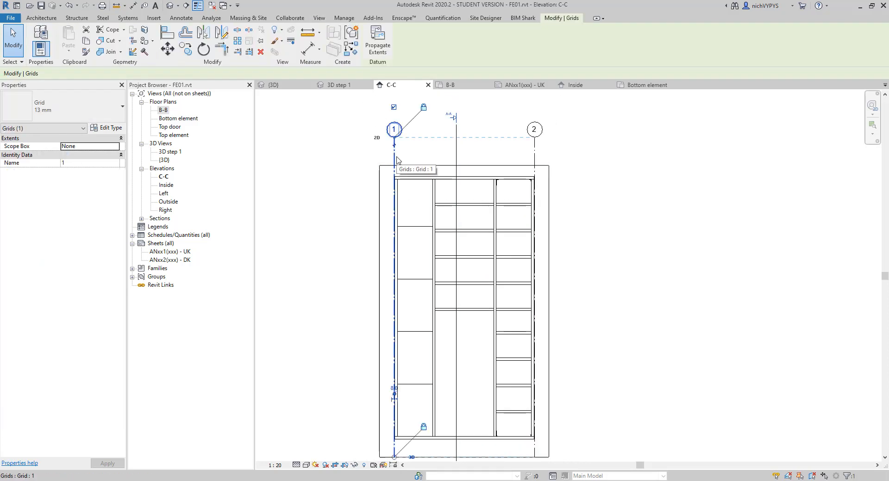
Break the A-A section line in the C-C elevation and shorten it to short end segments above and below the element.
left_click(457, 312)
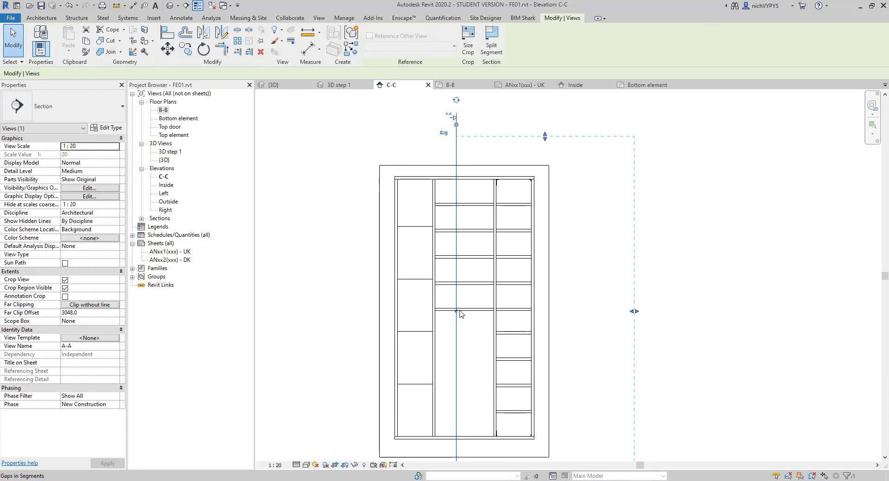
left_click_drag(456, 250, 457, 152)
scroll(455, 392, "down", 1)
middle_click_drag(456, 392, 453, 295)
scroll(454, 295, "down", 1)
left_click_drag(454, 281, 454, 337)
left_click_drag(453, 374, 454, 337)
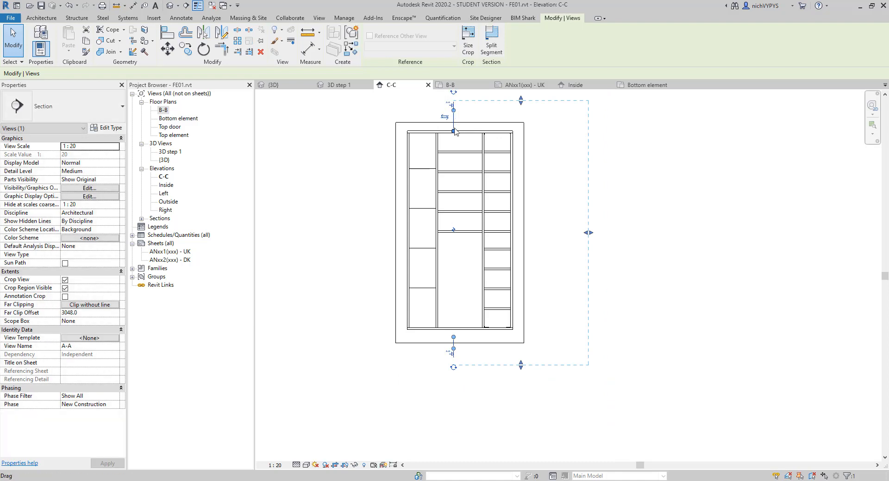
left_click(564, 242)
middle_click_drag(563, 242, 565, 273)
scroll(566, 274, "up", 2)
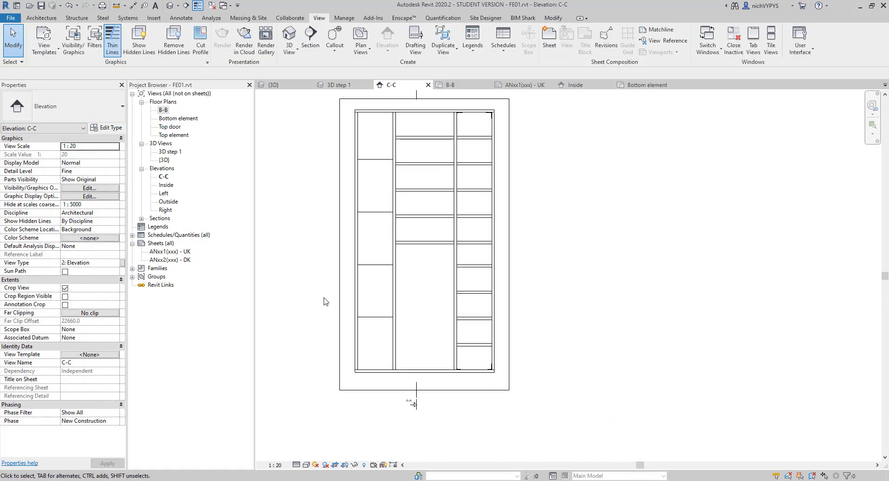
Crop the B-B plan closely around the facade element on all four sides and hide its crop region.
left_click(449, 85)
scroll(436, 167, "down", 2)
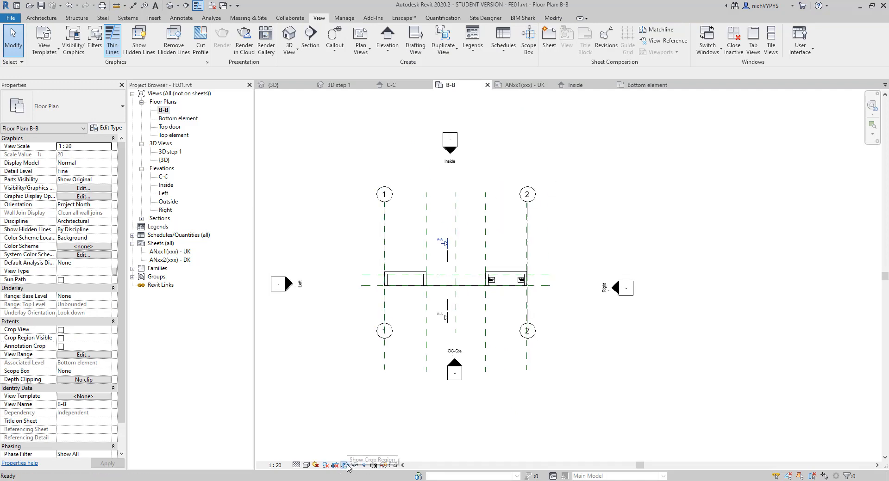
left_click(437, 158)
left_click_drag(445, 158, 446, 256)
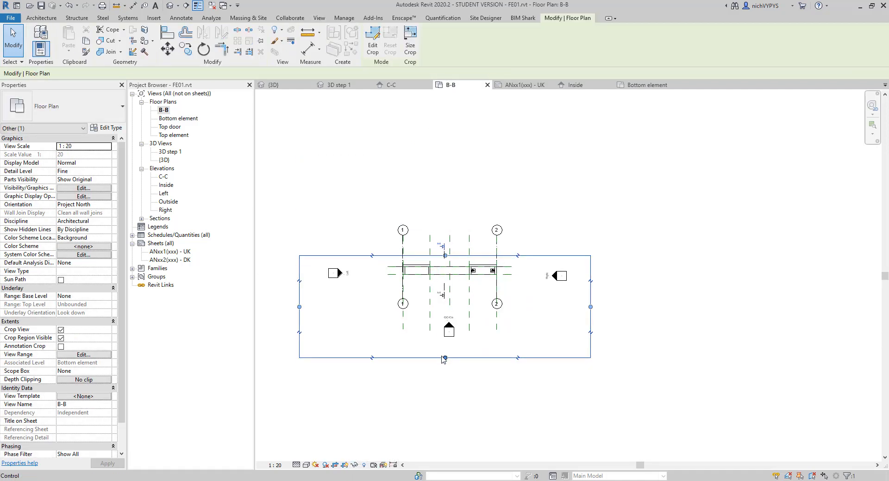
left_click_drag(445, 358, 452, 283)
left_click_drag(299, 269, 395, 269)
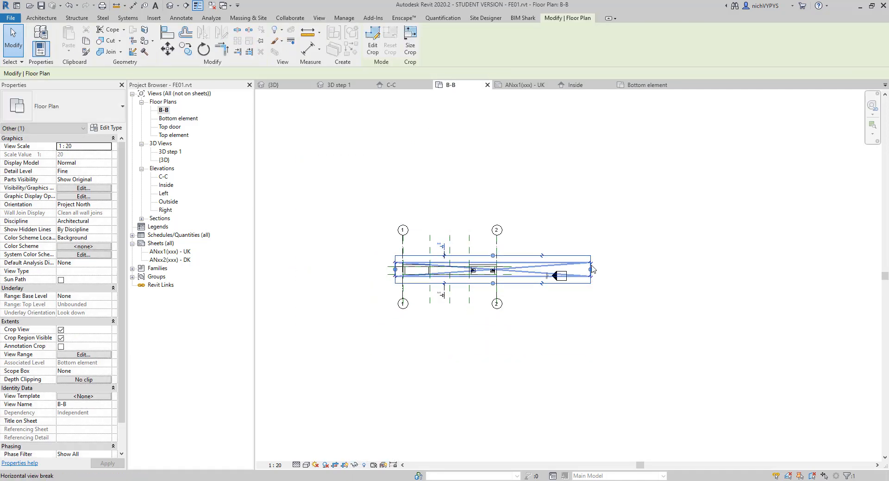
left_click_drag(502, 273, 508, 272)
scroll(456, 266, "up", 4)
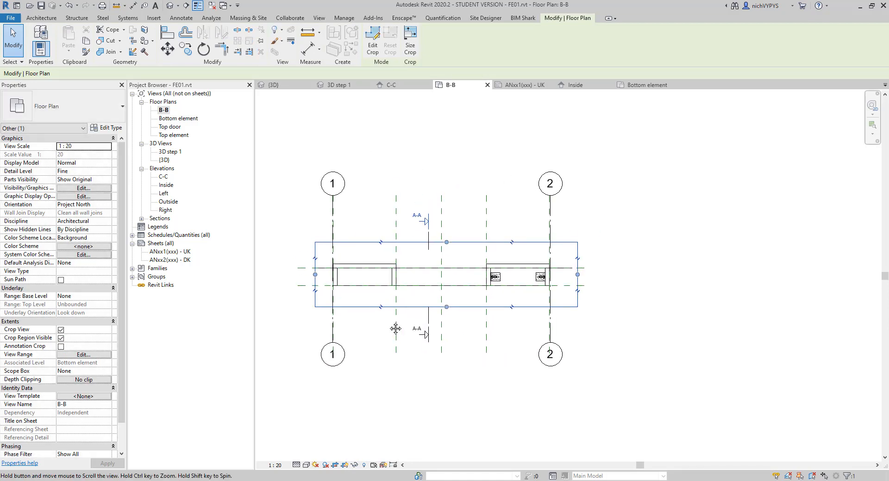
left_click(344, 465)
Hide the reference planes and grids categories in the B-B plan.
left_click(396, 342)
key("v")
key("h")
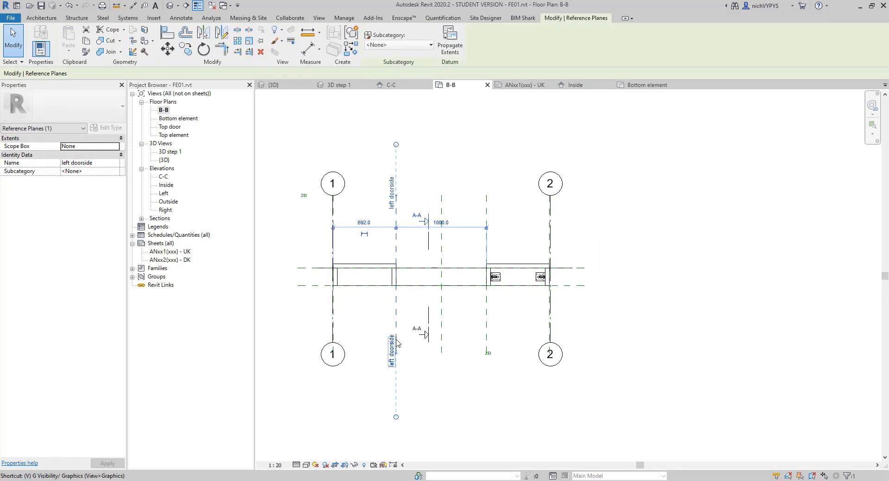
left_click(333, 236)
key("v")
key("h")
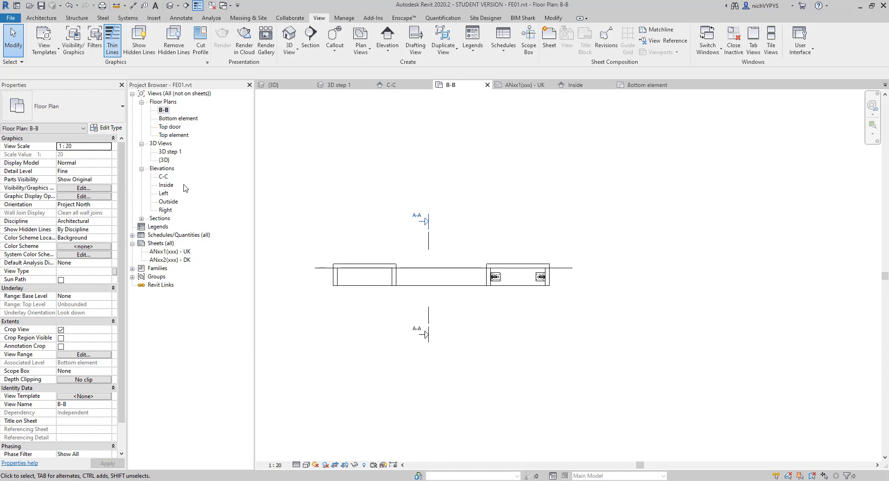
Open section A-A and raise the lower edge of its crop region closer to the bottom of the element.
left_click(142, 219)
double_click(163, 227)
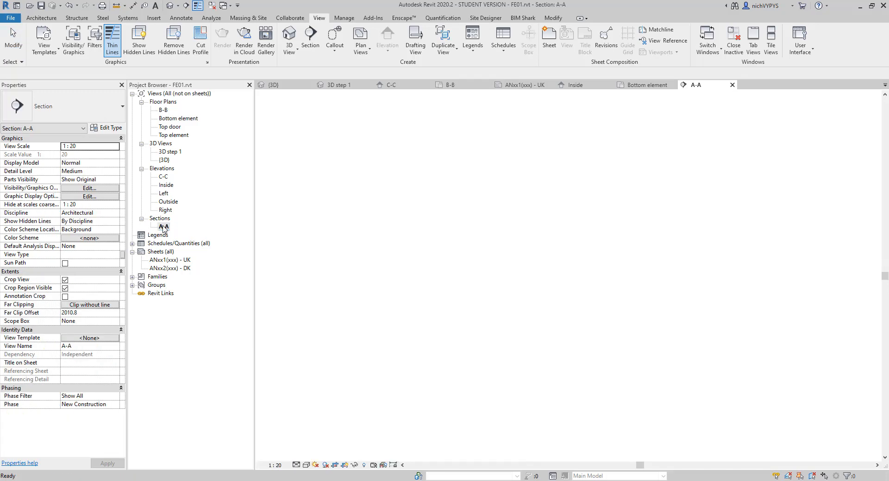
scroll(532, 278, "up", 2)
left_click(537, 290)
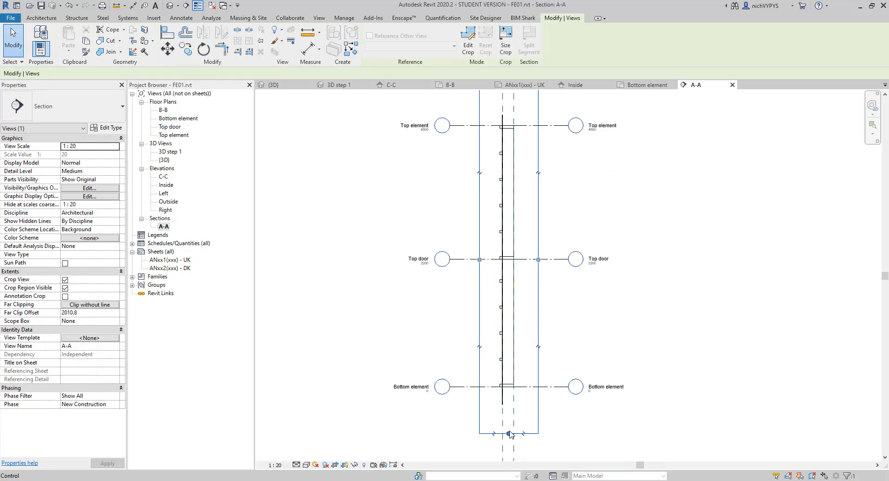
left_click_drag(508, 434, 508, 412)
Hide the levels and reference planes categories and the crop region in section A-A.
left_click(553, 388)
key("v")
key("h")
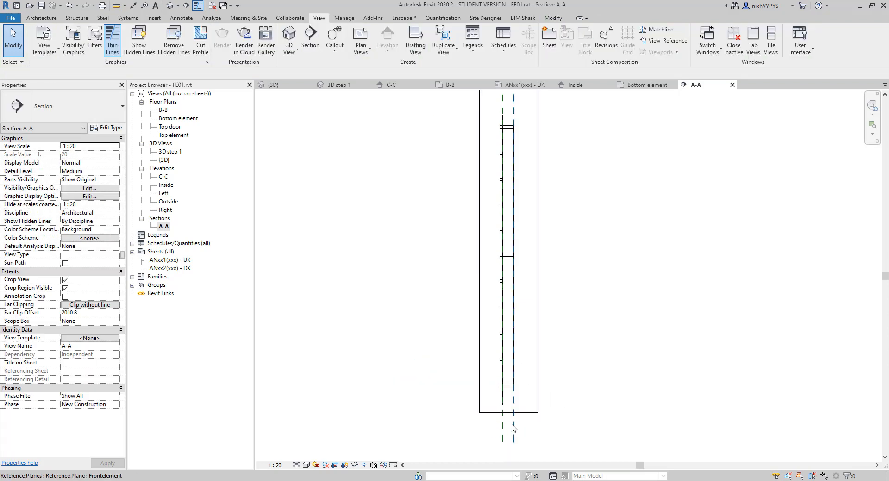
left_click(513, 433)
key("v")
key("h")
left_click(344, 465)
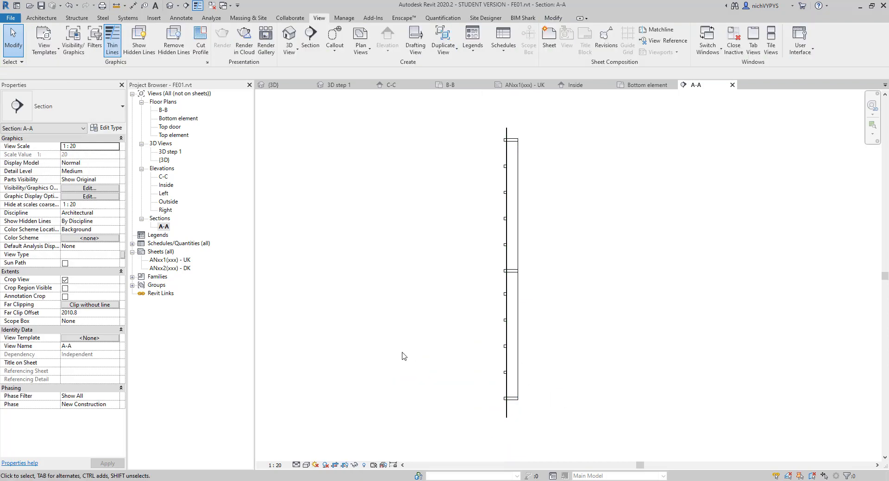
Open sheet ANxx1(xxx) - UK and place the C-C elevation near the middle of it.
double_click(172, 260)
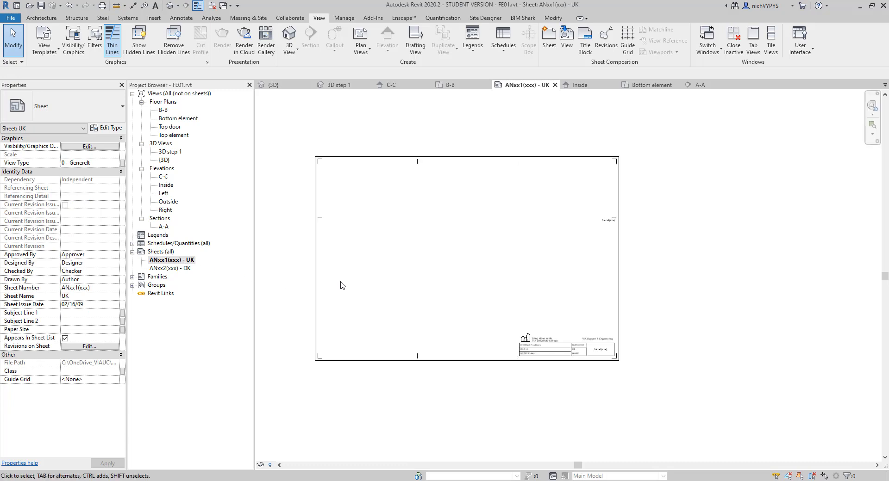
scroll(439, 294, "up", 2)
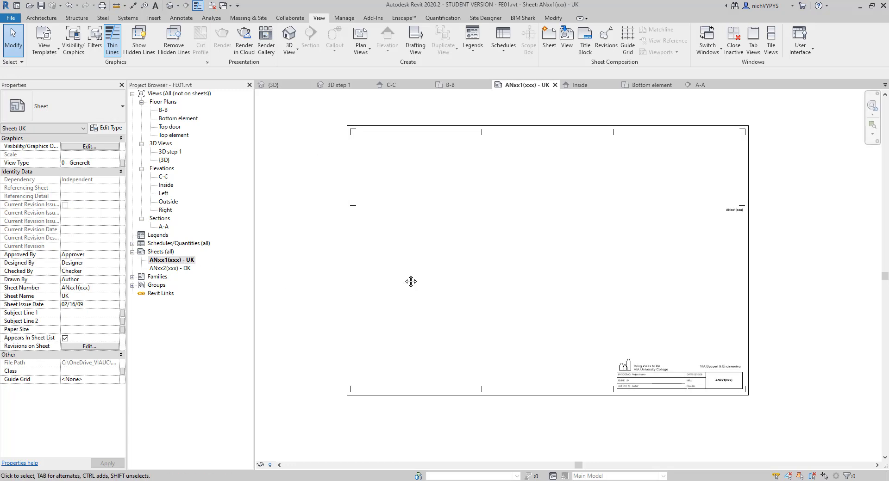
left_click(163, 177)
left_click_drag(411, 237, 500, 267)
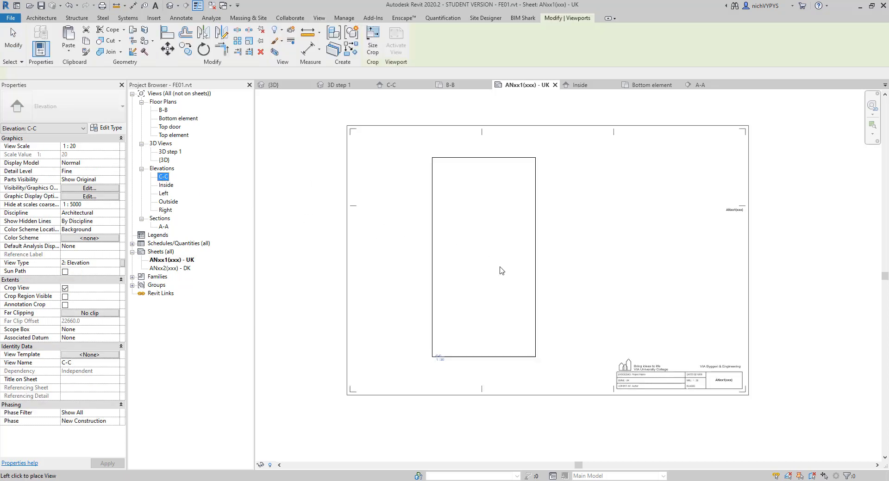
left_click(547, 242)
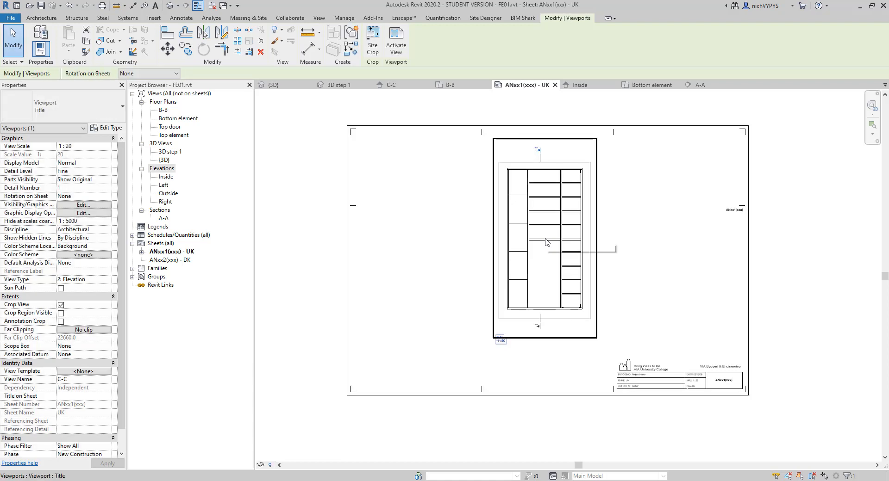
Move the C-C view title up beneath the lower edge of the elevation and align it with the element.
left_click(506, 340)
scroll(508, 339, "up", 2)
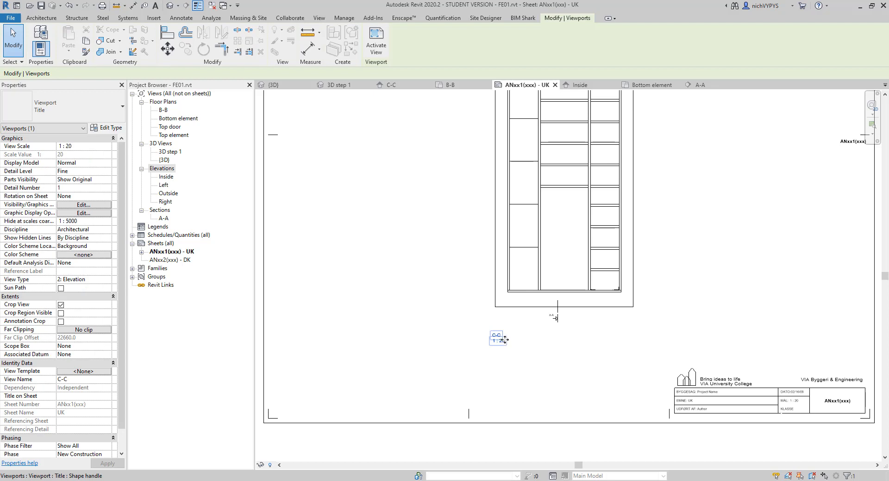
left_click_drag(505, 339, 520, 335)
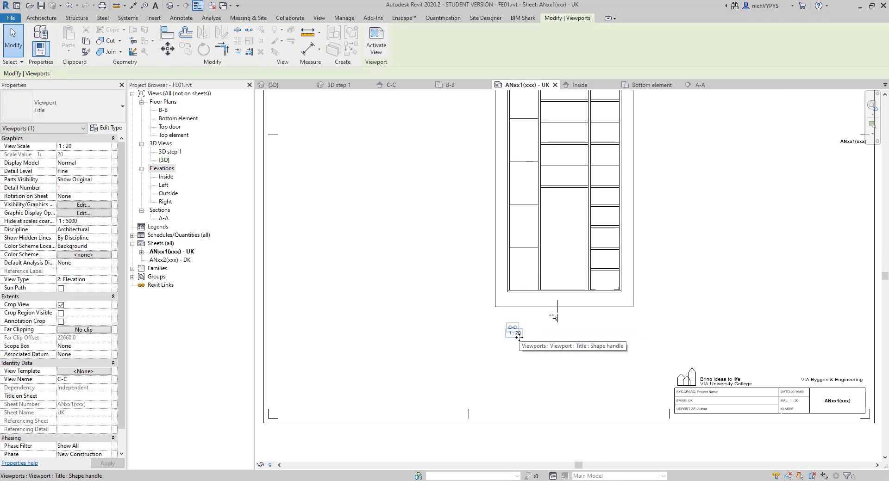
scroll(422, 346, "down", 3)
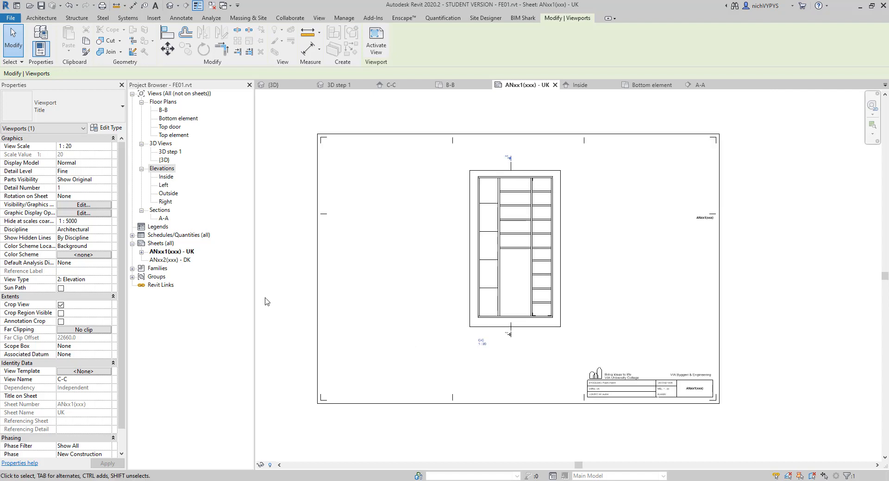
Place section A-A on the sheet to the left of the C-C elevation, aligned with it, and shift it slightly closer.
left_click(163, 218)
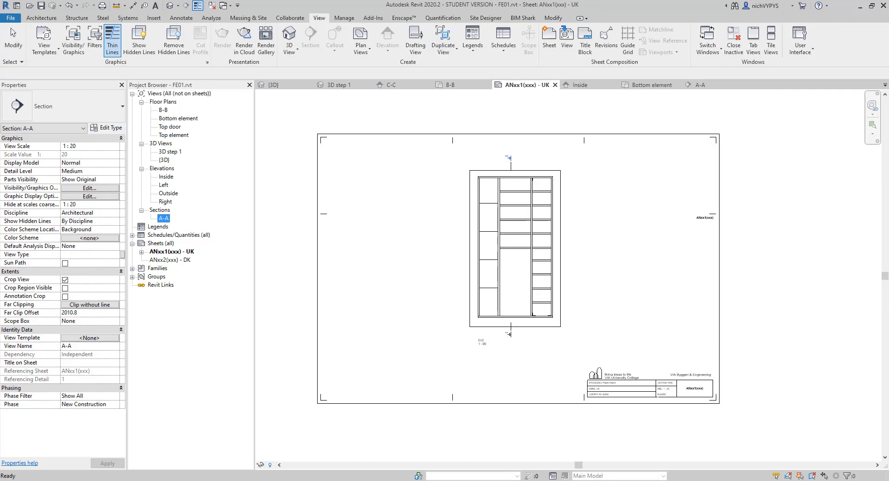
left_click_drag(366, 273, 420, 265)
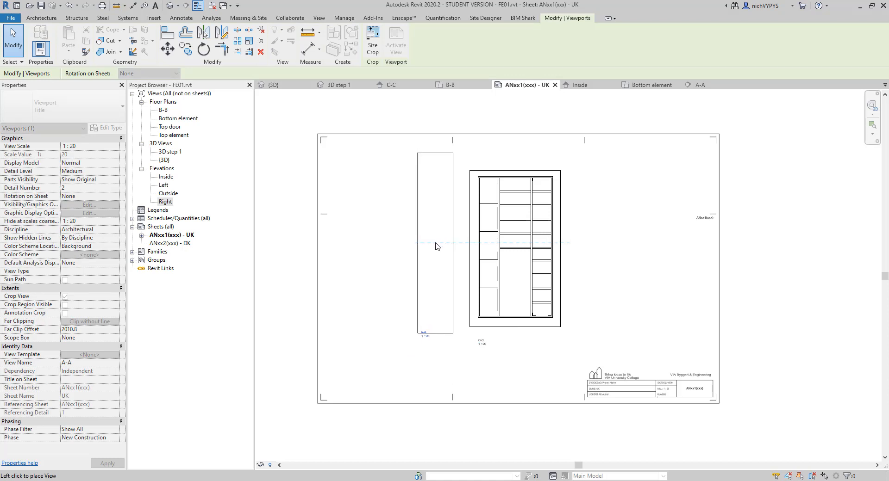
left_click(432, 245)
scroll(518, 250, "up", 3)
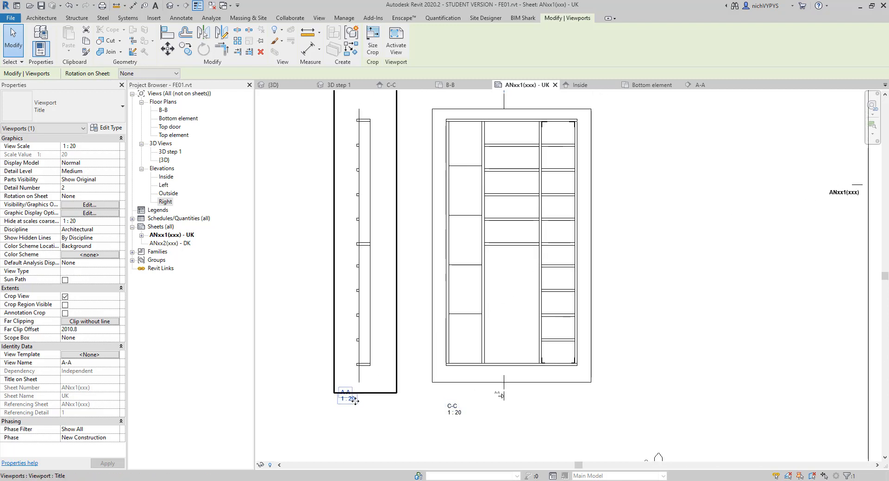
left_click_drag(362, 401, 370, 401)
left_click(384, 422)
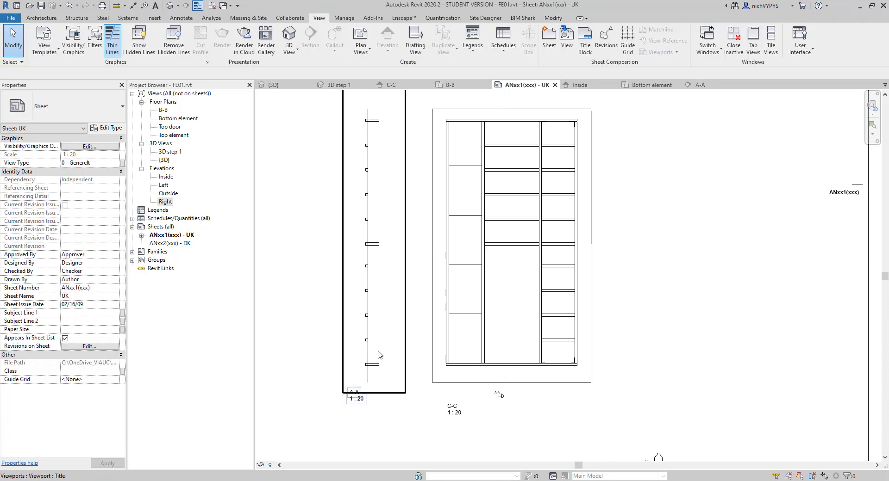
Move the A-A view title directly beneath the section, lined up with its drawing.
left_click(353, 395)
left_click(355, 393)
key("Return")
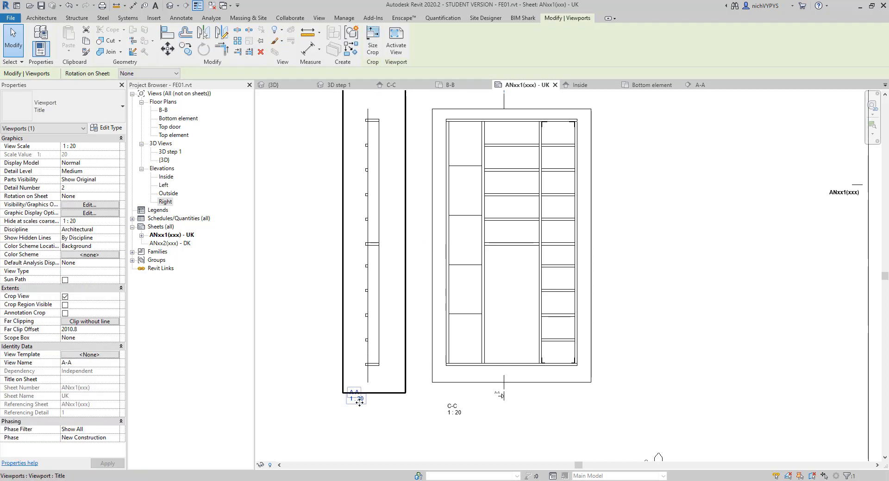
key("Escape")
left_click(353, 398)
left_click_drag(353, 399, 368, 405)
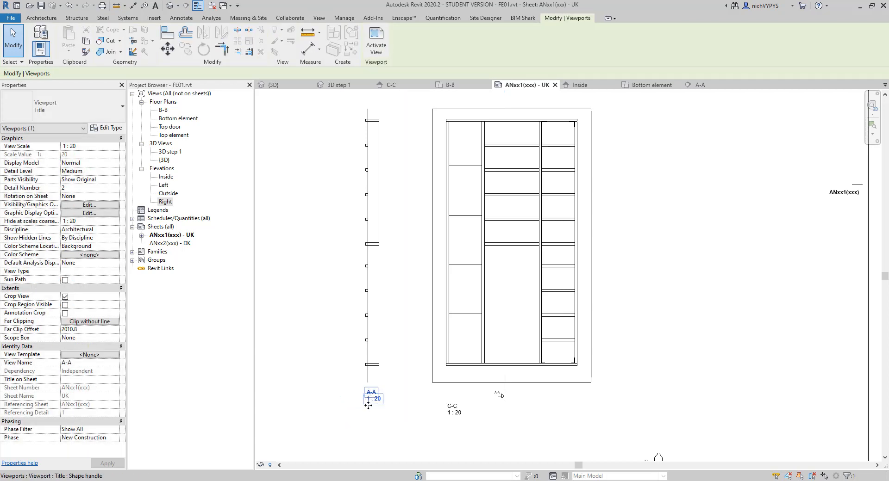
left_click(314, 388)
scroll(314, 390, "down", 1)
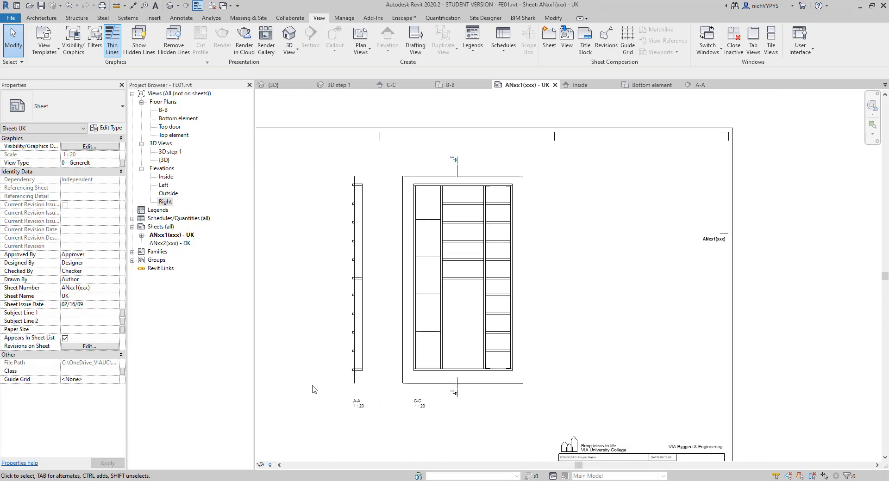
Place the B-B floor plan on the sheet directly below the C-C elevation.
left_click(163, 109)
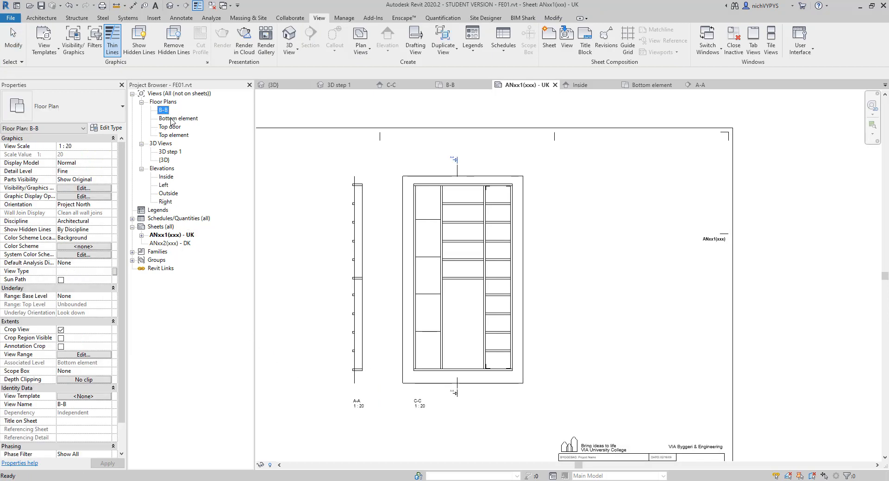
left_click_drag(484, 430, 482, 429)
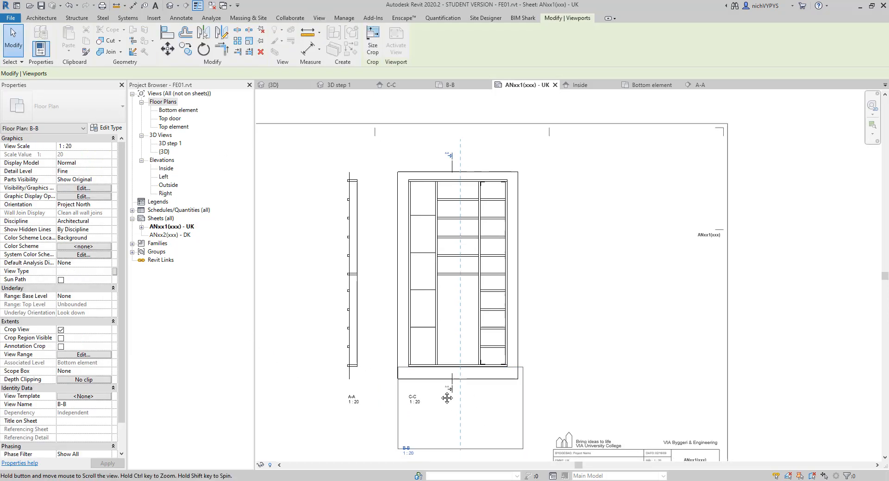
scroll(444, 403, "down", 2)
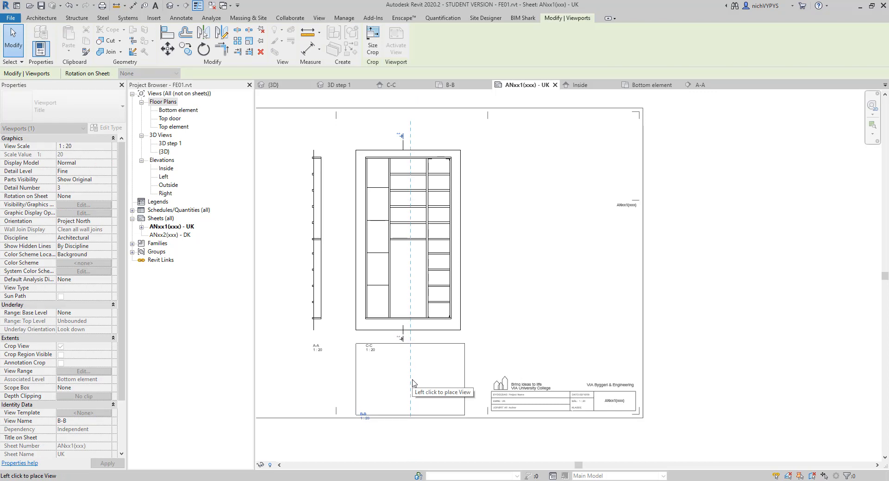
left_click(409, 386)
Move the B-B view title up close beneath the plan, lined up with the C-C title.
scroll(412, 407, "up", 2)
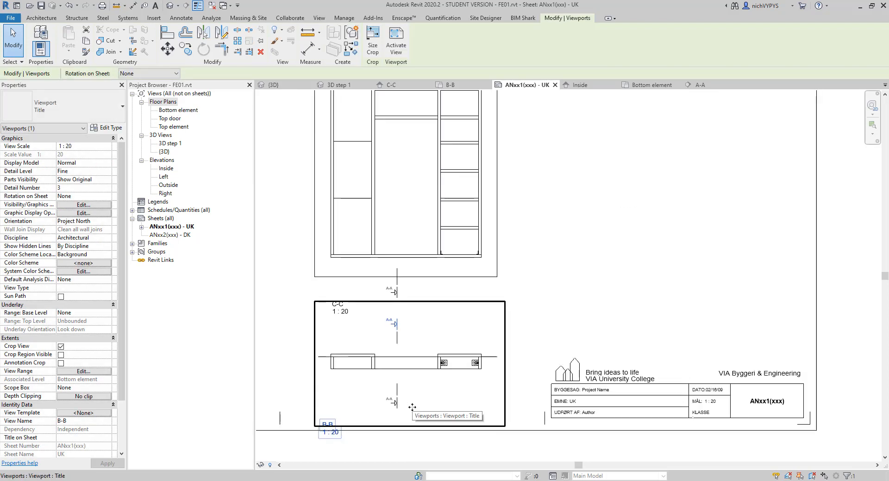
left_click(343, 455)
left_click(333, 435)
left_click_drag(333, 435, 342, 416)
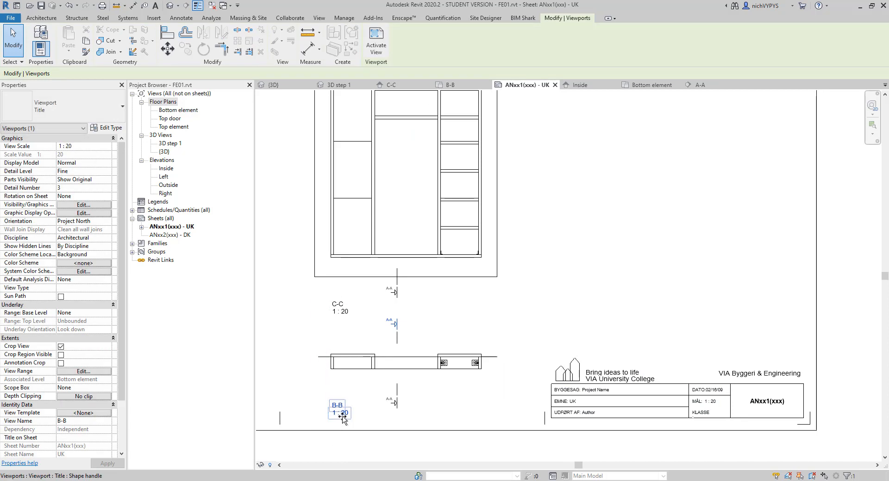
scroll(452, 356, "down", 5)
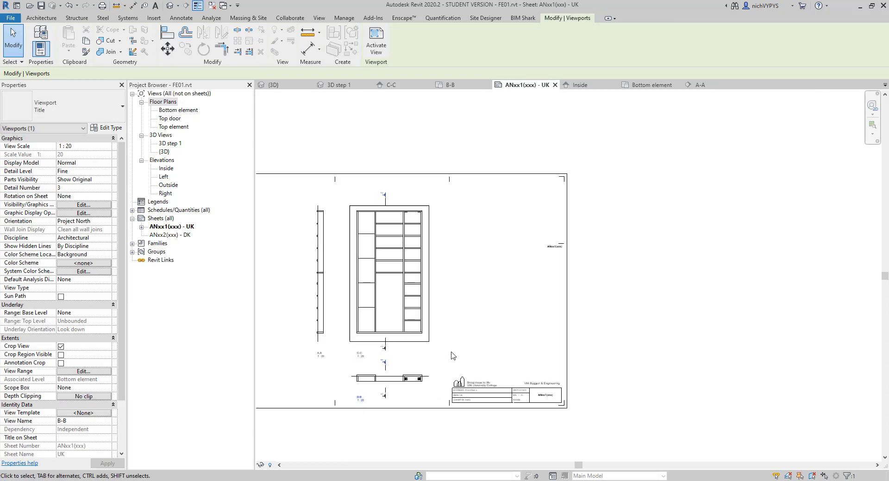
Place the 3D step 1 view on the sheet to the right of the C-C elevation, above the title block.
left_click(178, 146)
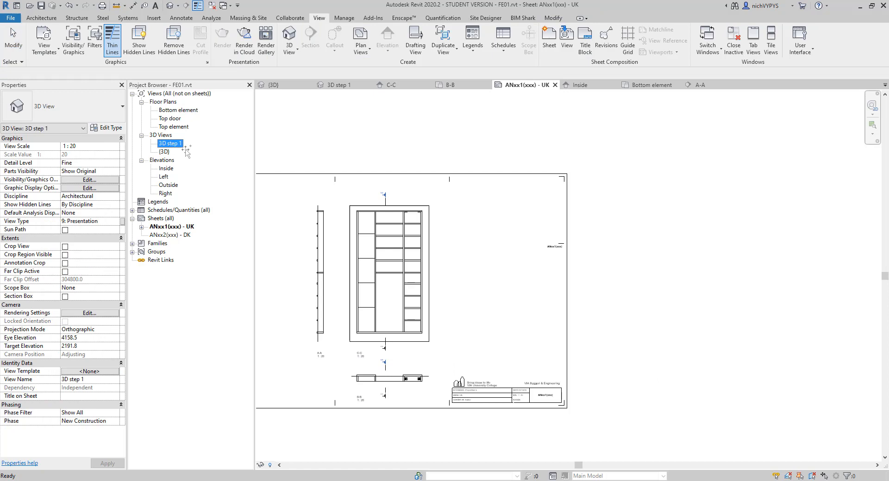
left_click_drag(479, 264, 498, 273)
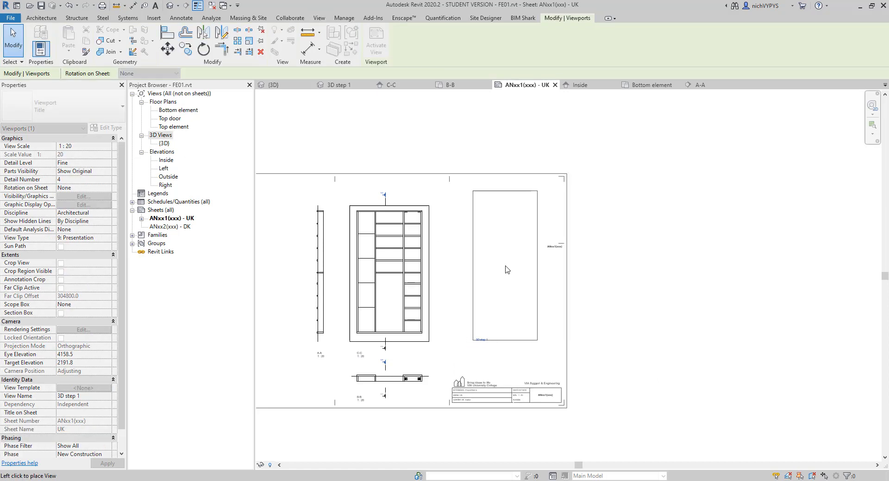
left_click(510, 265)
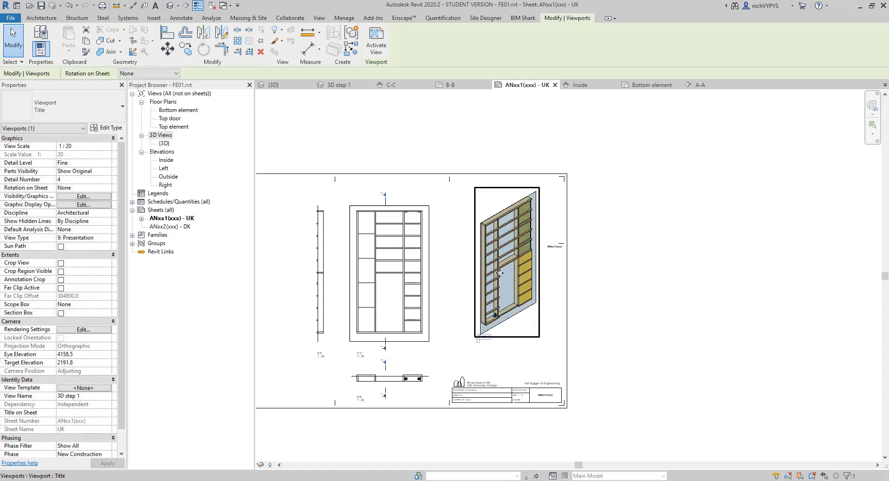
left_click(577, 271)
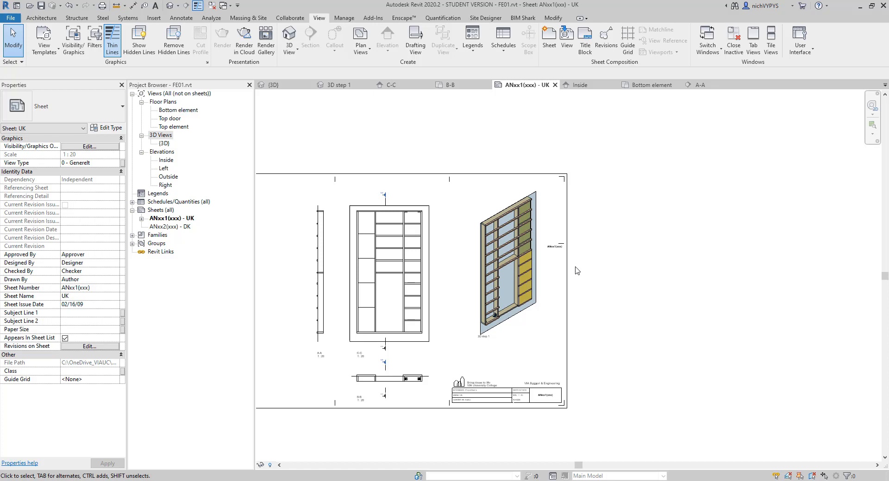
Place the 45x195mm timber schedule on the sheet between the 3D view and the title block.
left_click(132, 203)
left_click(172, 210)
left_click_drag(382, 311, 500, 354)
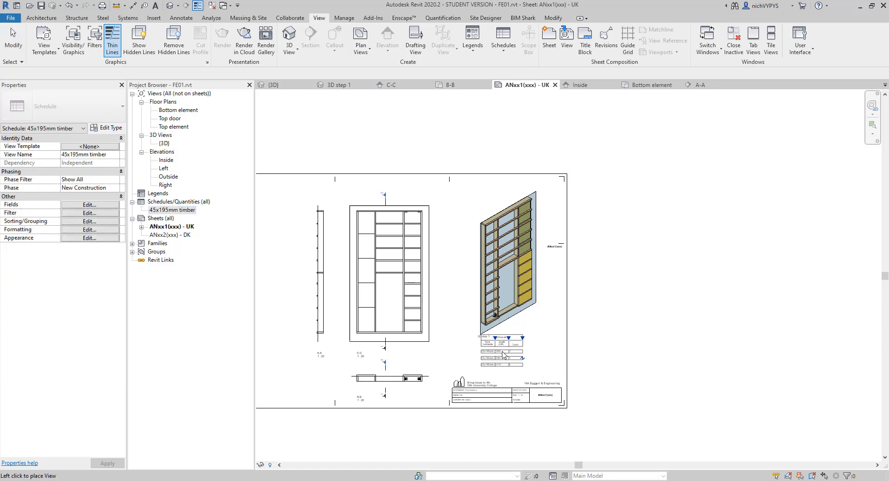
left_click(475, 365)
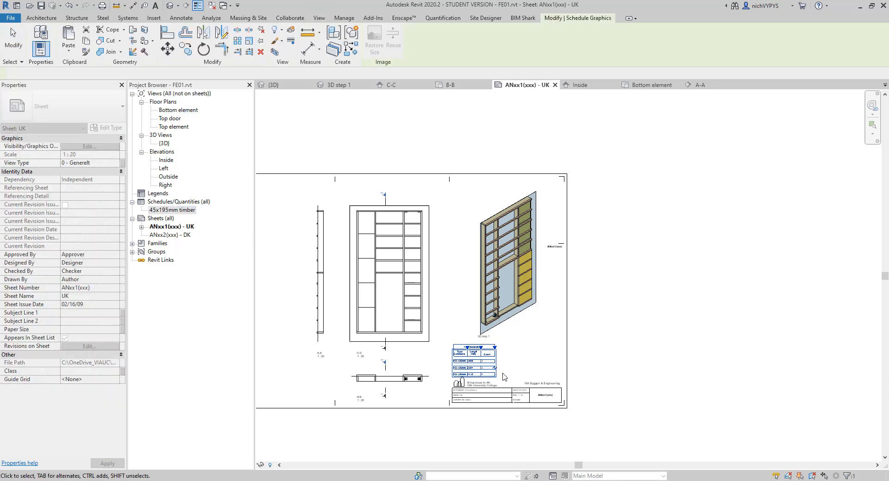
Widen the Type Comments and Length (VIA) columns of the timber schedule so their headings fit on one line.
scroll(503, 372, "up", 3)
left_click_drag(468, 352, 475, 353)
left_click_drag(424, 313, 478, 310)
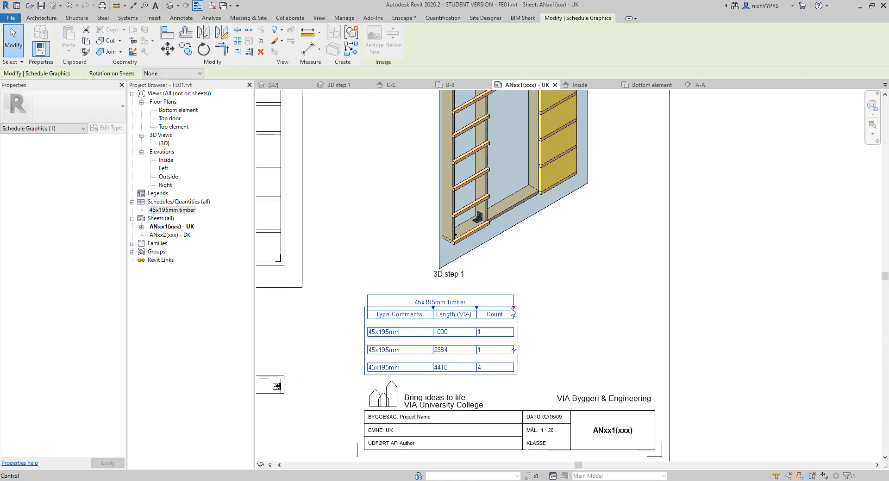
left_click(556, 310)
middle_click_drag(574, 311, 626, 312)
scroll(718, 338, "down", 5)
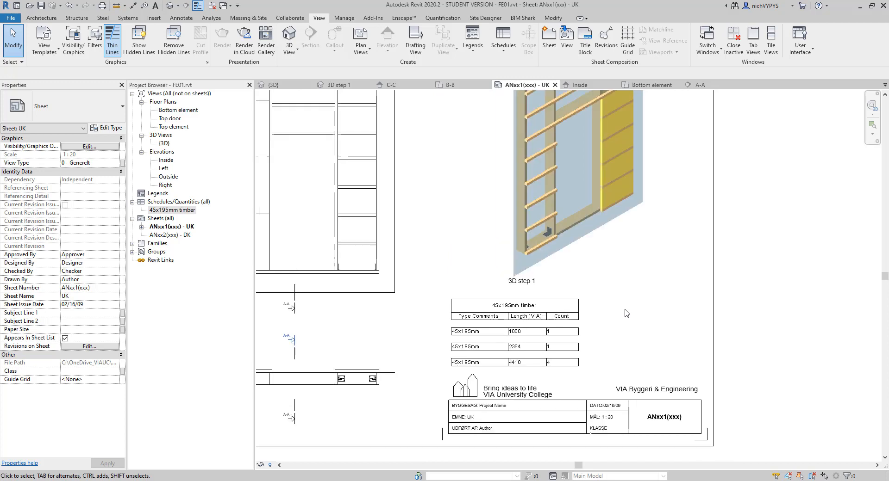
scroll(724, 352, "down", 1)
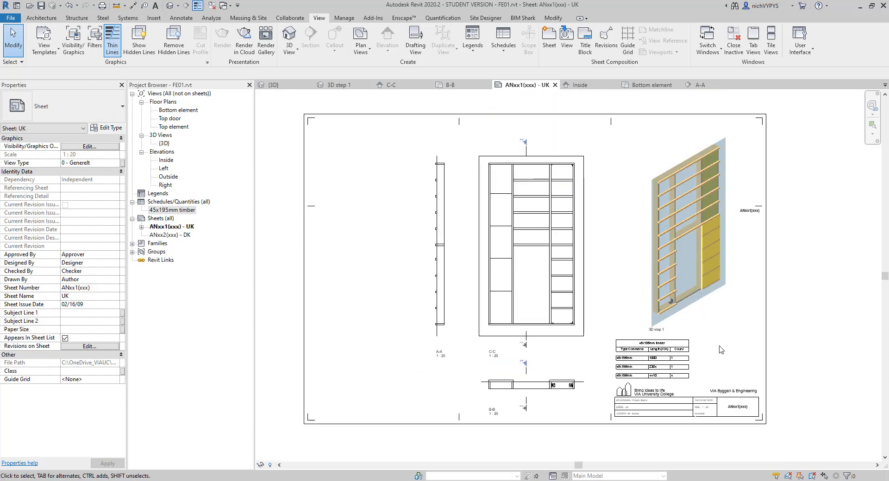
scroll(694, 335, "down", 1)
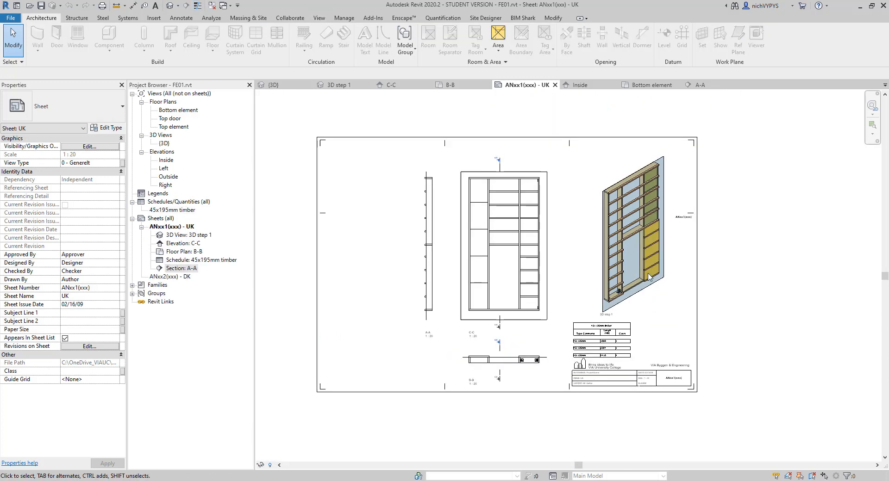
scroll(642, 339, "up", 3)
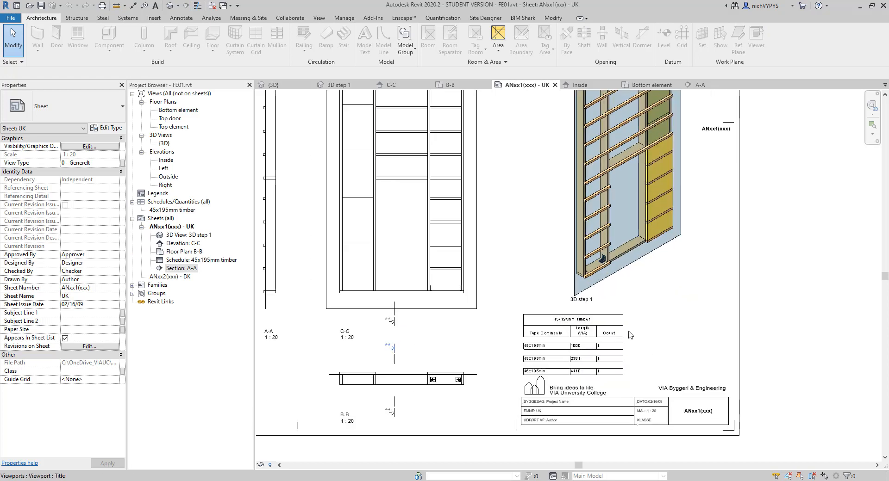
scroll(637, 334, "down", 1)
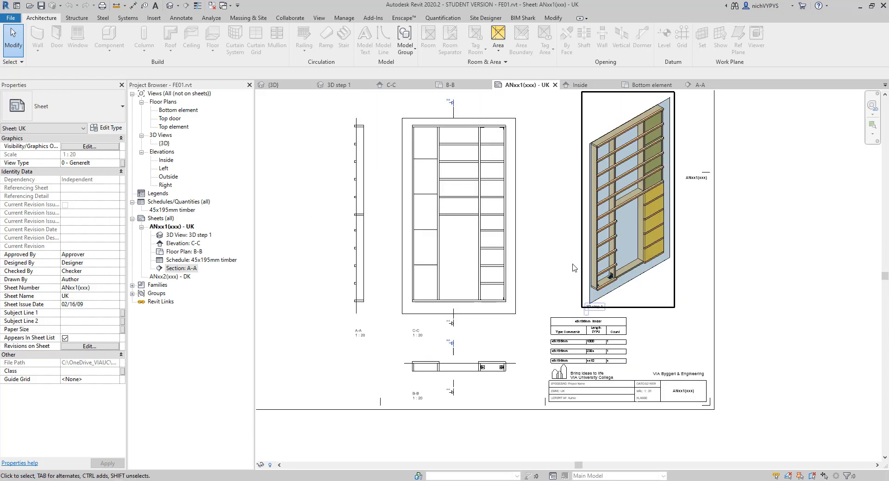
Close the sheet and all other views so that only the {3D} and 3D step 1 views are open.
left_click(211, 6)
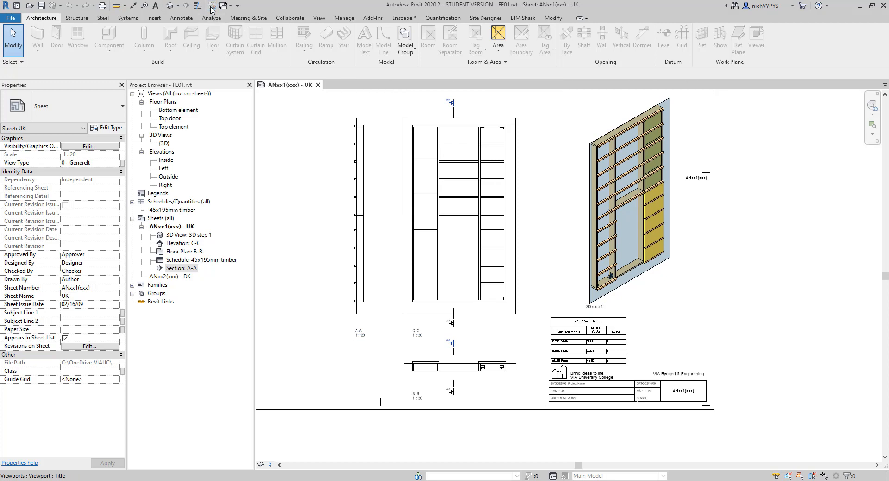
double_click(166, 144)
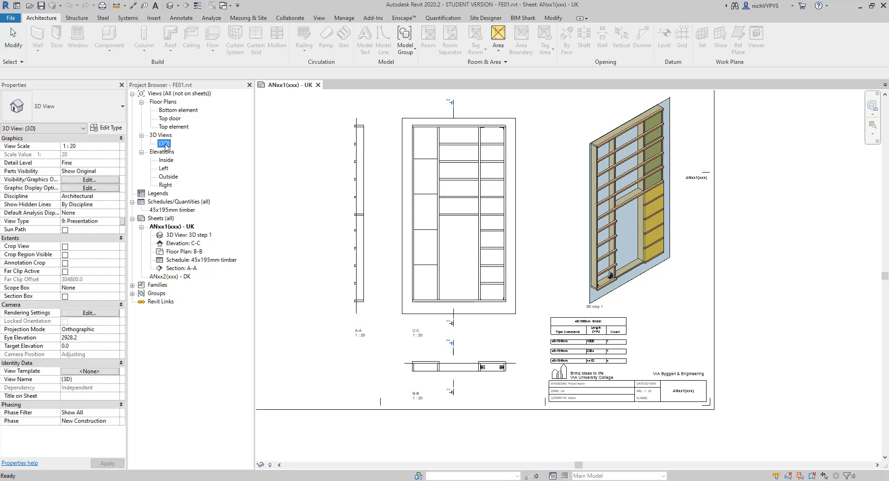
double_click(191, 236)
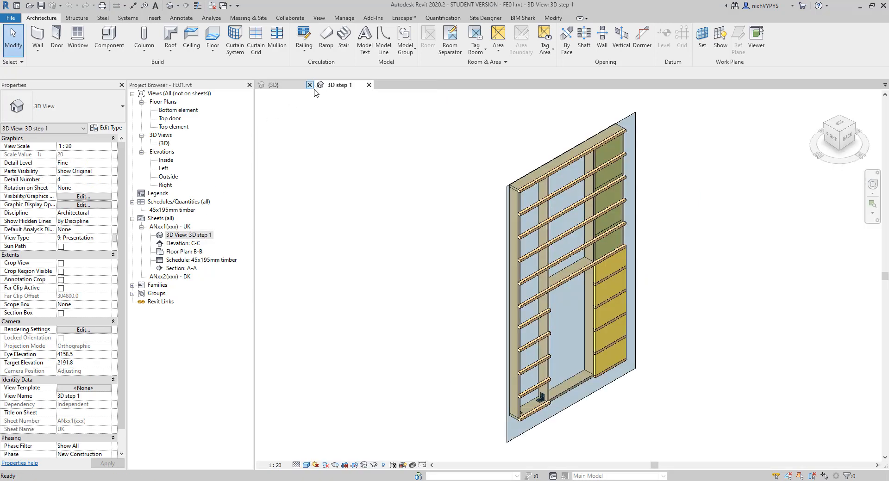
left_click(314, 85)
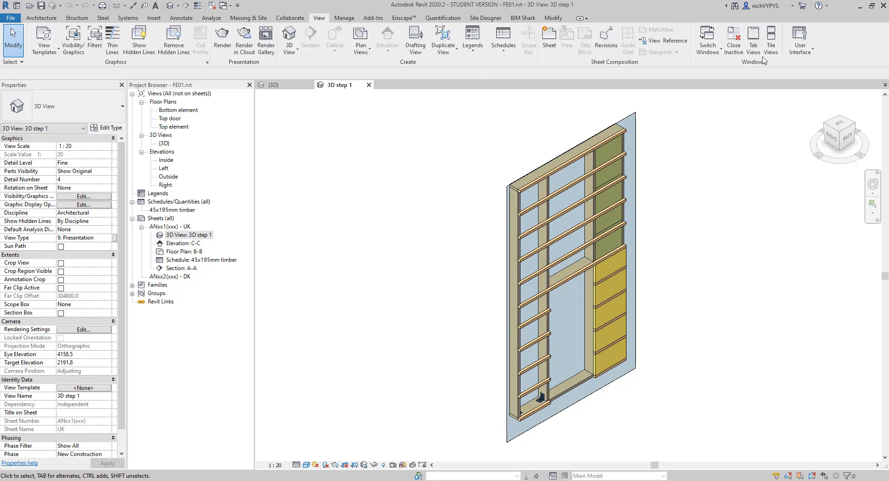
Tile the 3D step 1 and {3D} views side by side and frame the whole element in each.
left_click(770, 45)
middle_click_drag(467, 272, 343, 294)
left_click(711, 286)
scroll(649, 287, "down", 3)
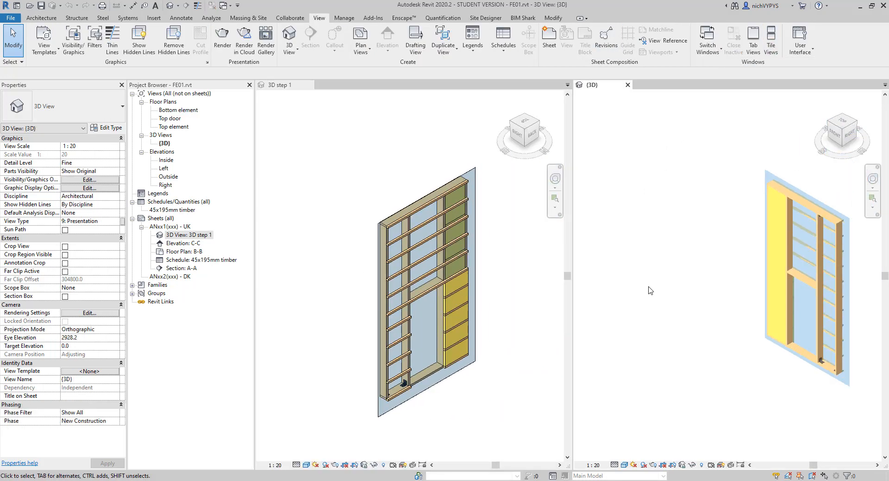
scroll(747, 292, "up", 4)
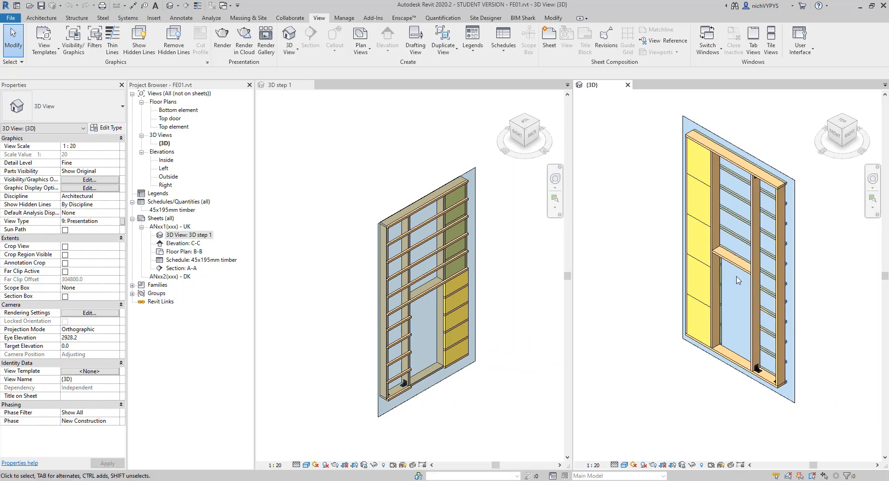
scroll(738, 280, "down", 2)
left_click(511, 276)
middle_click_drag(511, 275, 509, 271)
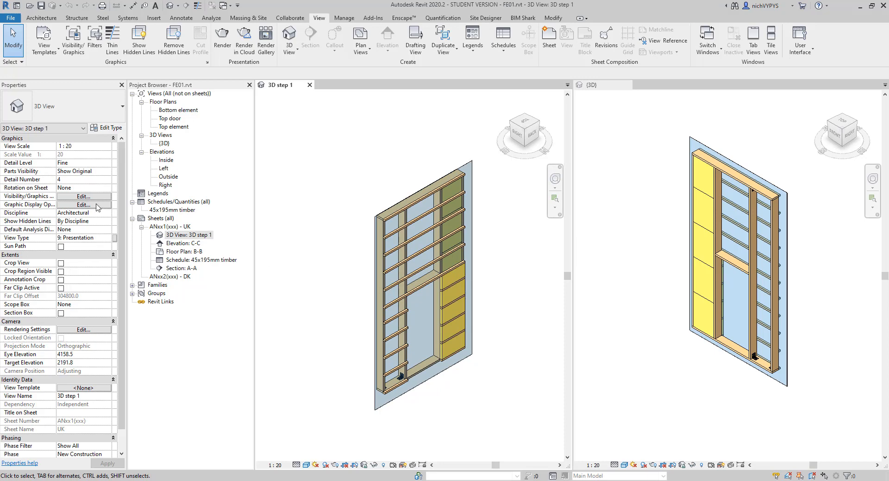
Create a rule-based filter named Step1 from the visibility/graphic overrides of the 3D step 1 view.
left_click(83, 197)
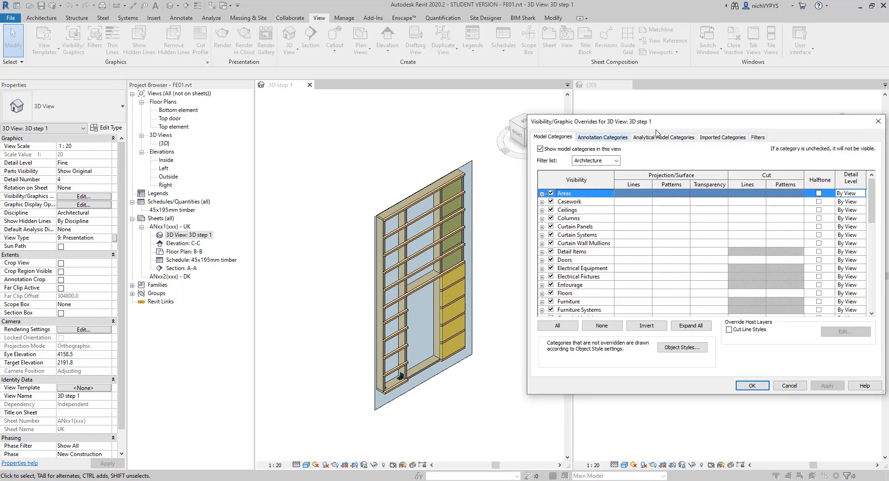
left_click_drag(668, 124, 653, 125)
left_click(724, 138)
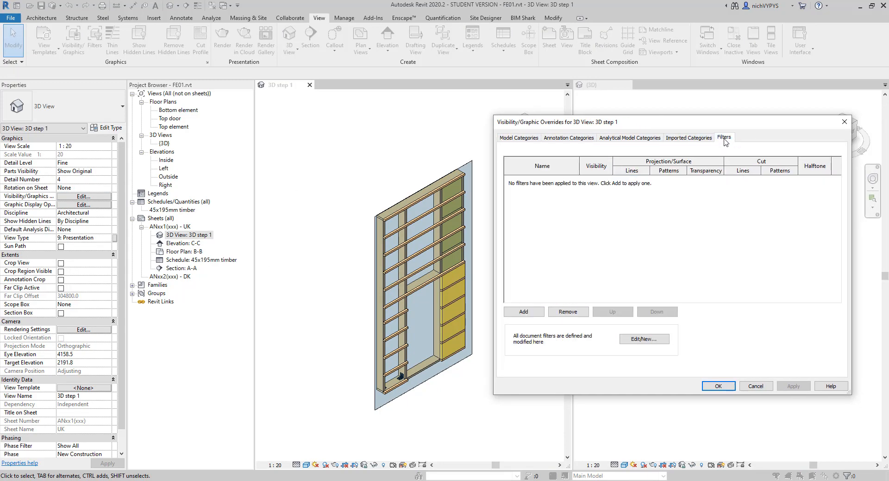
left_click(638, 340)
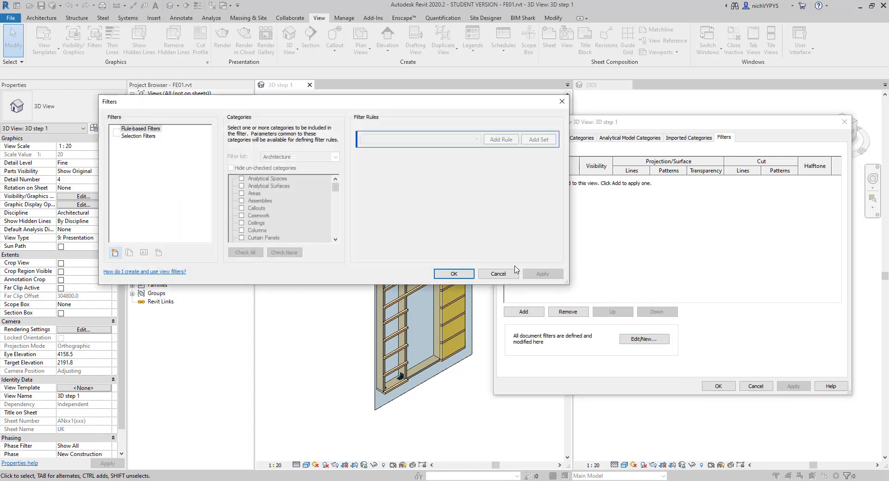
left_click(115, 253)
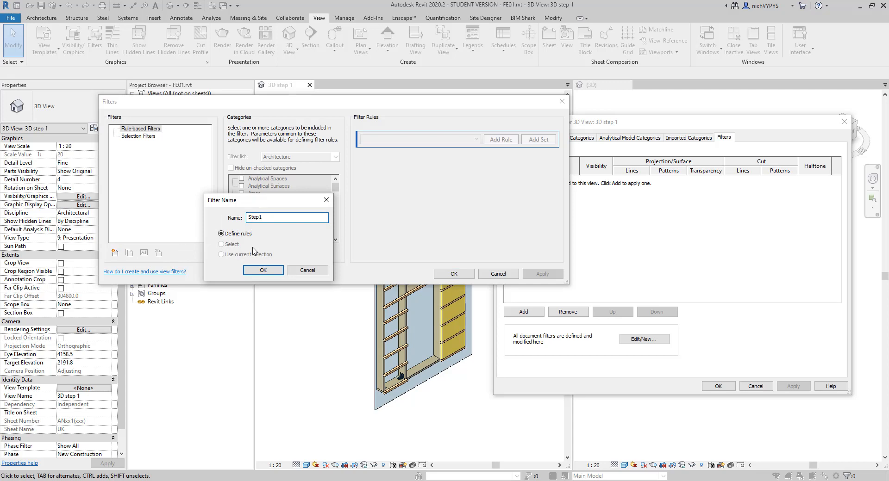
type("Step1")
left_click(263, 270)
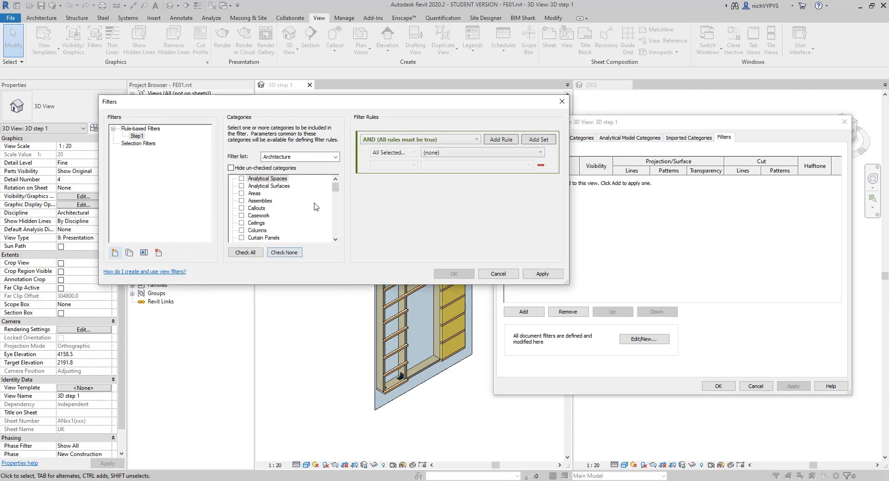
Limit the Step1 filter to the Generic Models category and base its rule on the Comments parameter.
left_click_drag(337, 190, 336, 205)
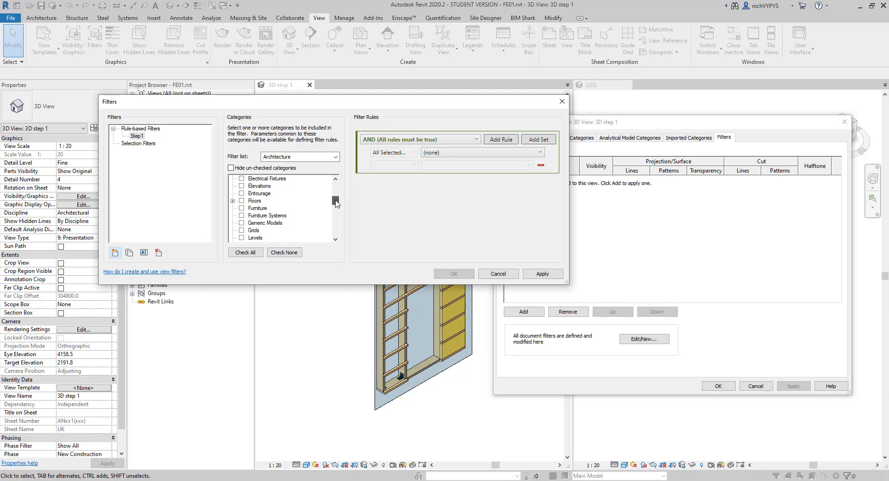
left_click(241, 224)
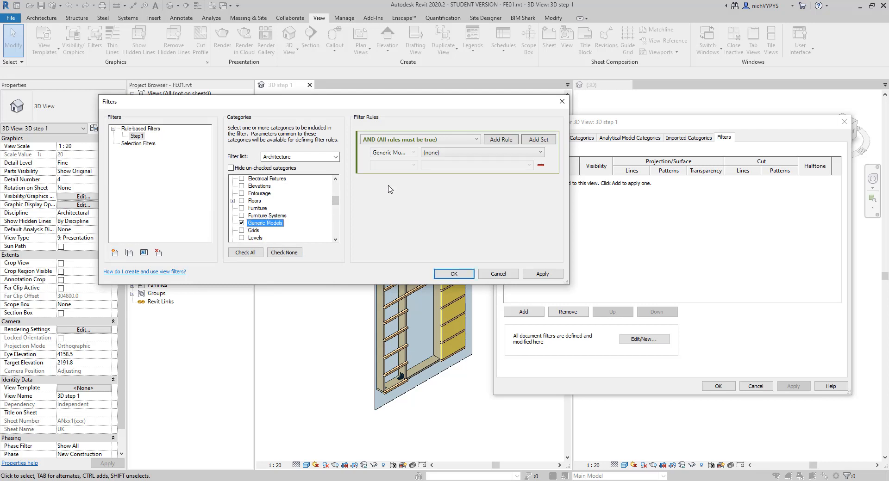
left_click(414, 154)
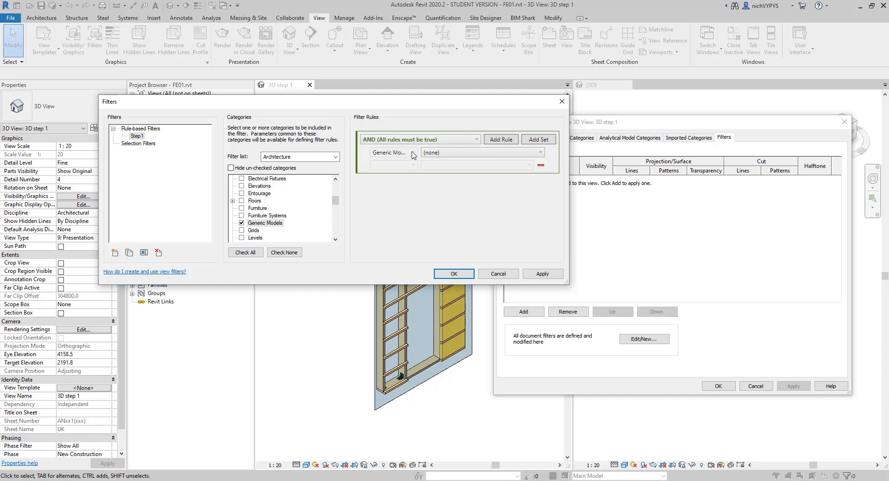
left_click(445, 140)
left_click(454, 141)
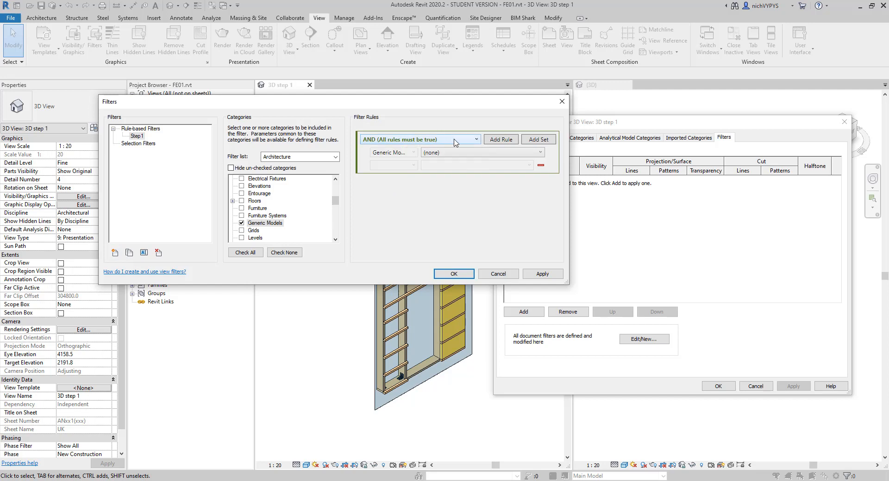
left_click(427, 153)
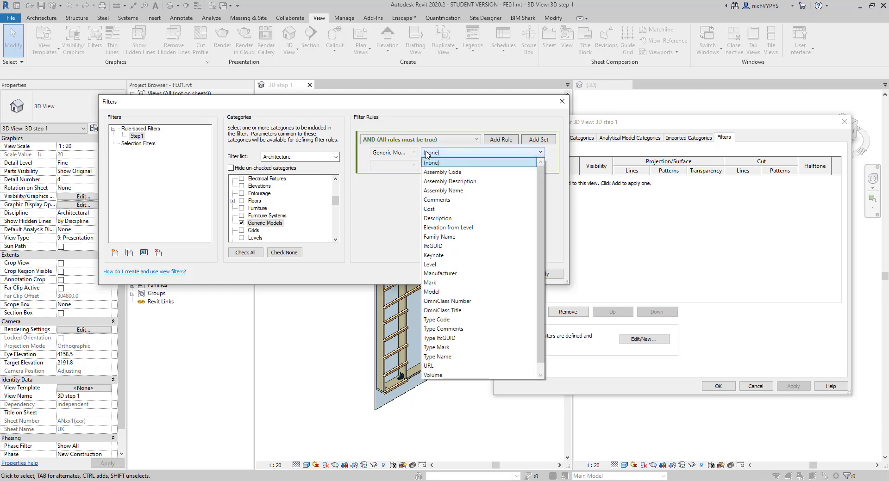
left_click(437, 199)
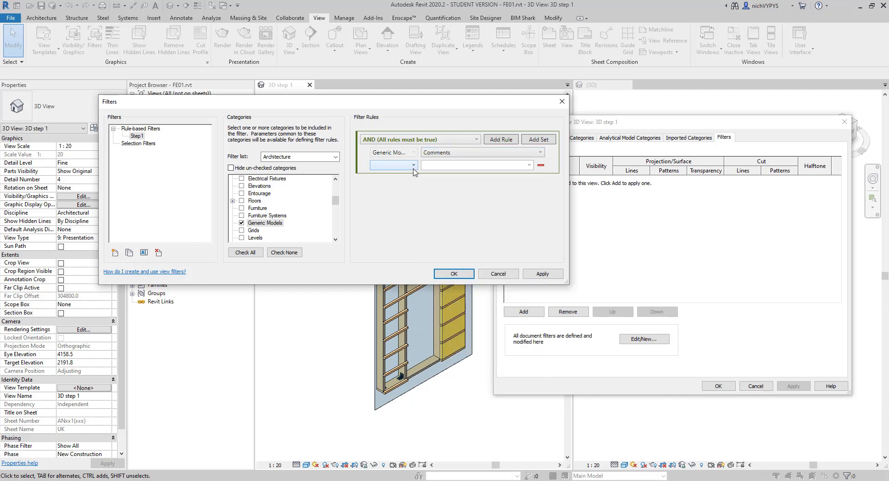
Complete the filter rule so that Comments does not equal Step1, and accept the filter.
left_click(413, 168)
left_click(433, 174)
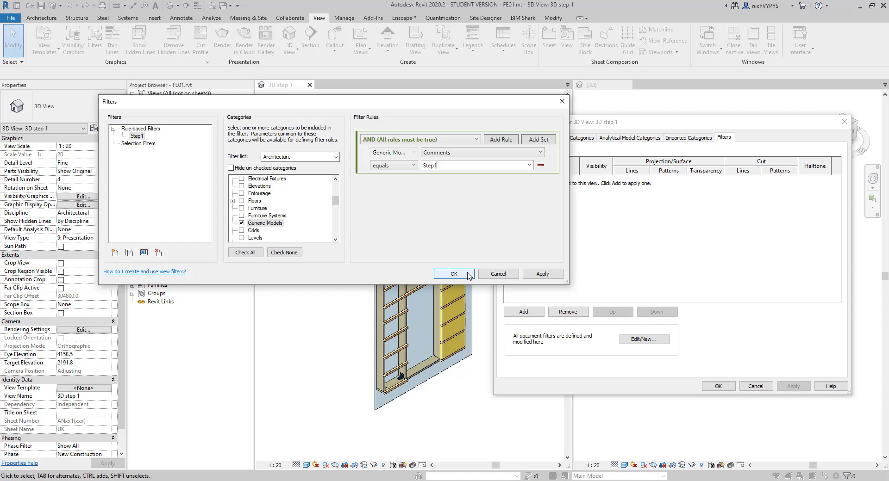
left_click(406, 166)
left_click(403, 181)
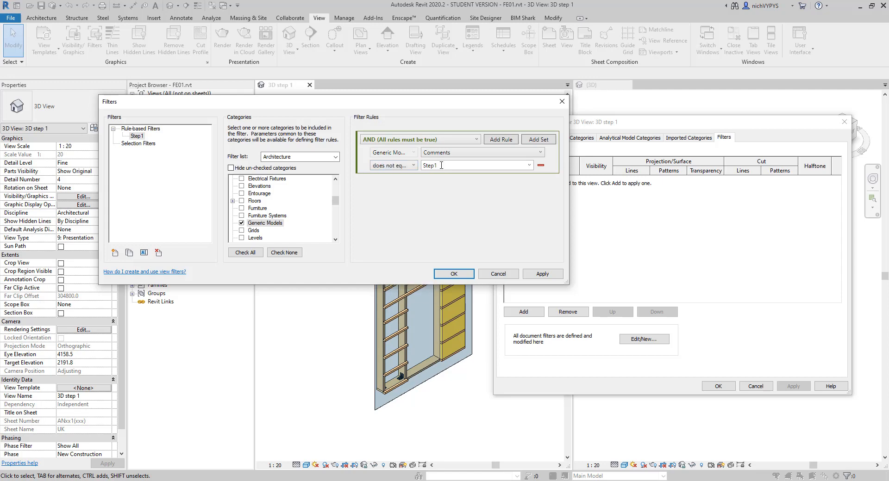
left_click(470, 276)
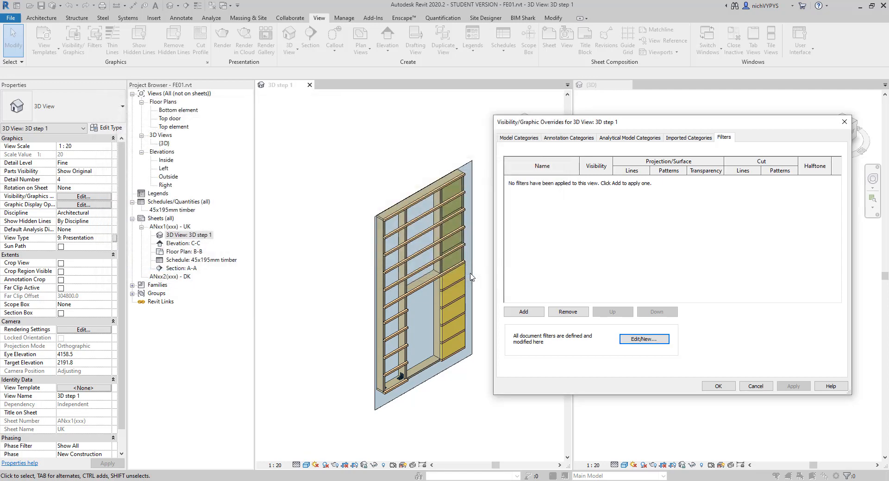
Add the Step1 filter to the 3D step 1 view and turn off its visibility.
left_click(512, 312)
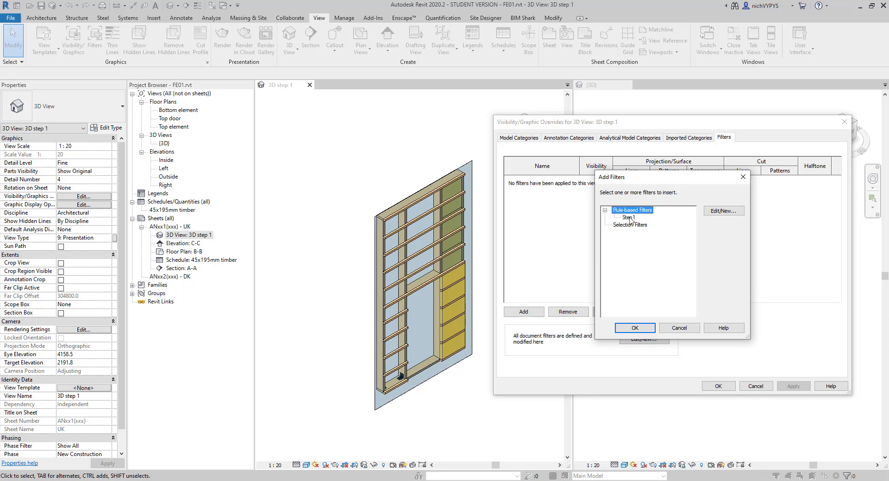
left_click(629, 218)
left_click(636, 324)
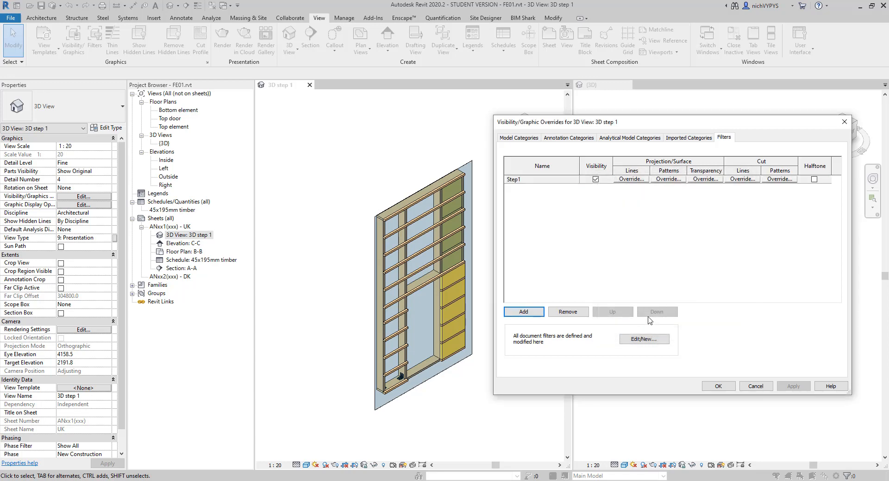
left_click(595, 178)
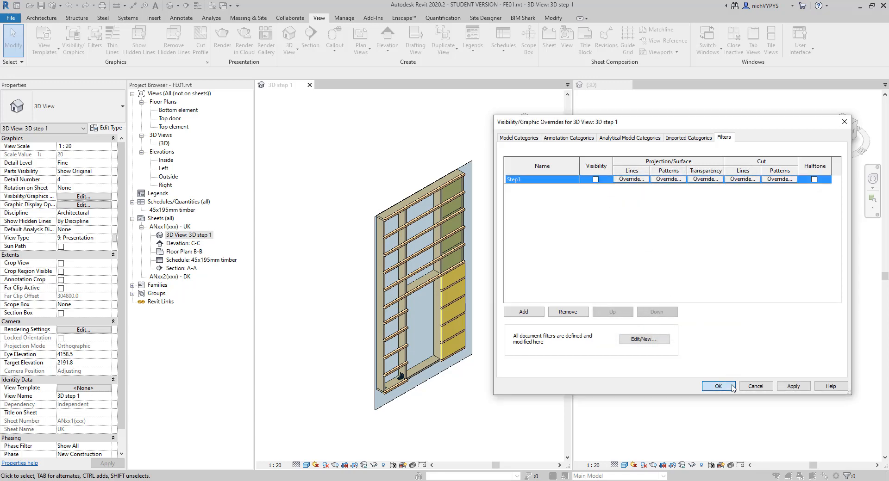
left_click(718, 386)
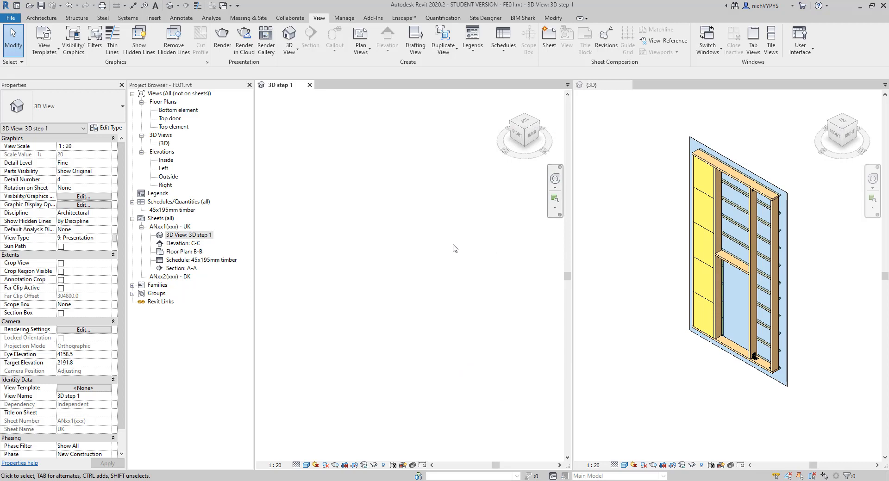
In the {3D} view, set the Comments of the seven timber frame members (plates, studs and door header) to Step1.
left_click(692, 371)
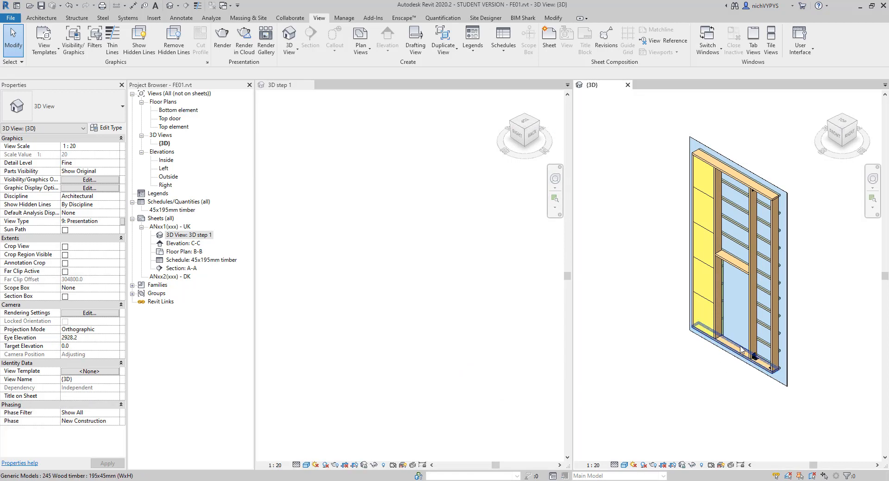
left_click(740, 351)
left_click(732, 264, "ctrl")
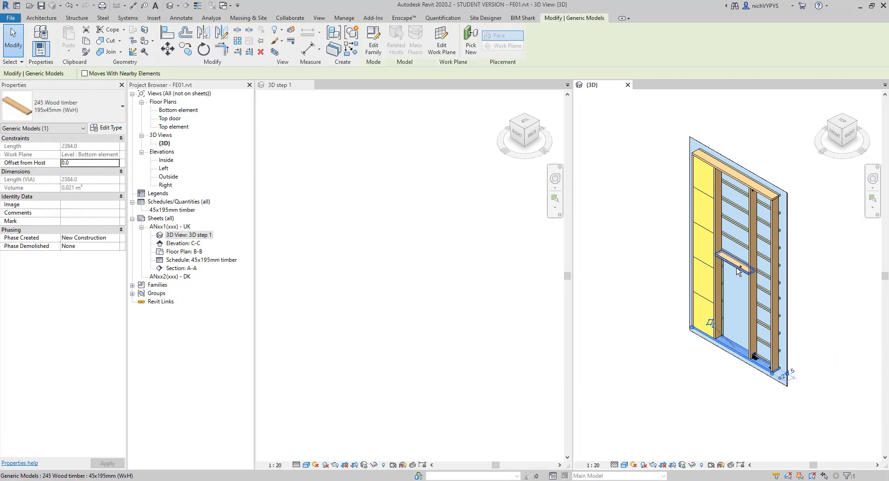
left_click(741, 191, "ctrl")
left_click(717, 183, "ctrl")
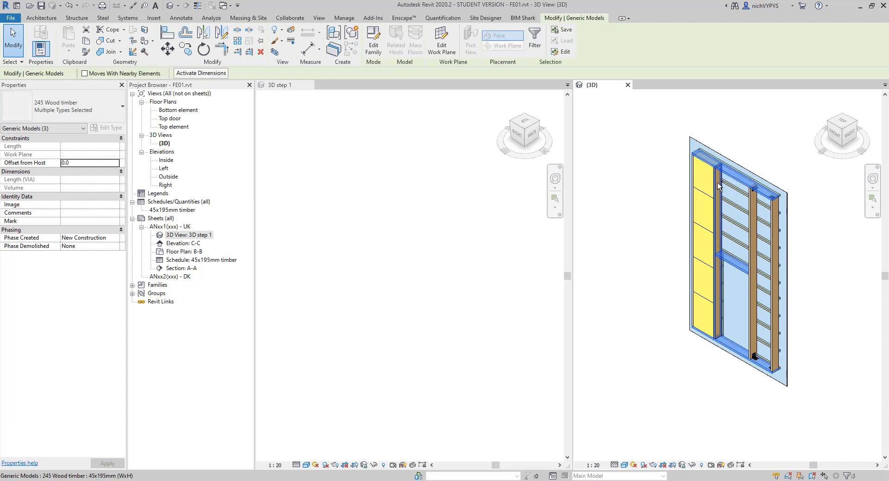
left_click(755, 209, "ctrl")
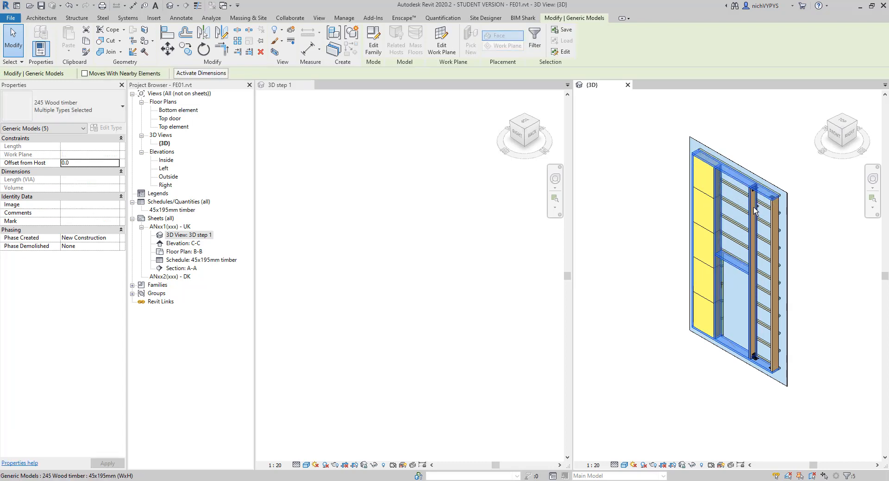
left_click(777, 228, "ctrl")
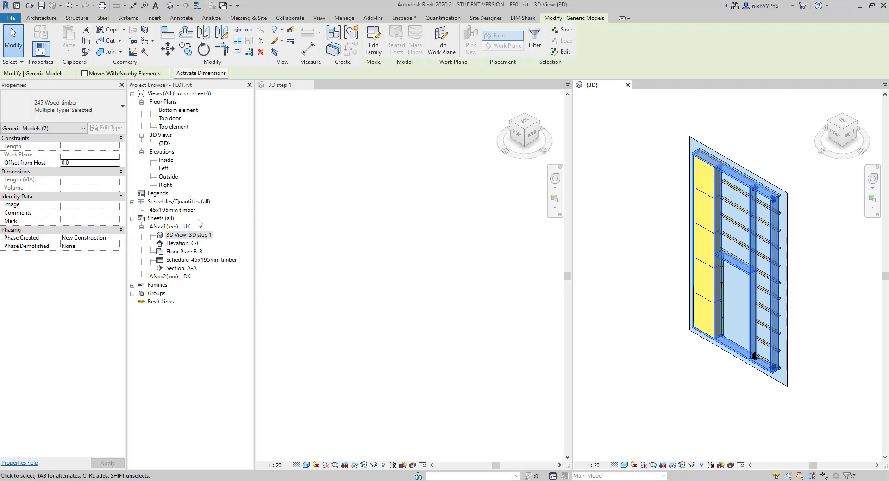
left_click(104, 214)
left_click(114, 215)
type("St")
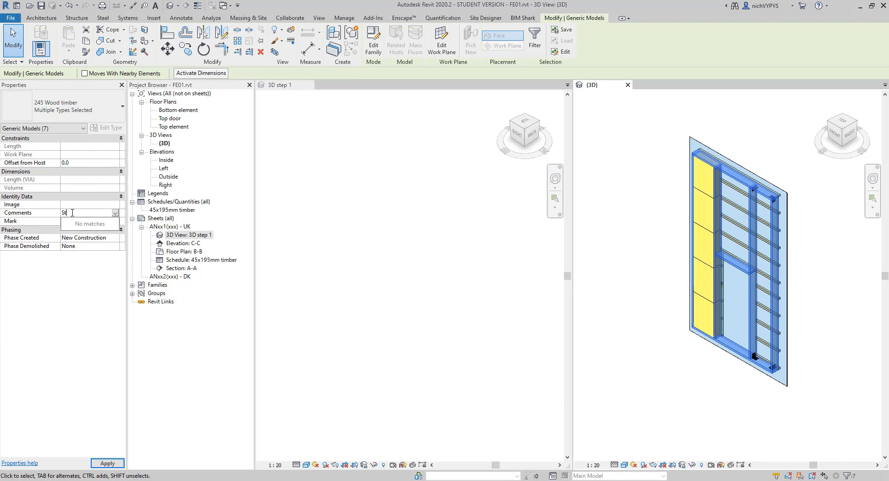
type("ep1")
key("Return")
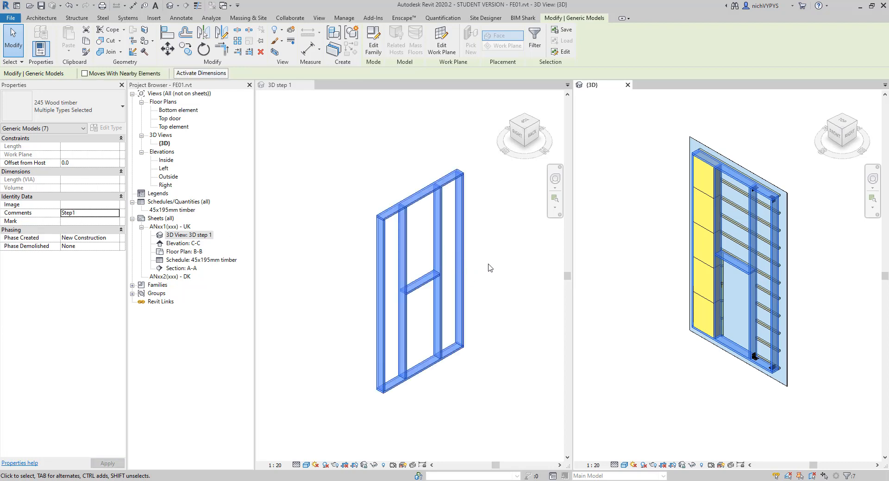
left_click(627, 344)
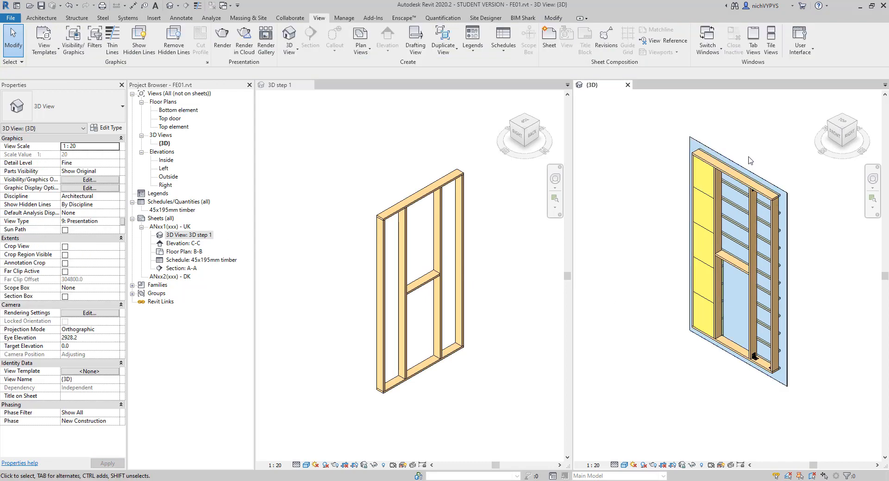
Set the Comments of the four 100 Steel Angle brackets at the frame's top and bottom to Step1.
left_click(784, 210)
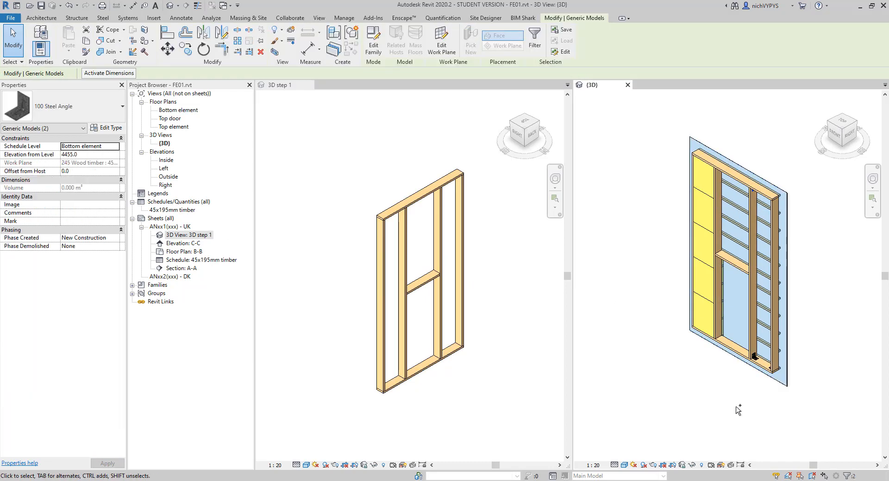
left_click_drag(734, 404, 785, 354, "ctrl")
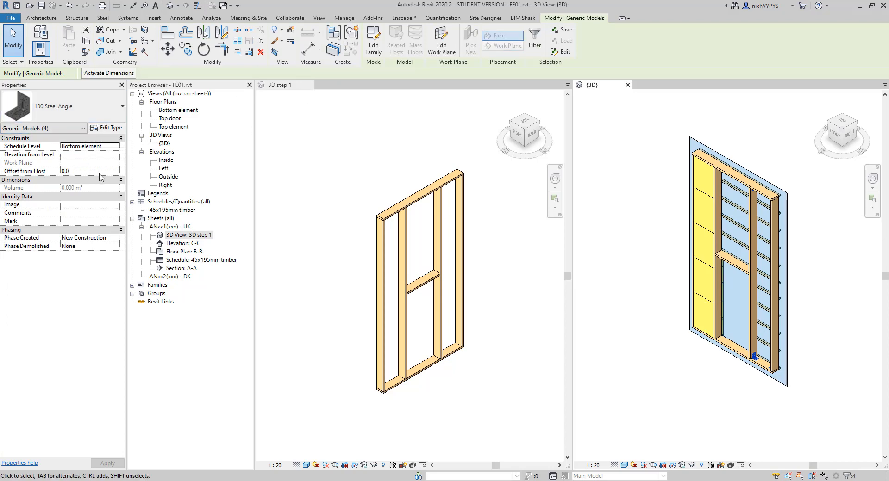
left_click(117, 213)
type("Step1")
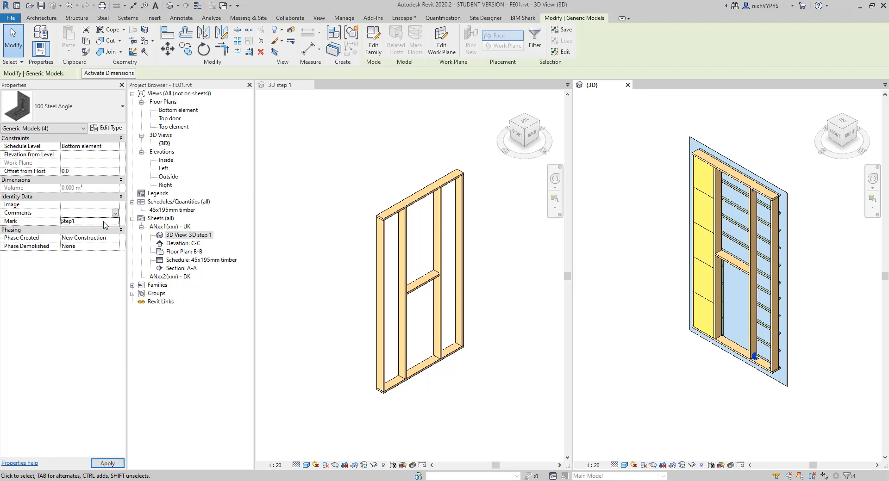
left_click(414, 409)
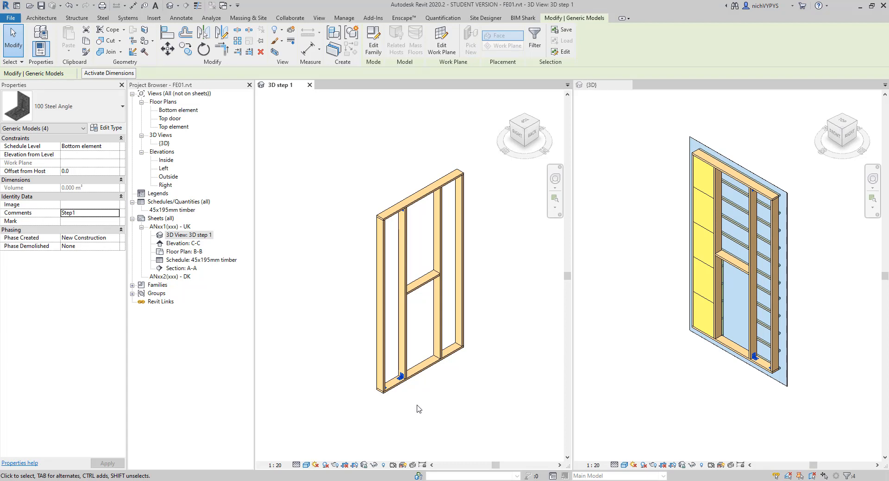
Merge the tiled views back into one tabbed window and open the ANxx1(xxx) - UK sheet.
left_click(319, 18)
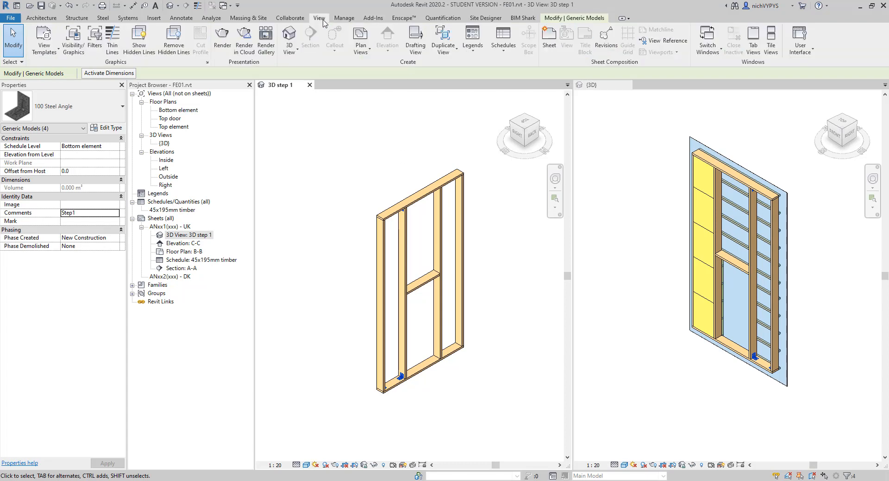
left_click(753, 41)
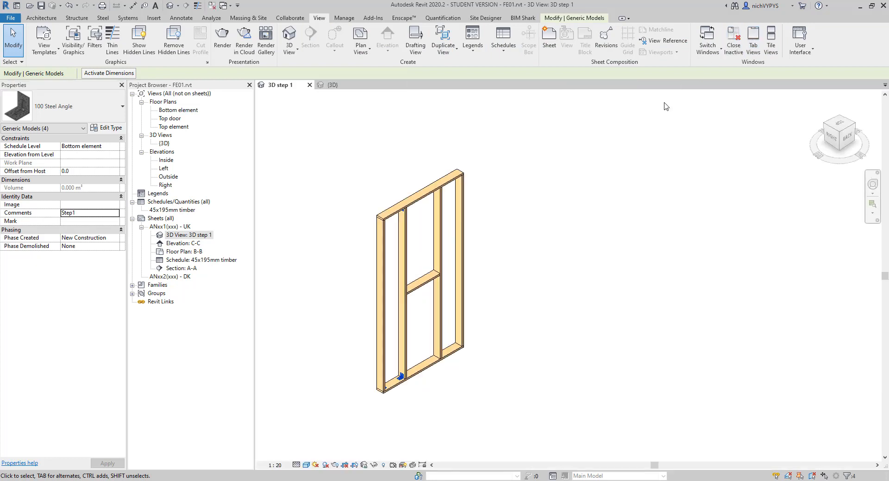
double_click(179, 226)
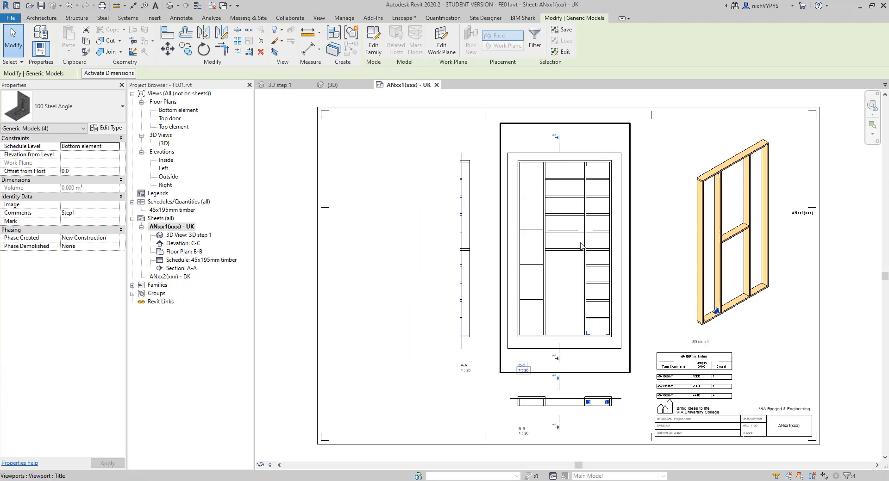
Add the Step1 filter to the C-C elevation on the sheet and turn off its visibility.
left_click(578, 260)
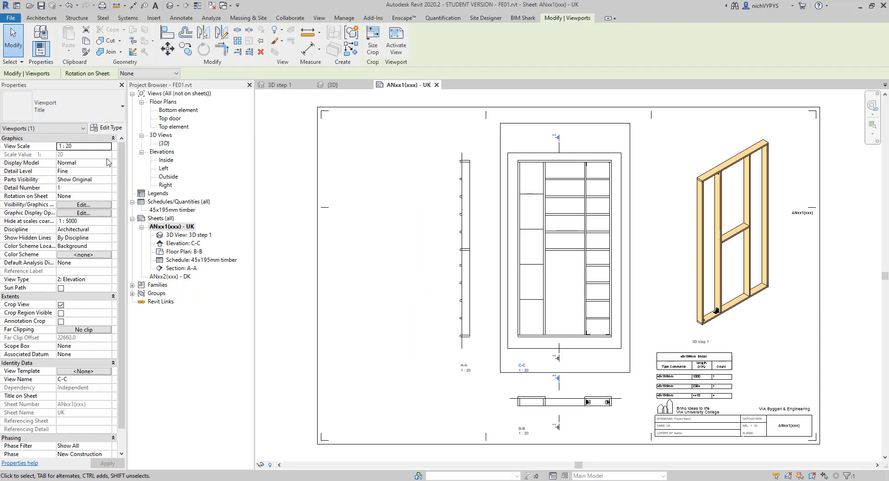
left_click(83, 205)
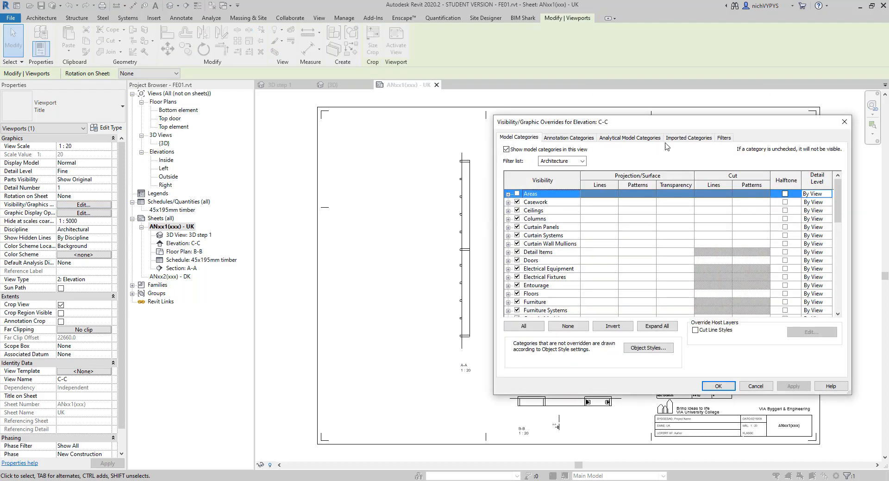
left_click(723, 138)
left_click(523, 311)
left_click(629, 218)
left_click(634, 328)
left_click(597, 180)
left_click(718, 386)
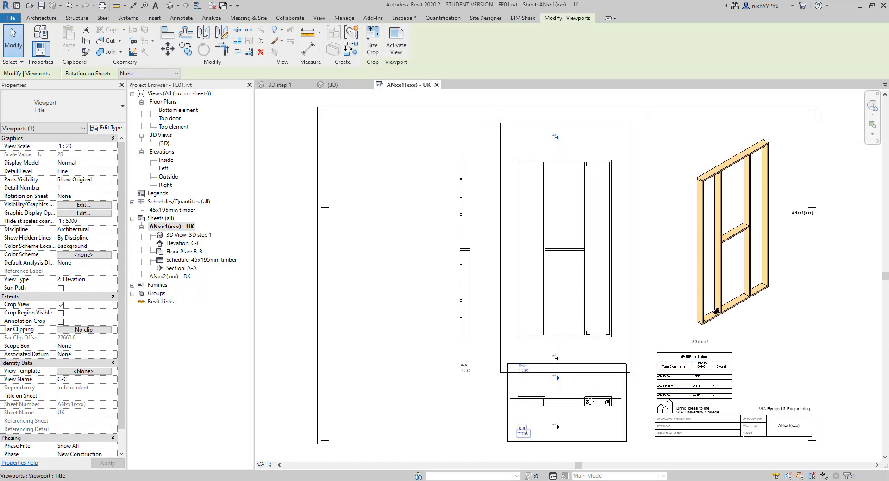
Add the Step1 filter to the B-B floor plan on the sheet and turn off its visibility.
left_click(589, 403)
left_click(84, 205)
left_click(723, 138)
left_click(524, 311)
left_click(629, 218)
left_click(633, 329)
left_click(716, 388)
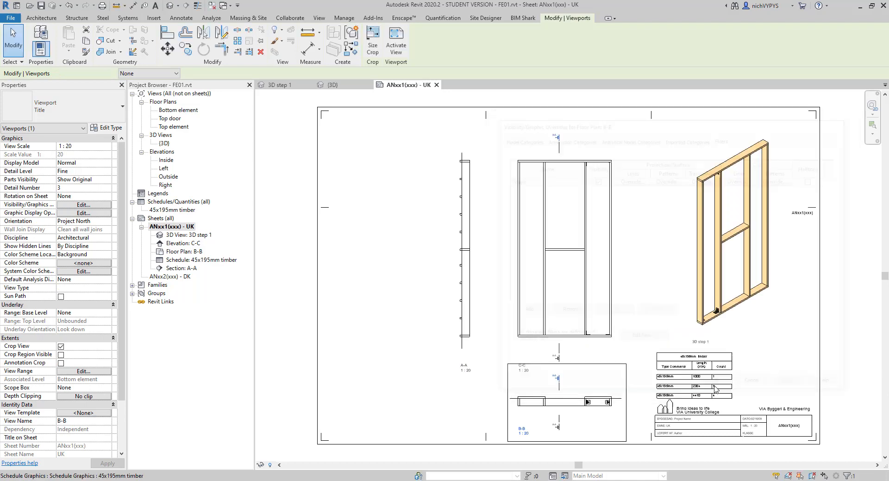
left_click(85, 205)
left_click(724, 138)
left_click(596, 180)
left_click(717, 387)
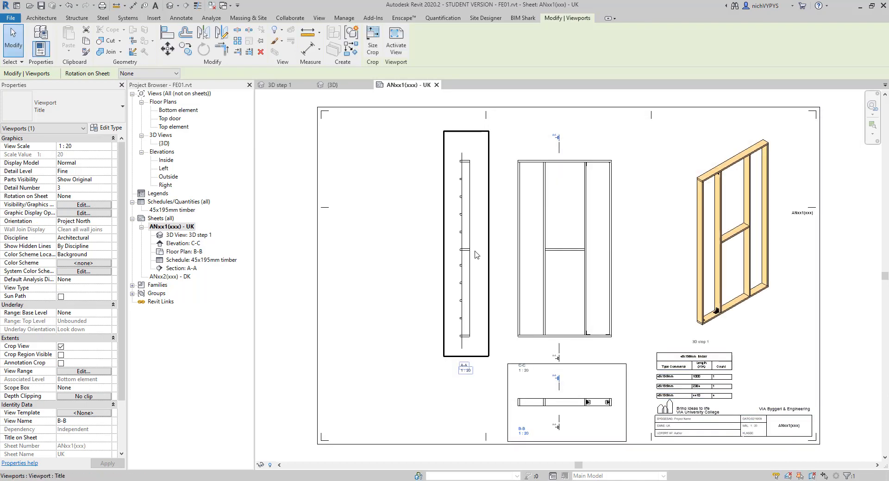
Add the Step1 filter to the A-A section on the sheet and turn off its visibility.
left_click(476, 255)
left_click(90, 205)
left_click(723, 137)
left_click(523, 311)
left_click(629, 218)
left_click(634, 329)
left_click(596, 180)
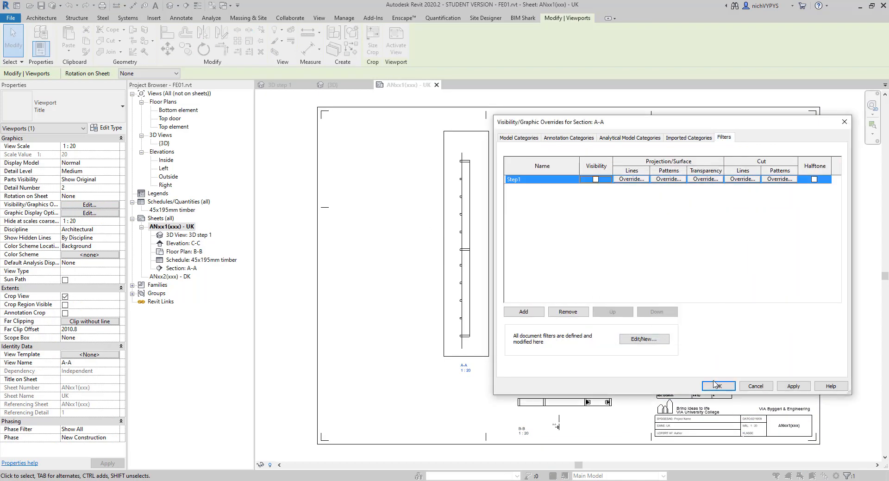
left_click(716, 386)
left_click(413, 330)
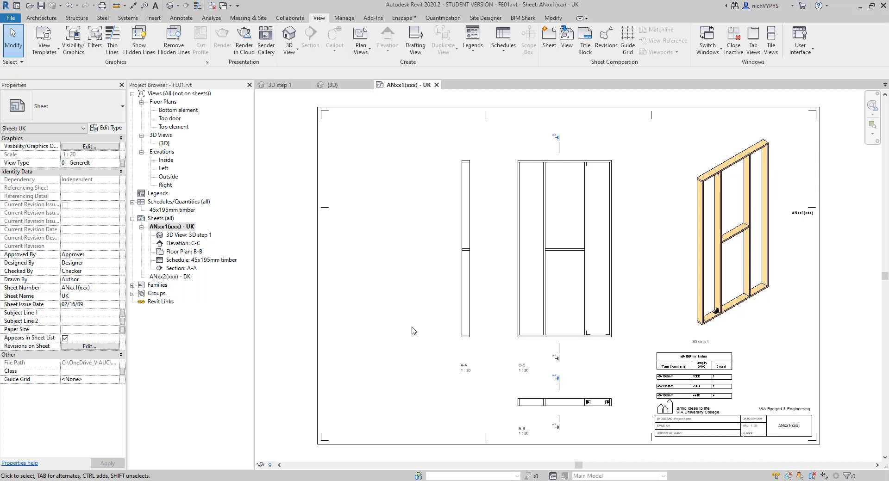
Activate the C-C elevation and create a rule-based filter named Angle steel red for the Generic Models category.
middle_click_drag(555, 387, 546, 355)
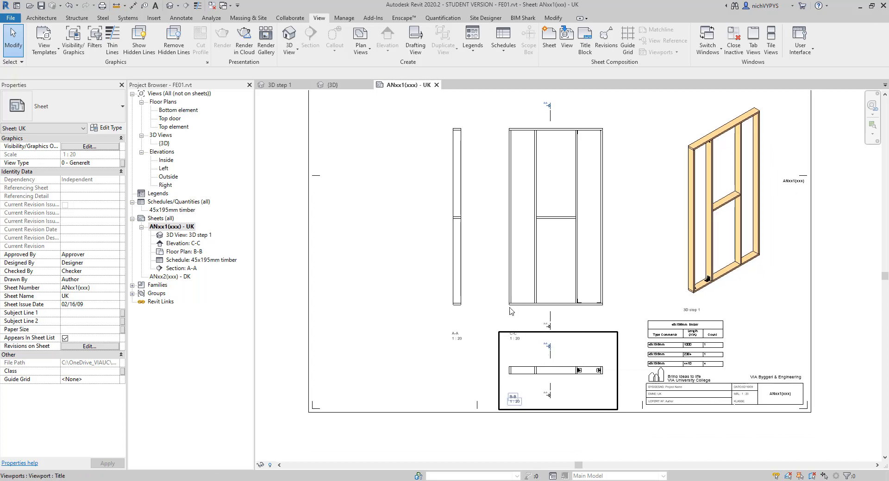
scroll(586, 136, "up", 3)
scroll(588, 145, "down", 3)
middle_click_drag(586, 149, 572, 165)
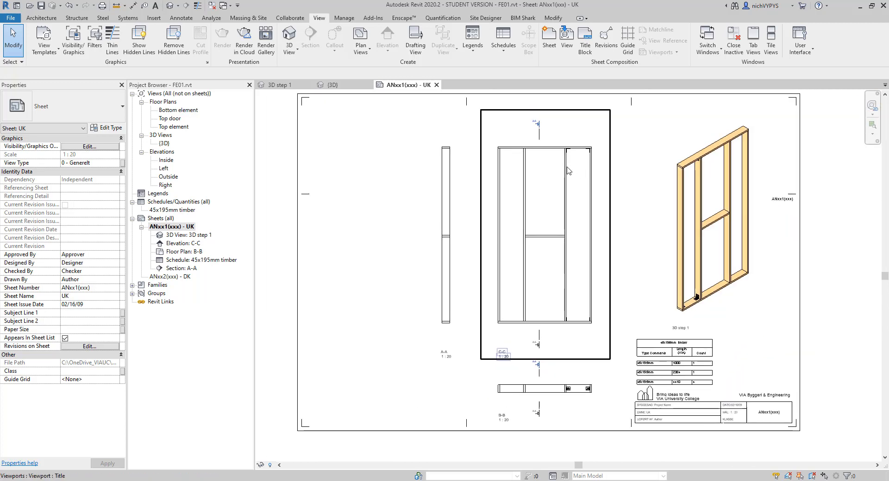
double_click(568, 171)
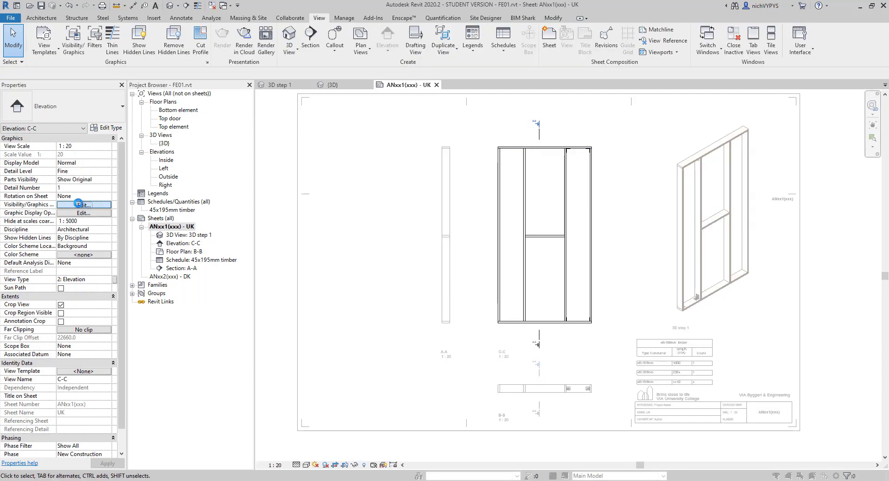
left_click(78, 203)
left_click(722, 138)
left_click(639, 339)
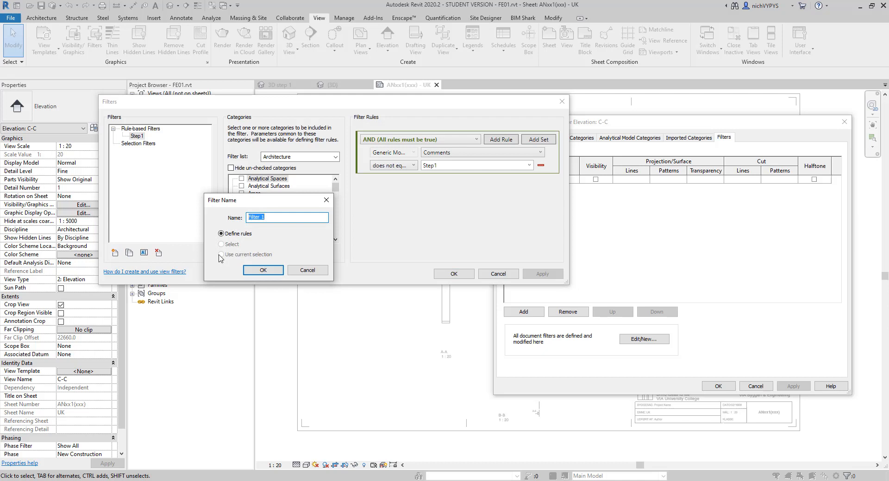
type("Angle steel red")
left_click(273, 270)
scroll(308, 224, "down", 4)
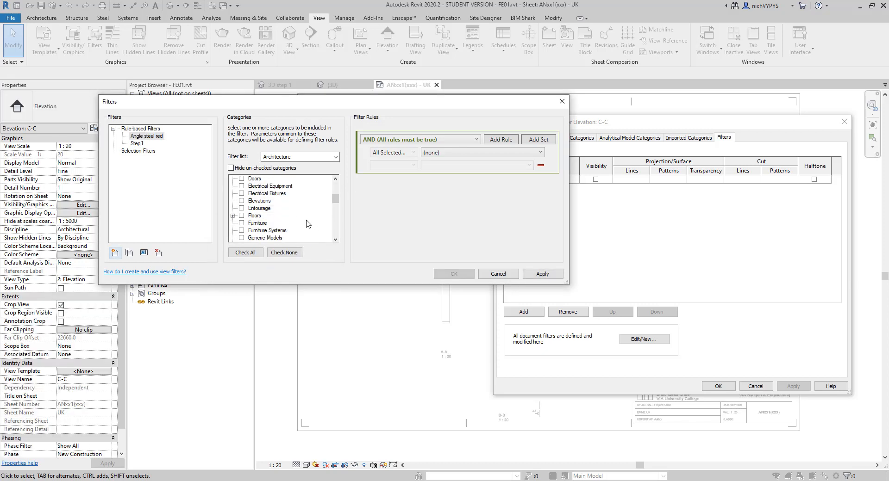
scroll(307, 223, "down", 1)
left_click(242, 216)
Define the Angle steel red filter's rule on Family Name so that it matches the steel angle family.
left_click(443, 154)
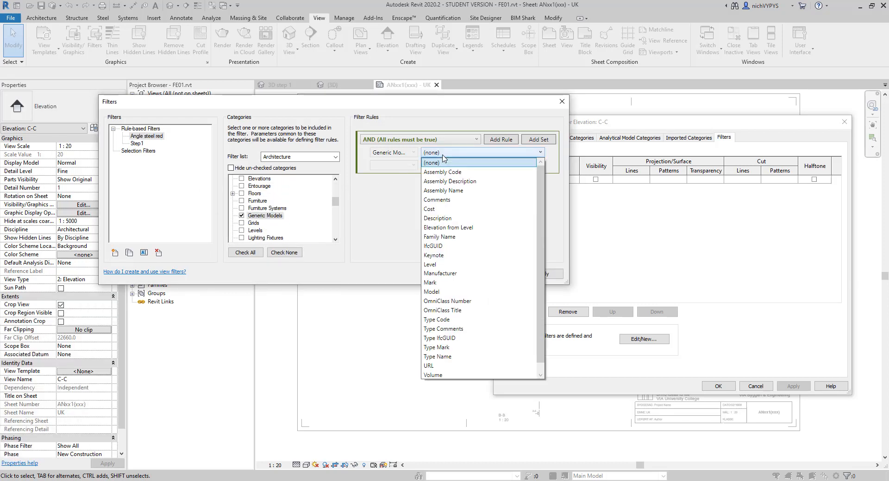
left_click(440, 236)
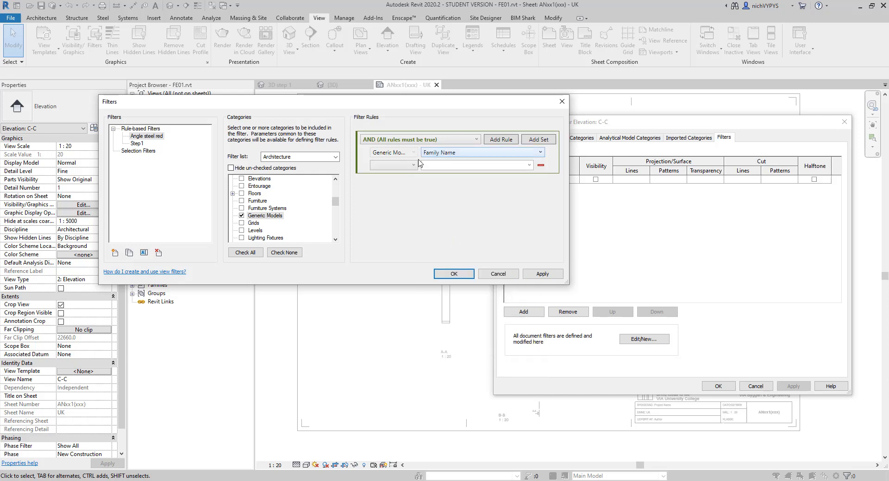
left_click(413, 165)
left_click(426, 174)
left_click(528, 165)
left_click(462, 177)
left_click(454, 273)
Add the Angle steel red filter to the C-C elevation's graphic overrides.
left_click(523, 311)
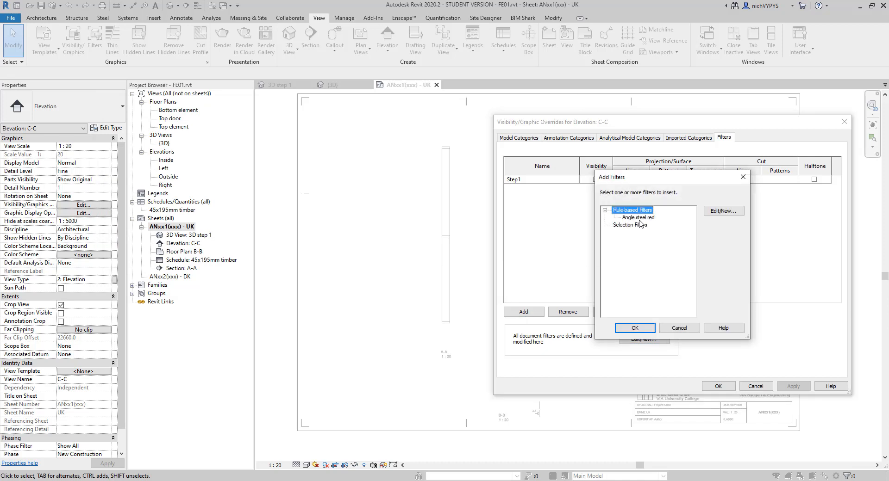
left_click(640, 221)
left_click(634, 330)
Override the Angle steel red filter's projection lines with red and weight 8, apply it, and deactivate the C-C view.
left_click(632, 187)
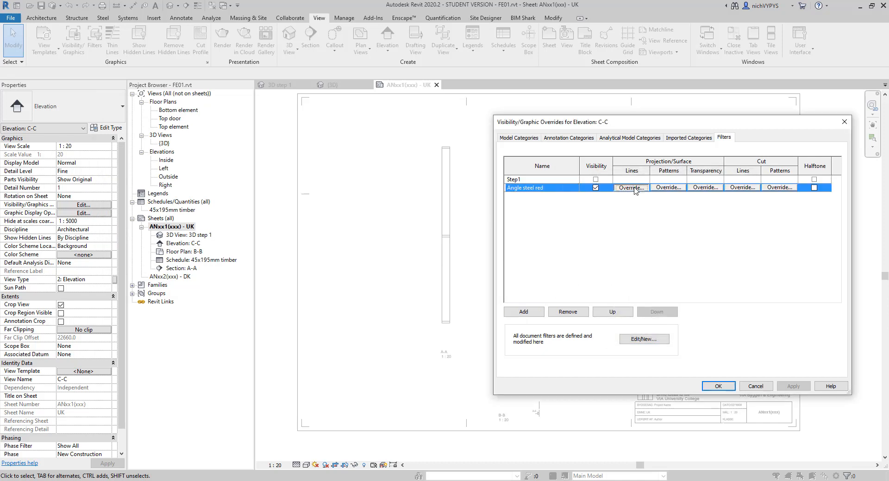
left_click(632, 187)
left_click(680, 293)
left_click(575, 201)
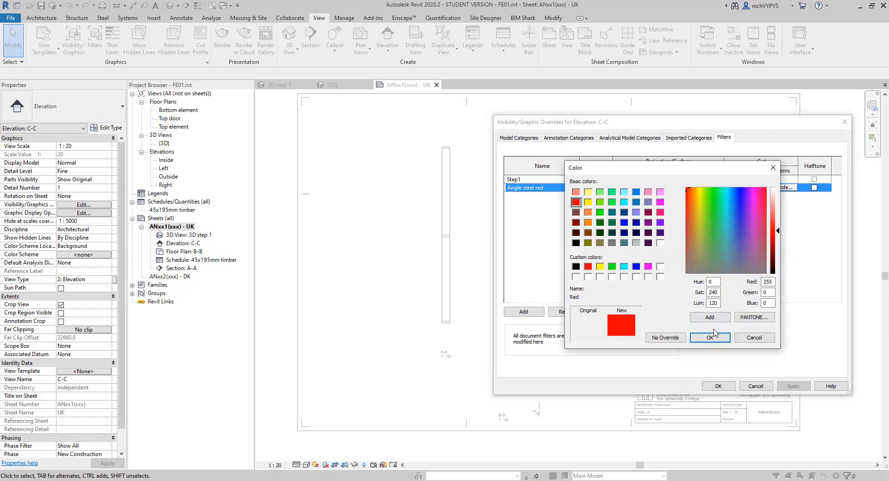
left_click(710, 338)
left_click(675, 269)
left_click(659, 326)
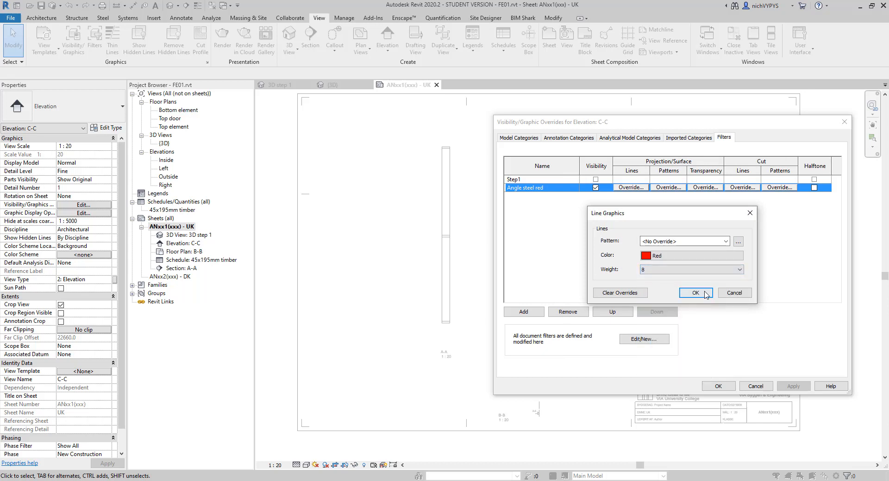
left_click(695, 294)
left_click(795, 386)
left_click(715, 386)
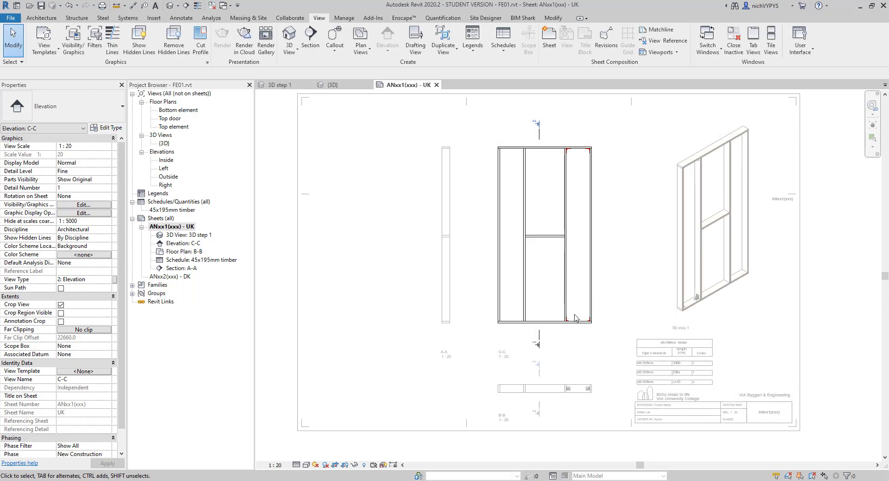
scroll(602, 278, "up", 3)
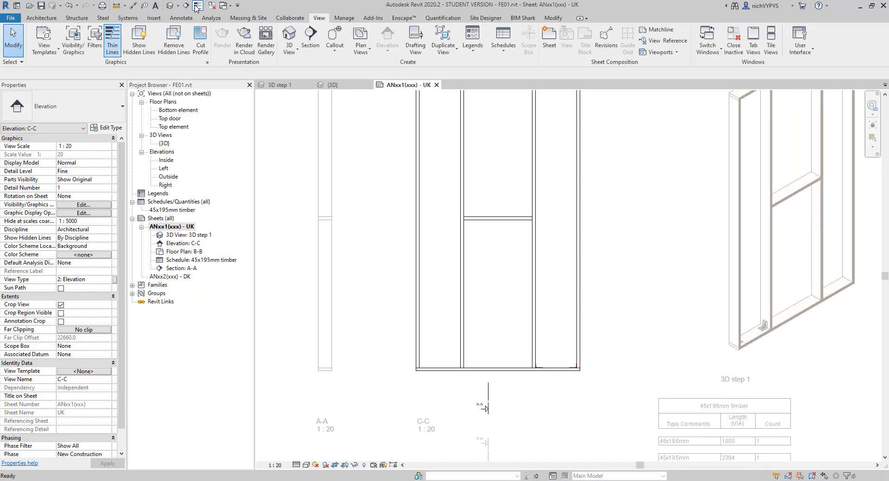
scroll(618, 228, "down", 5)
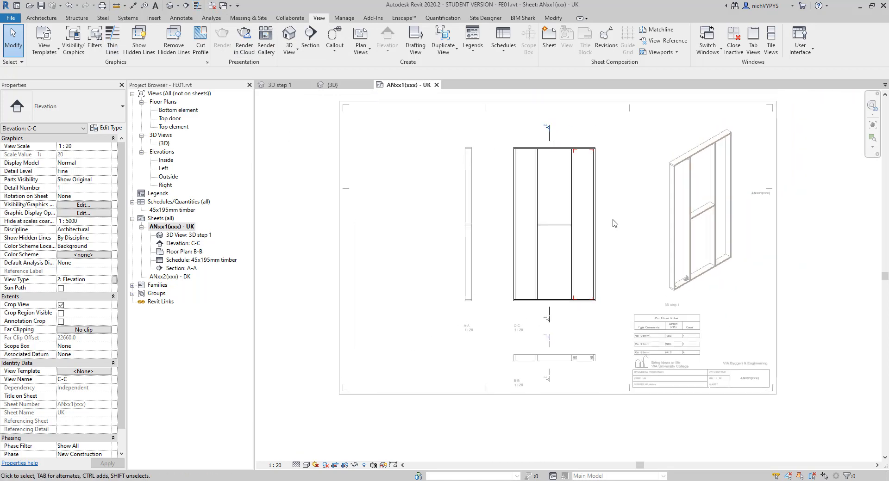
double_click(614, 225)
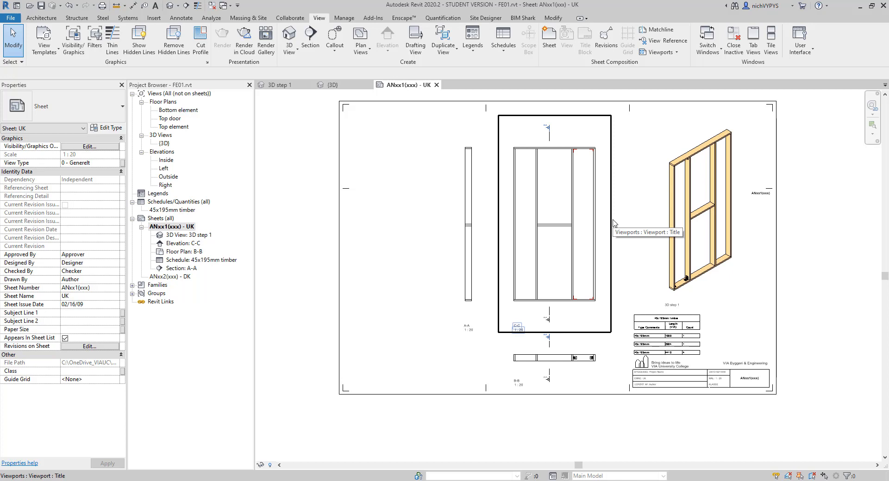
Create a view template named Steps 3D from the 3D step 1 view, excluding V/G Overrides Filters.
scroll(596, 382, "up", 3)
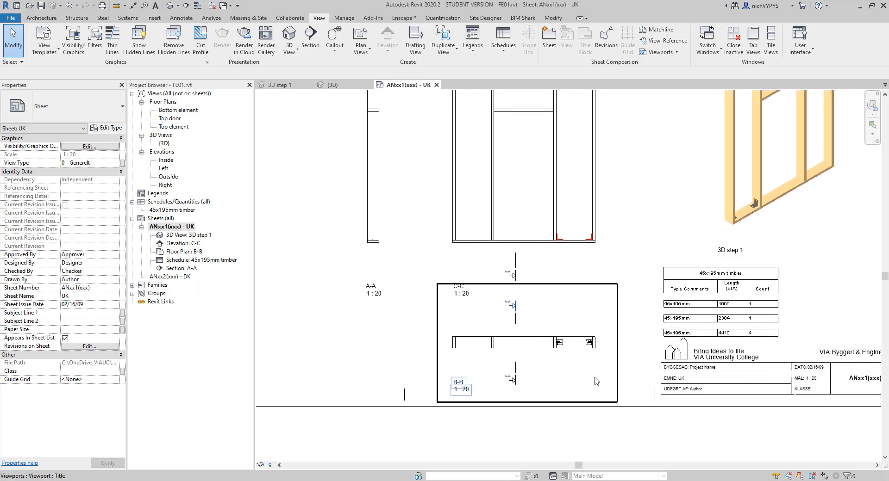
scroll(525, 345, "down", 2)
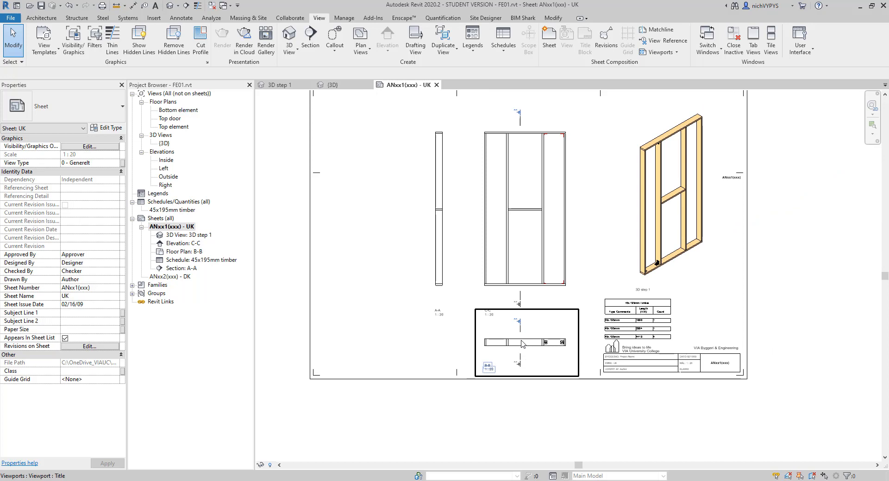
double_click(680, 273)
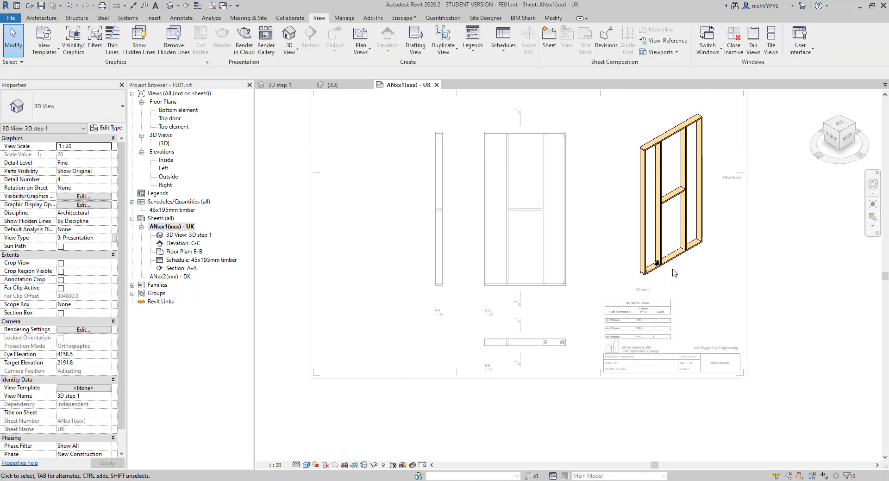
left_click(52, 49)
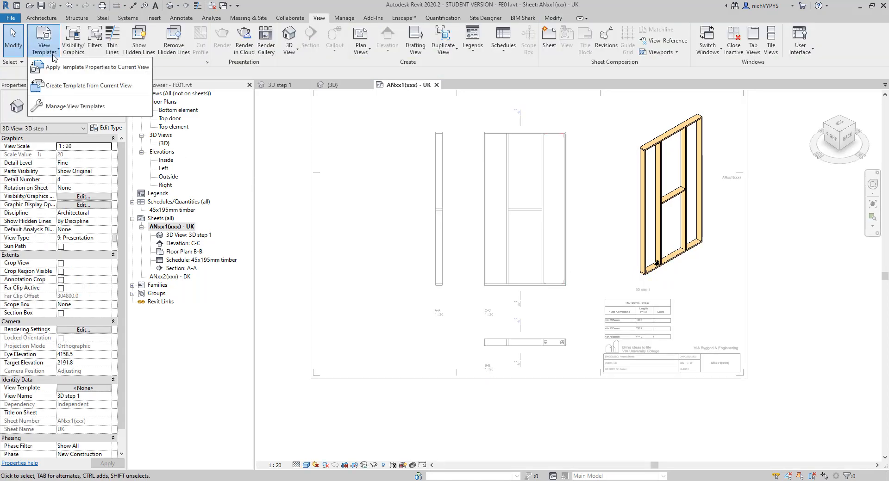
left_click(64, 85)
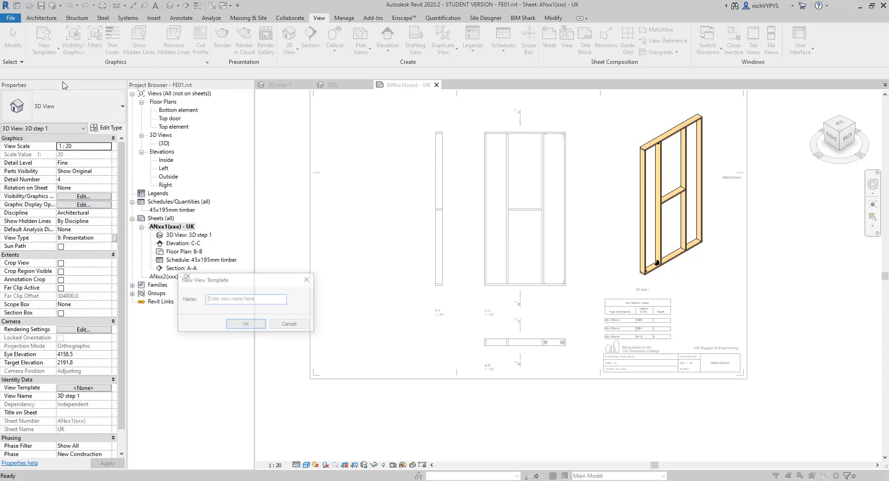
left_click(235, 300)
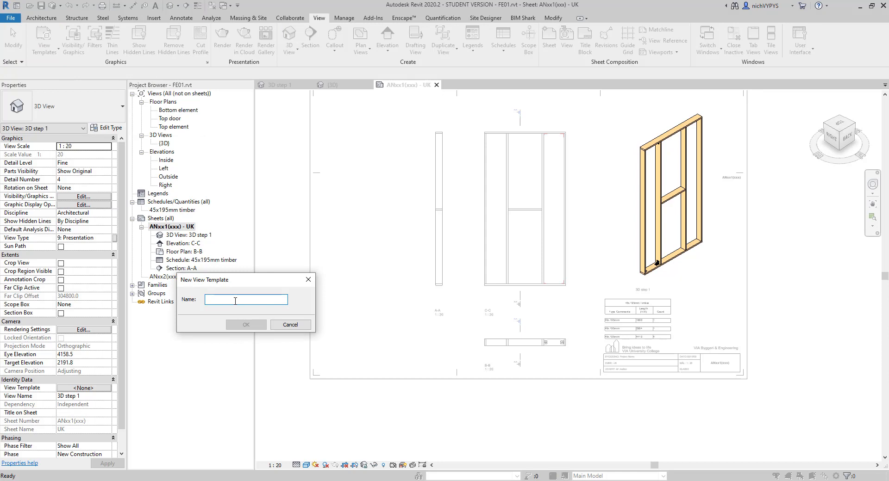
type("Steps 3D")
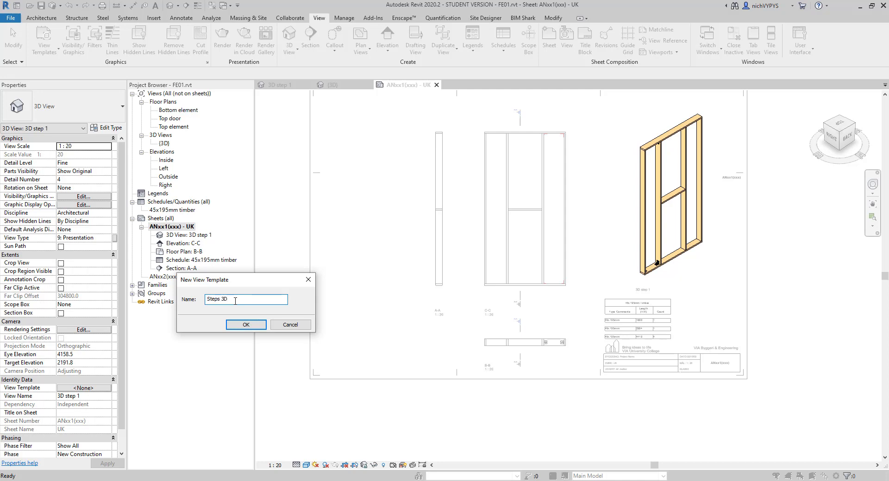
left_click(244, 325)
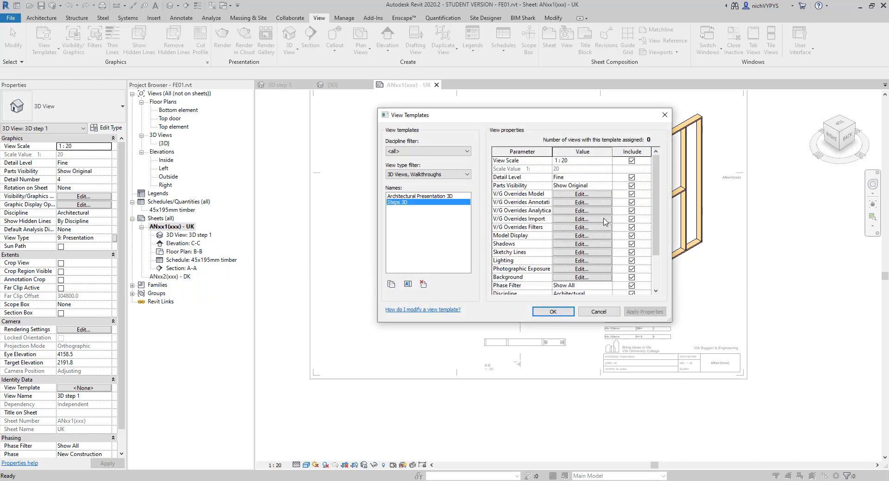
left_click(631, 228)
left_click(565, 313)
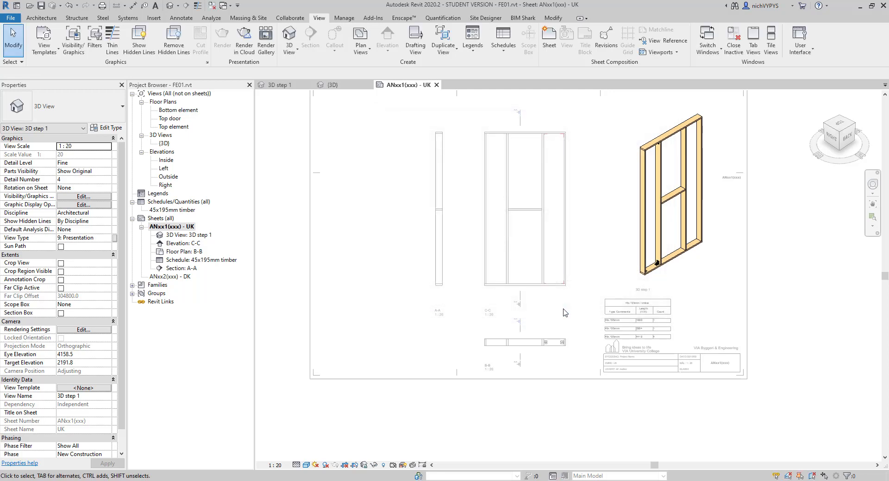
double_click(590, 284)
Assign the Steps 3D view template to the 3D step 1 viewport on the sheet.
left_click(645, 259)
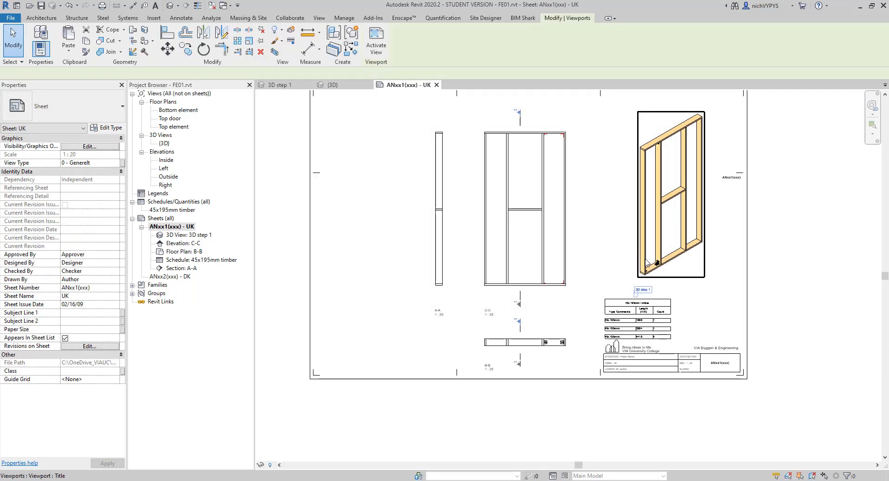
left_click(96, 390)
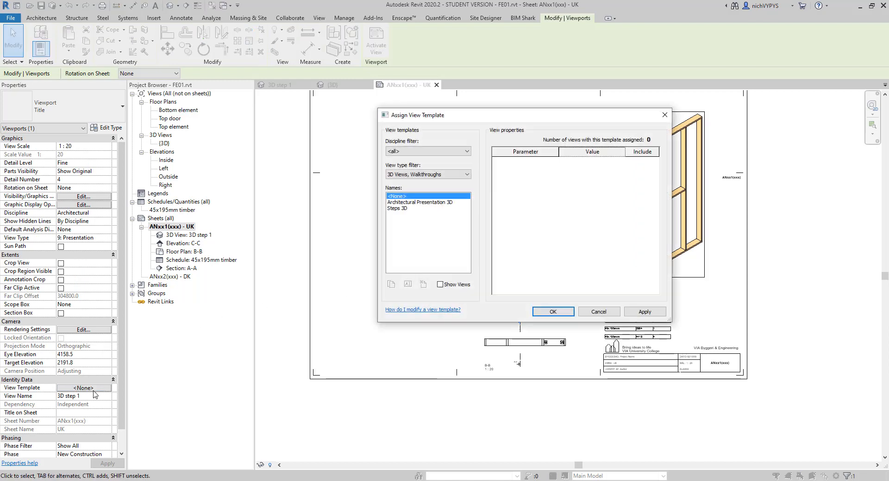
left_click(419, 208)
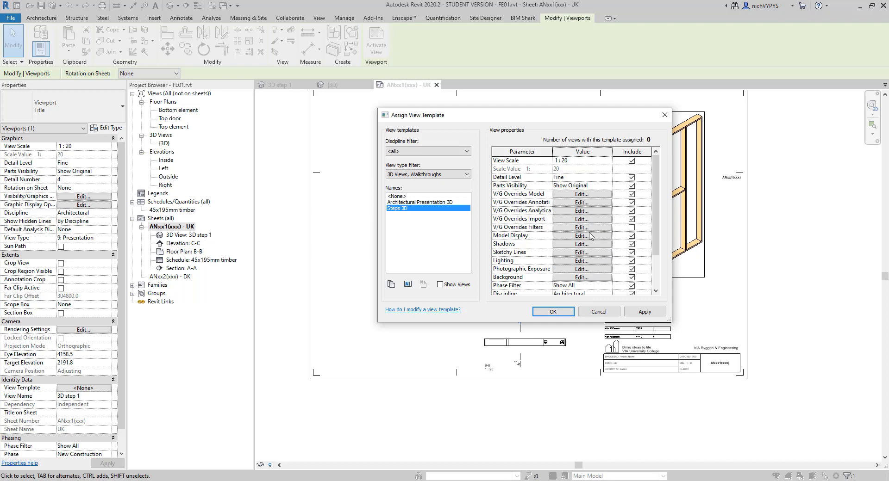
left_click(549, 313)
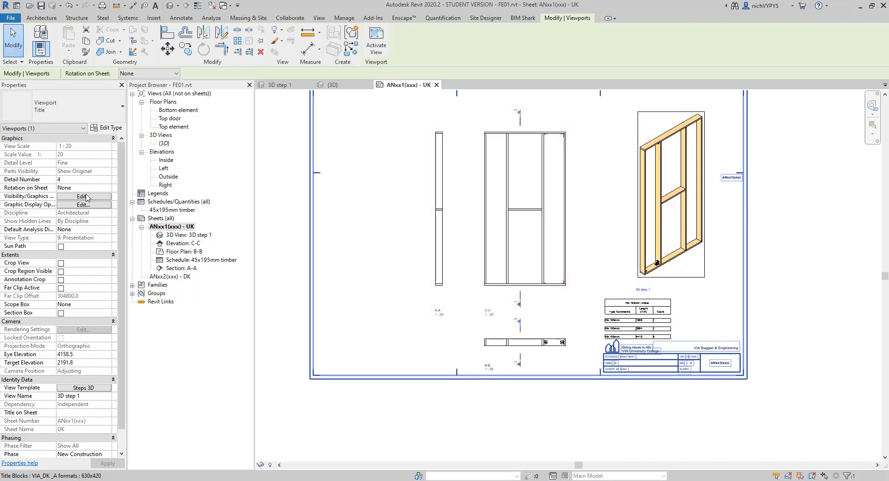
Check the filters in the 3D step 1 viewport's visibility and graphic overrides, leaving them as set.
left_click(83, 196)
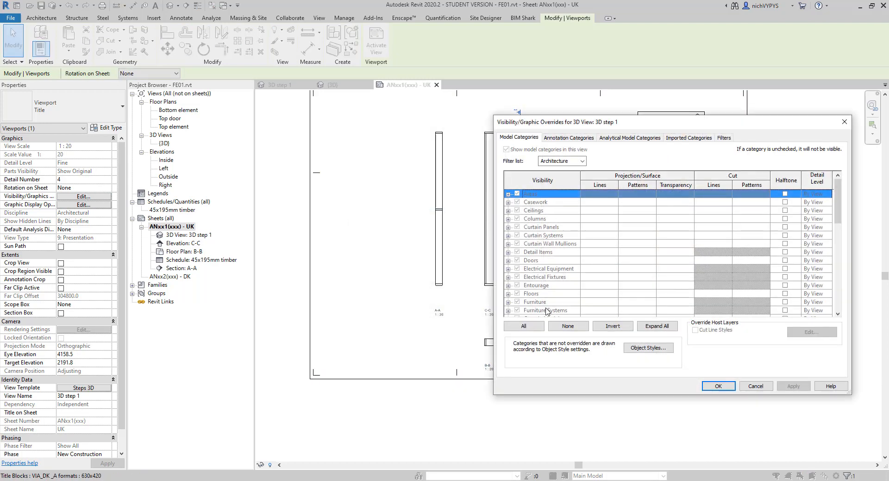
left_click(723, 138)
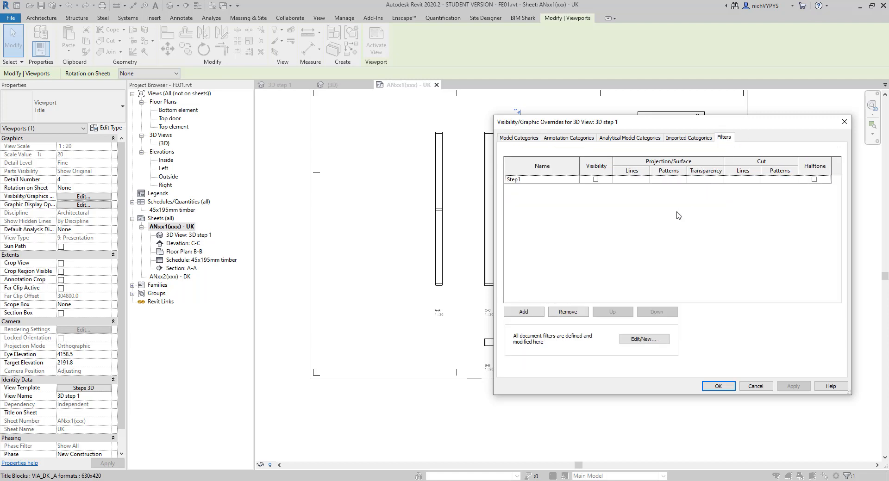
left_click(719, 386)
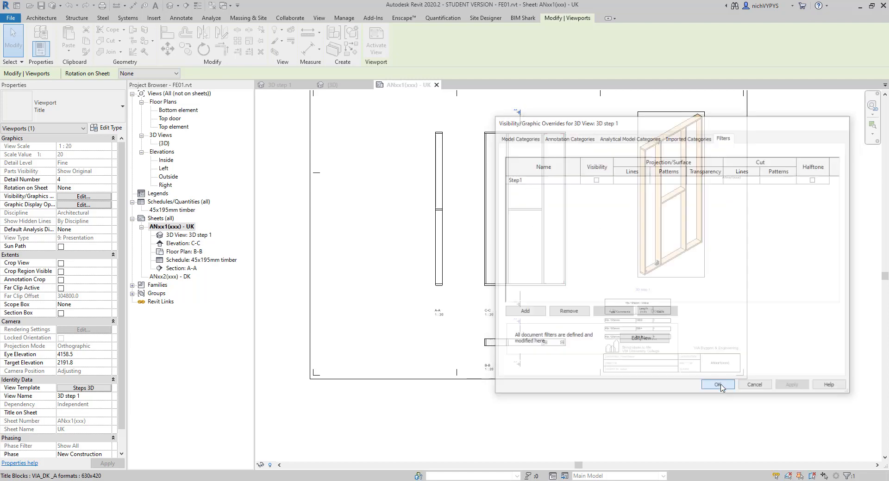
left_click(727, 293)
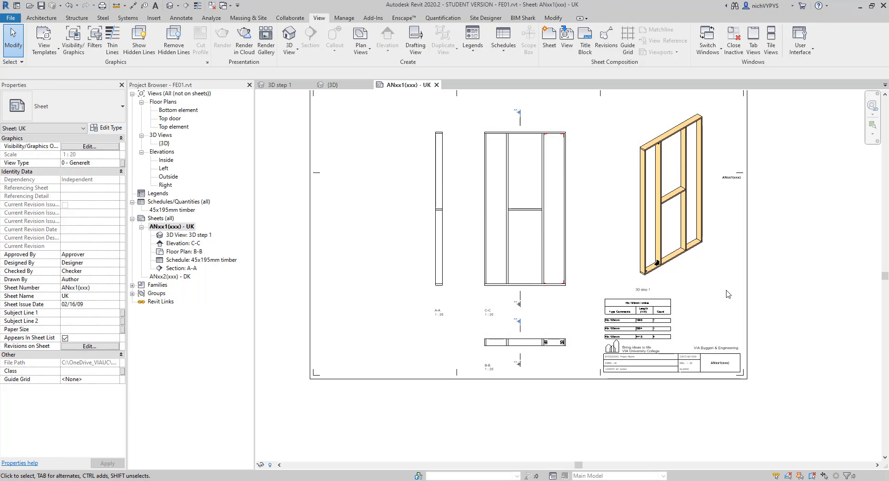
Activate the C-C elevation view and add aligned dimensions for the frame's overall height beside it and overall width above it.
middle_click_drag(606, 293, 587, 302)
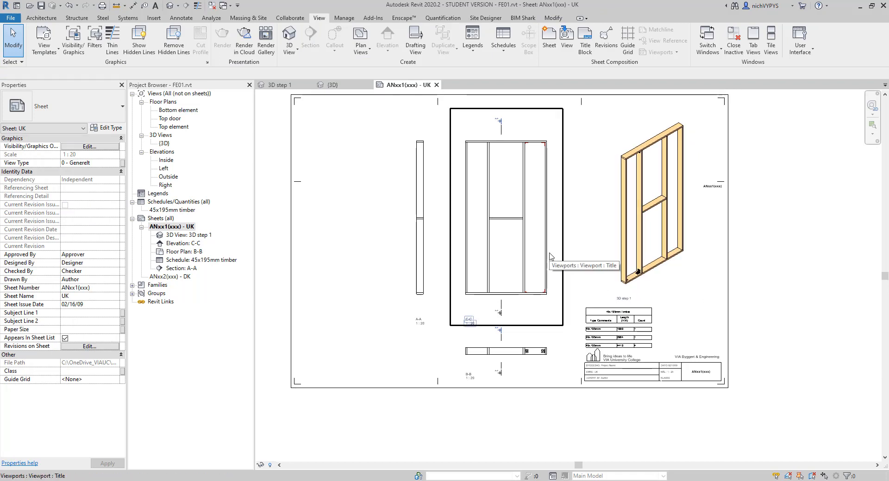
double_click(546, 262)
middle_click_drag(557, 265, 561, 282)
scroll(561, 283, "up", 1)
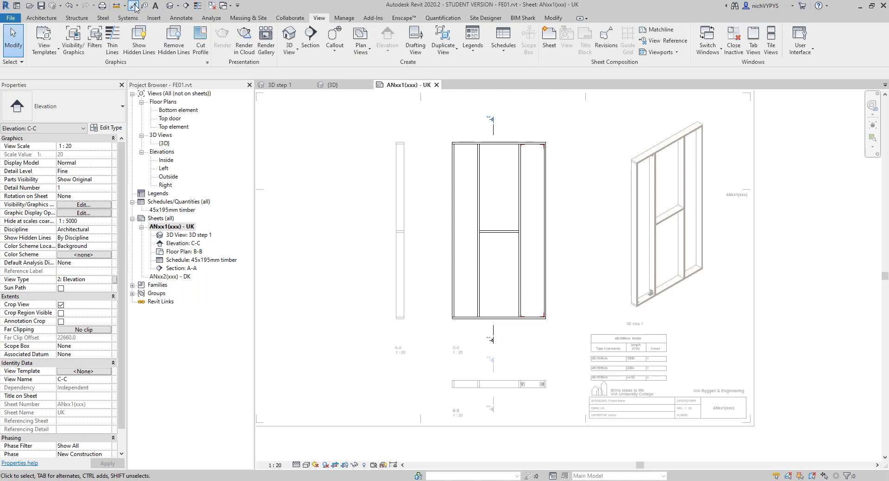
left_click(132, 5)
left_click(468, 319)
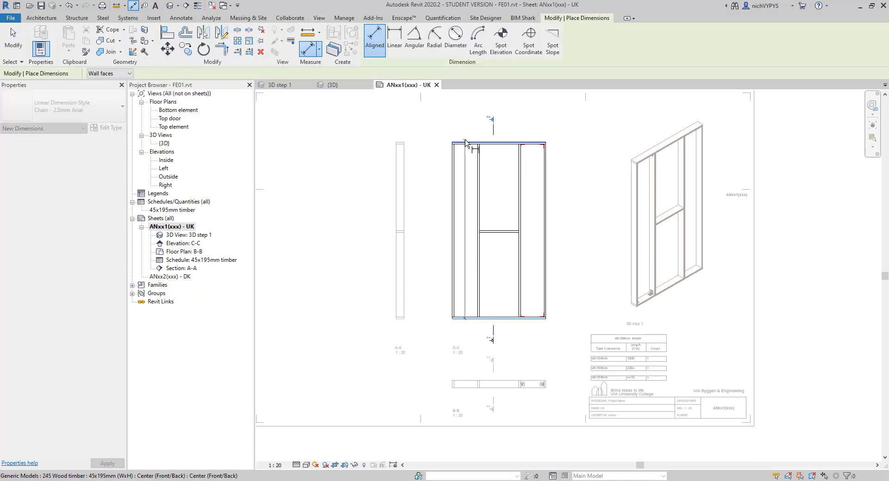
left_click(467, 143)
left_click(432, 136)
left_click(452, 175)
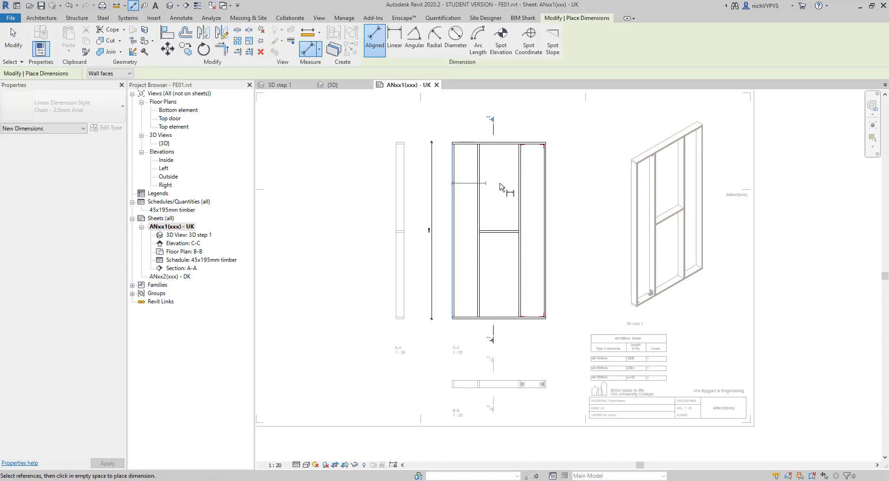
left_click(545, 183)
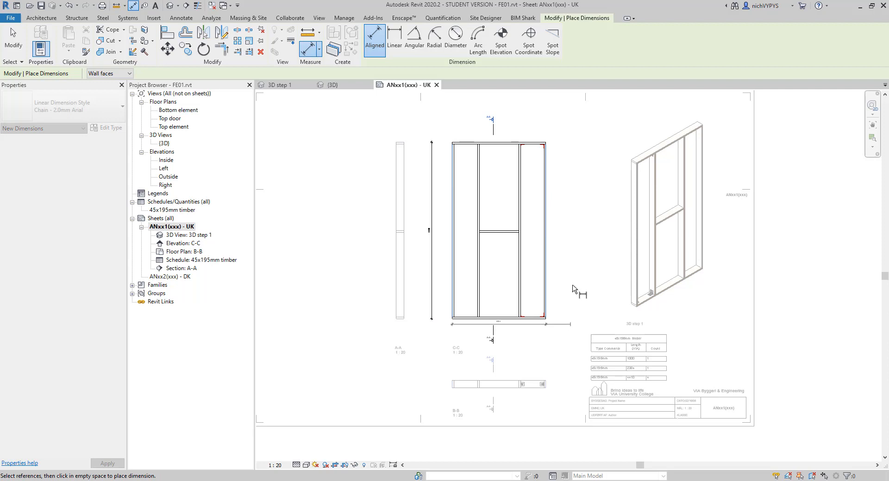
left_click(582, 130)
Add a Zero Base - 2.0mm Arial dimension string across the studs below the frame, and deactivate the C-C view.
left_click(62, 108)
left_click(53, 162)
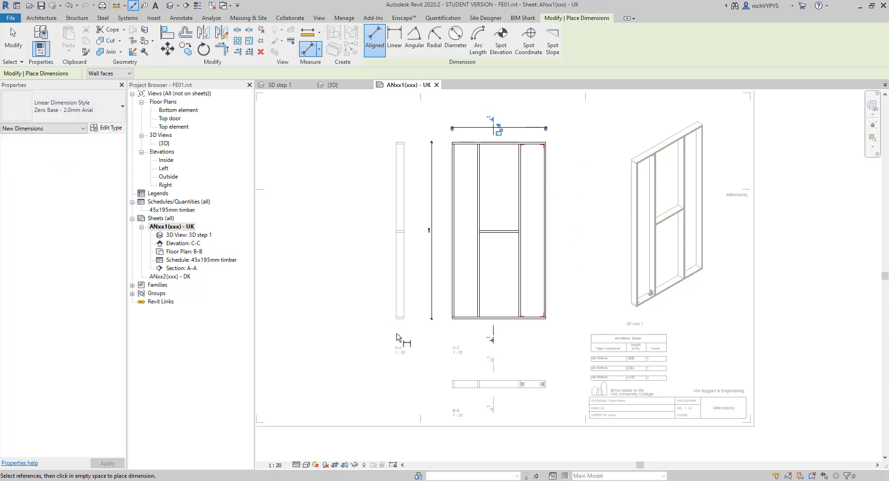
left_click(453, 309)
left_click(479, 310)
left_click(519, 313)
left_click(545, 314)
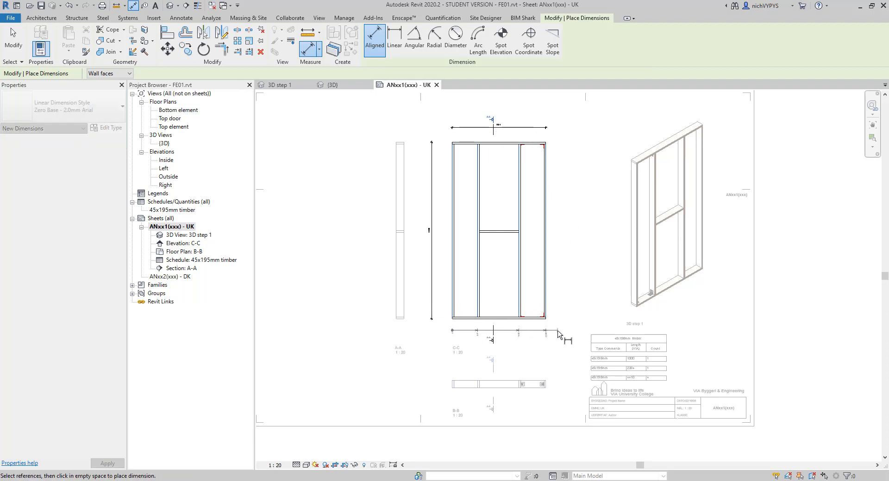
left_click(554, 328)
scroll(546, 343, "up", 5)
key("Escape")
key("Escape")
middle_click_drag(503, 340, 551, 312)
scroll(577, 339, "down", 2)
scroll(585, 371, "down", 2)
scroll(573, 364, "down", 2)
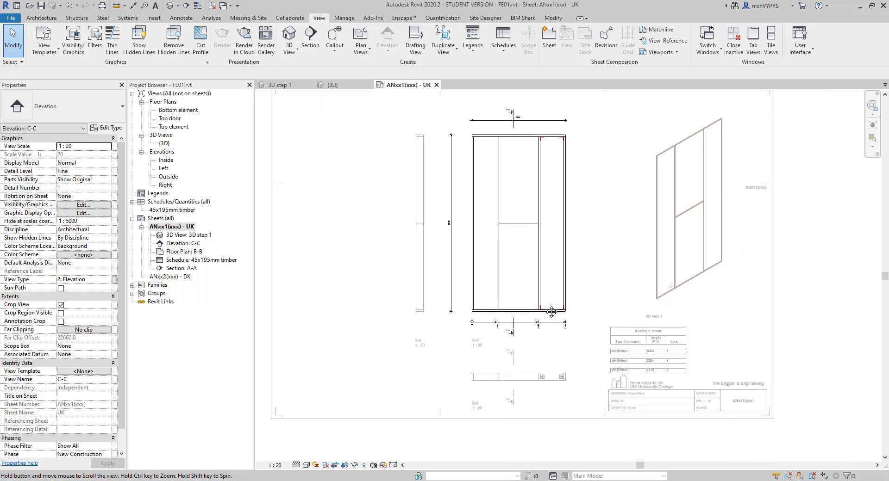
scroll(519, 347, "up", 2)
scroll(505, 358, "down", 2)
double_click(627, 199)
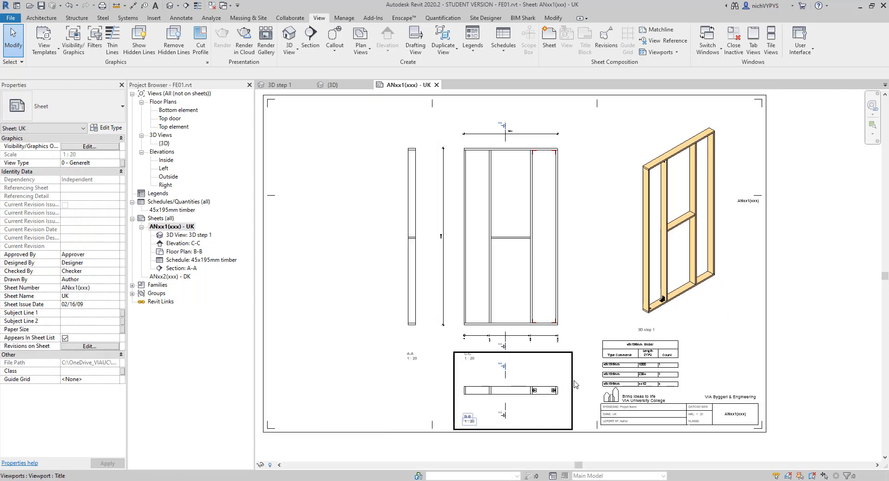
Rename the C-C elevation view on the sheet as Elevation.
scroll(607, 350, "up", 1)
left_click(449, 356)
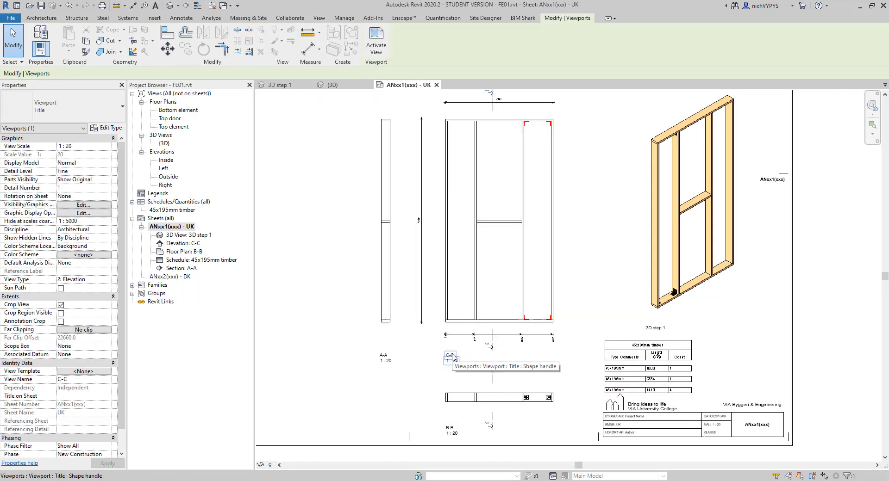
left_click(78, 372)
left_click(596, 308)
left_click(88, 380)
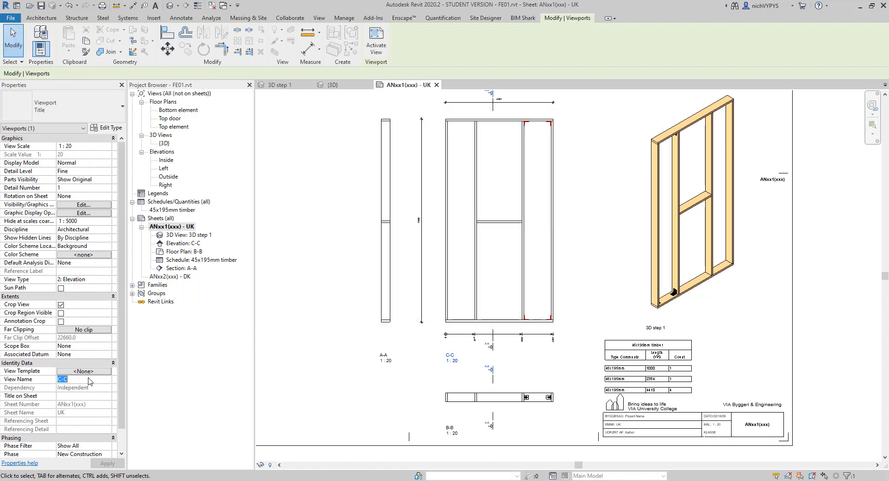
type("Elevat")
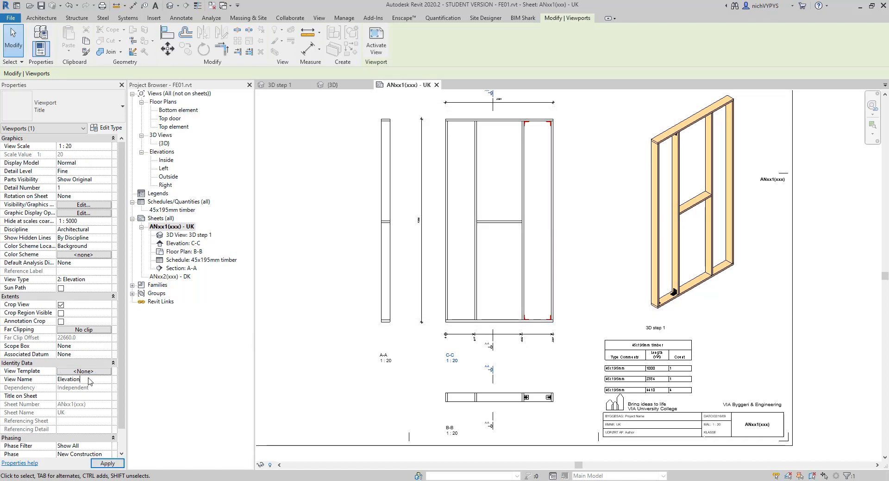
type("ion")
left_click(296, 369)
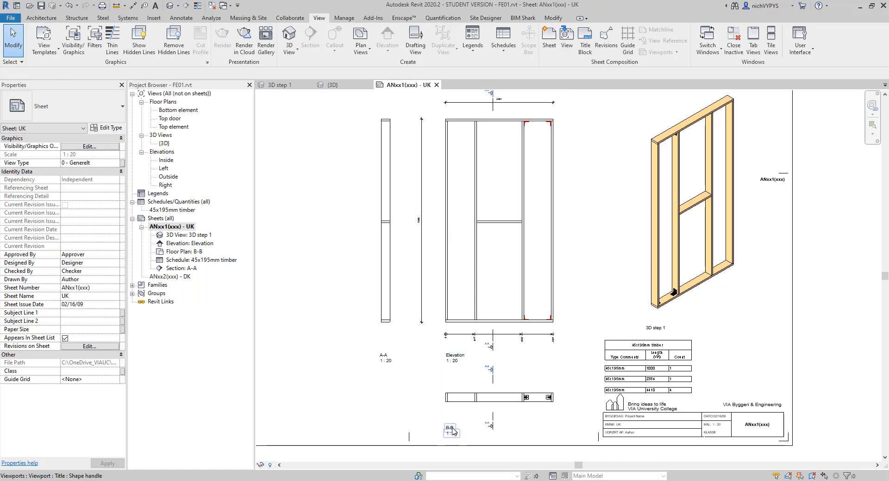
Place two VIA Section Head (manual) symbols level with each other on opposite sides of the elevation's lower half.
scroll(597, 122, "up", 2)
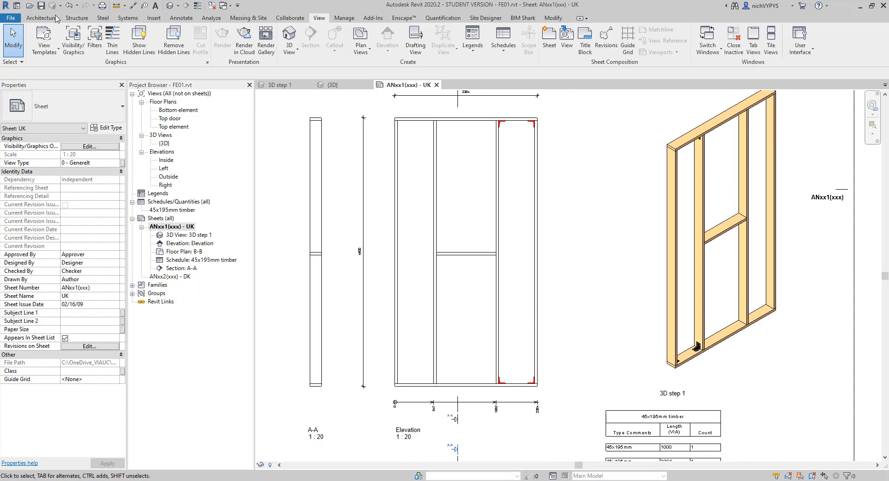
left_click(181, 18)
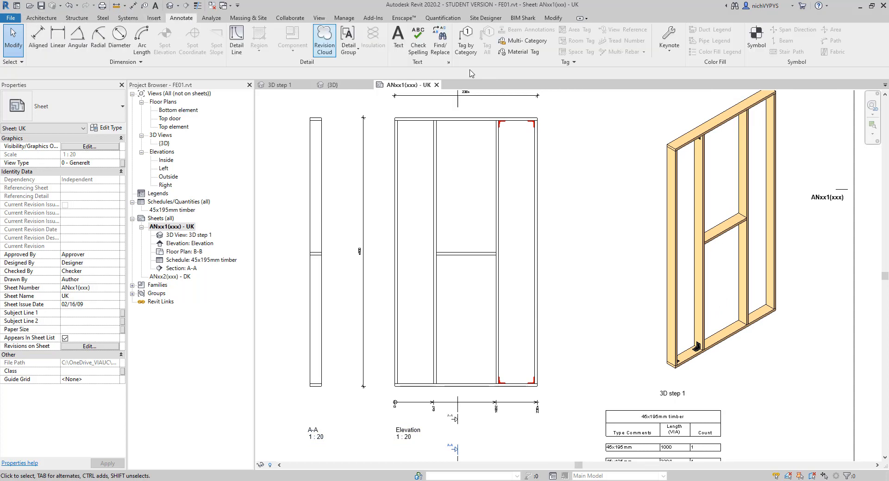
left_click(755, 38)
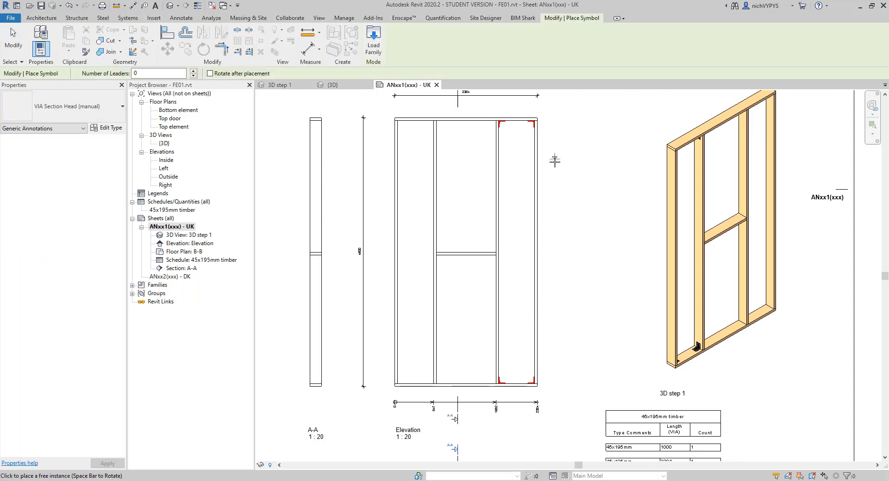
left_click(381, 293)
left_click(550, 292)
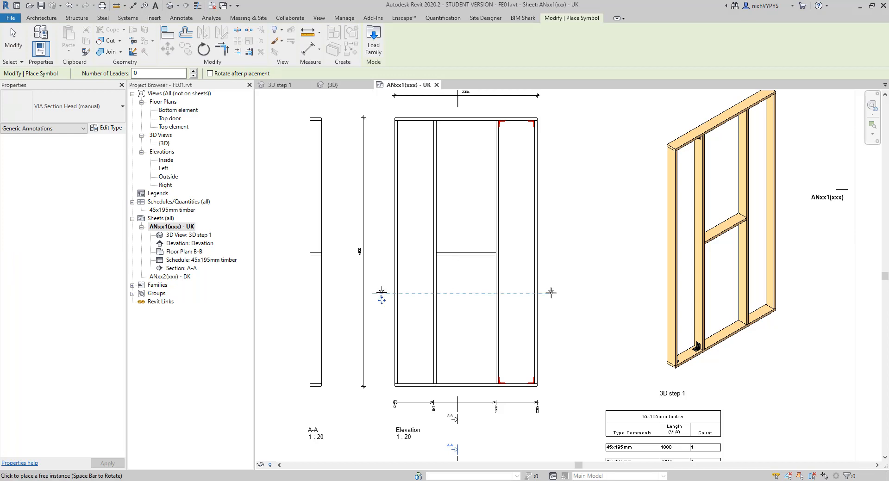
key("Escape")
Set the Section text of both section head symbols beside the elevation to B-B.
left_click(550, 291)
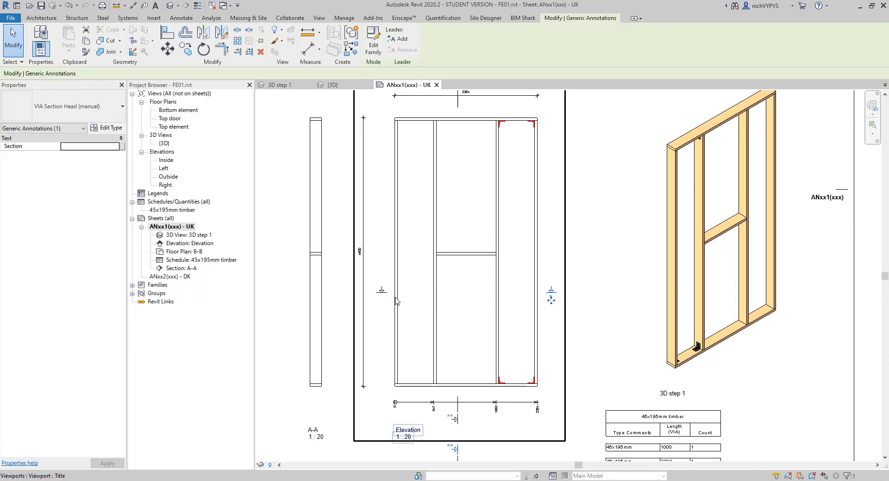
left_click(381, 292, "ctrl")
left_click(81, 147)
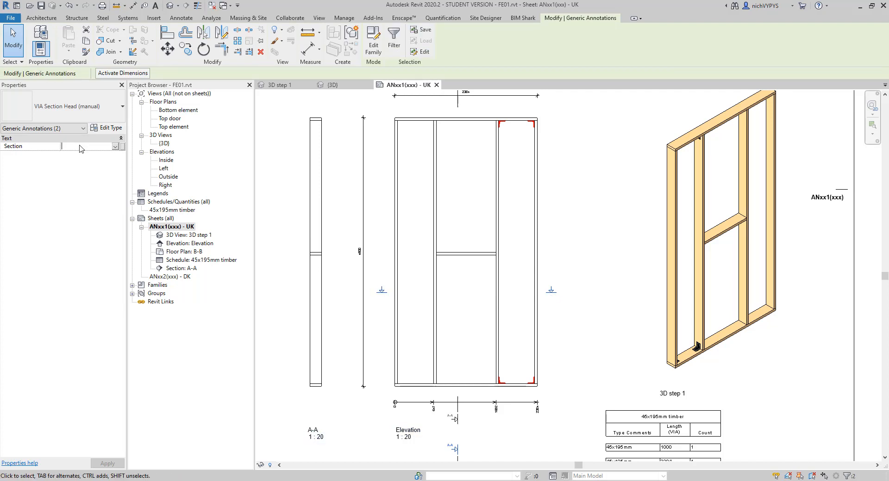
type("B-B")
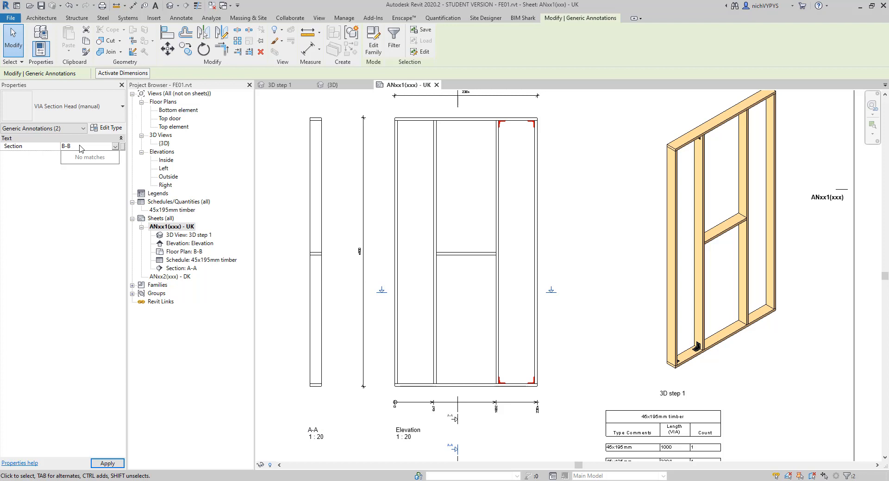
scroll(351, 176, "down", 3)
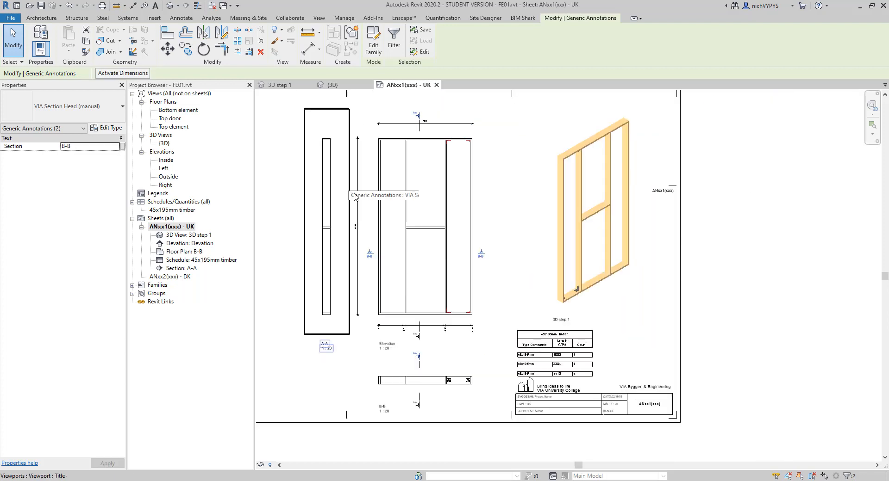
scroll(401, 301, "up", 3)
middle_click_drag(413, 386, 413, 386)
left_click(575, 258)
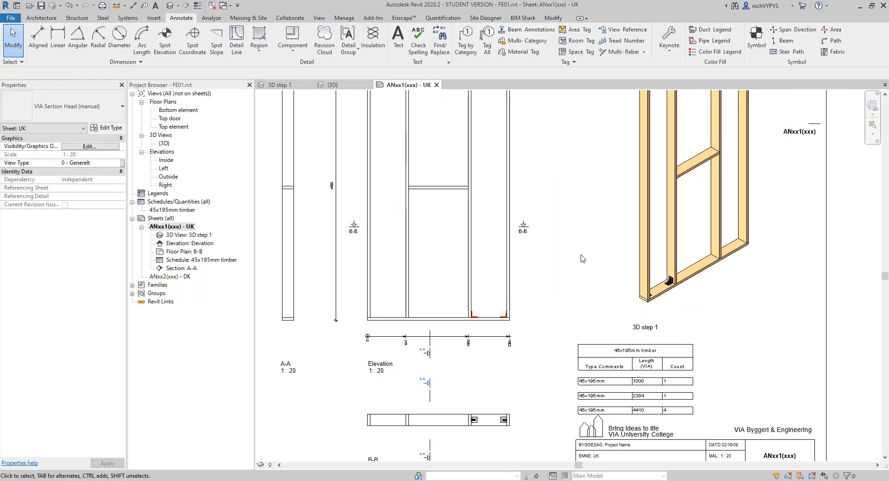
Duplicate the 45x195mm timber schedule placed on the UK sheet.
scroll(578, 239, "down", 1)
scroll(571, 230, "down", 1)
middle_click_drag(577, 237, 573, 260)
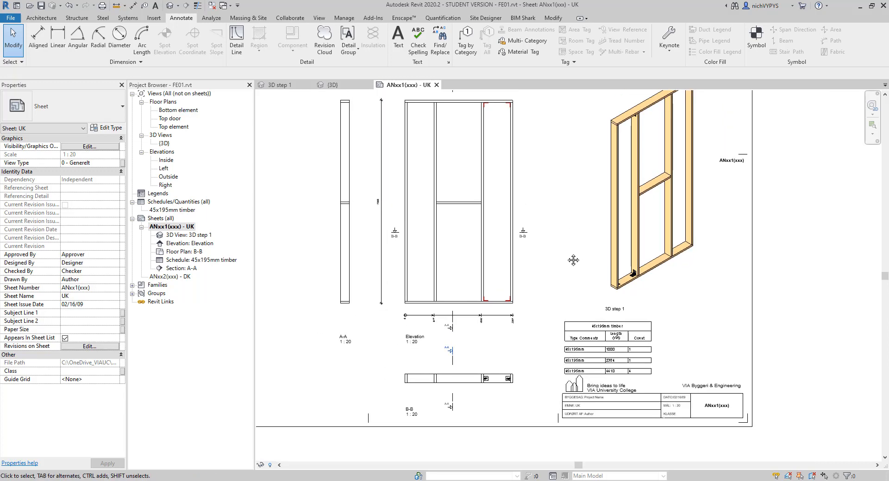
middle_click_drag(629, 301, 595, 270)
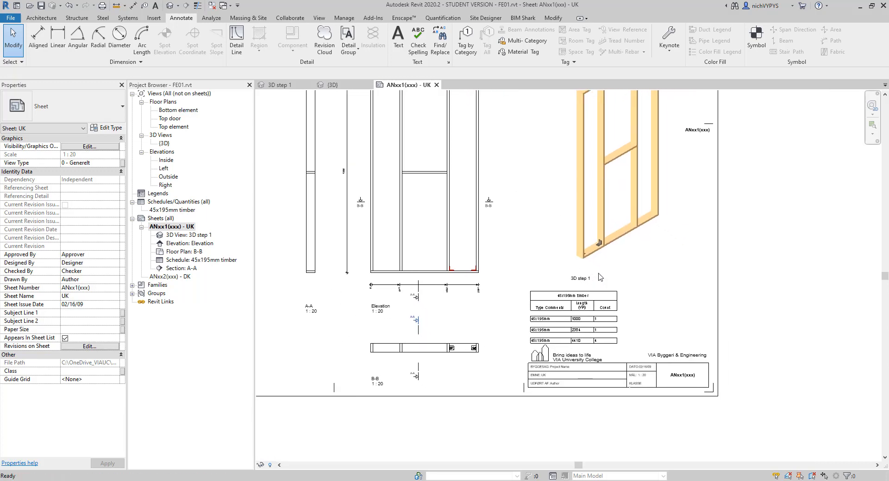
left_click(603, 300)
scroll(610, 308, "up", 1)
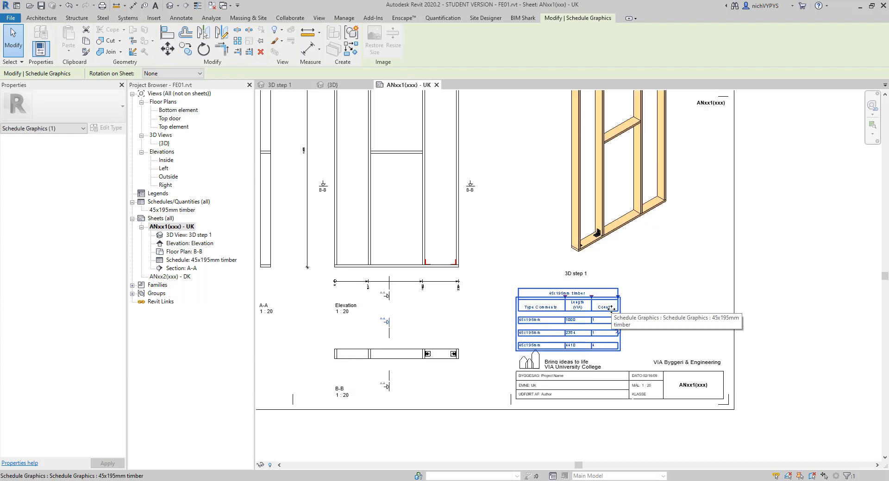
scroll(611, 307, "up", 1)
key("Escape")
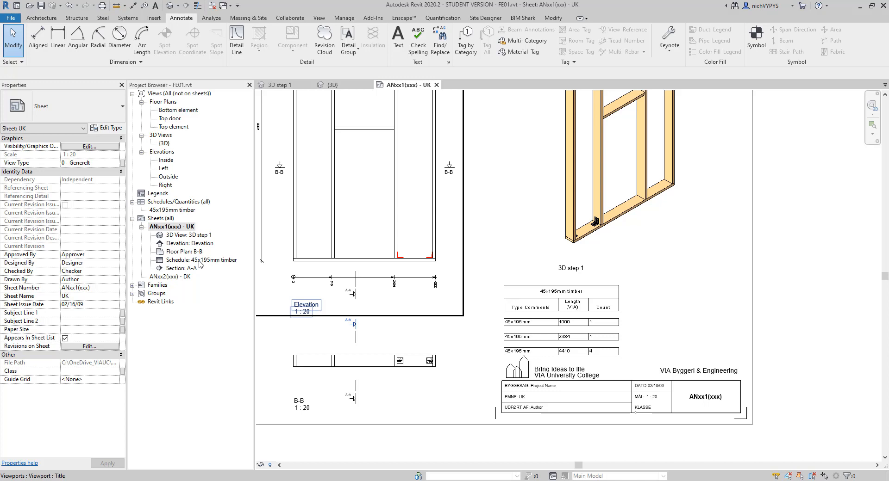
right_click(199, 262)
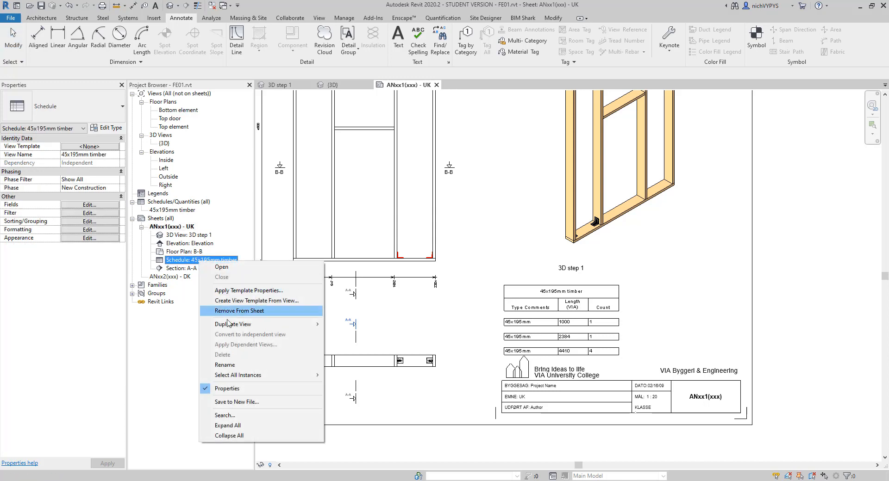
mouse_move(254, 325)
left_click(388, 329)
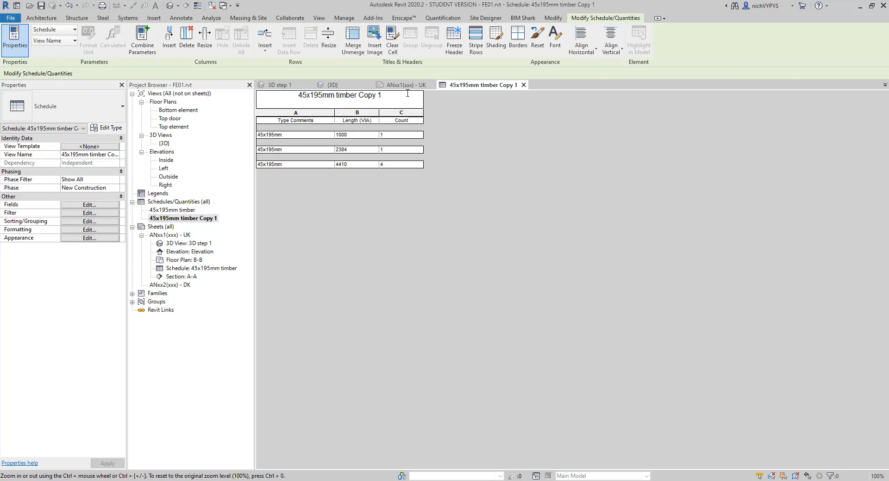
Rename the duplicated timber schedule as Steel Angles.
right_click(211, 218)
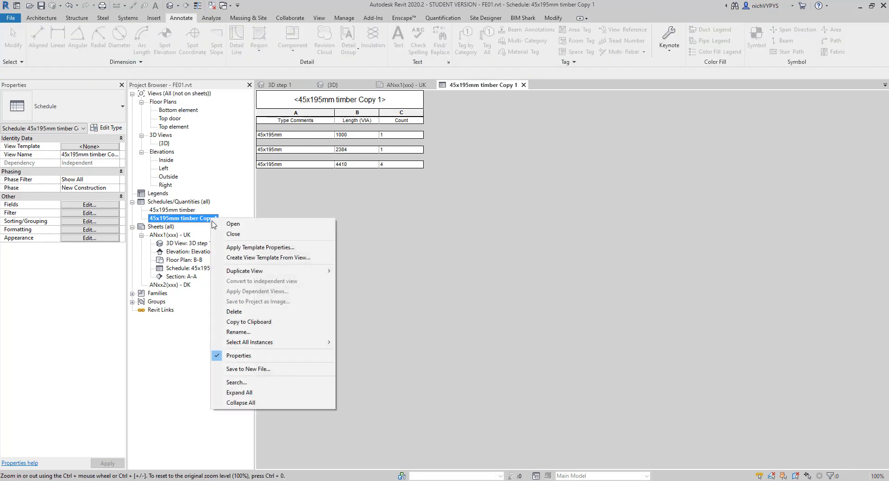
left_click(248, 332)
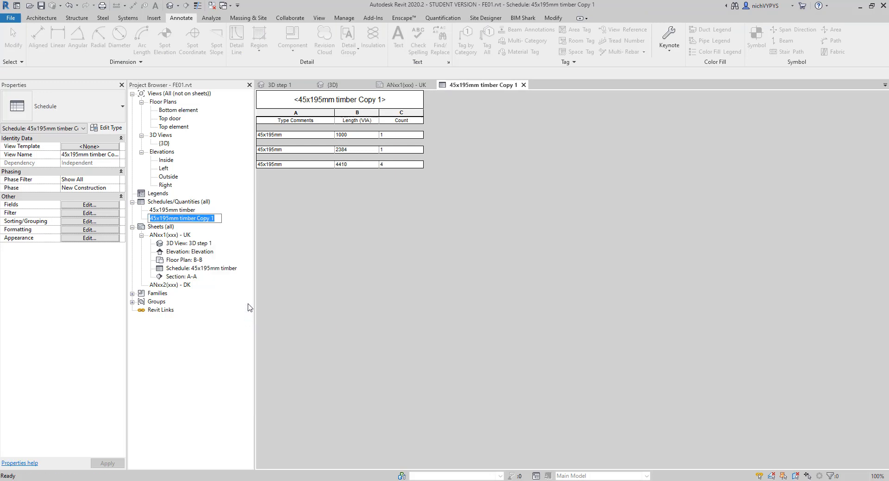
type("Steel")
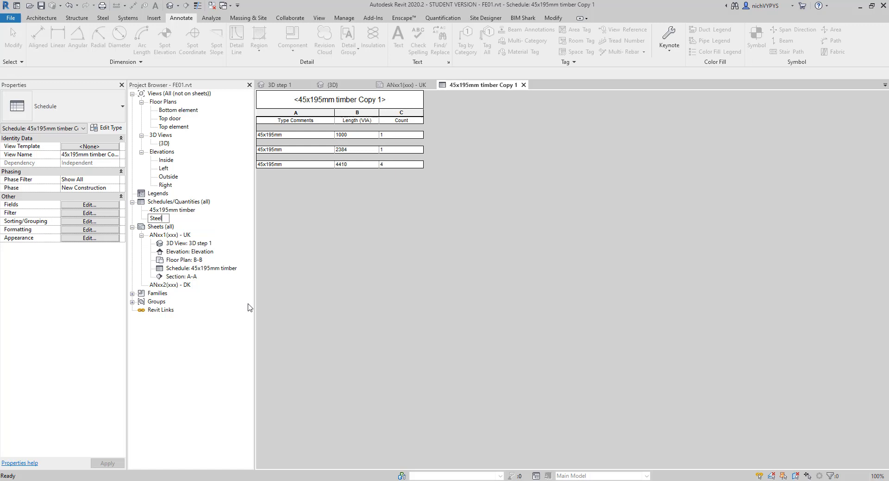
type(" Angles")
key("Return")
left_click(272, 231)
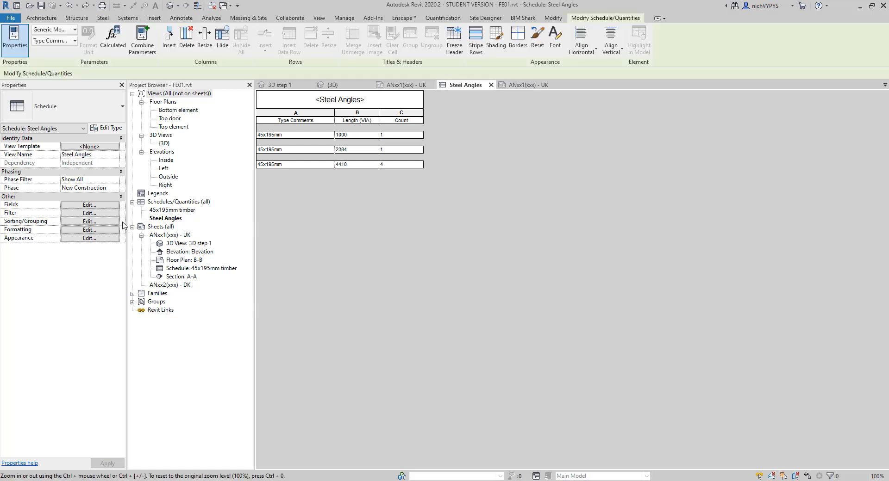
Remove the Length (VIA) field from the Steel Angles schedule.
left_click(87, 205)
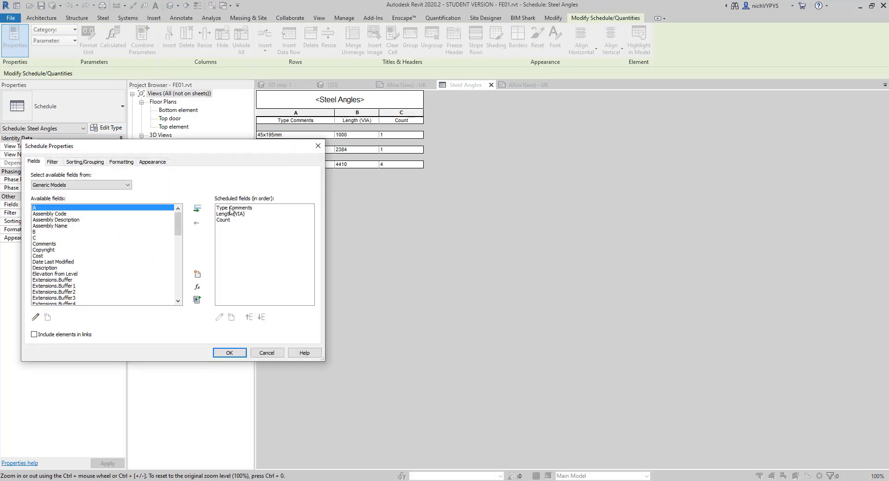
left_click(232, 214)
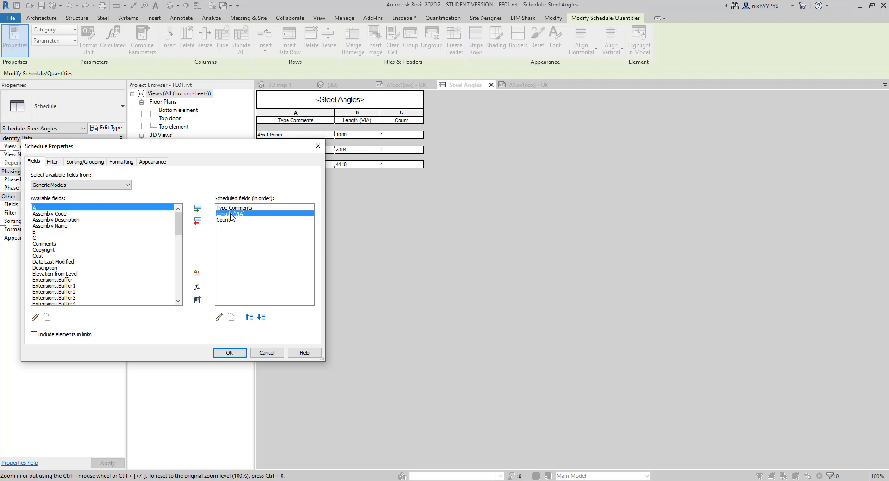
left_click(198, 223)
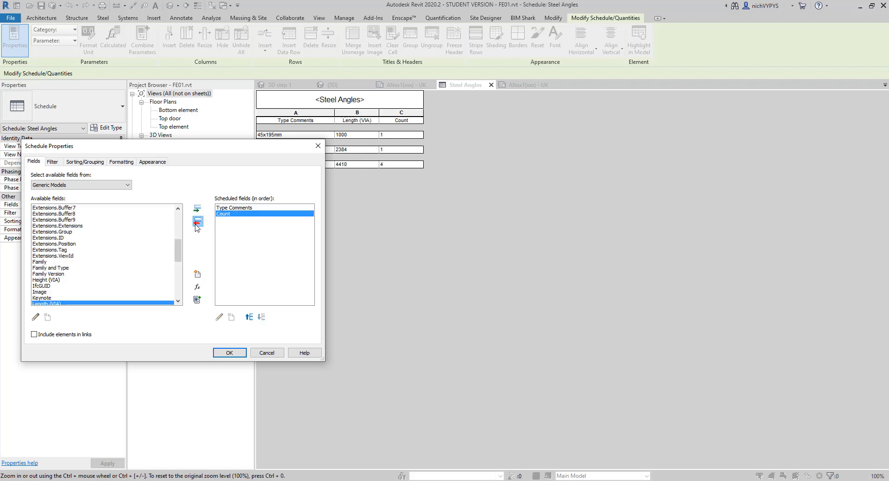
left_click(53, 162)
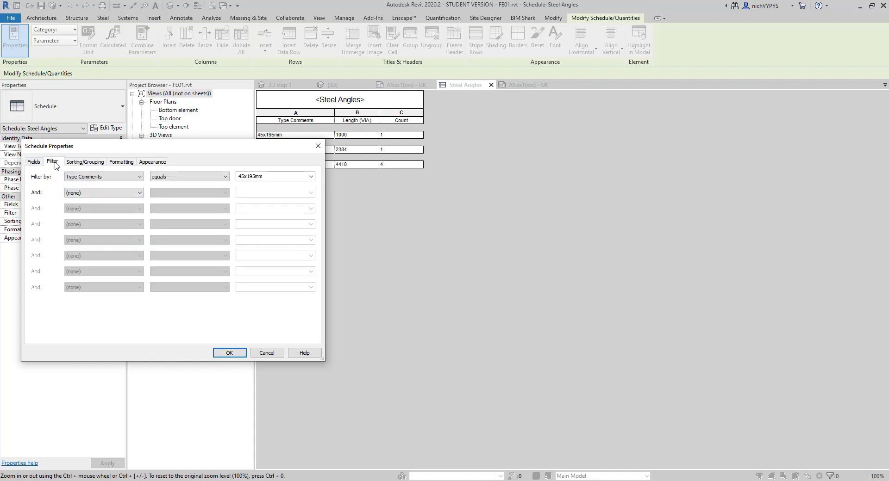
left_click(311, 178)
left_click(311, 178)
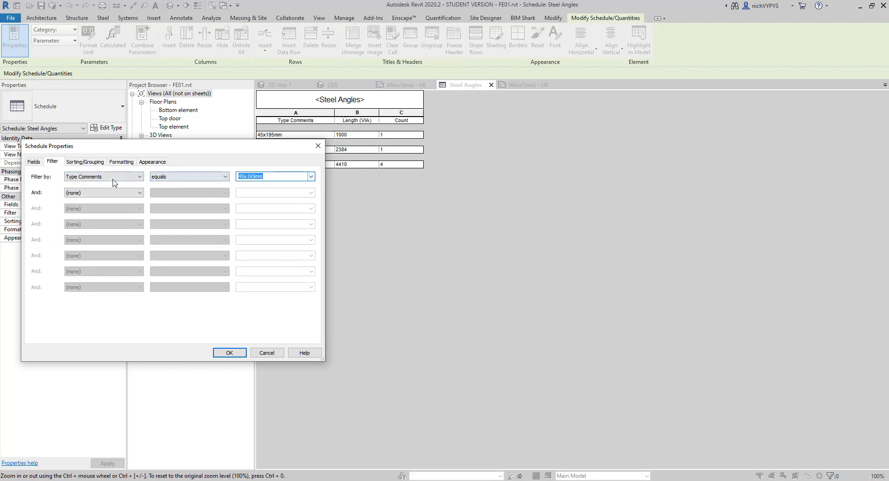
left_click(231, 353)
In the 3D model, set the Type Comments of the 100 Steel Angle type to Angle Bracket, copied from its Description.
double_click(165, 144)
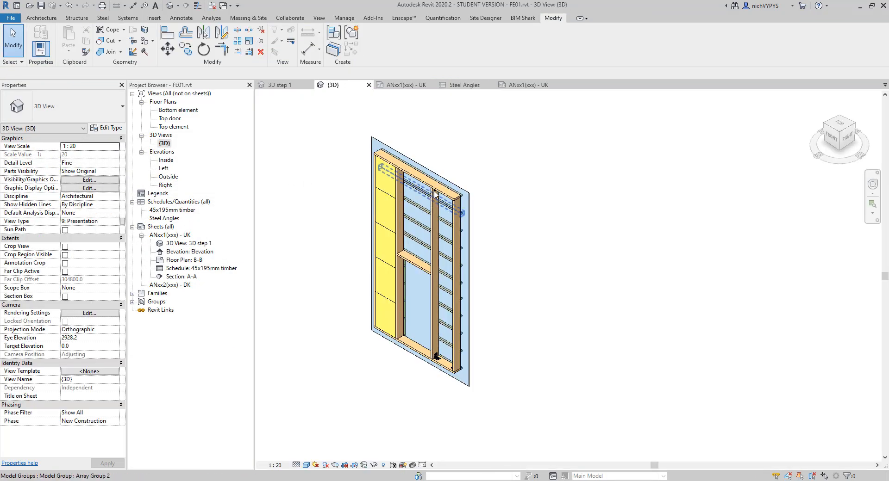
left_click_drag(420, 158, 447, 199)
left_click(106, 127)
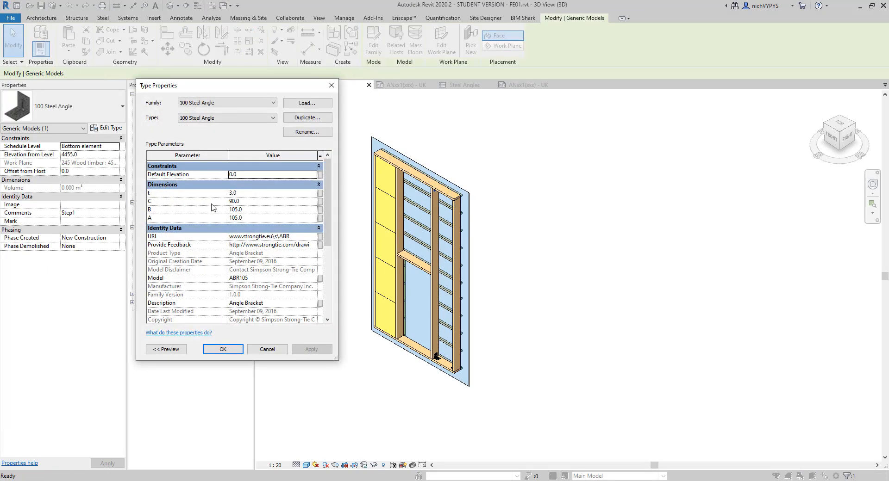
left_click(278, 304)
key("ctrl+c")
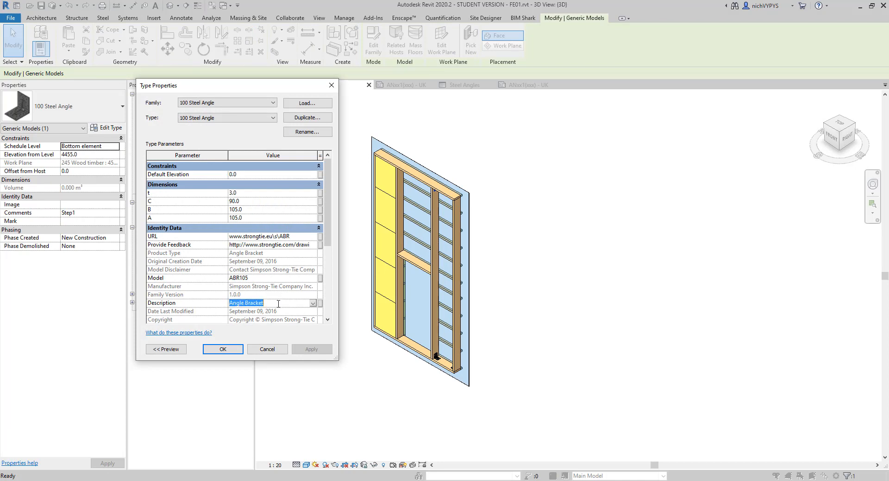
scroll(275, 302, "down", 3)
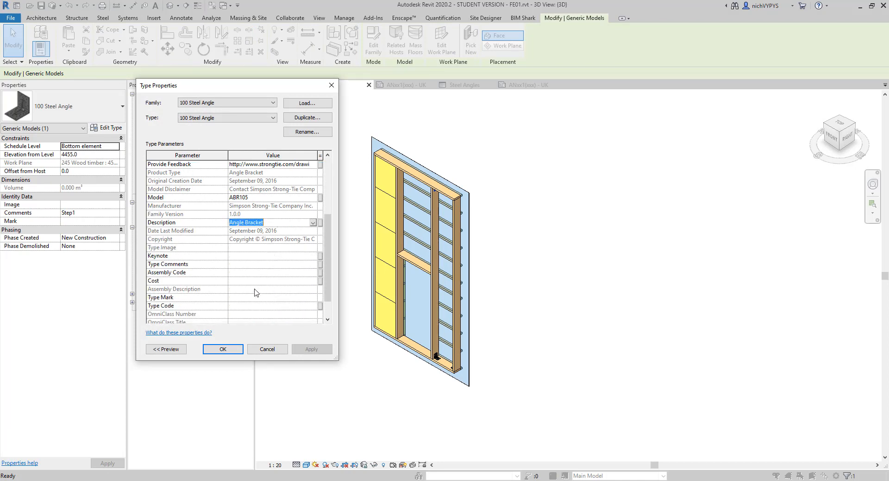
left_click(243, 266)
key("ctrl+v")
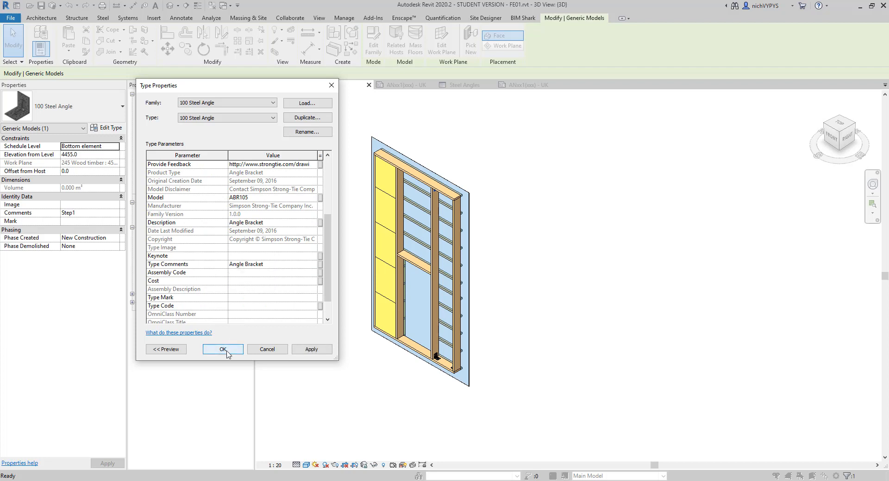
left_click(222, 349)
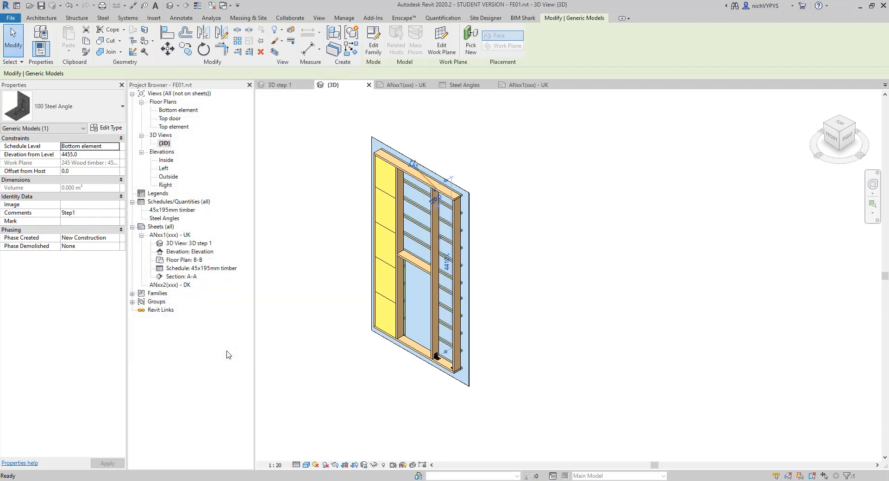
Filter the Steel Angles schedule so that Type Comments equals Angle Bracket.
double_click(172, 220)
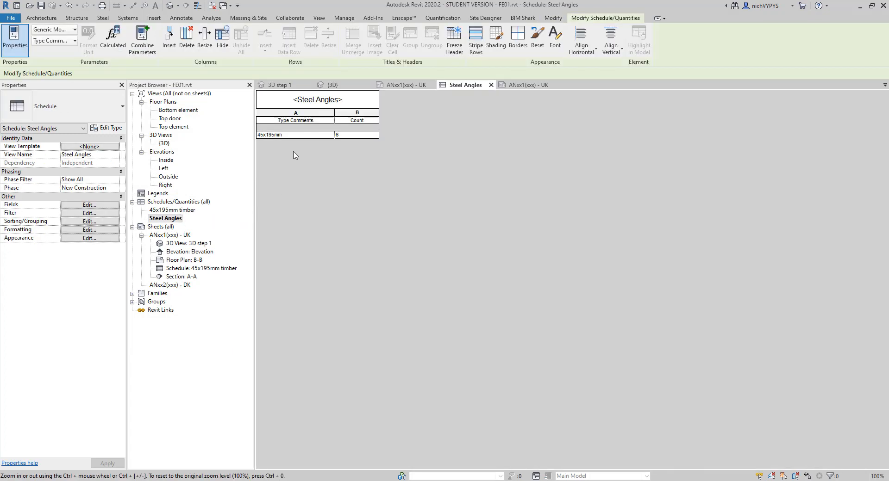
left_click(98, 214)
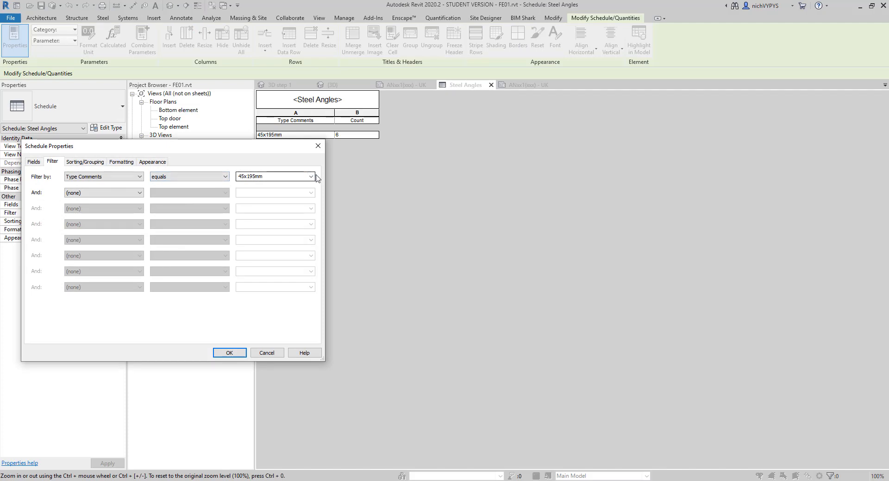
left_click(311, 176)
left_click(282, 193)
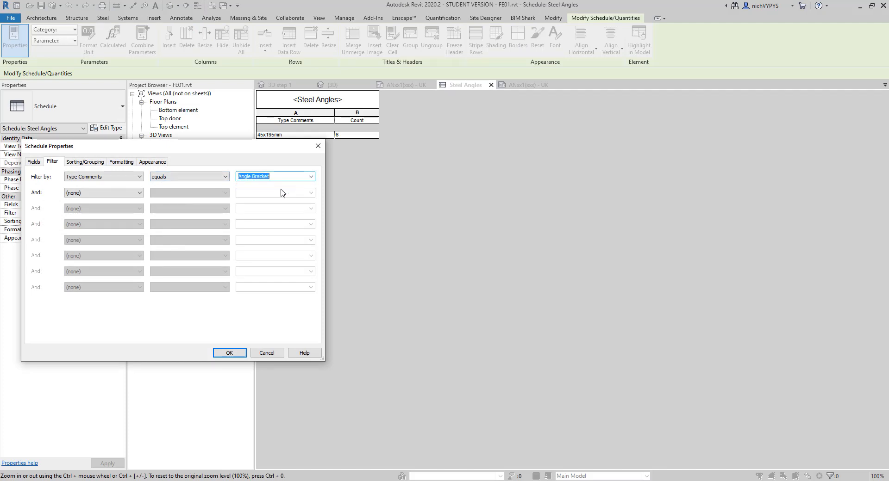
left_click(240, 351)
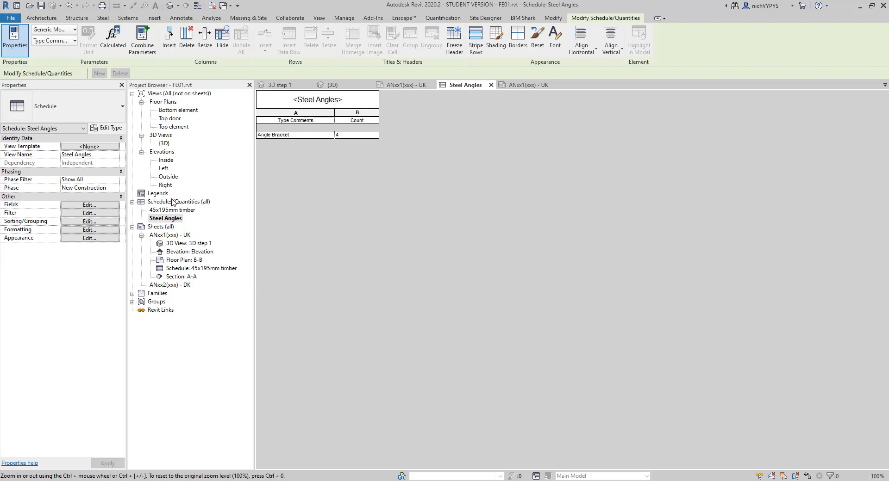
Place the Steel Angles schedule on the UK sheet beside the timber schedule, aligned with its top edge.
double_click(171, 235)
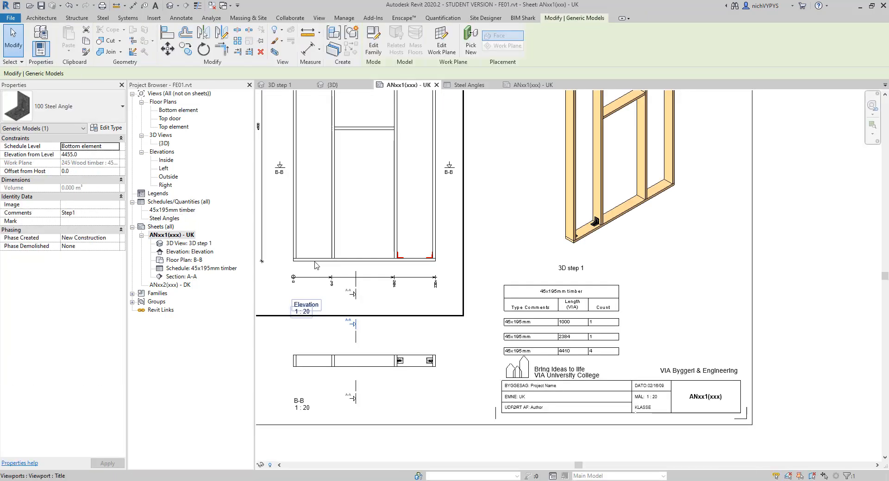
left_click(166, 218)
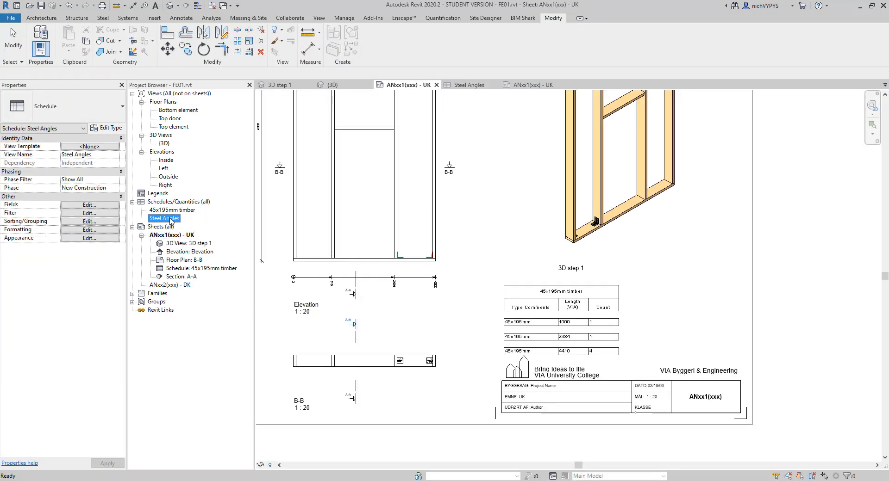
left_click_drag(614, 391, 639, 384)
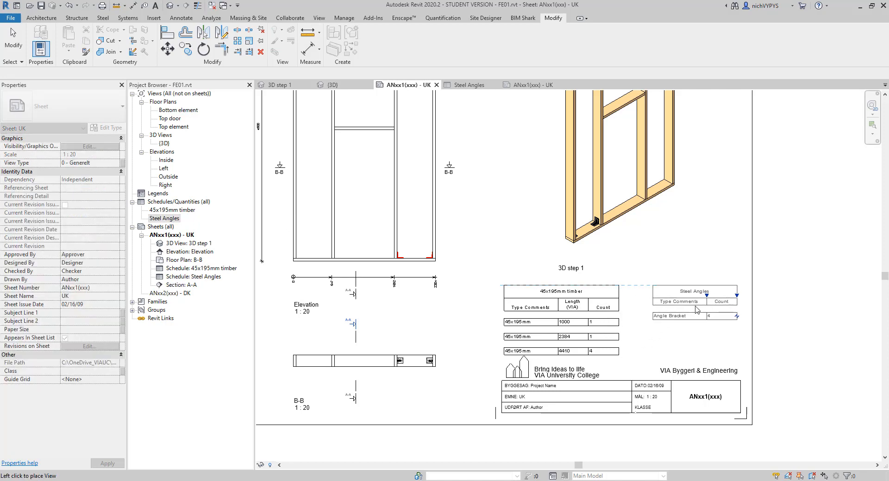
left_click(697, 309)
left_click(710, 328)
Shorten the Type Comments column heading of the Steel Angles schedule to Type and return to the UK sheet.
scroll(711, 329, "up", 1)
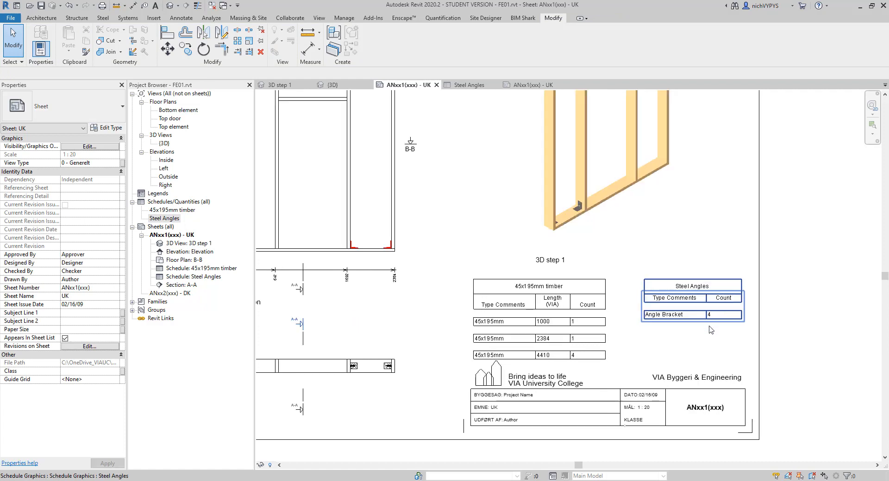
scroll(711, 330, "up", 1)
double_click(681, 300)
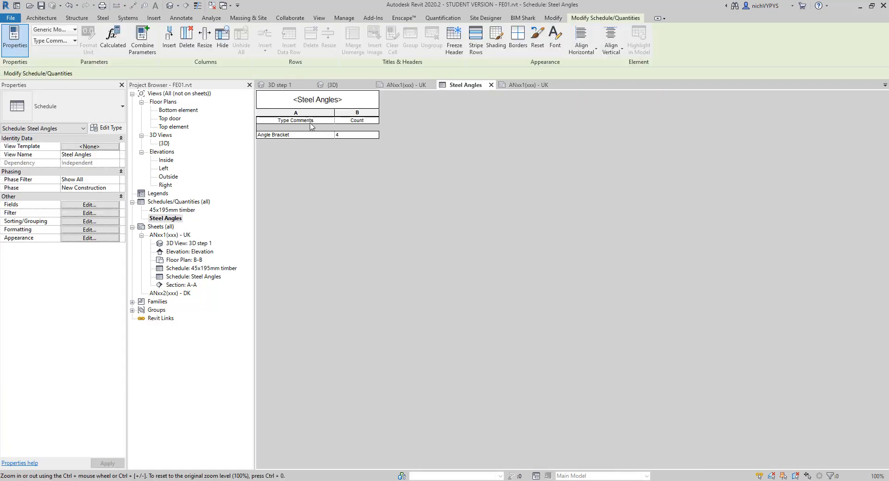
double_click(312, 121)
key("BackSpace")
double_click(171, 235)
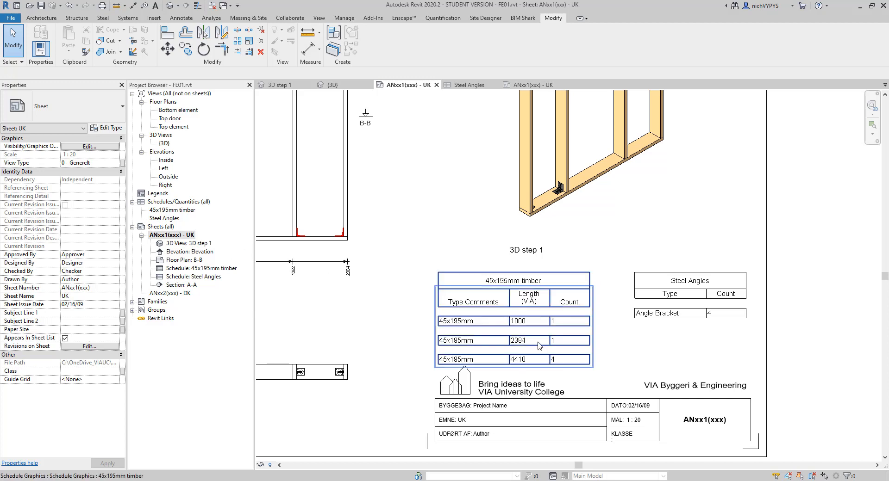
Rename the Type Comments column heading of the 45x195mm timber schedule as Dimension.
left_click(528, 324)
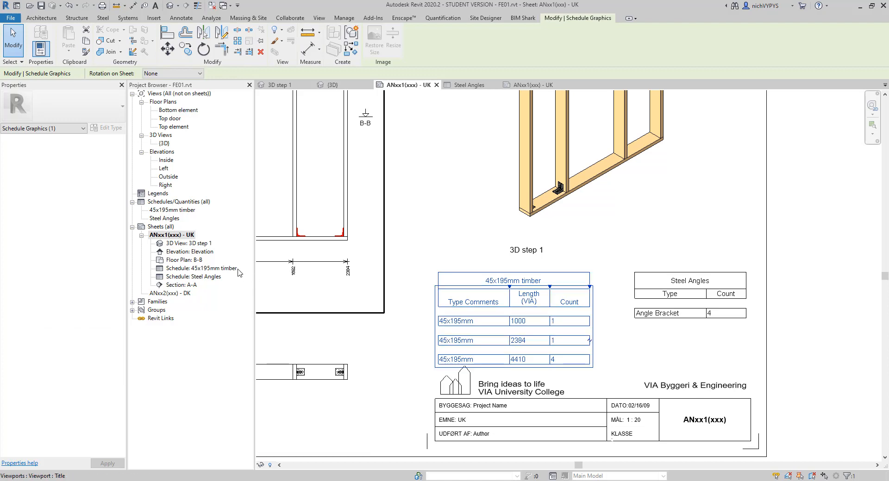
double_click(218, 268)
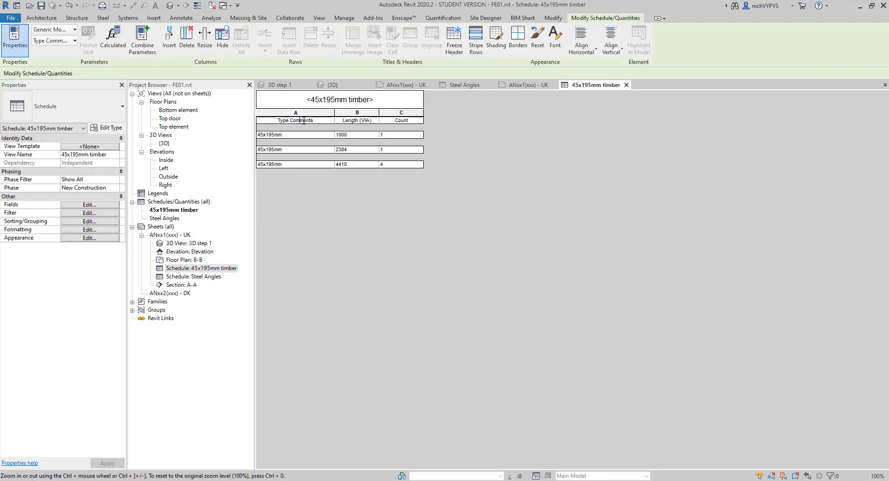
double_click(304, 120)
double_click(304, 121)
left_click_drag(305, 121, 265, 122)
type("Dimension")
Shorten the Length (VIA) column heading of the timber schedule to Length and close the schedule view.
left_click(362, 121)
left_click(379, 120)
left_click(377, 121)
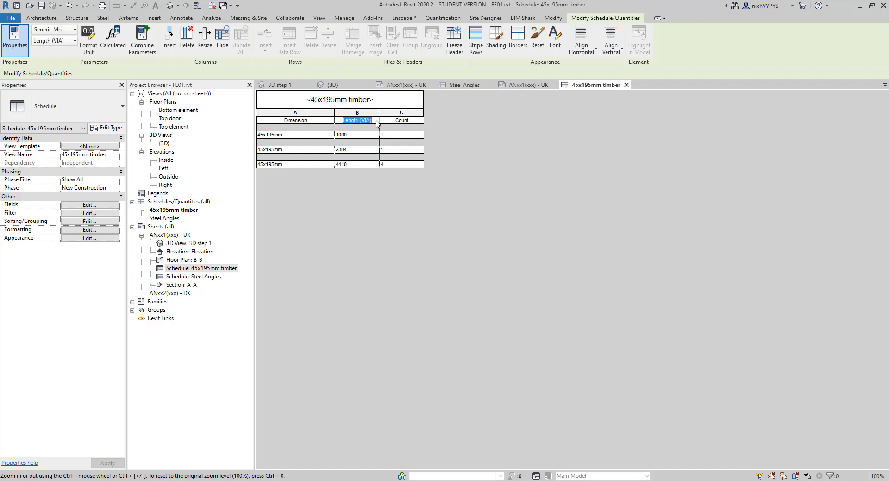
left_click(376, 121)
key("BackSpace")
key("BackSpace")
key("BackSpace")
key("BackSpace")
key("BackSpace")
key("BackSpace")
left_click(626, 85)
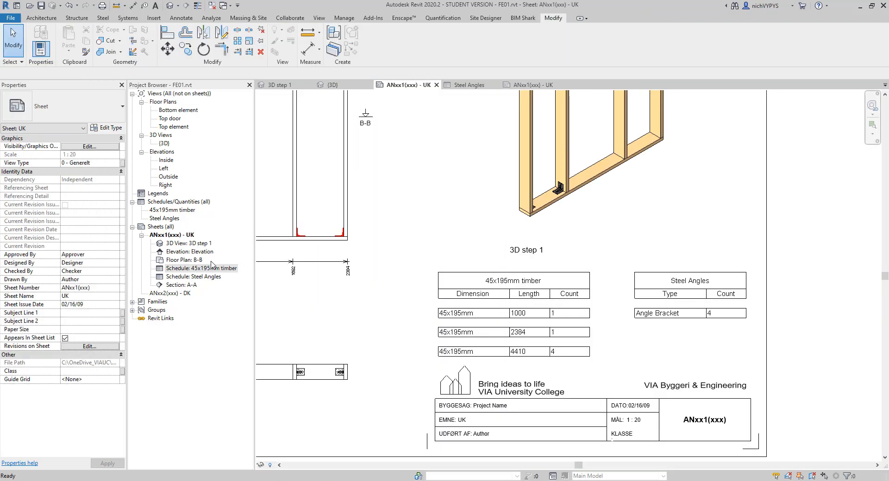
Activate the Elevation viewport on the UK sheet for editing the model in place.
scroll(538, 271, "down", 1)
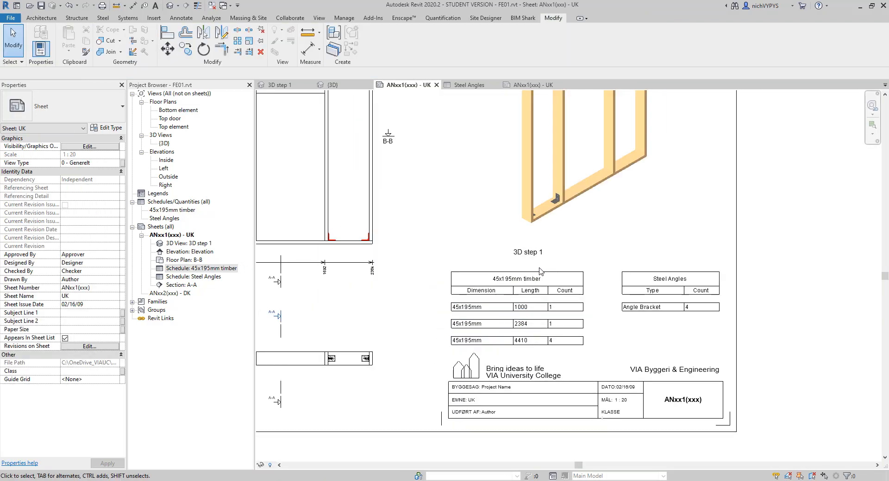
middle_click_drag(549, 273, 644, 351)
scroll(594, 274, "down", 1)
scroll(626, 286, "down", 2)
scroll(634, 307, "down", 1)
scroll(674, 280, "up", 1)
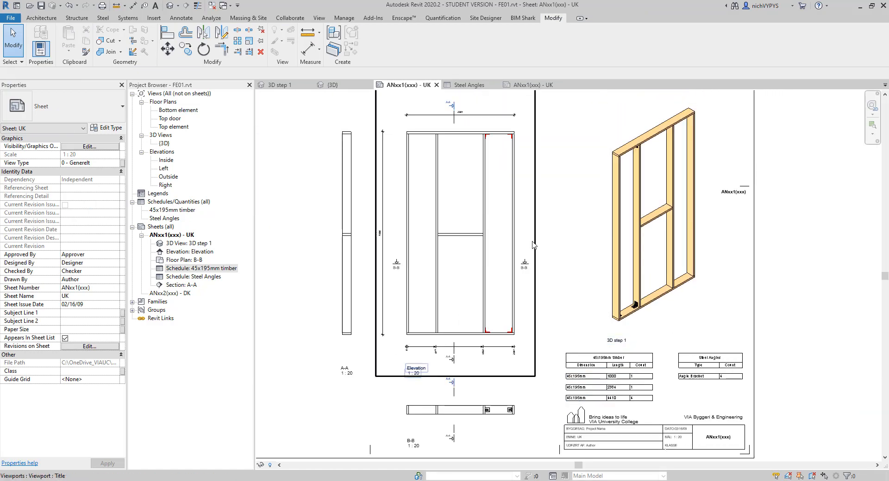
double_click(471, 221)
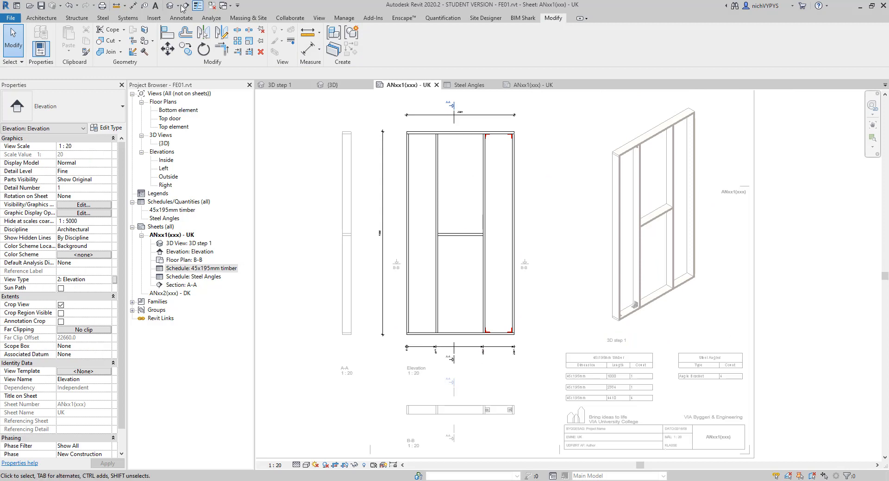
Add a similar vertical 45x195mm timber on the Frontelement plane, about 2192 mm long, from the horizontal rail to the top plate at section line A-A.
right_click(434, 187)
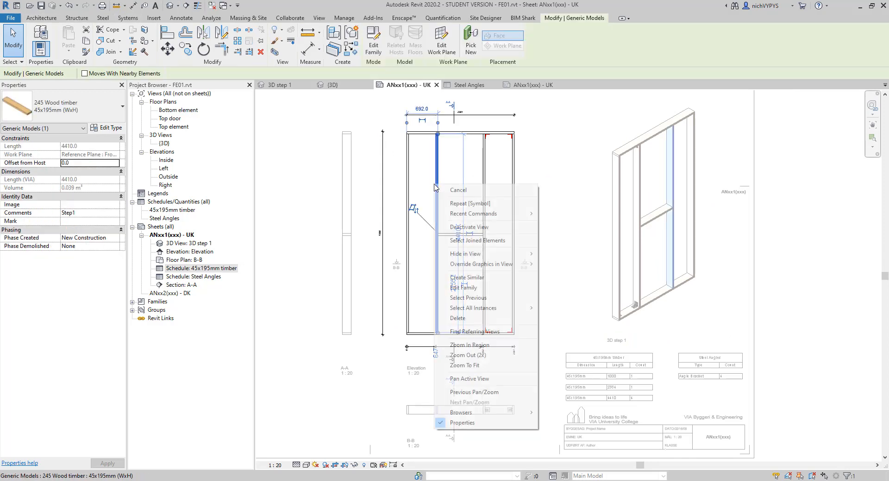
left_click(476, 279)
left_click(465, 250)
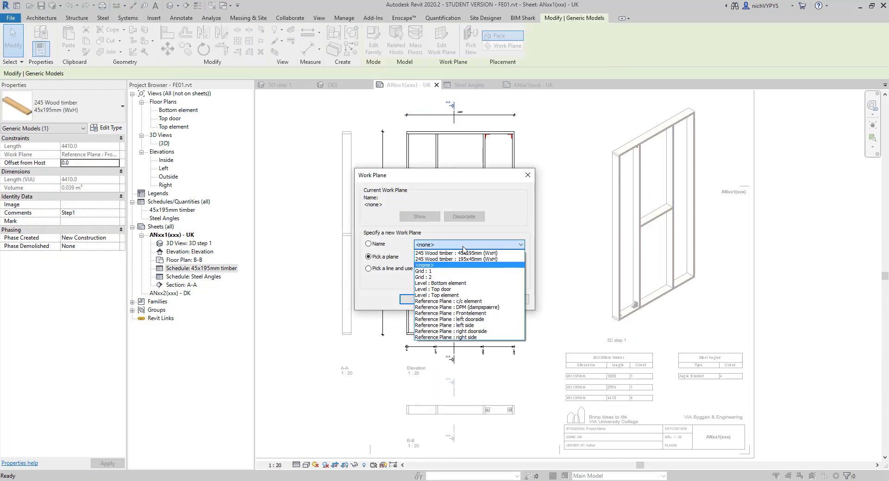
left_click(472, 318)
left_click(419, 299)
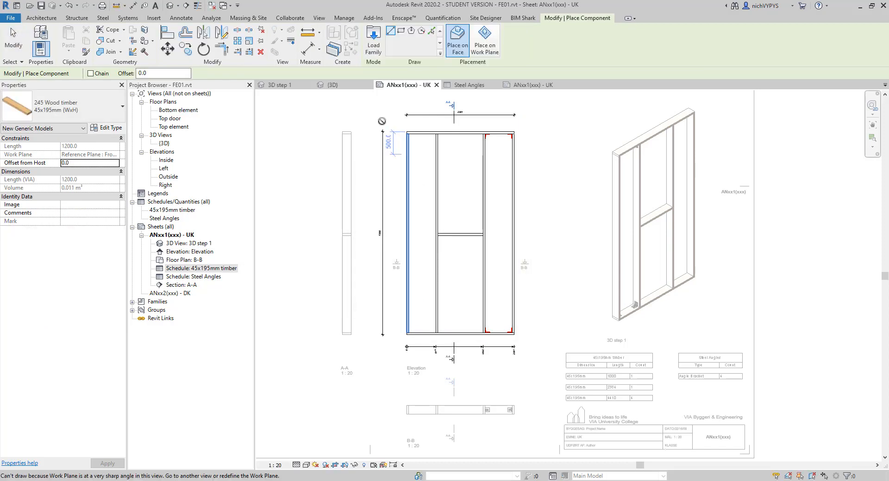
left_click(184, 73)
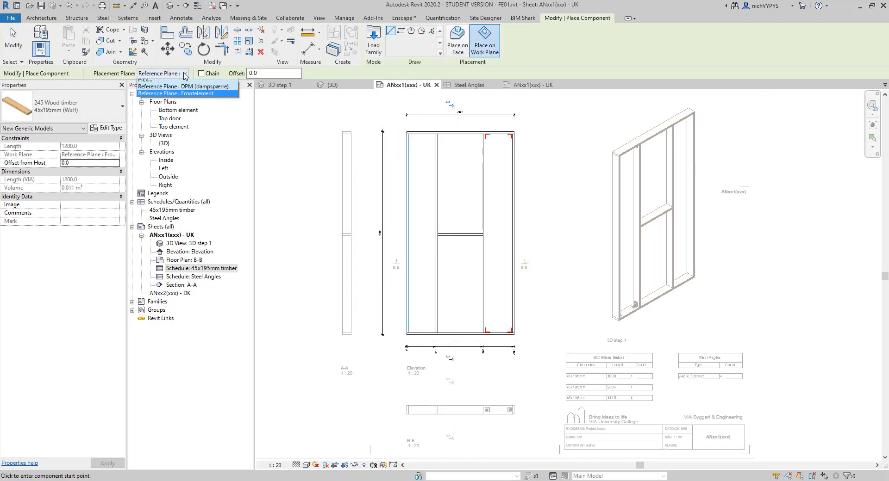
left_click(198, 96)
left_click(454, 232)
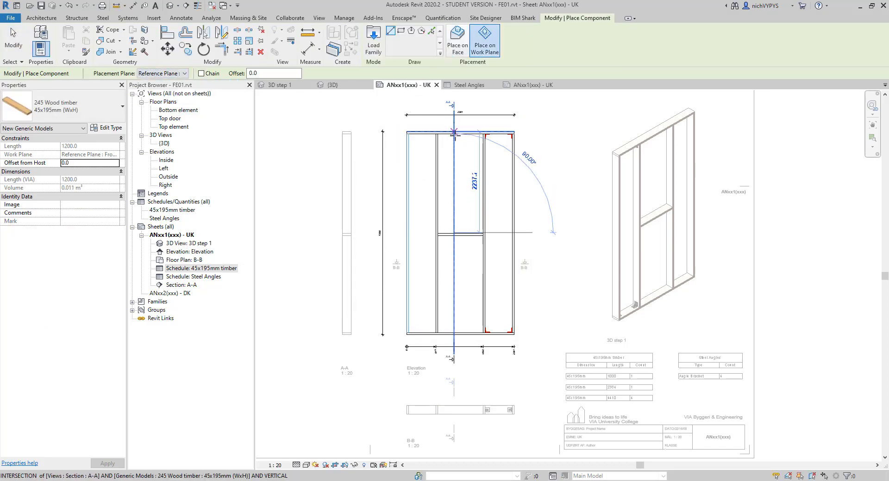
left_click(454, 134)
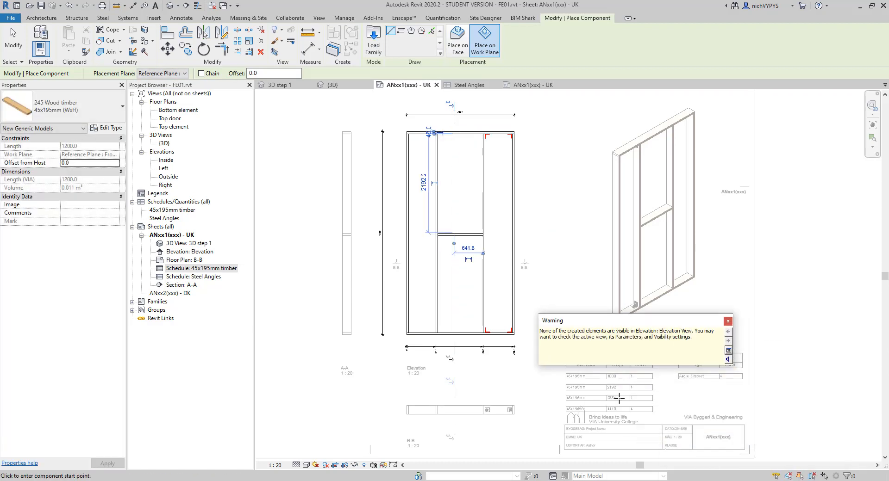
key("Escape")
Set the Comments of the new short stud to Step1 in the {3D} view.
left_click(340, 87)
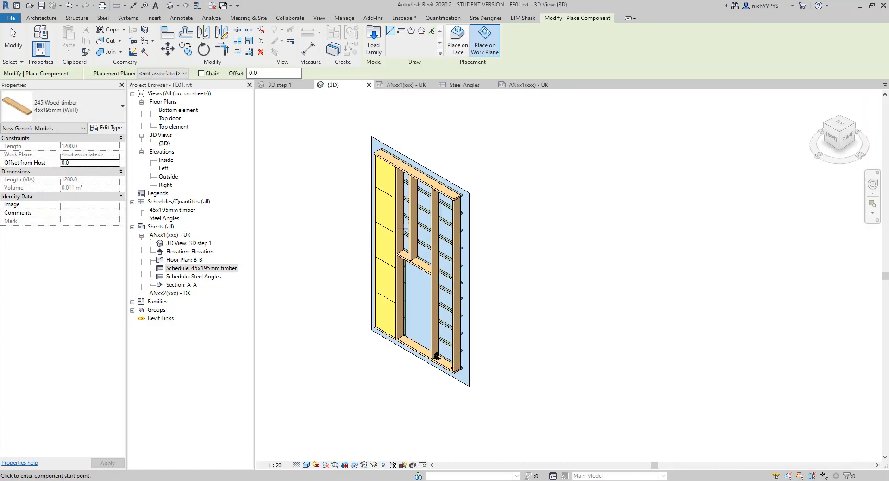
key("Escape")
left_click(413, 244)
left_click(115, 213)
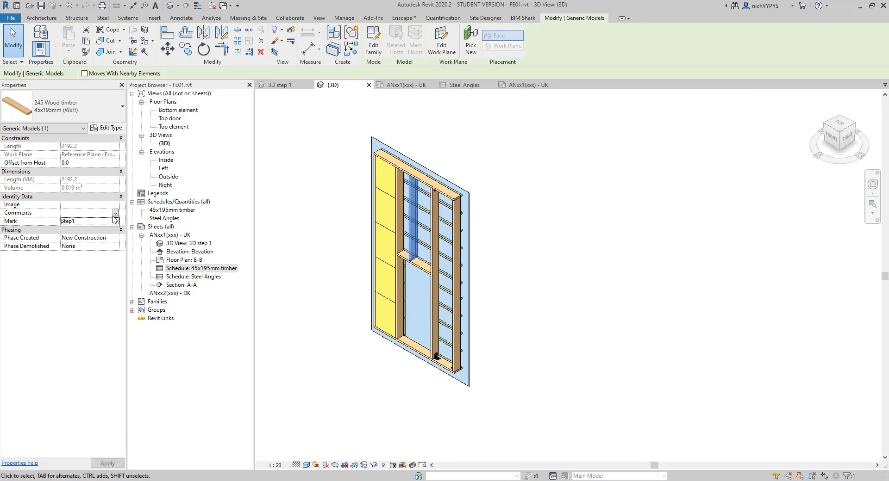
left_click(94, 223)
Compare the UK sheet of the reference project Træ_test3 with the updated FE01 UK sheet.
left_click(525, 85)
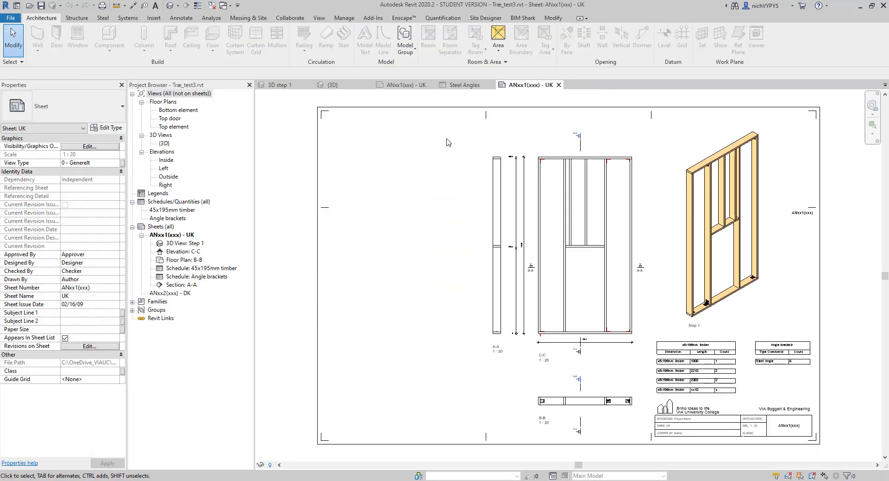
left_click(403, 86)
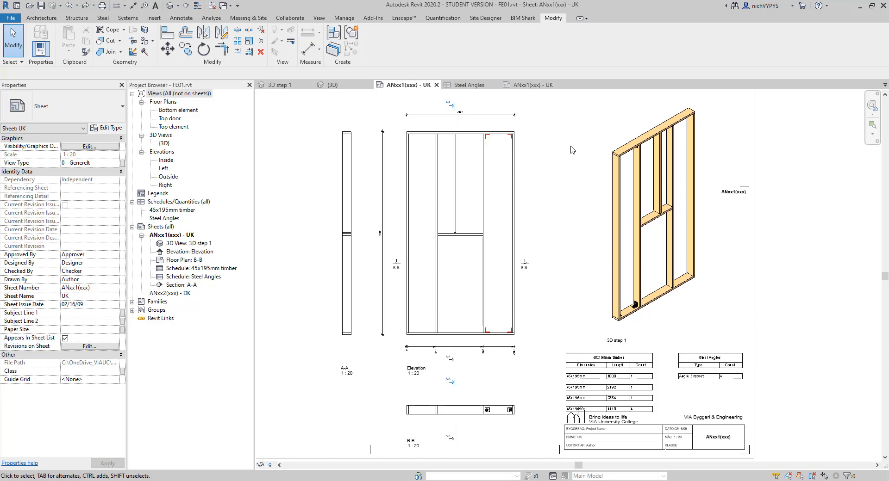
scroll(572, 149, "up", 2)
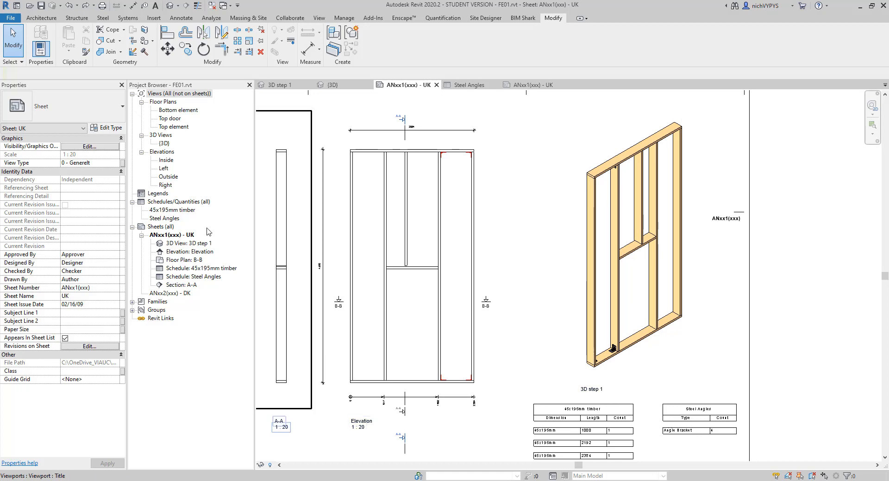
Displace the uppermost 45x45mm batten about 2361 mm along Y away from the frame in the {3D} view.
double_click(164, 143)
middle_click_drag(482, 248, 331, 277, "shift")
scroll(548, 204, "up", 1)
left_click(430, 145)
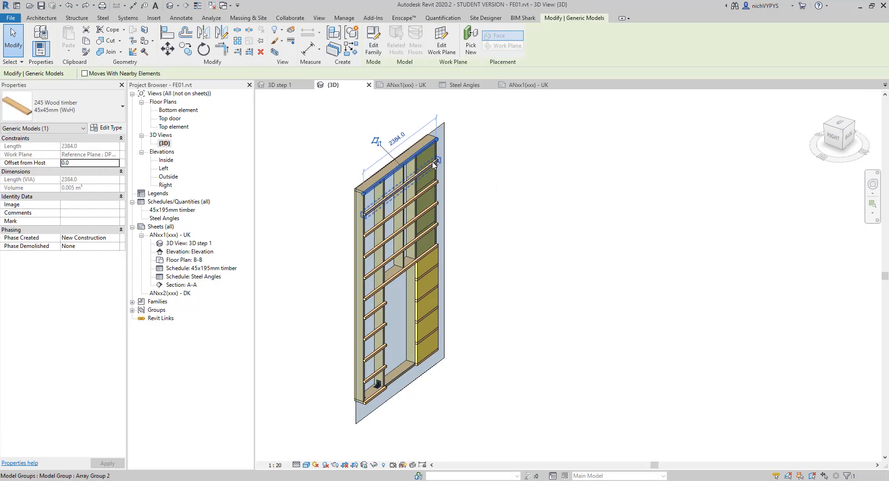
left_click(432, 165, "ctrl")
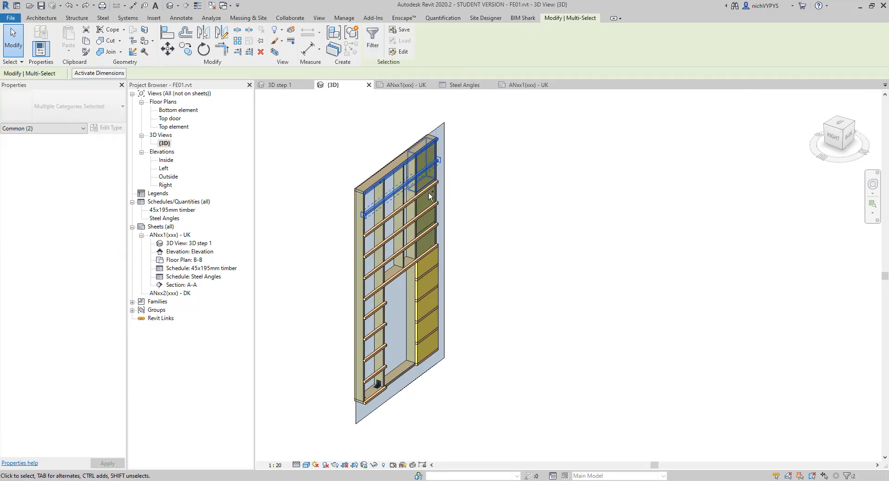
left_click(291, 29)
left_click_drag(421, 173, 535, 239)
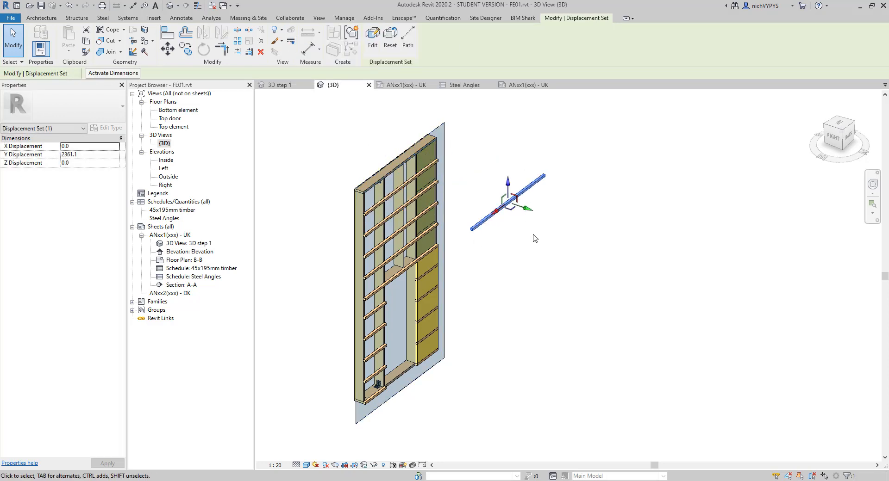
Add displacement paths from both ends of the displaced batten back to the frame.
left_click(408, 35)
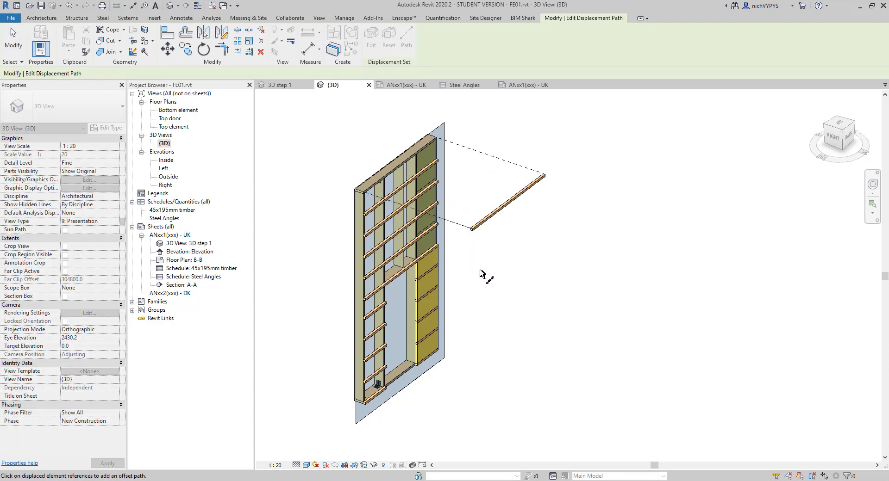
middle_click_drag(480, 270, 507, 262, "shift")
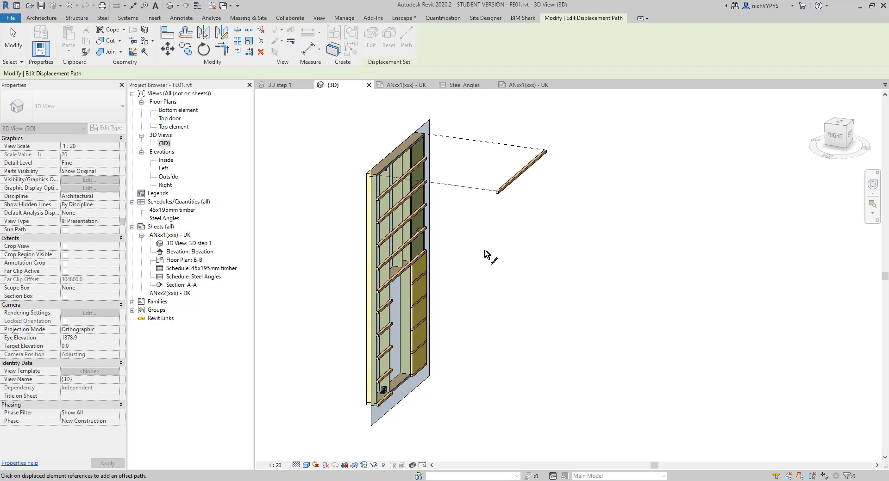
key("Escape")
Reset the displaced batten to its original place and reopen the UK sheet.
left_click(522, 168)
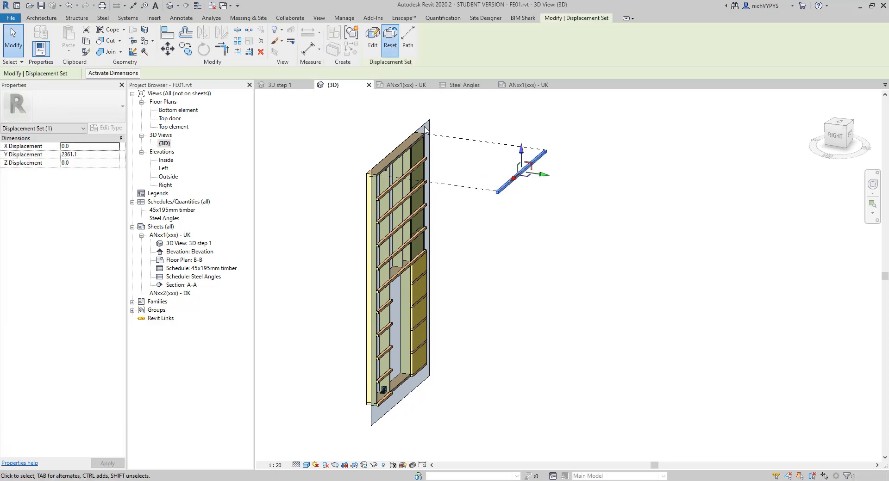
left_click(498, 251)
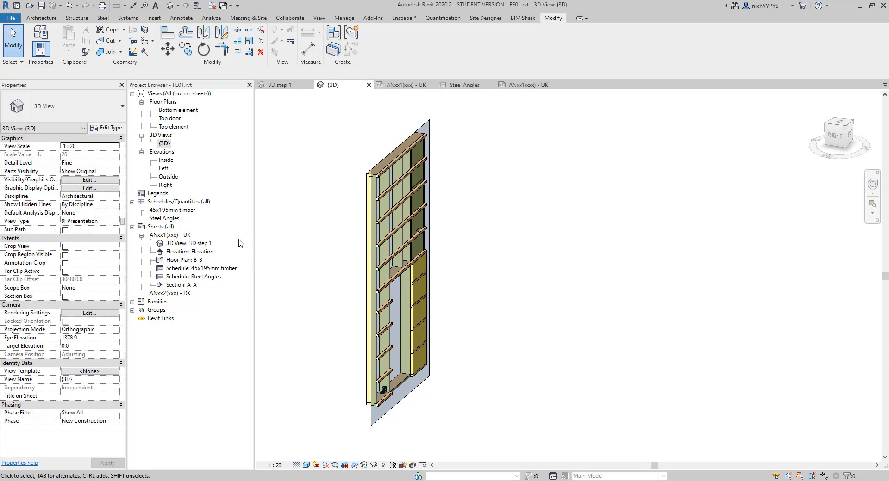
double_click(182, 236)
scroll(618, 250, "down", 2)
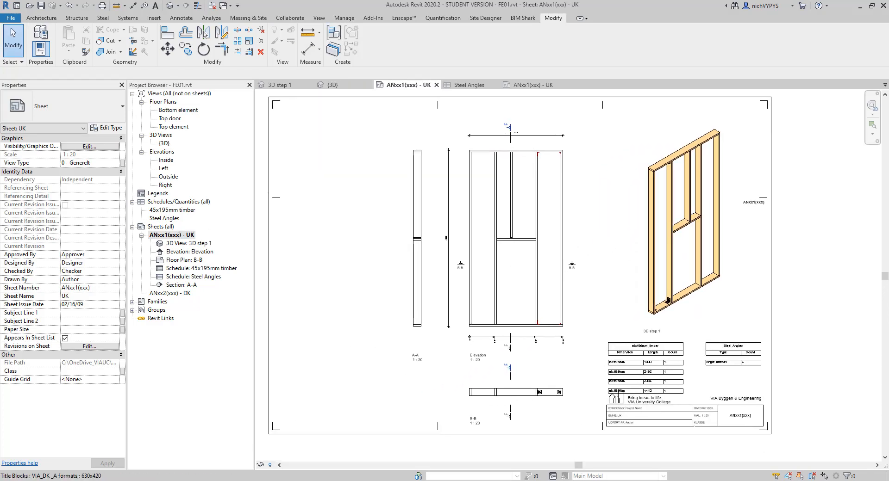
Switch to the browser, look through the videos in the Family Design playlist on YouTube, and return to the UK sheet in Revit.
left_click_drag(0, 112, 644, 3)
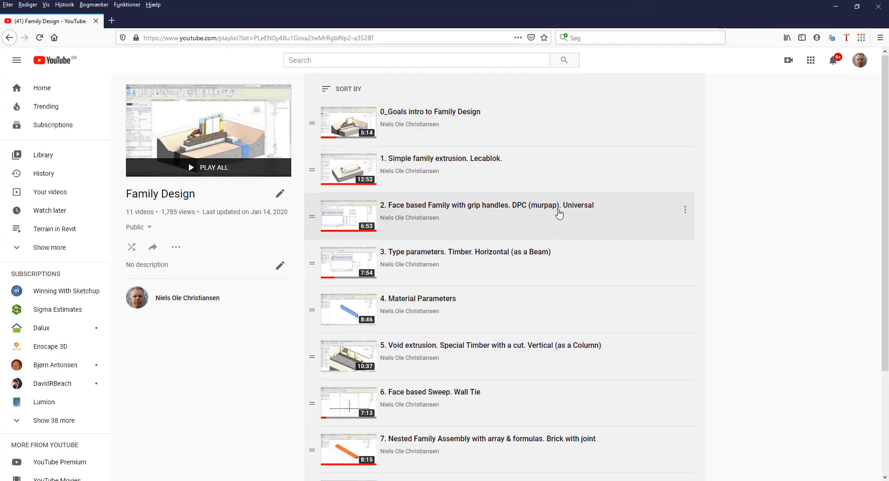
scroll(558, 213, "down", 2)
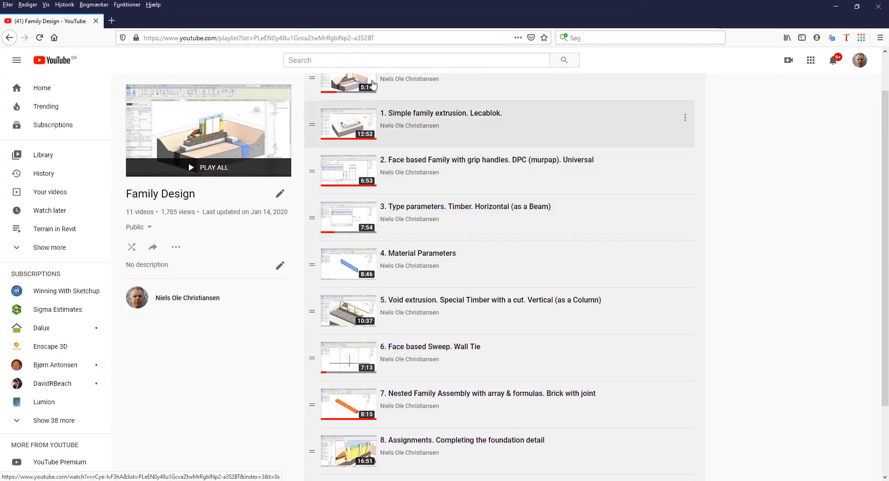
scroll(363, 128, "down", 1)
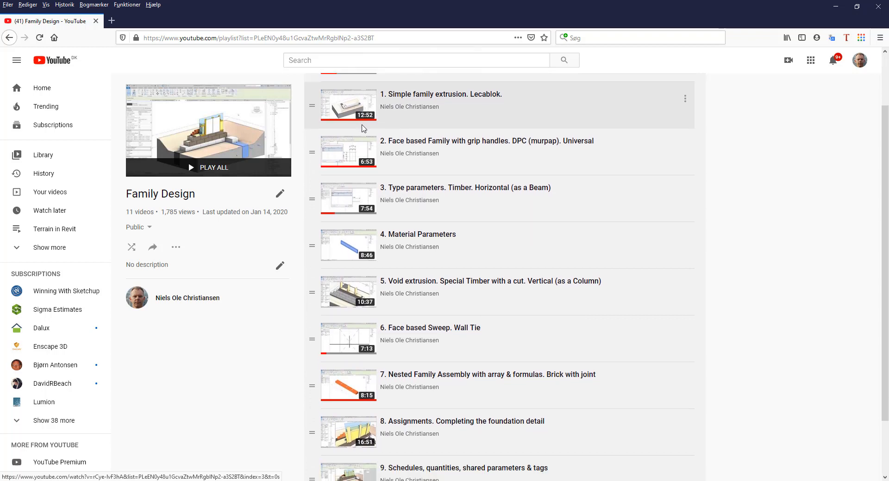
scroll(363, 128, "down", 3)
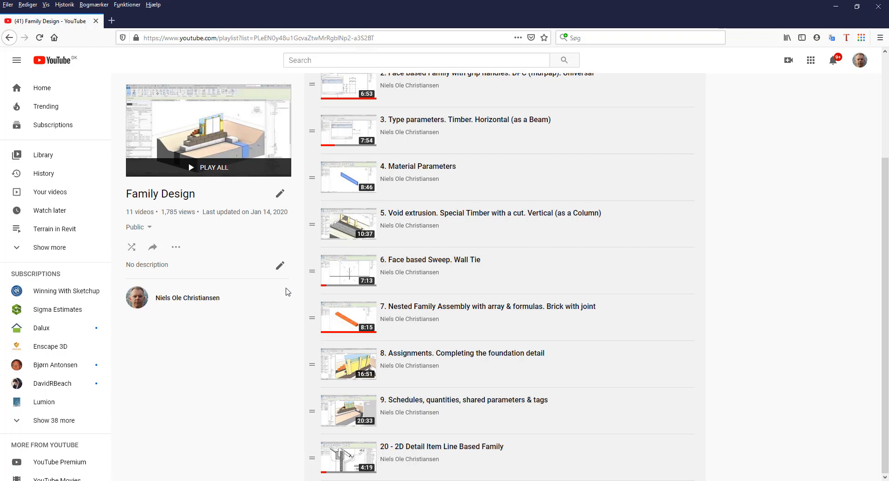
left_click_drag(393, 8, 0, 112)
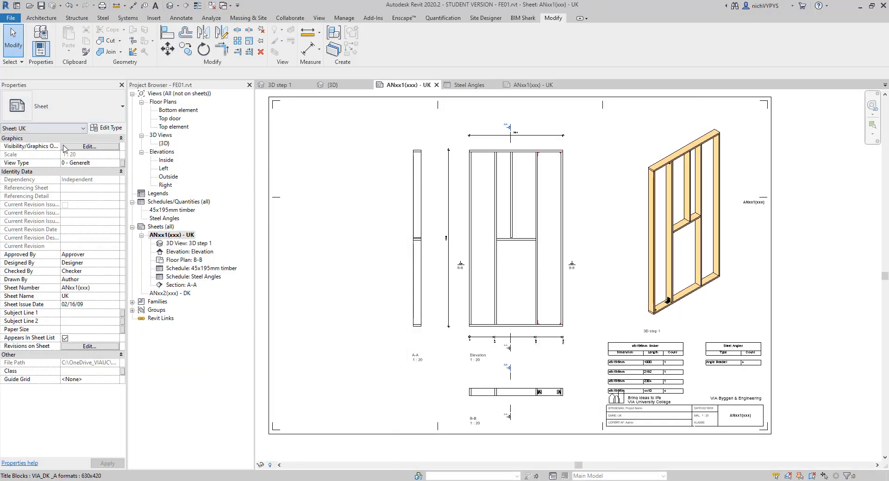